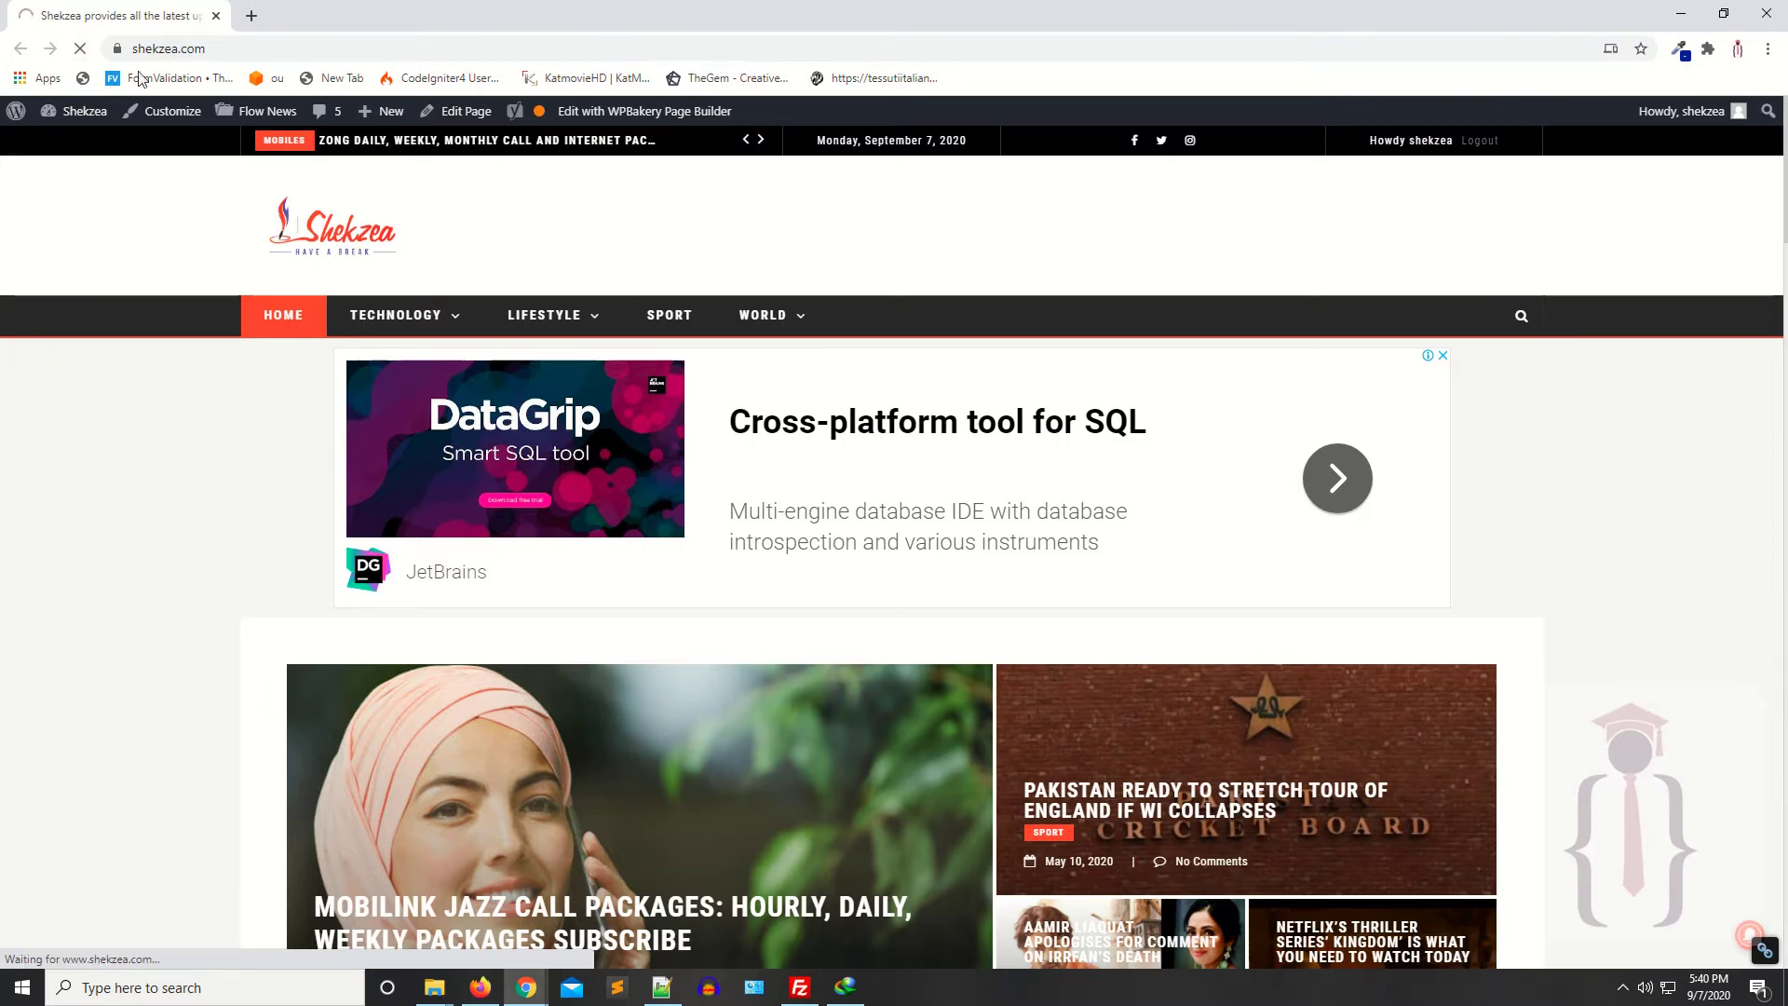
Step: Look over the Shekzea homepage and open GTmetrix in a new browser tab
scroll(207, 336, down, 8)
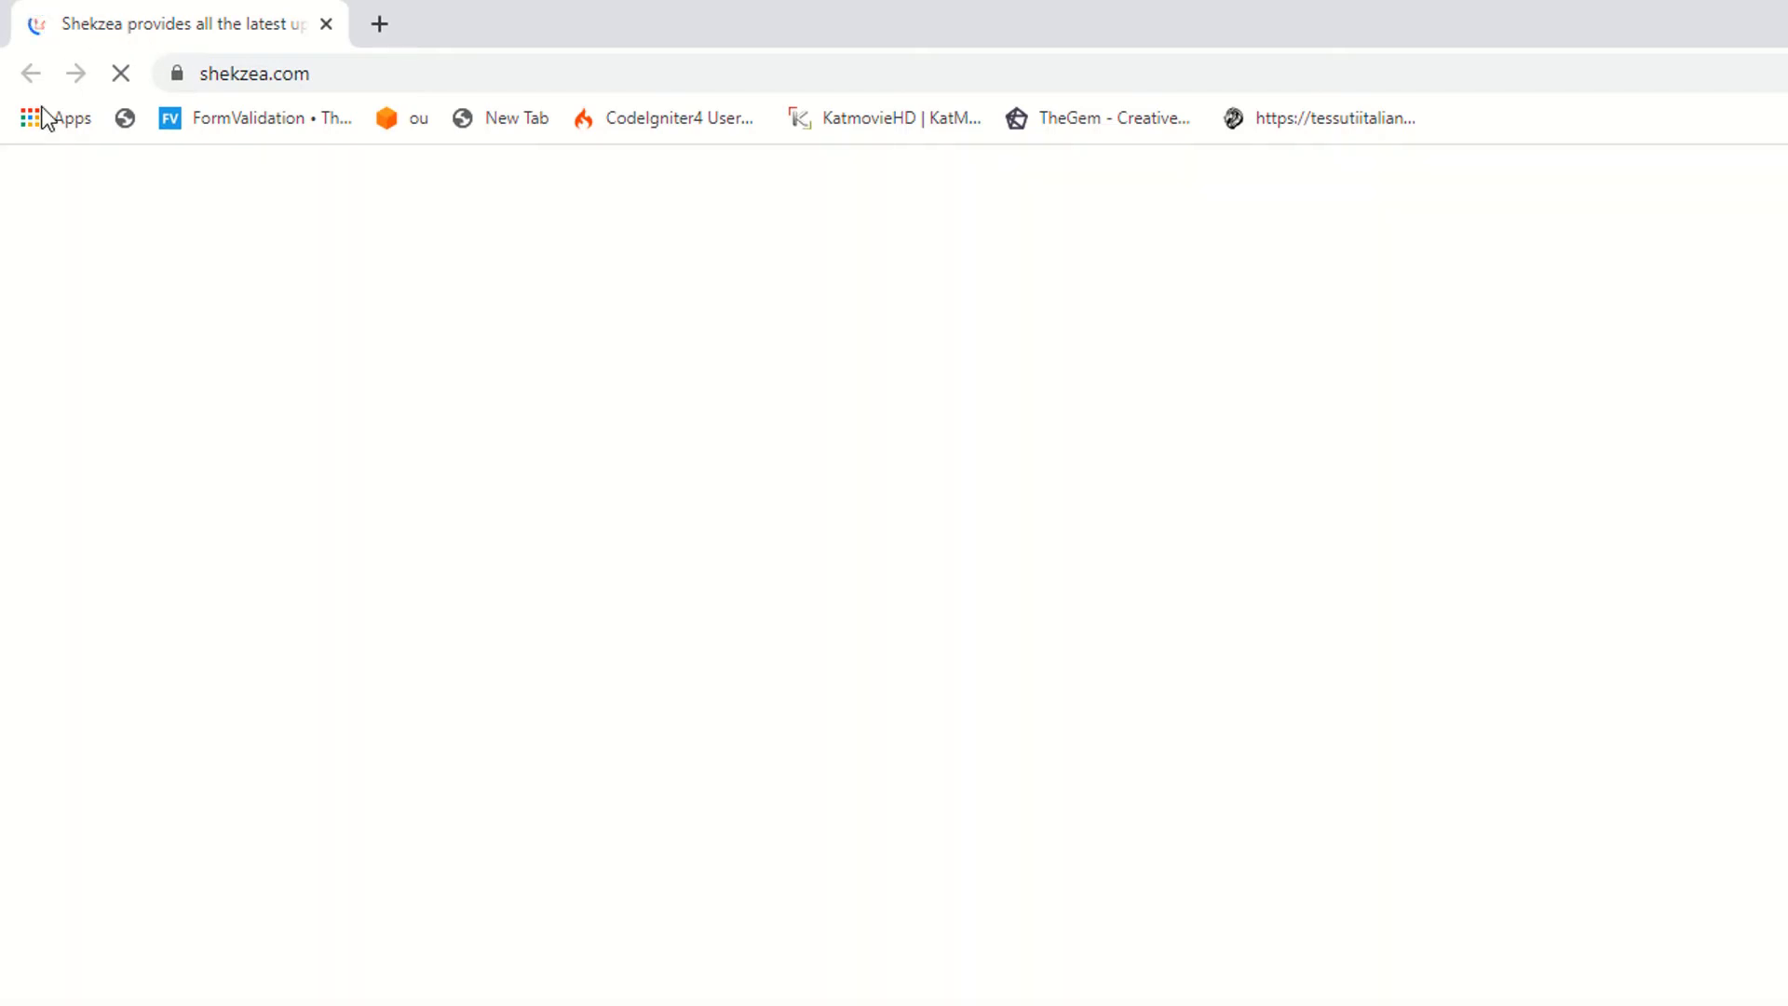
click(380, 23)
text(gt)
key(Return)
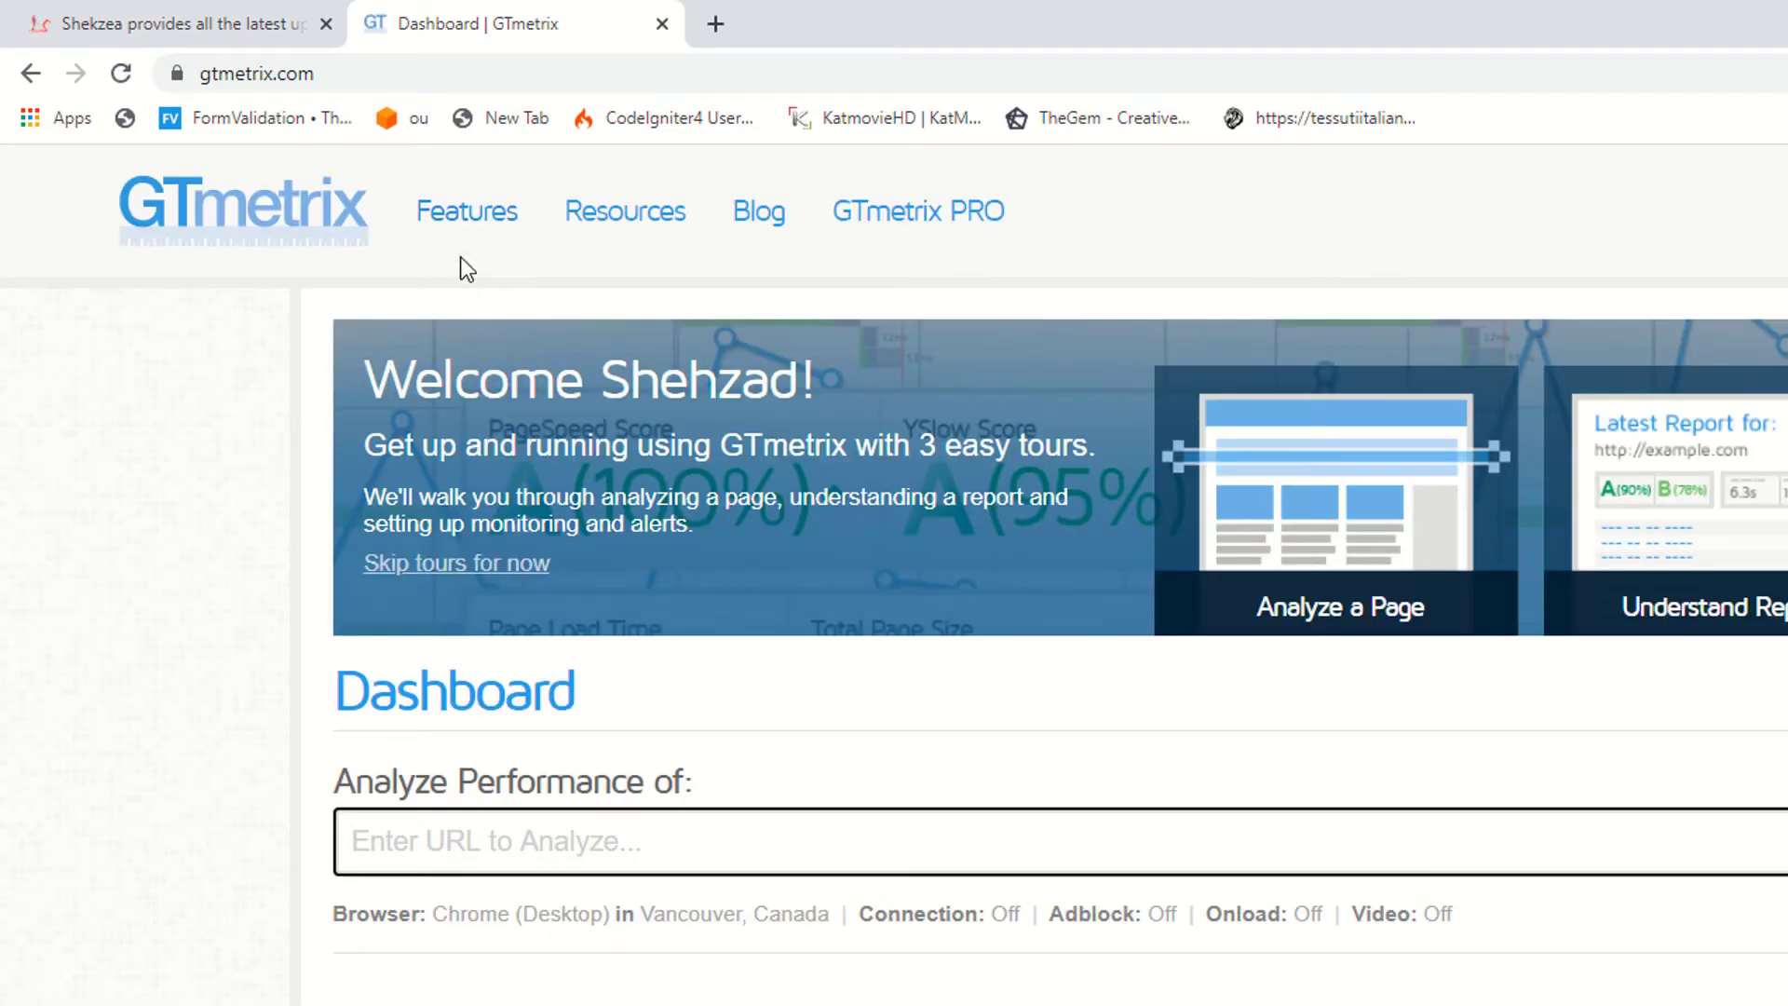
click(276, 27)
click(328, 73)
key(ctrl+c)
click(494, 5)
click(578, 838)
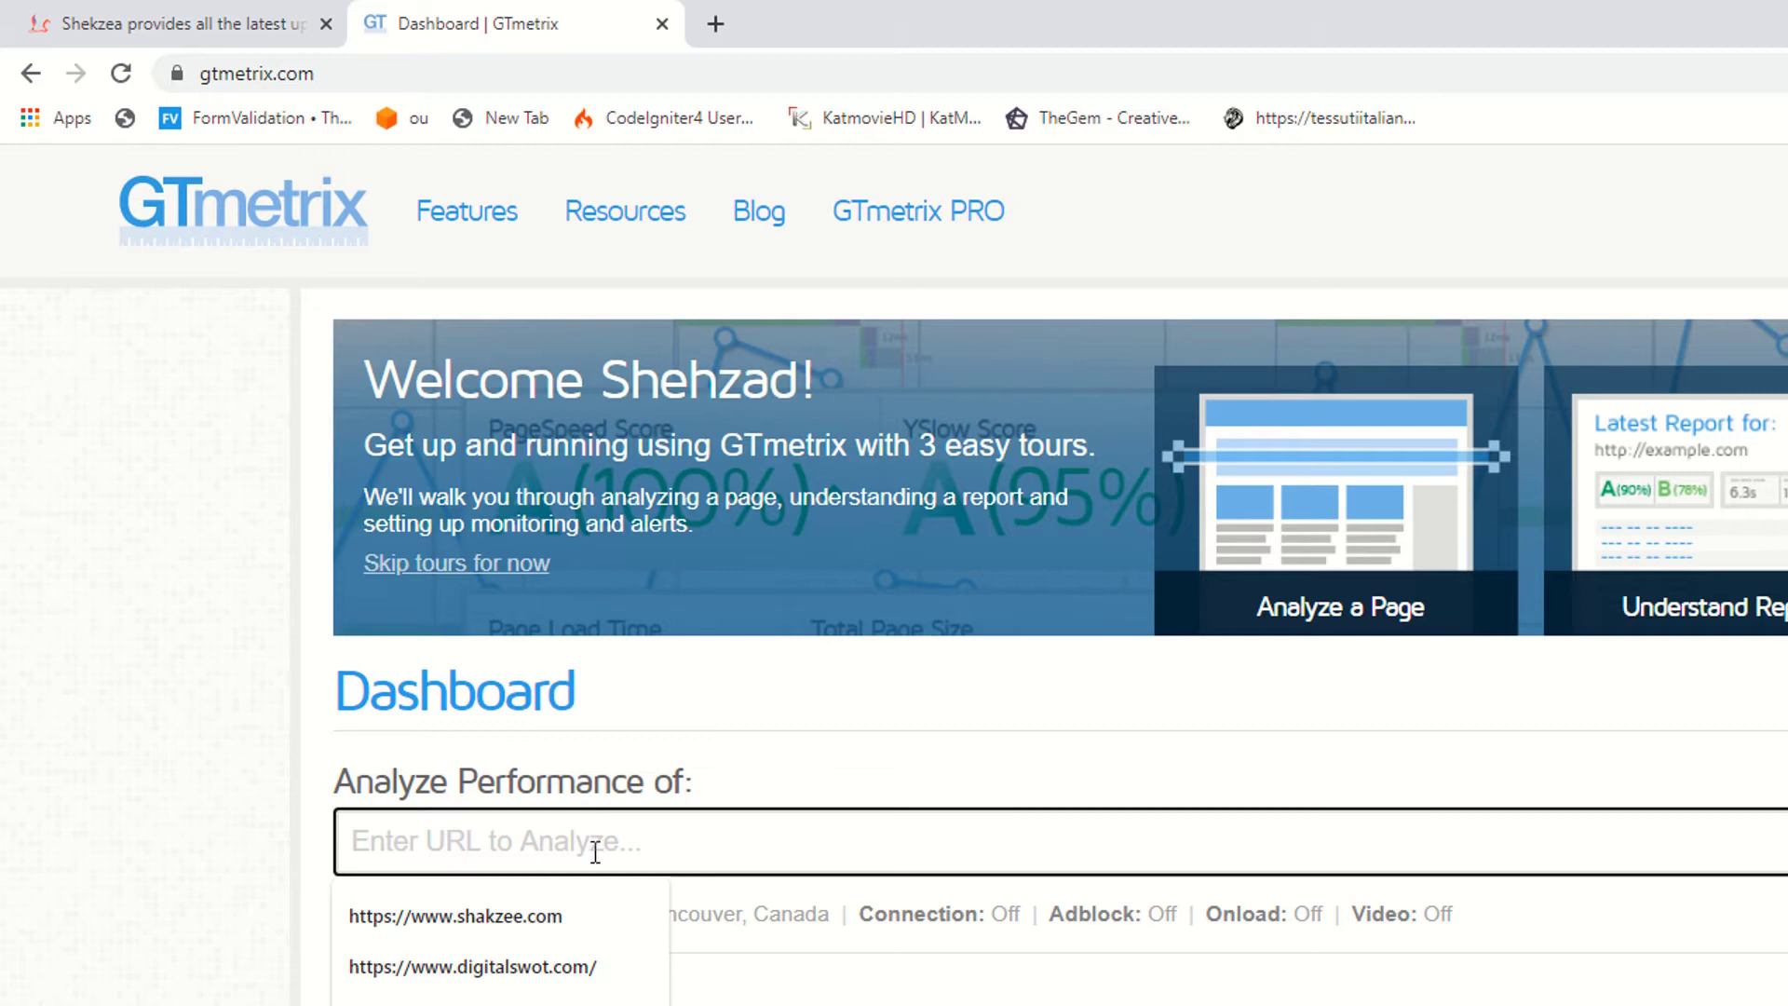
key(ctrl+v)
key(Return)
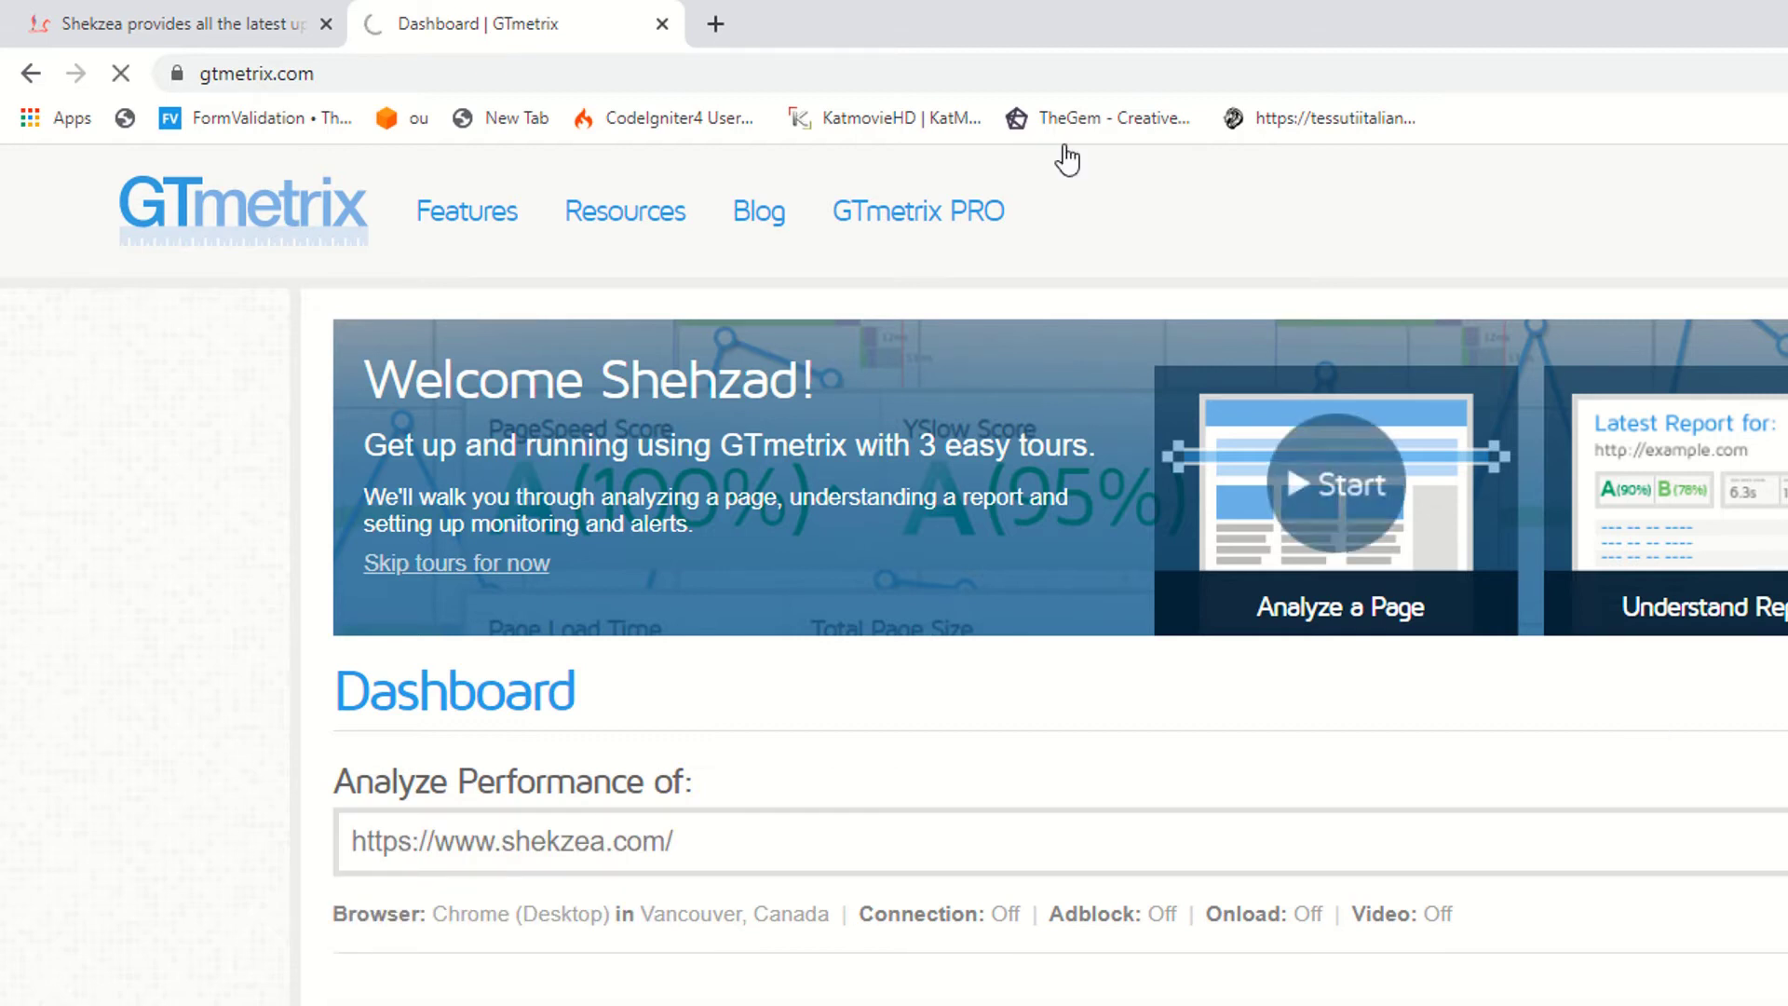
click(722, 17)
drag(770, 26, 605, 16)
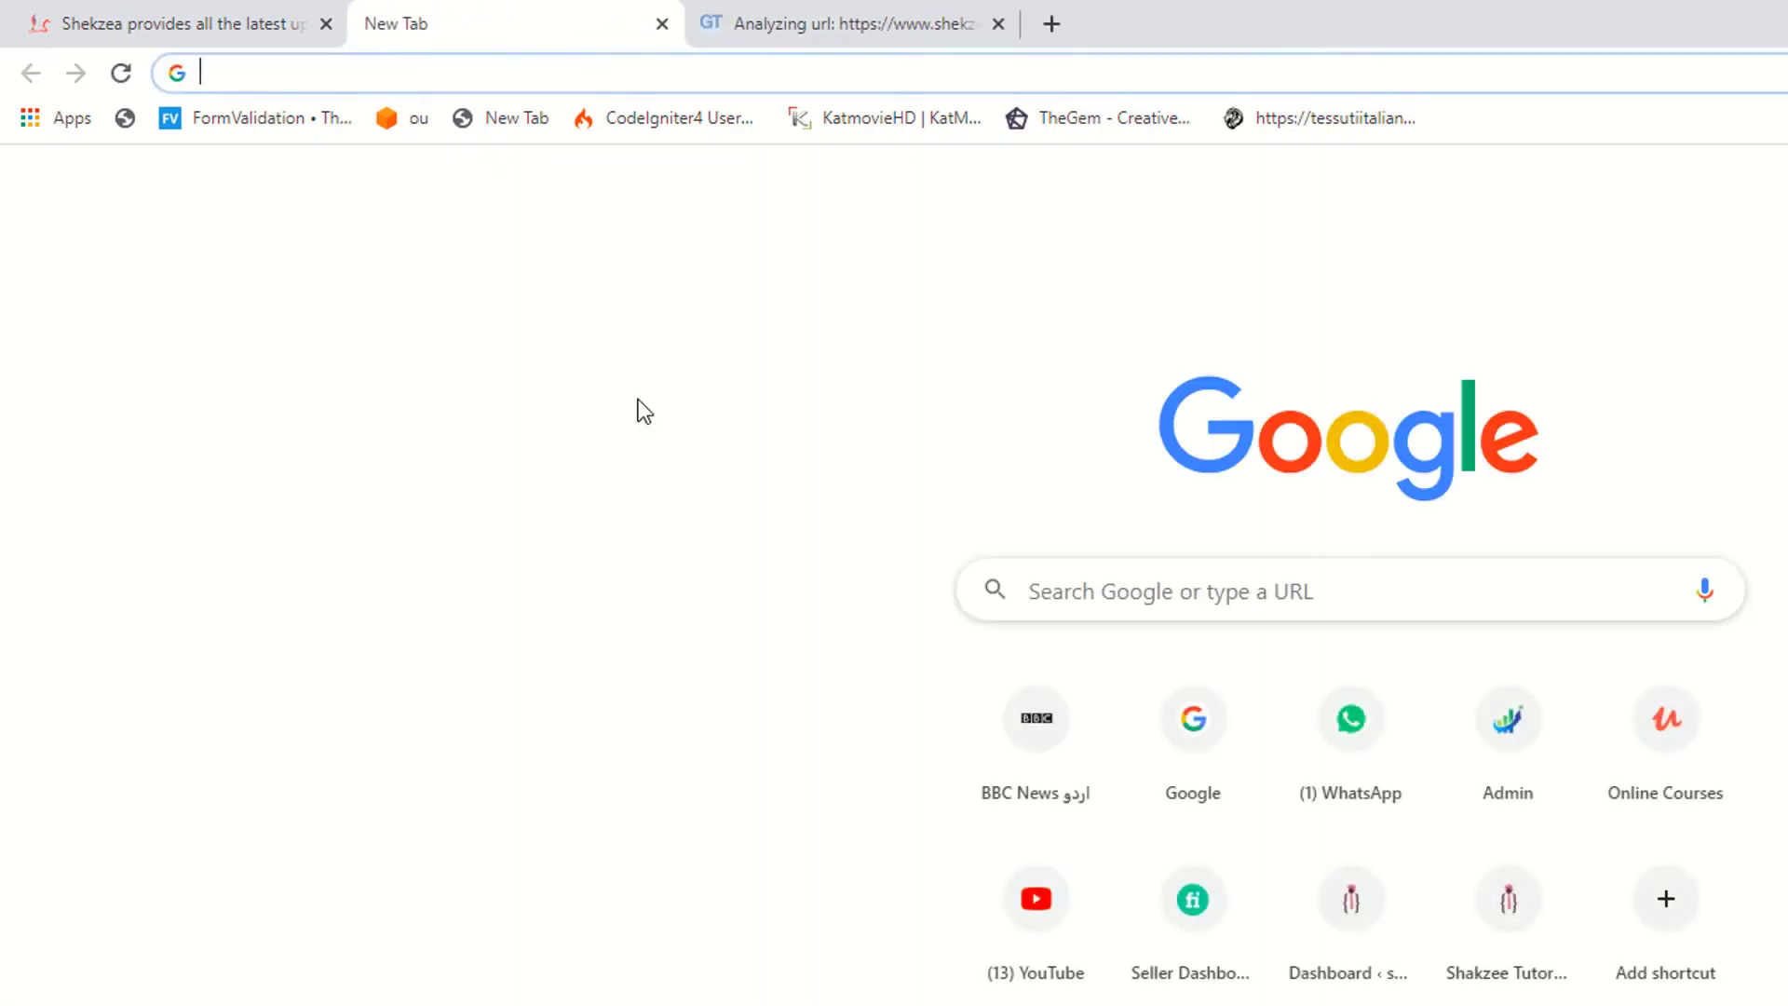
key(ctrl+Tab)
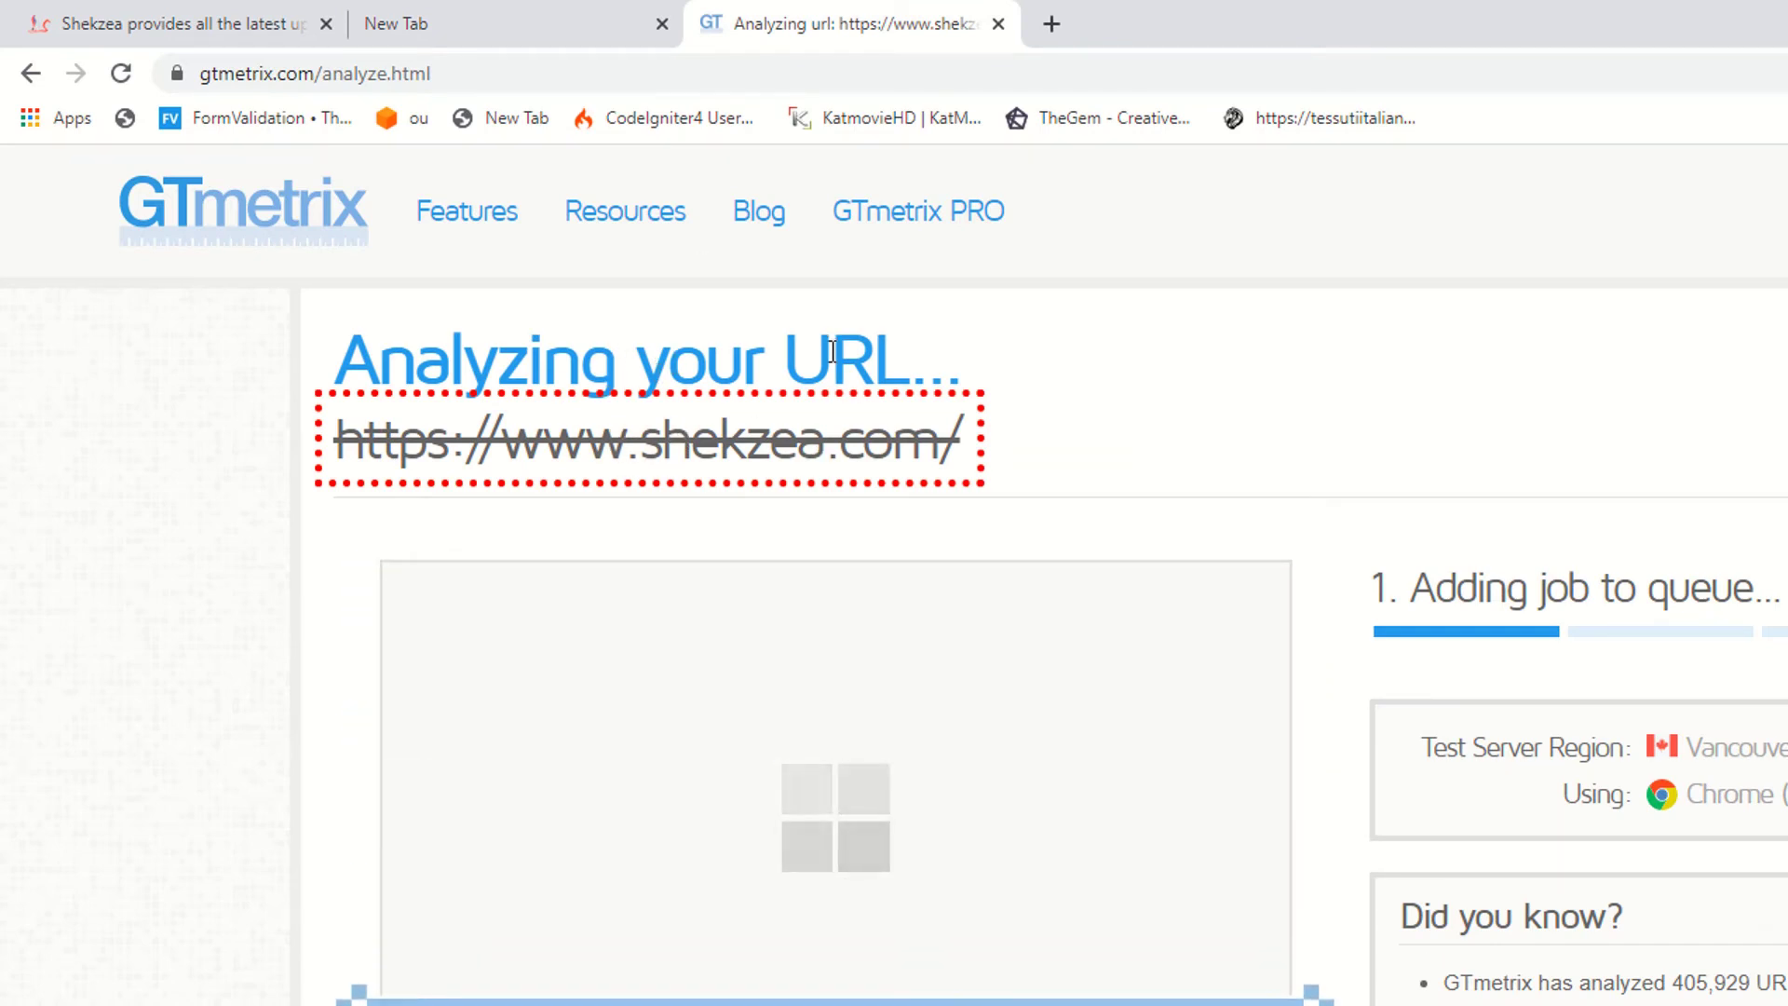
click(678, 13)
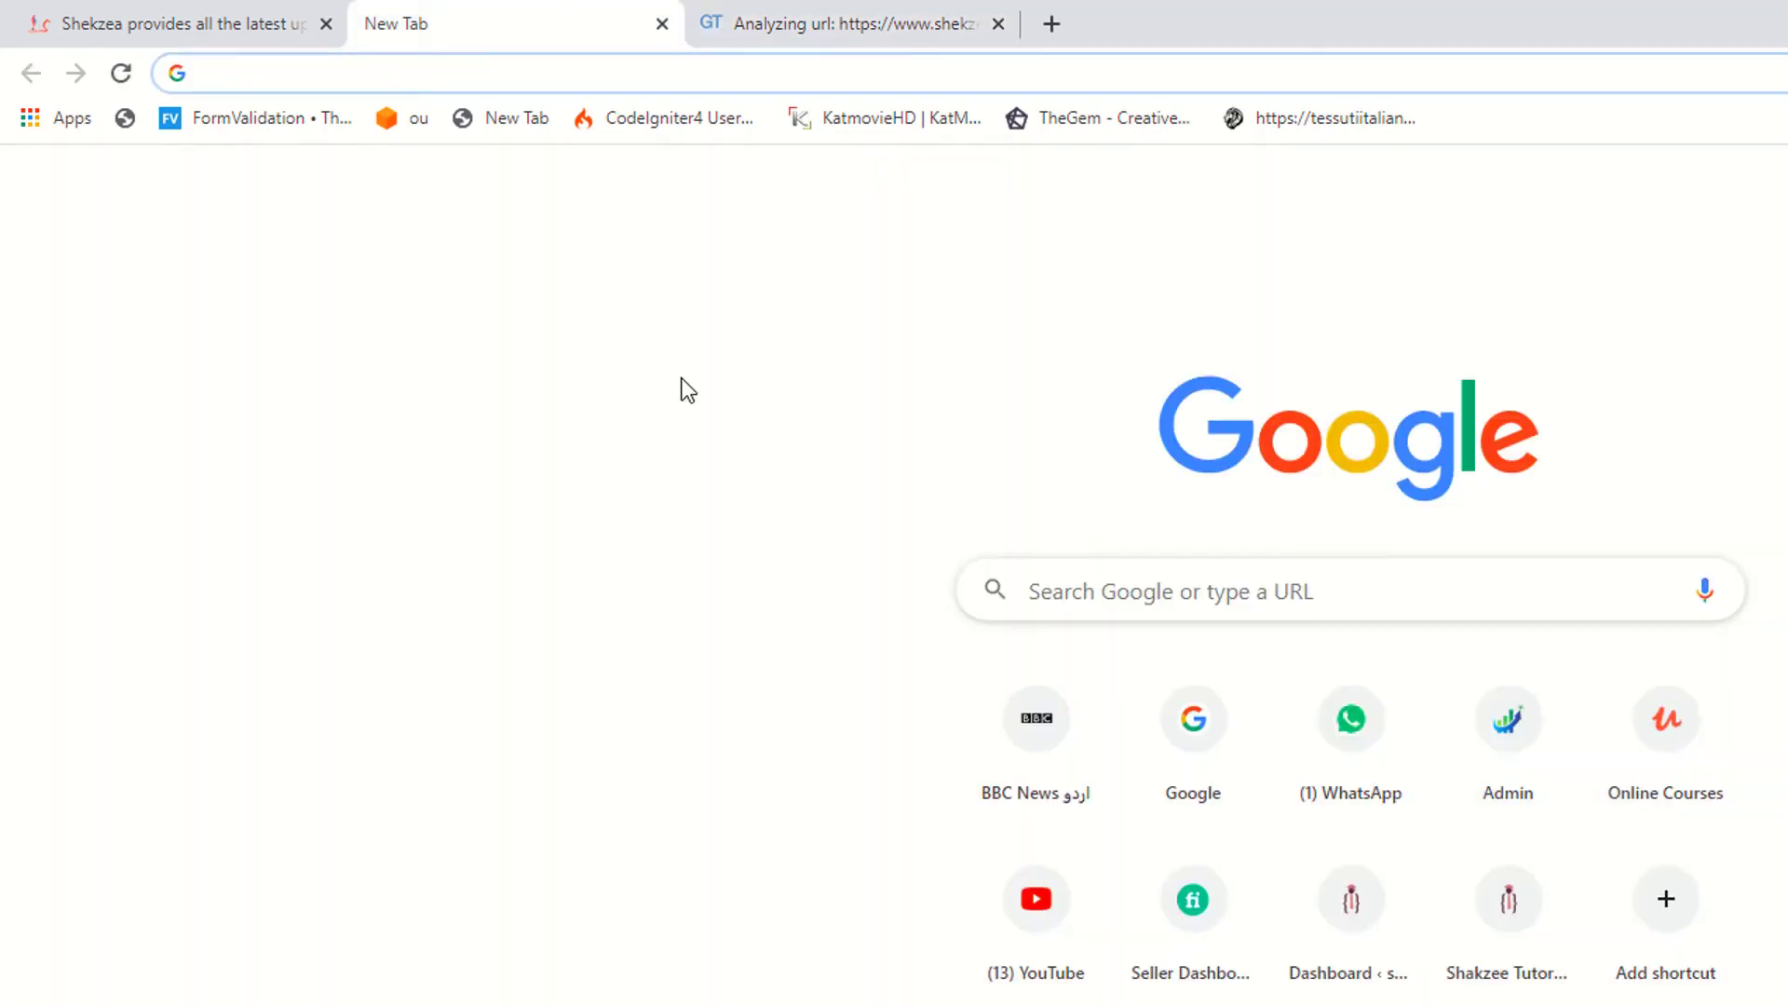
text(goo)
key(Down)
key(Return)
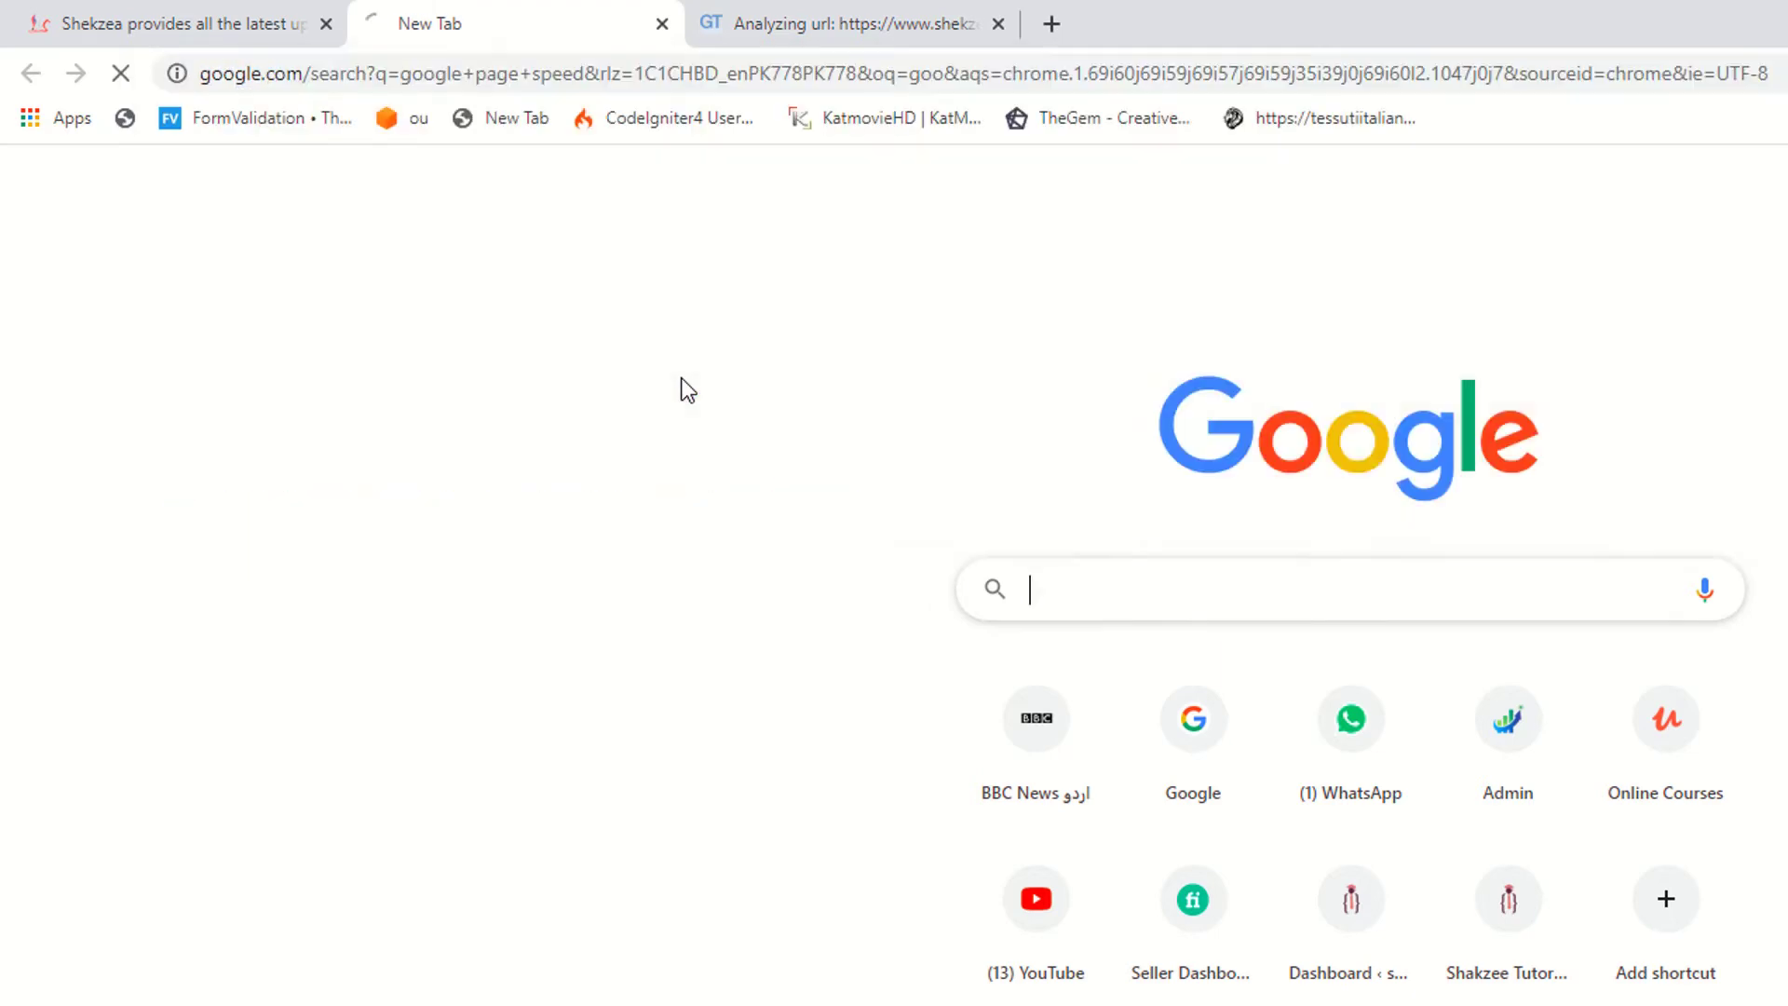
click(555, 434)
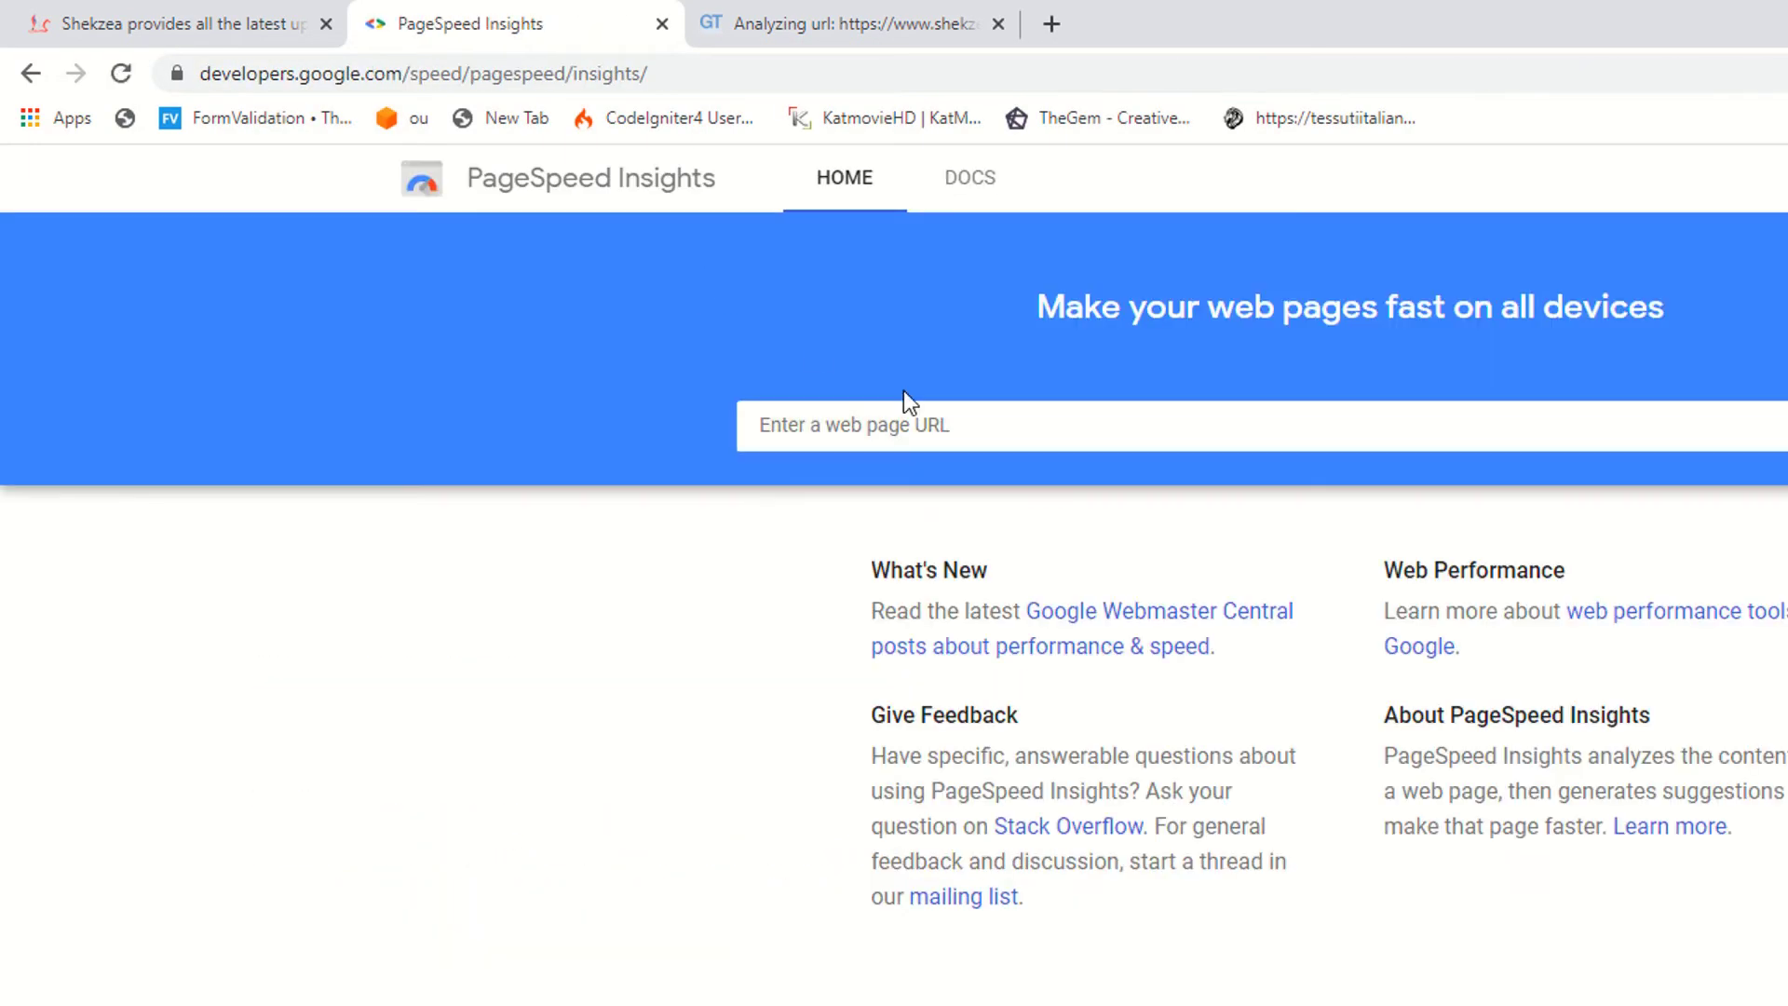
click(864, 693)
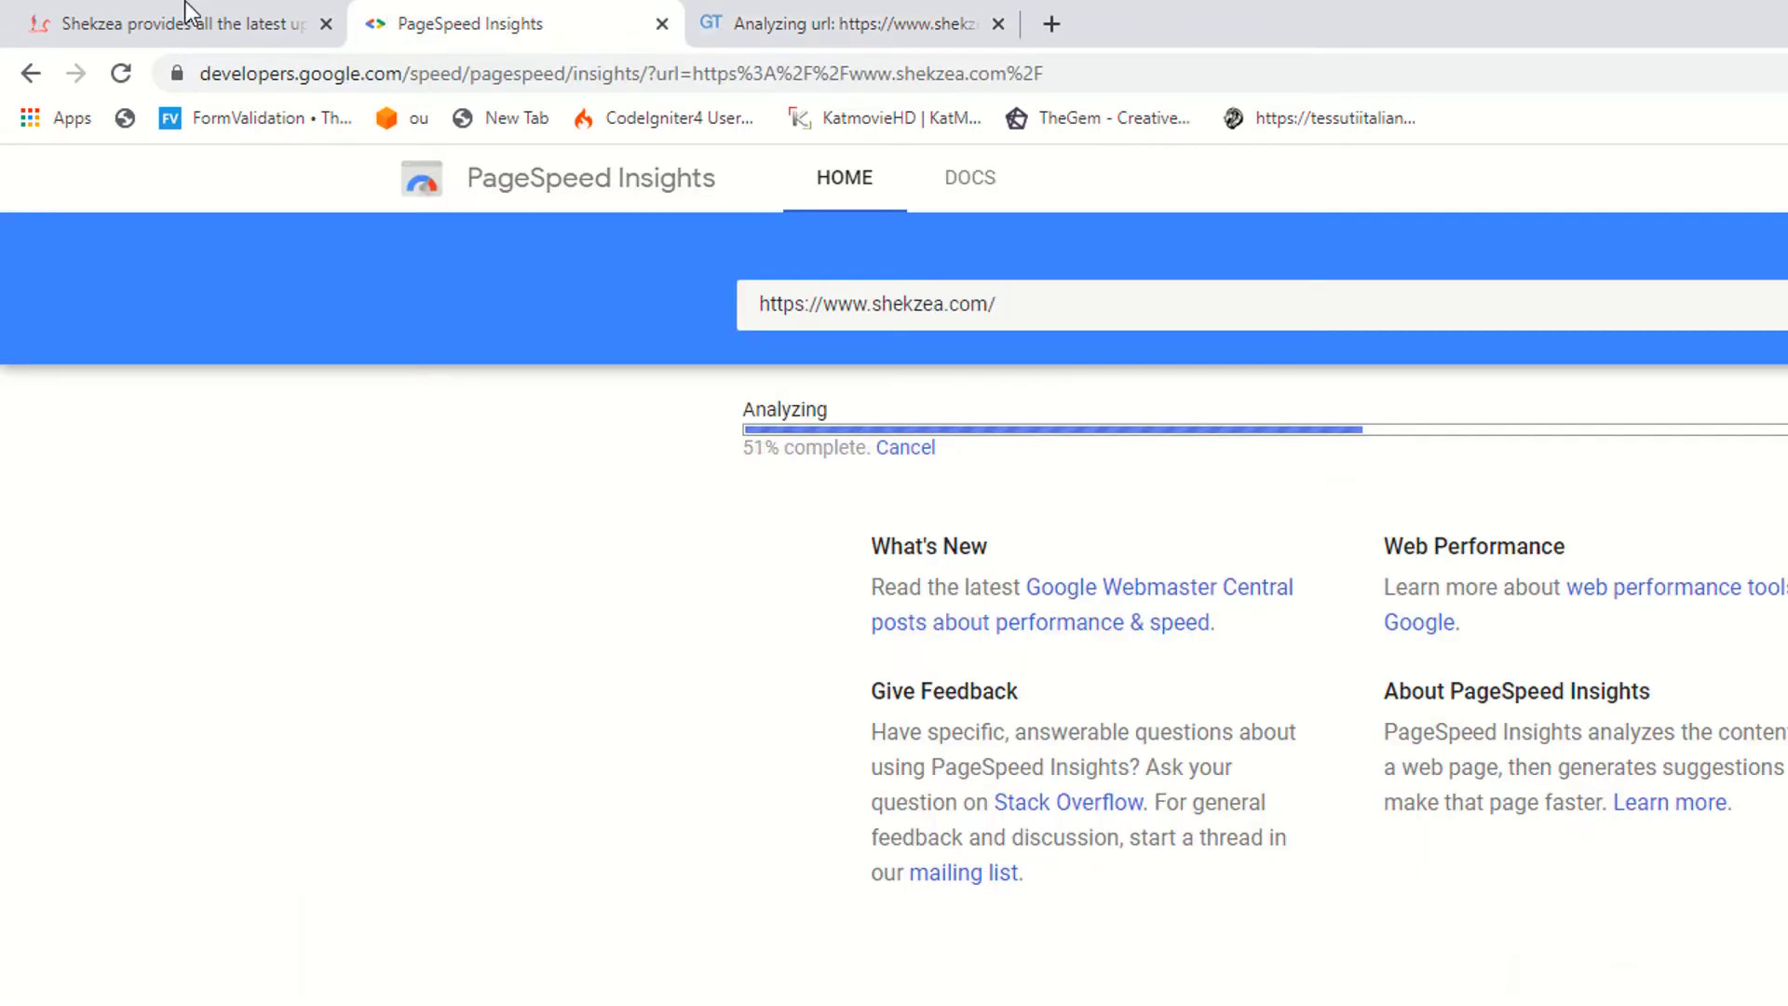
Step: Open the Shekzea site's WordPress admin dashboard in place of its homepage
click(186, 17)
mouse_move(116, 170)
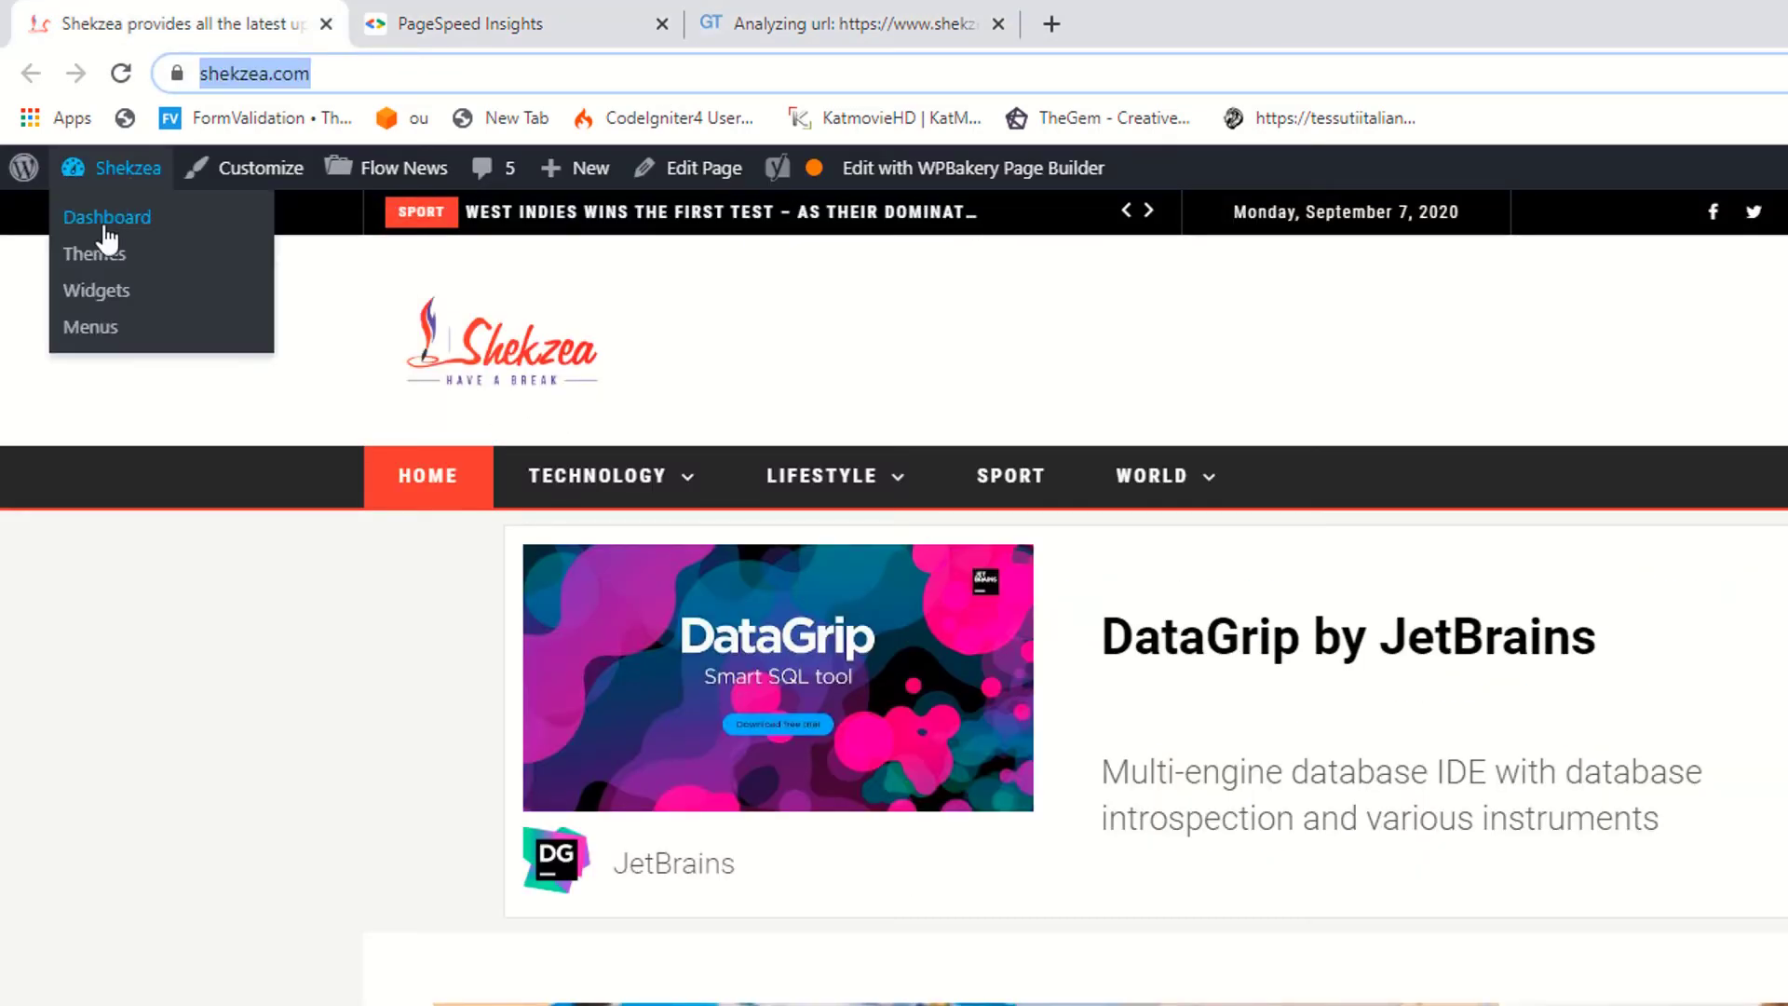
click(97, 231)
click(447, 23)
click(236, 4)
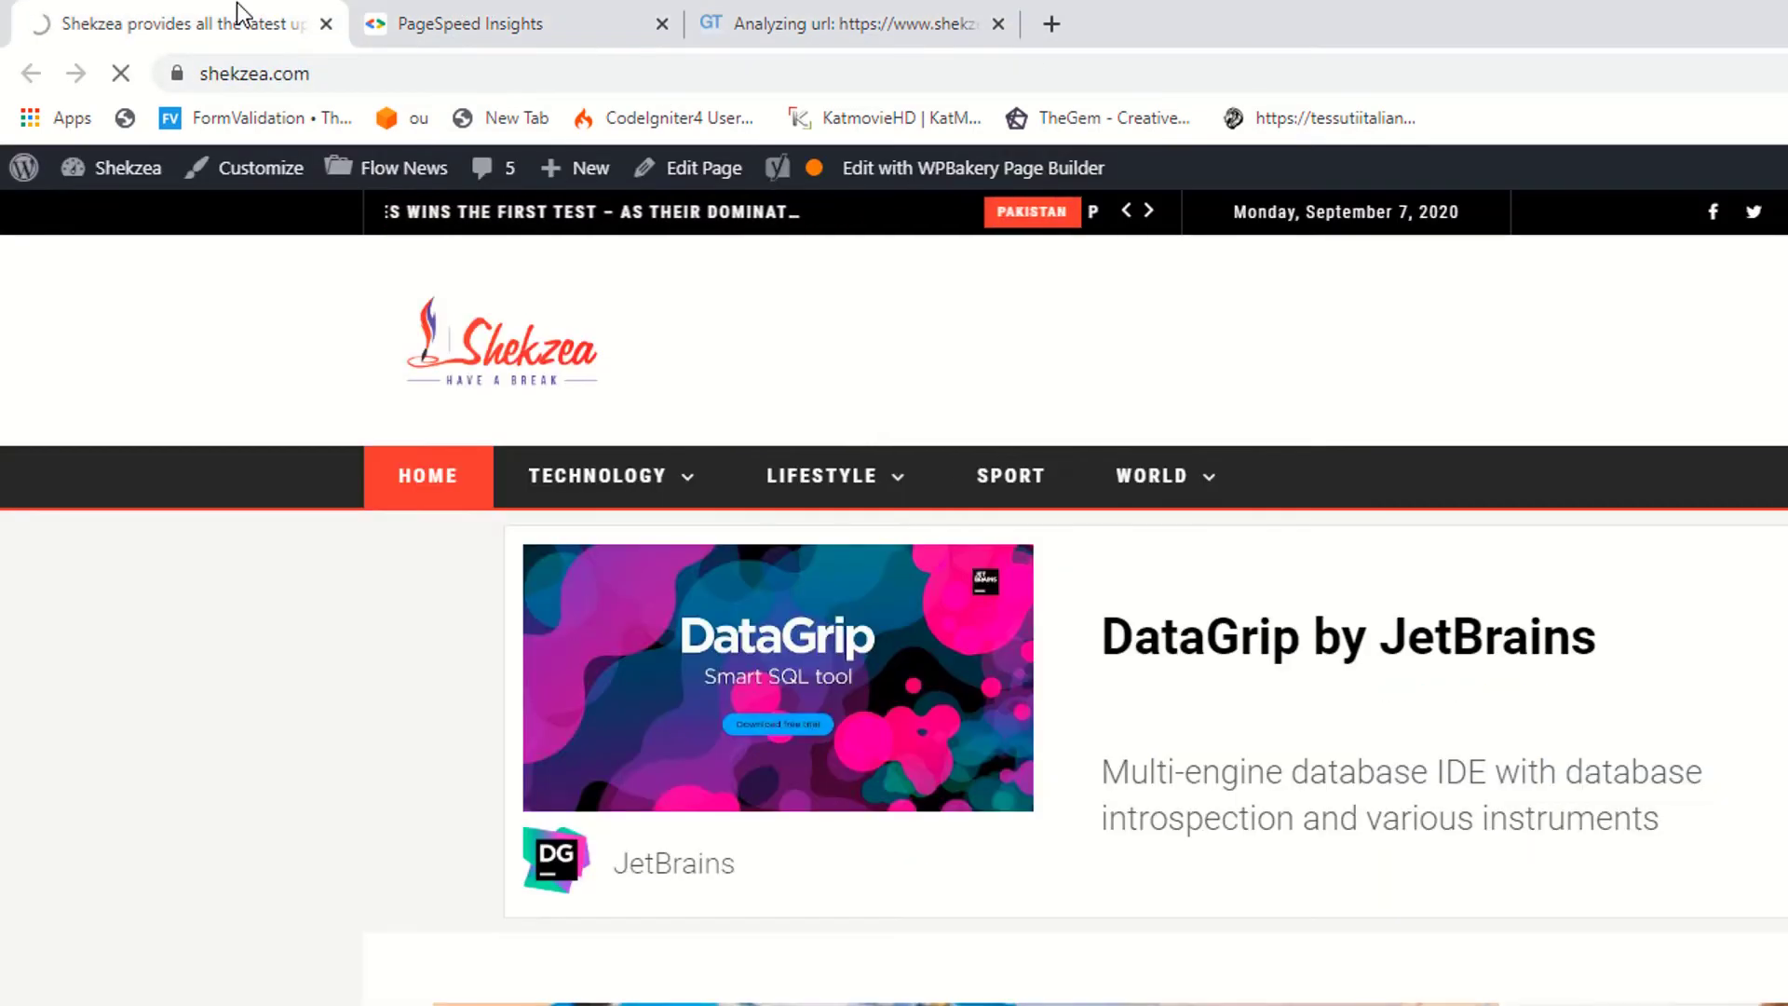
Step: Search Google for "what is cdn" in a new browser tab
key(ctrl+t)
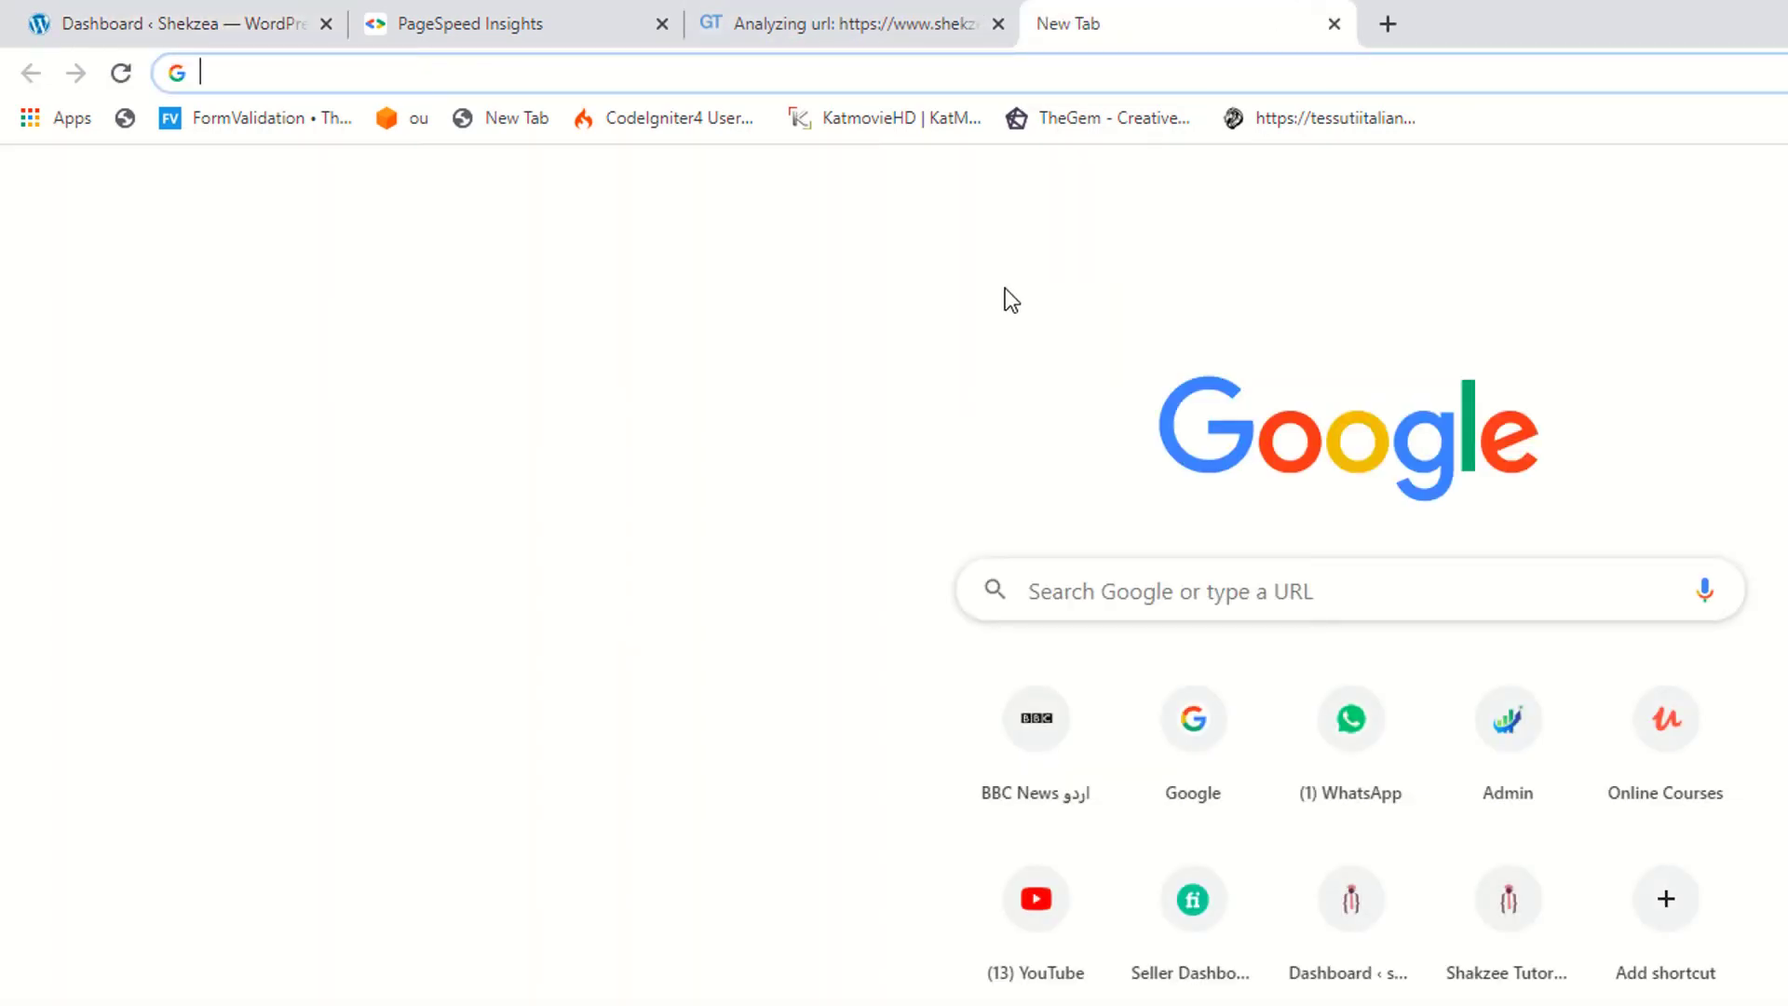
text(what is cdn)
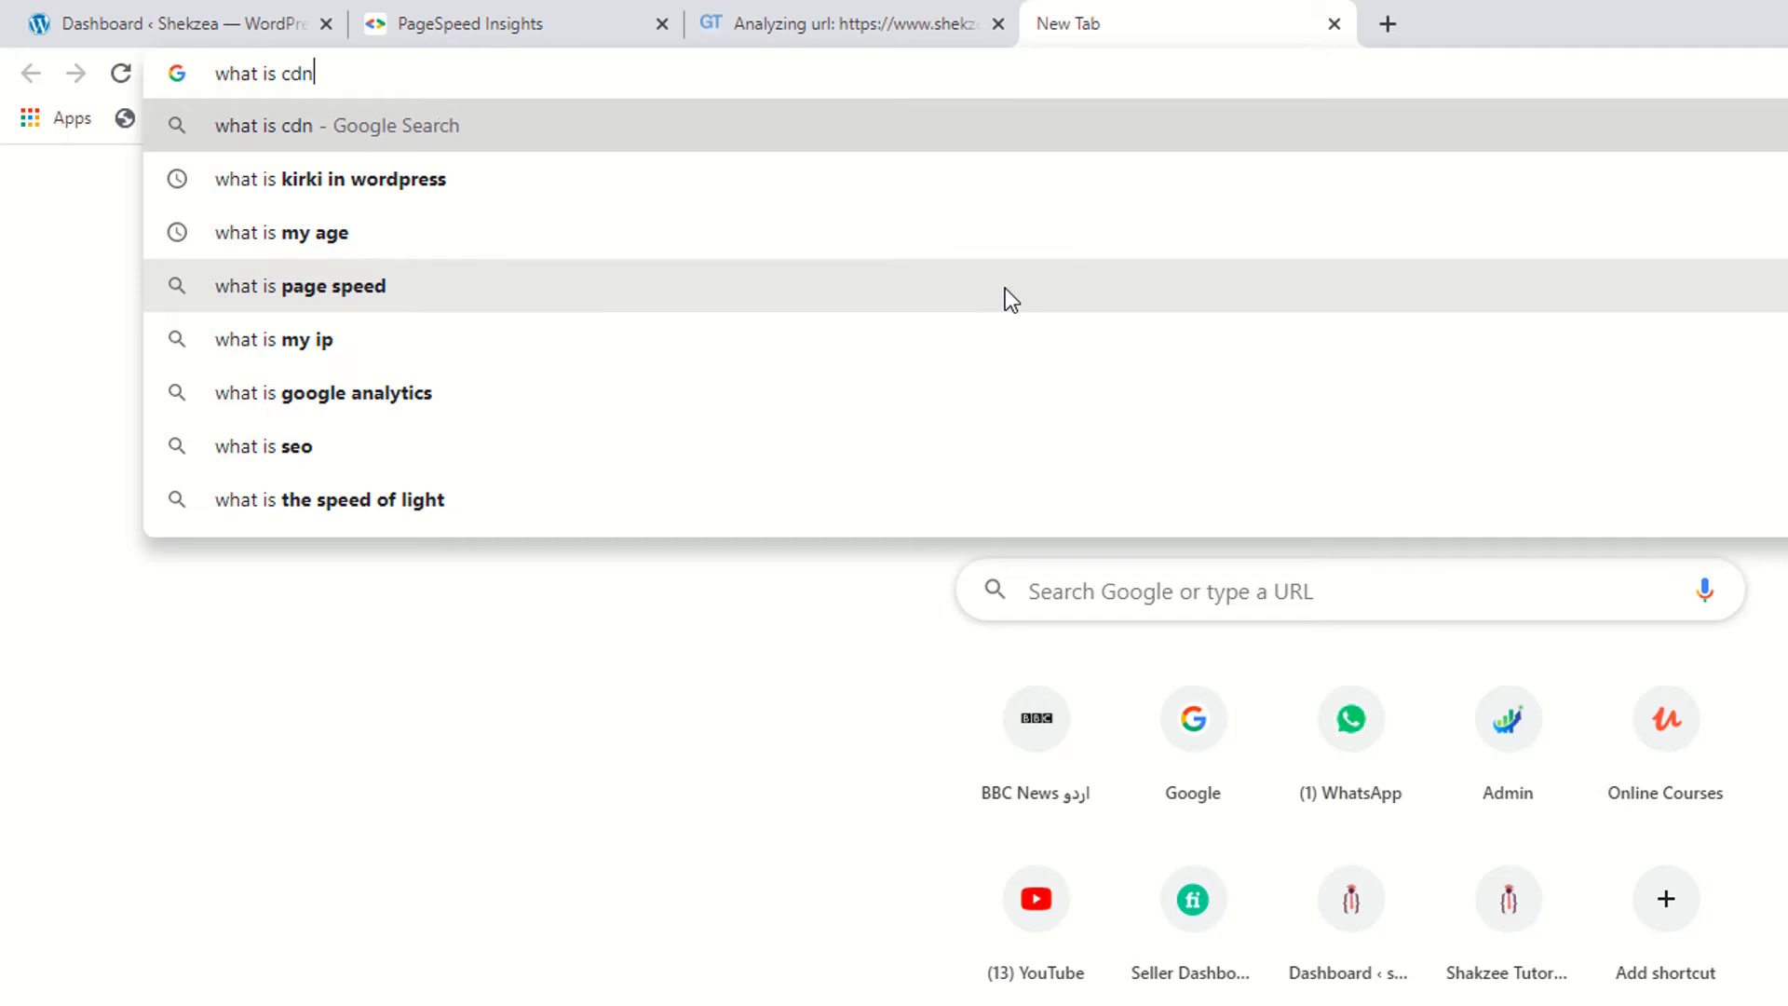
key(Return)
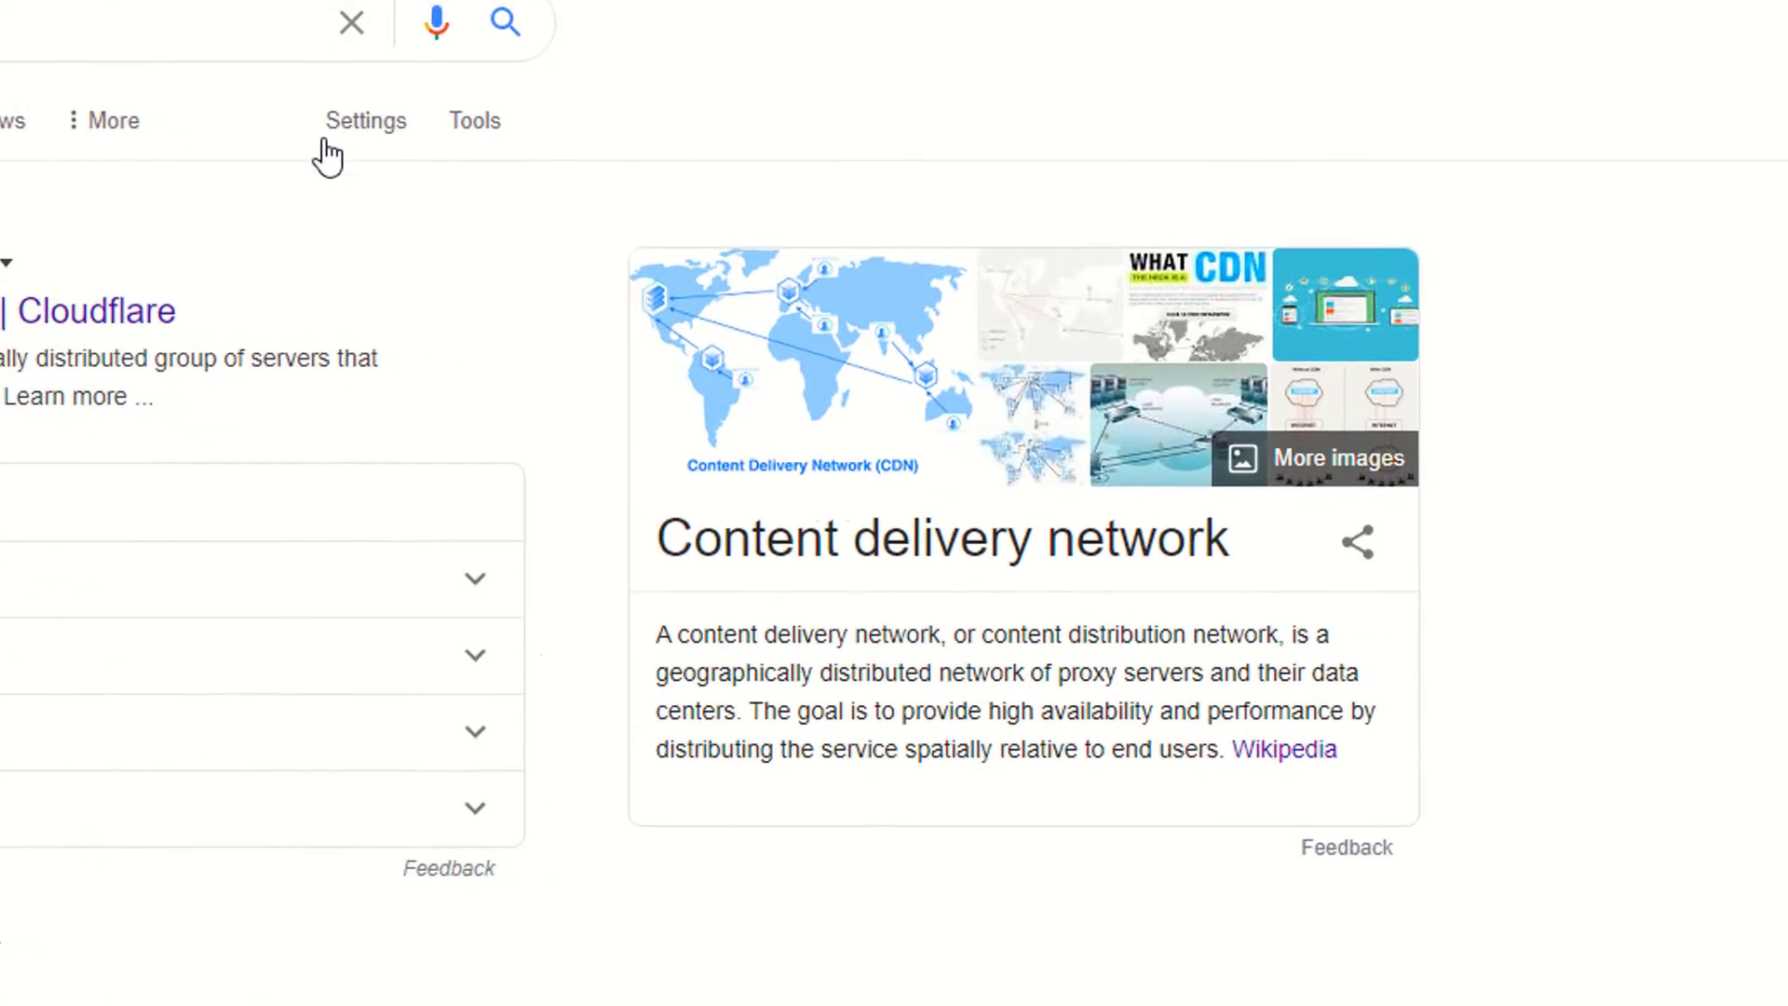
Step: Read the content delivery network definition in the results, open its Wikipedia article, and close that page
scroll(596, 410, down, 2)
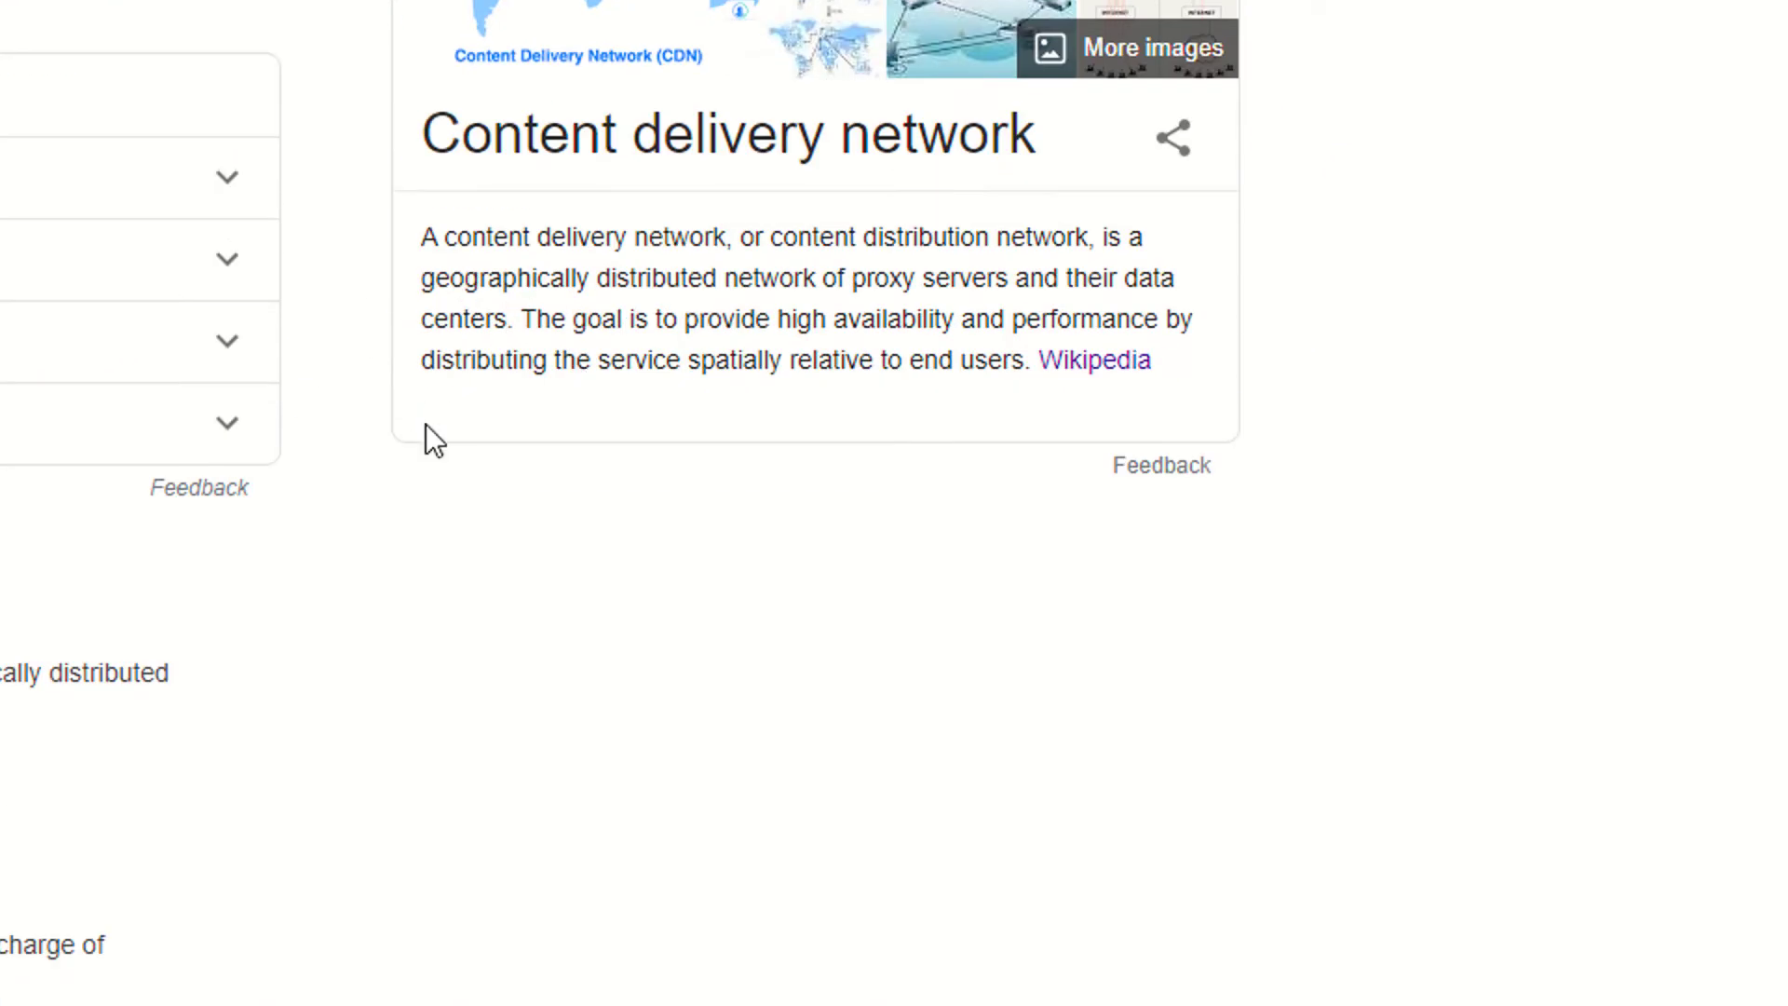
scroll(589, 96, down, 2)
scroll(692, 175, up, 4)
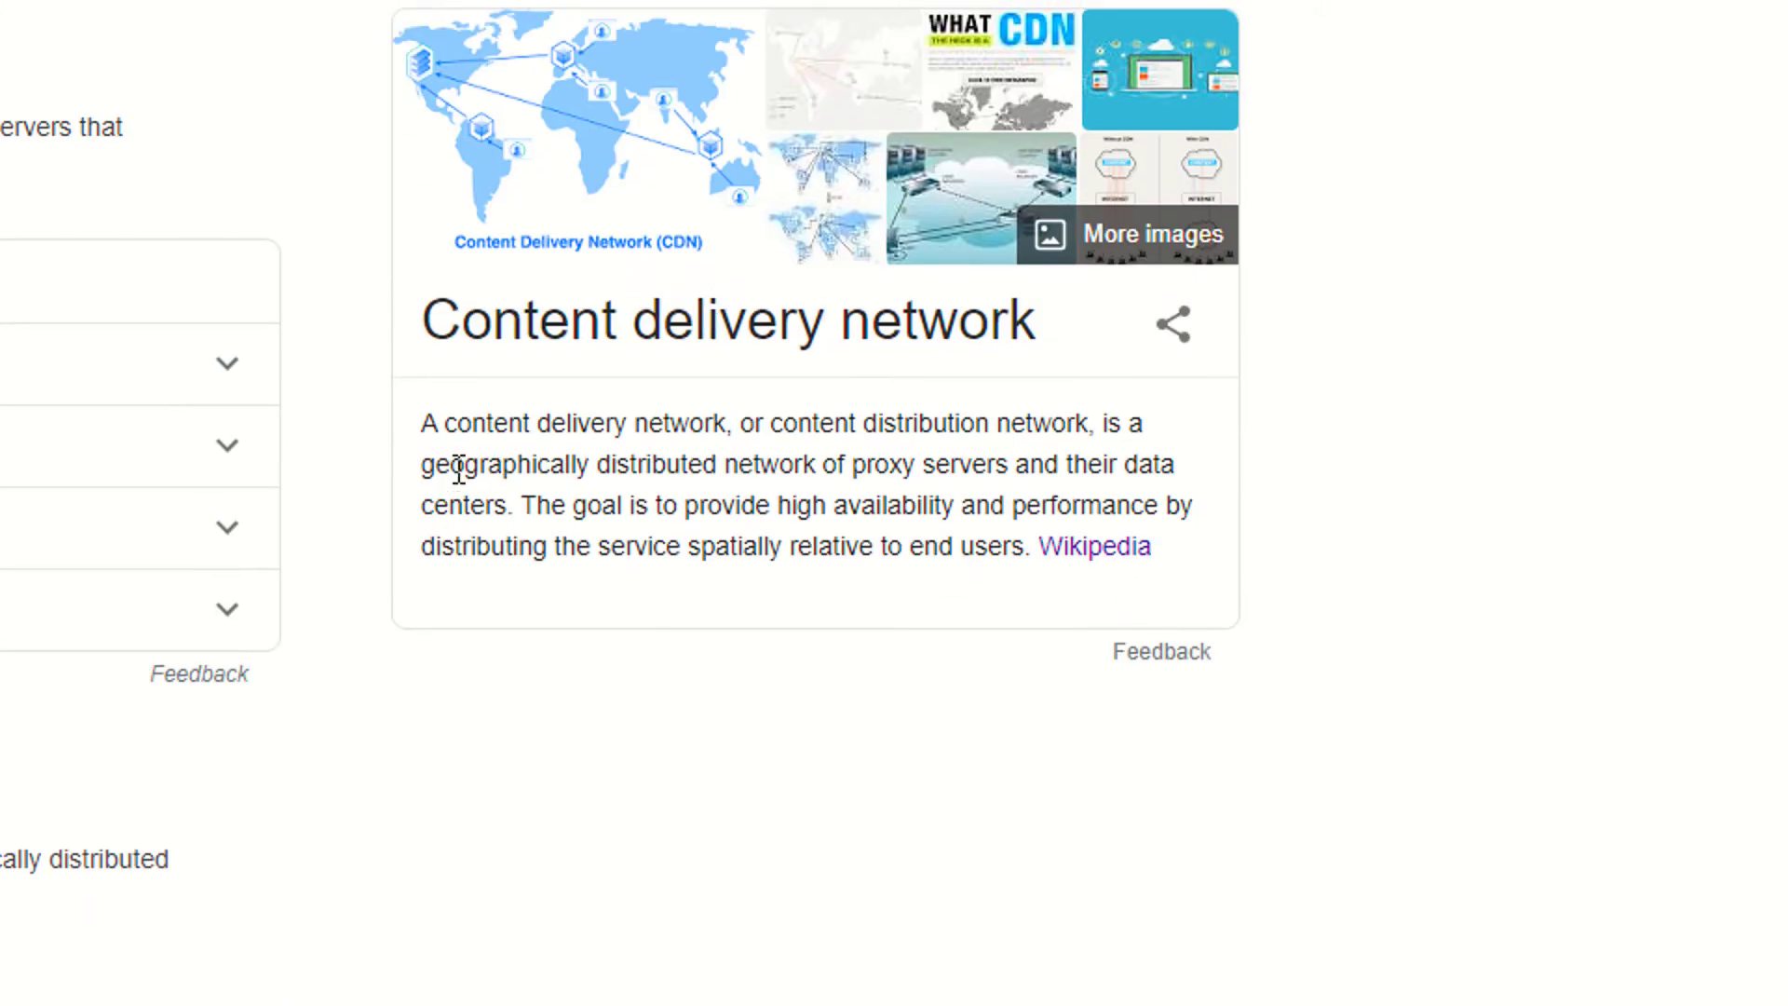
drag(428, 412, 1081, 413)
click(1059, 463)
scroll(790, 503, up, 2)
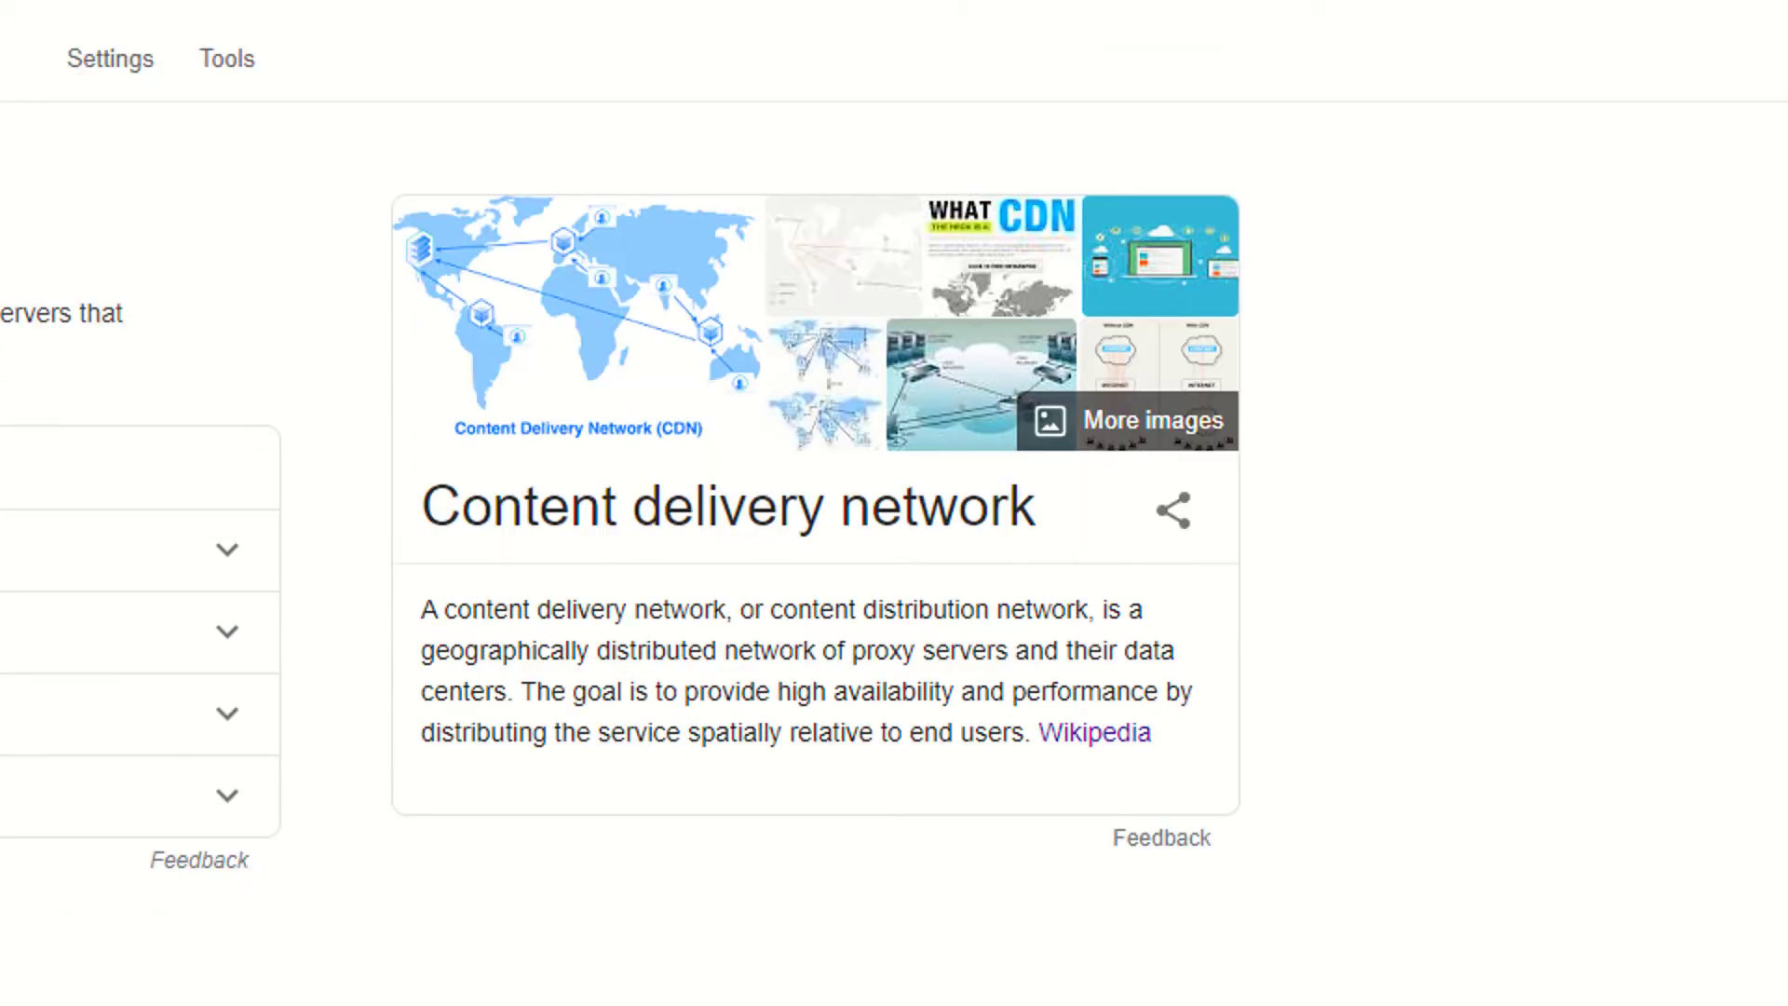
click(1095, 733)
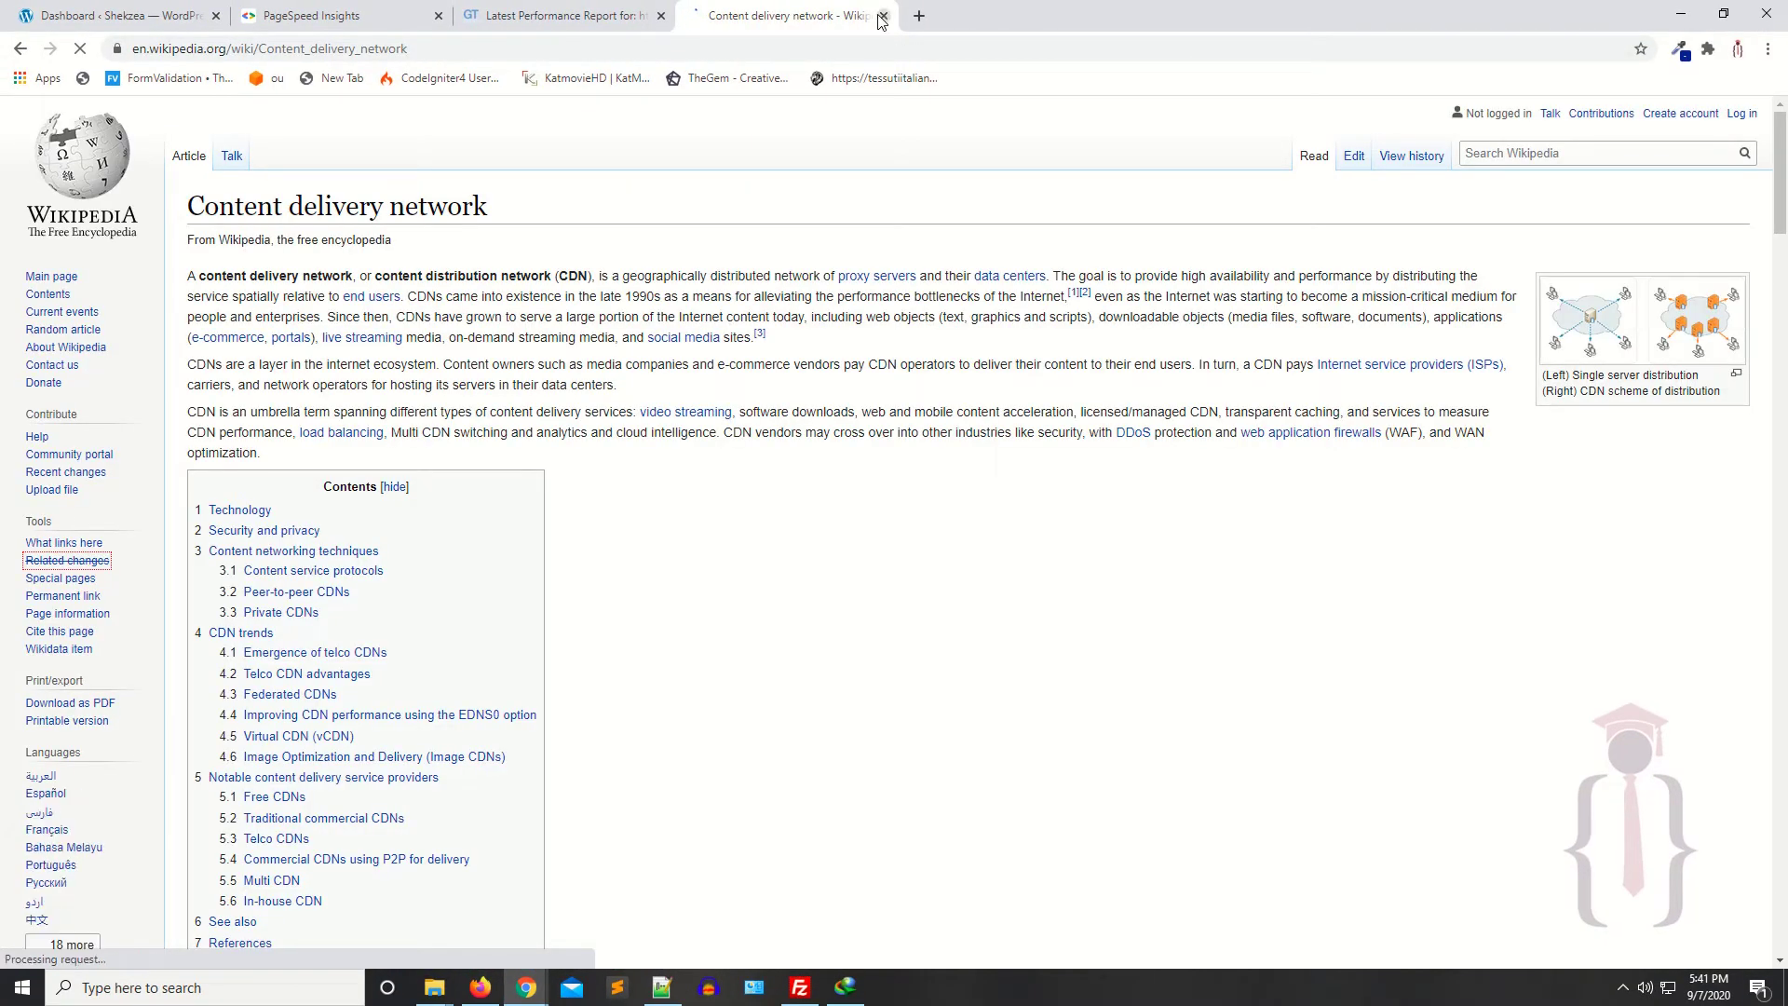
click(884, 16)
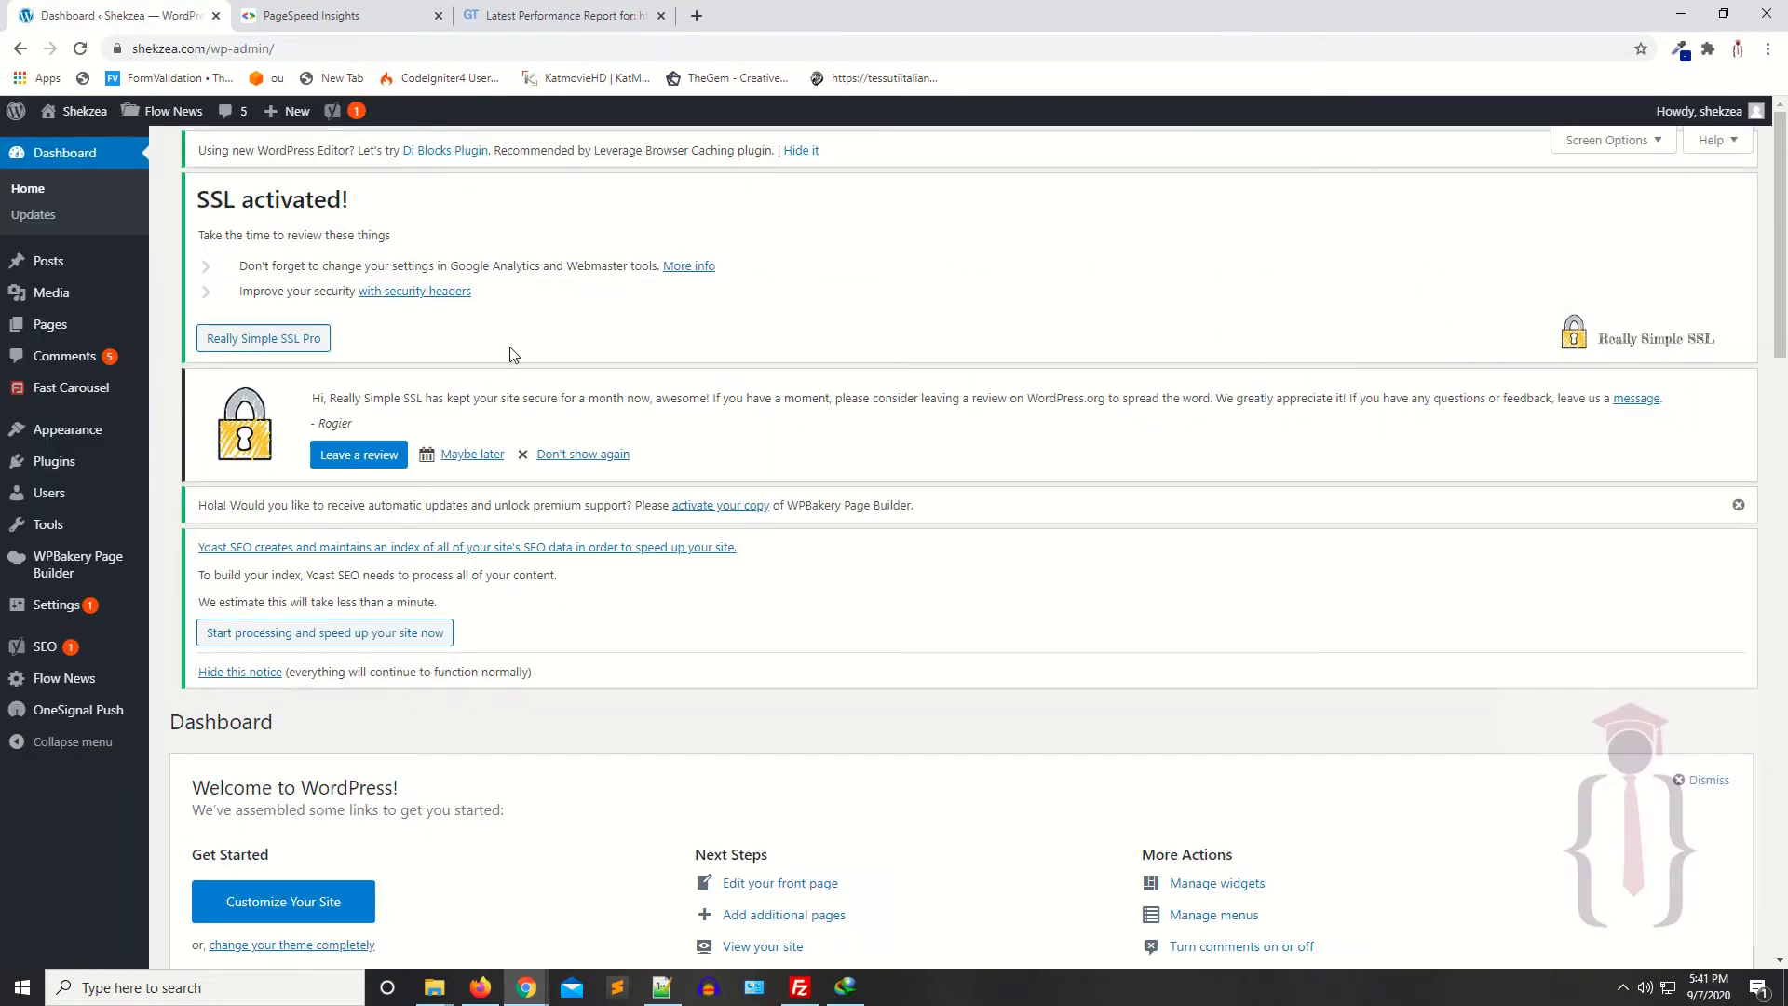
Step: Review the performance scores and PageSpeed recommendations in the GTmetrix report for the site
click(615, 11)
scroll(282, 332, down, 3)
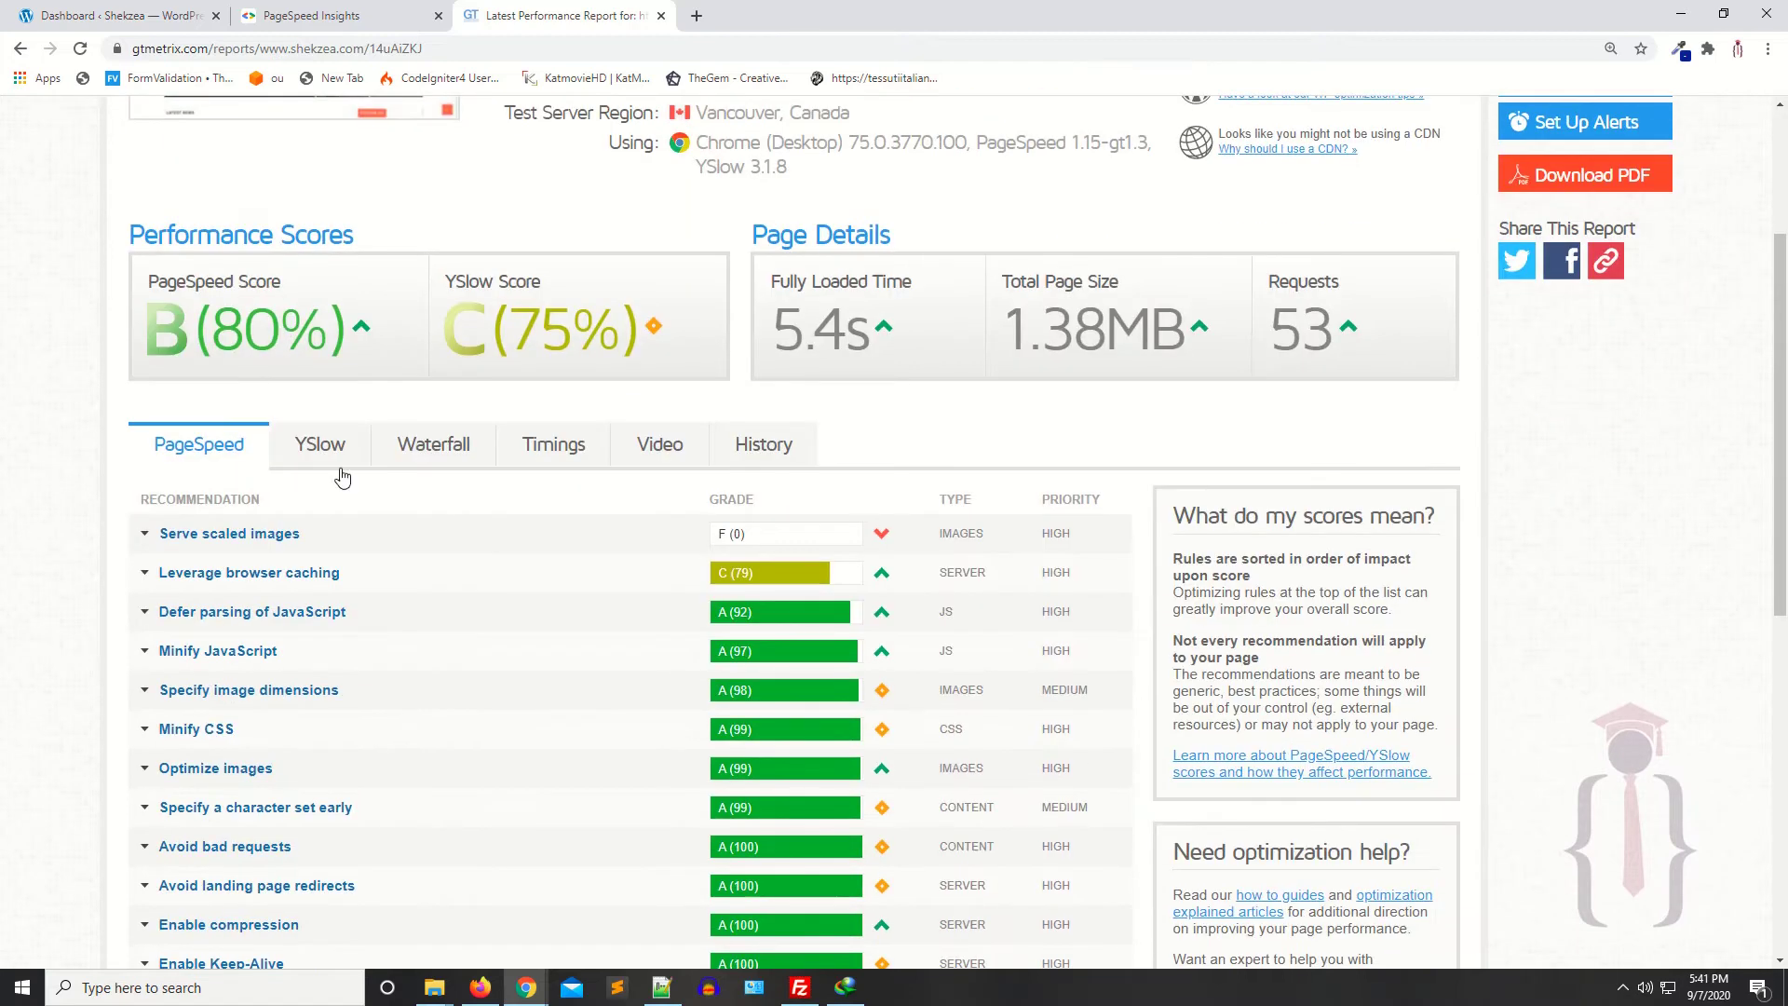
scroll(320, 447, up, 2)
scroll(270, 587, down, 3)
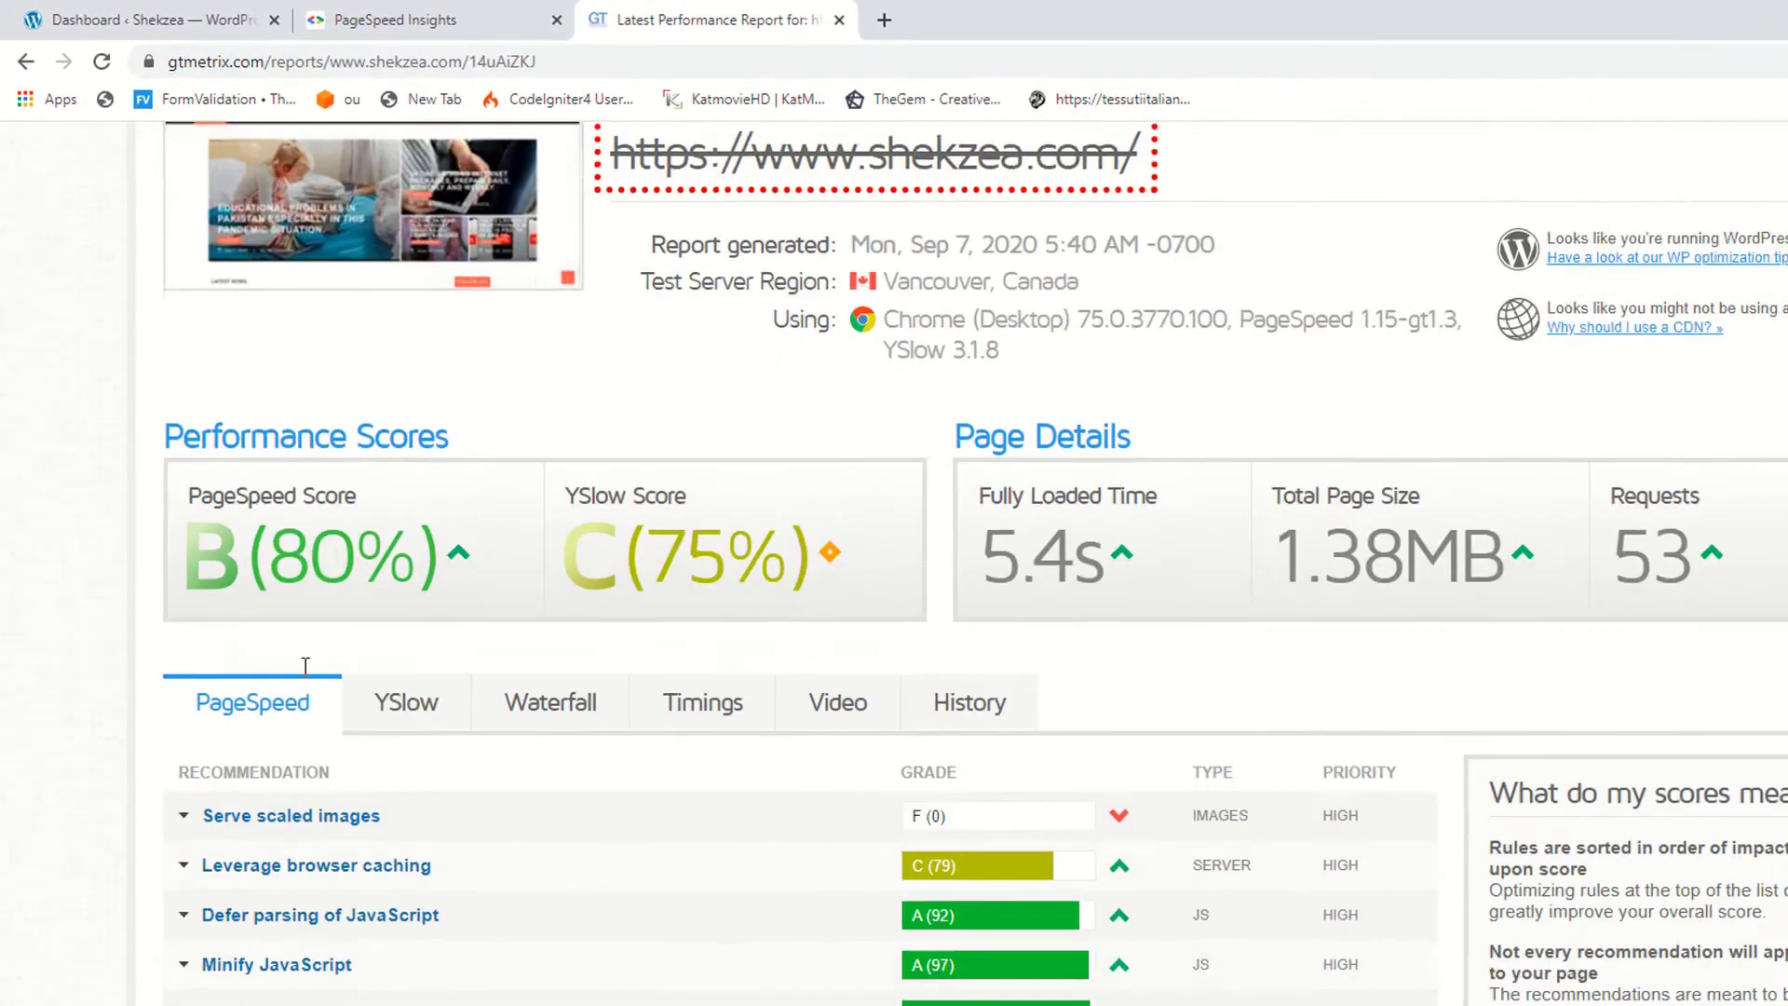
Step: Examine the details of the YSlow recommendation "Use a Content Delivery Network (CDN)" and collapse them again
click(363, 415)
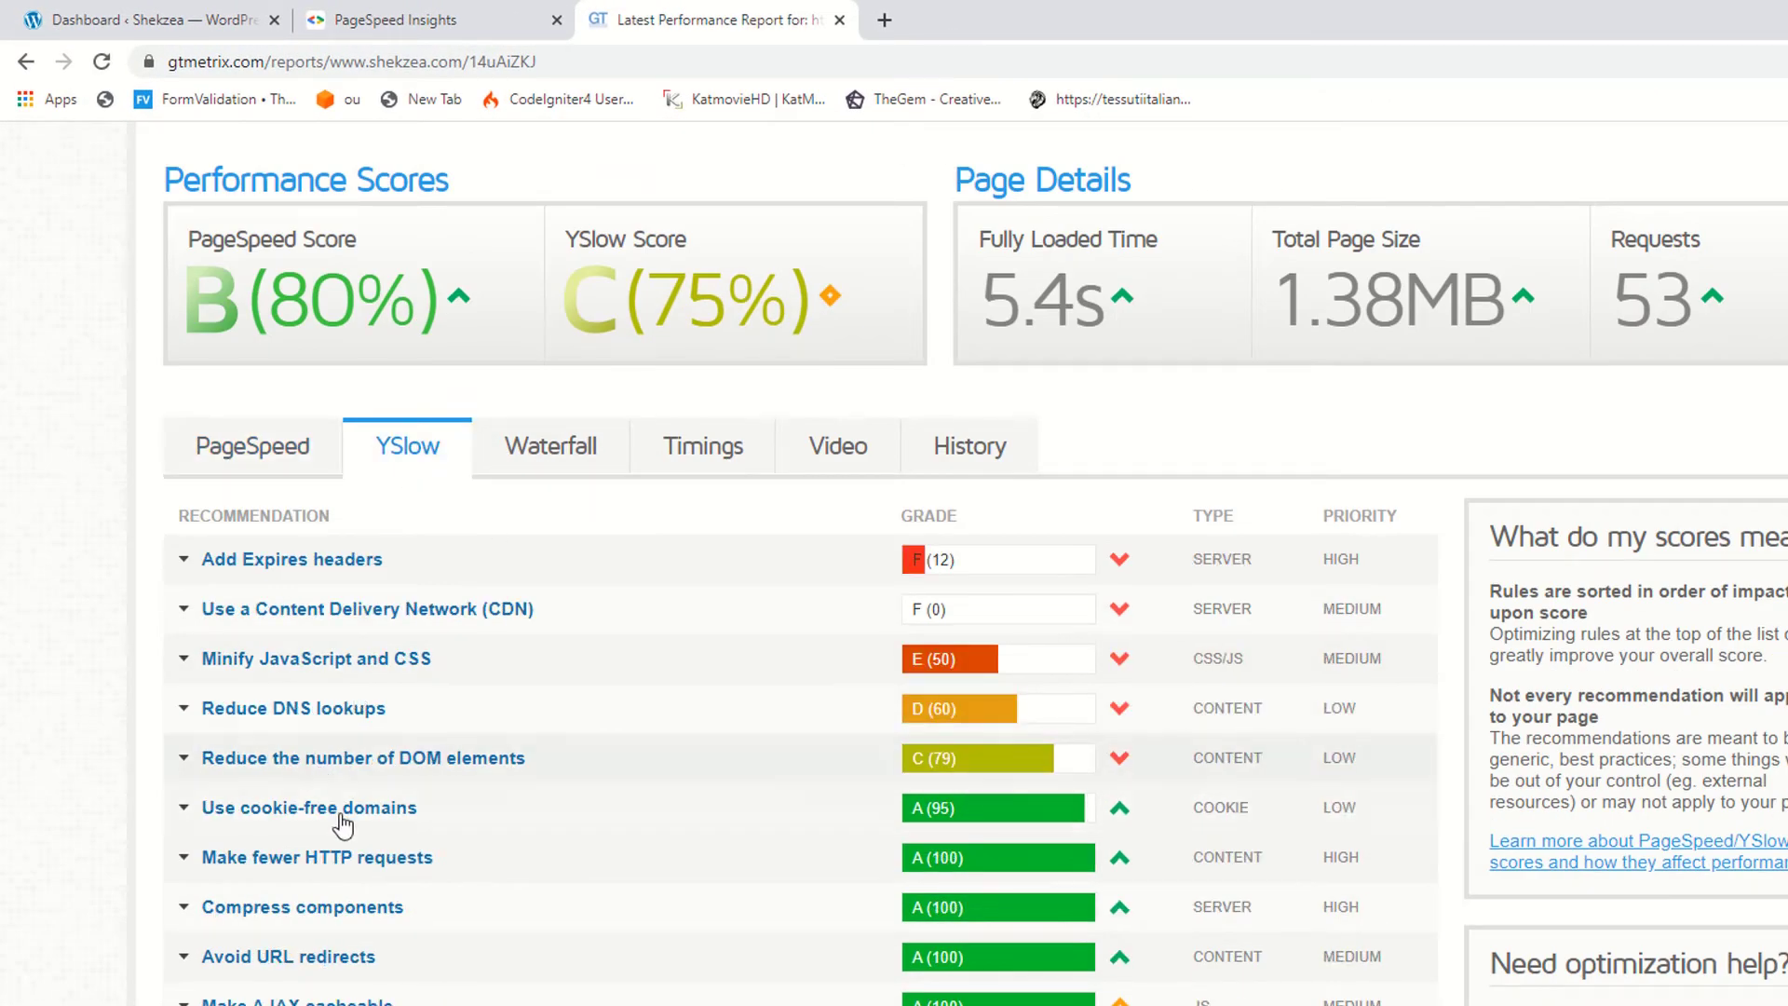
click(368, 610)
scroll(798, 591, down, 2)
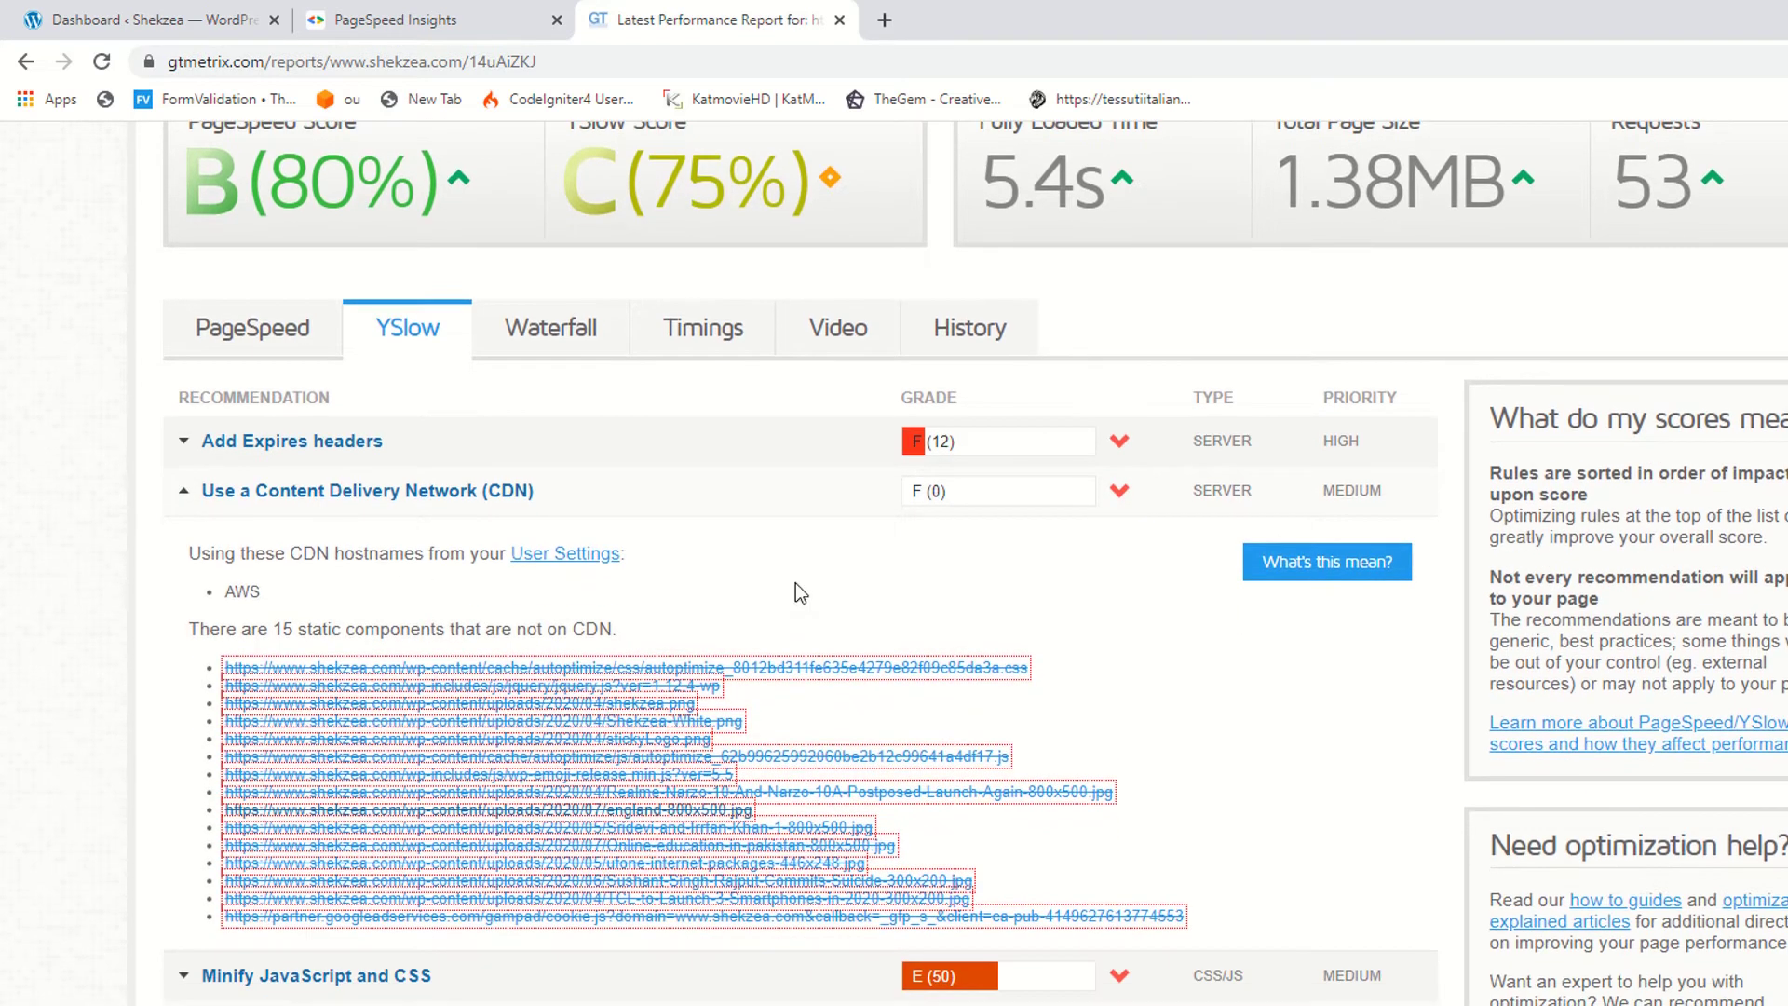
click(498, 492)
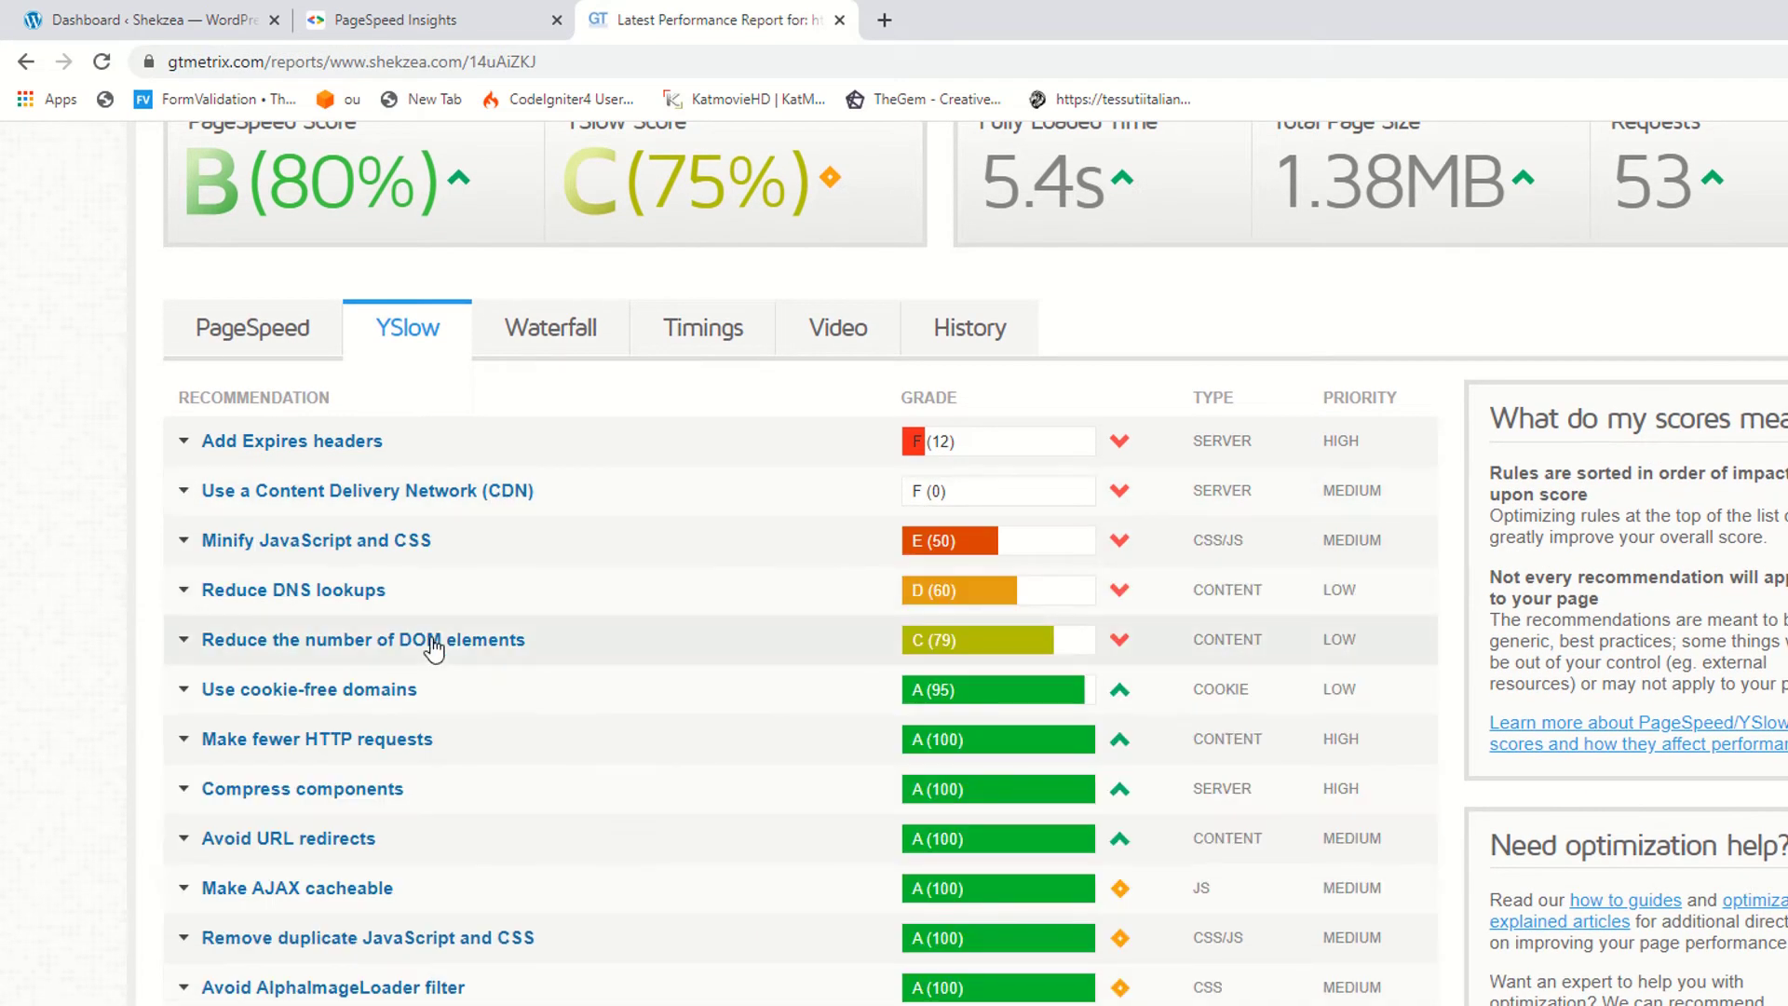
click(475, 8)
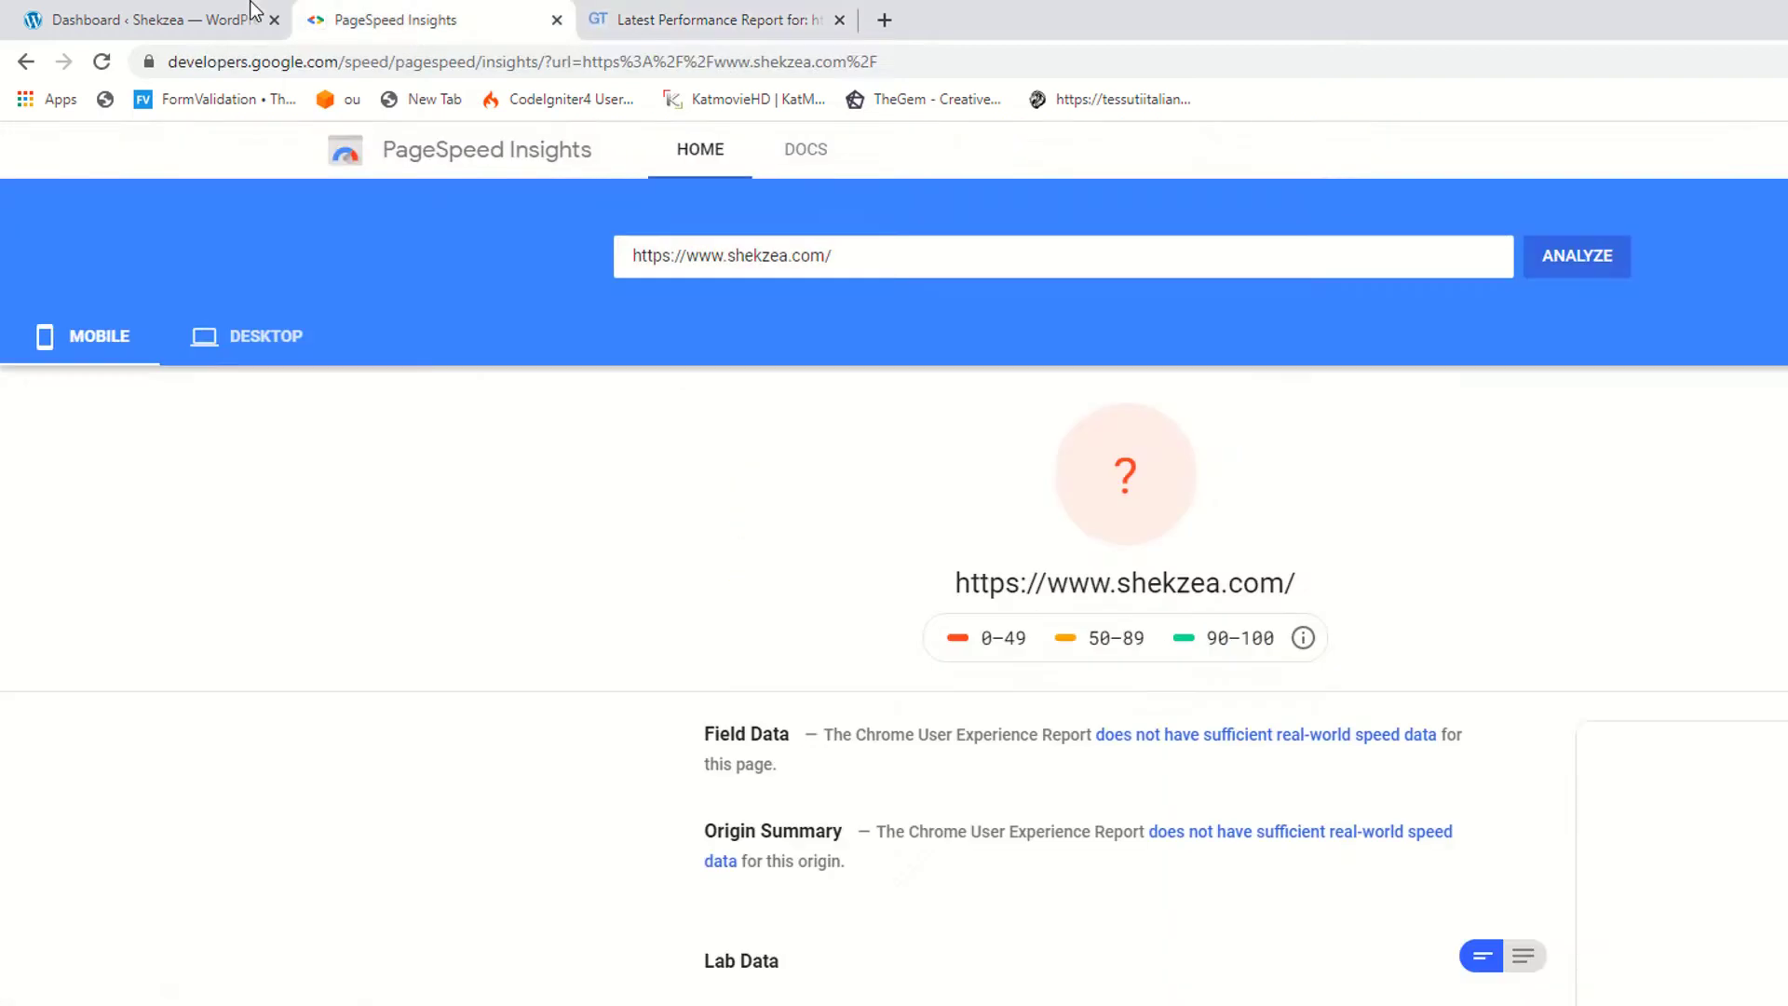
click(247, 10)
click(460, 63)
click(456, 20)
click(287, 7)
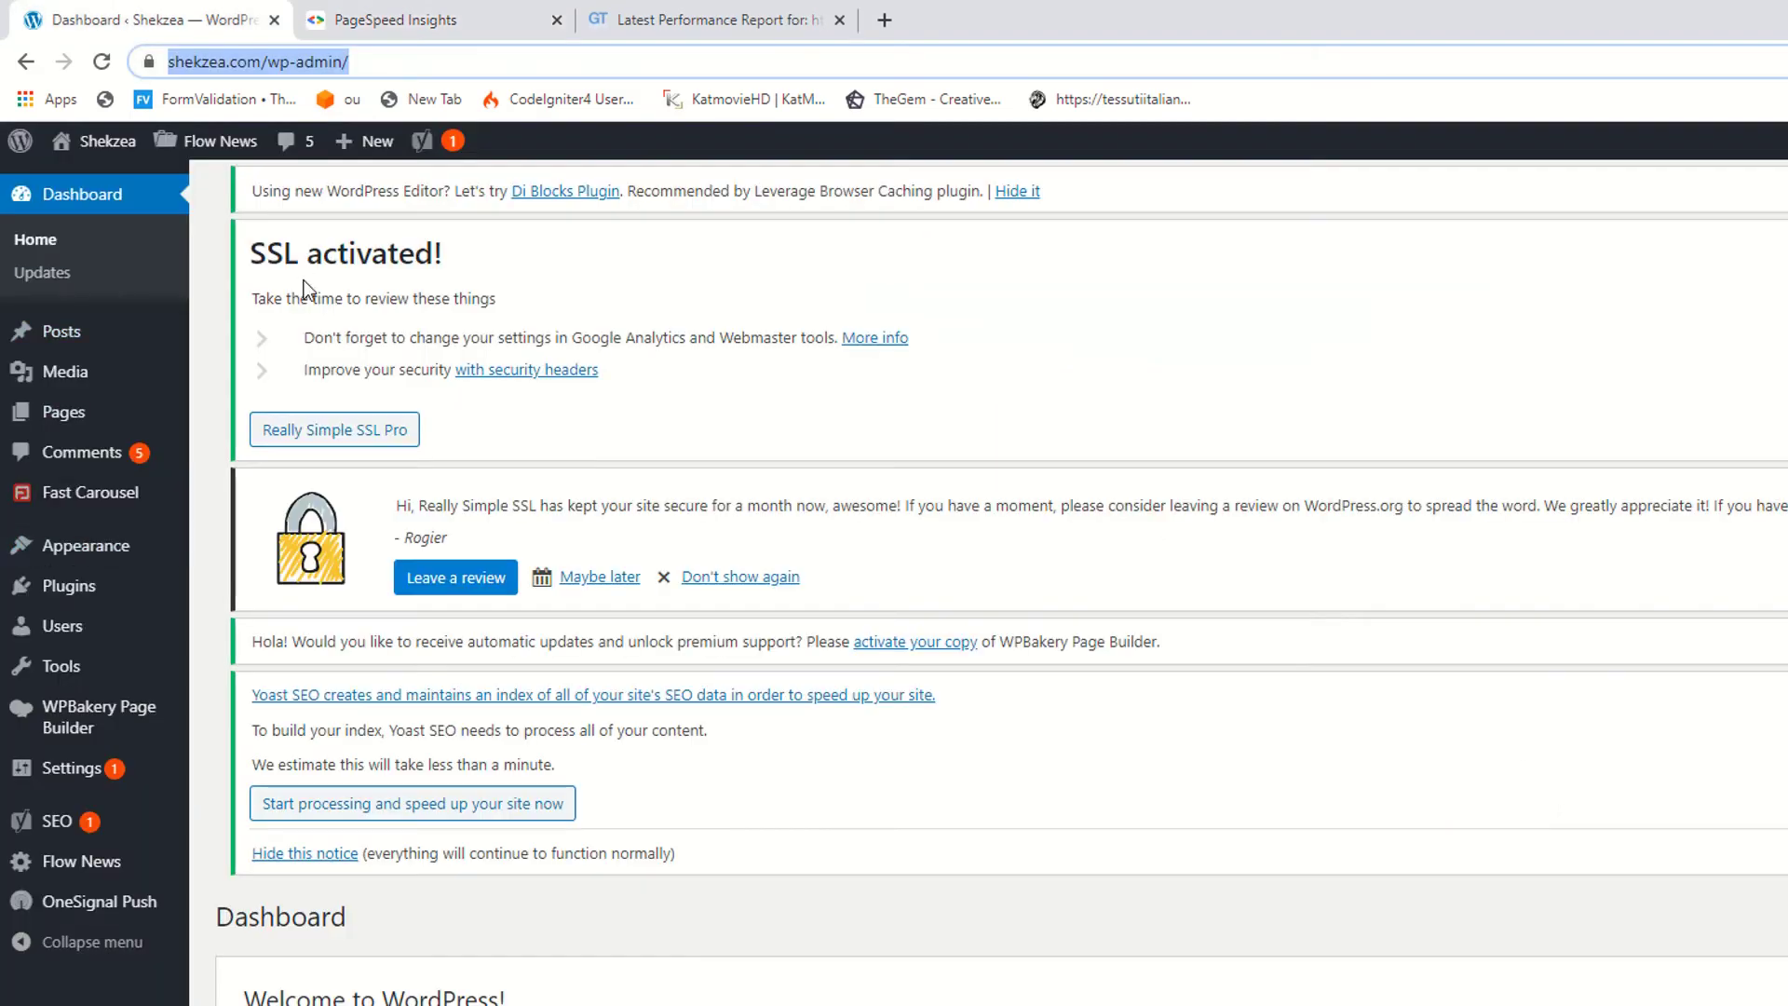
click(410, 20)
click(28, 20)
click(363, 17)
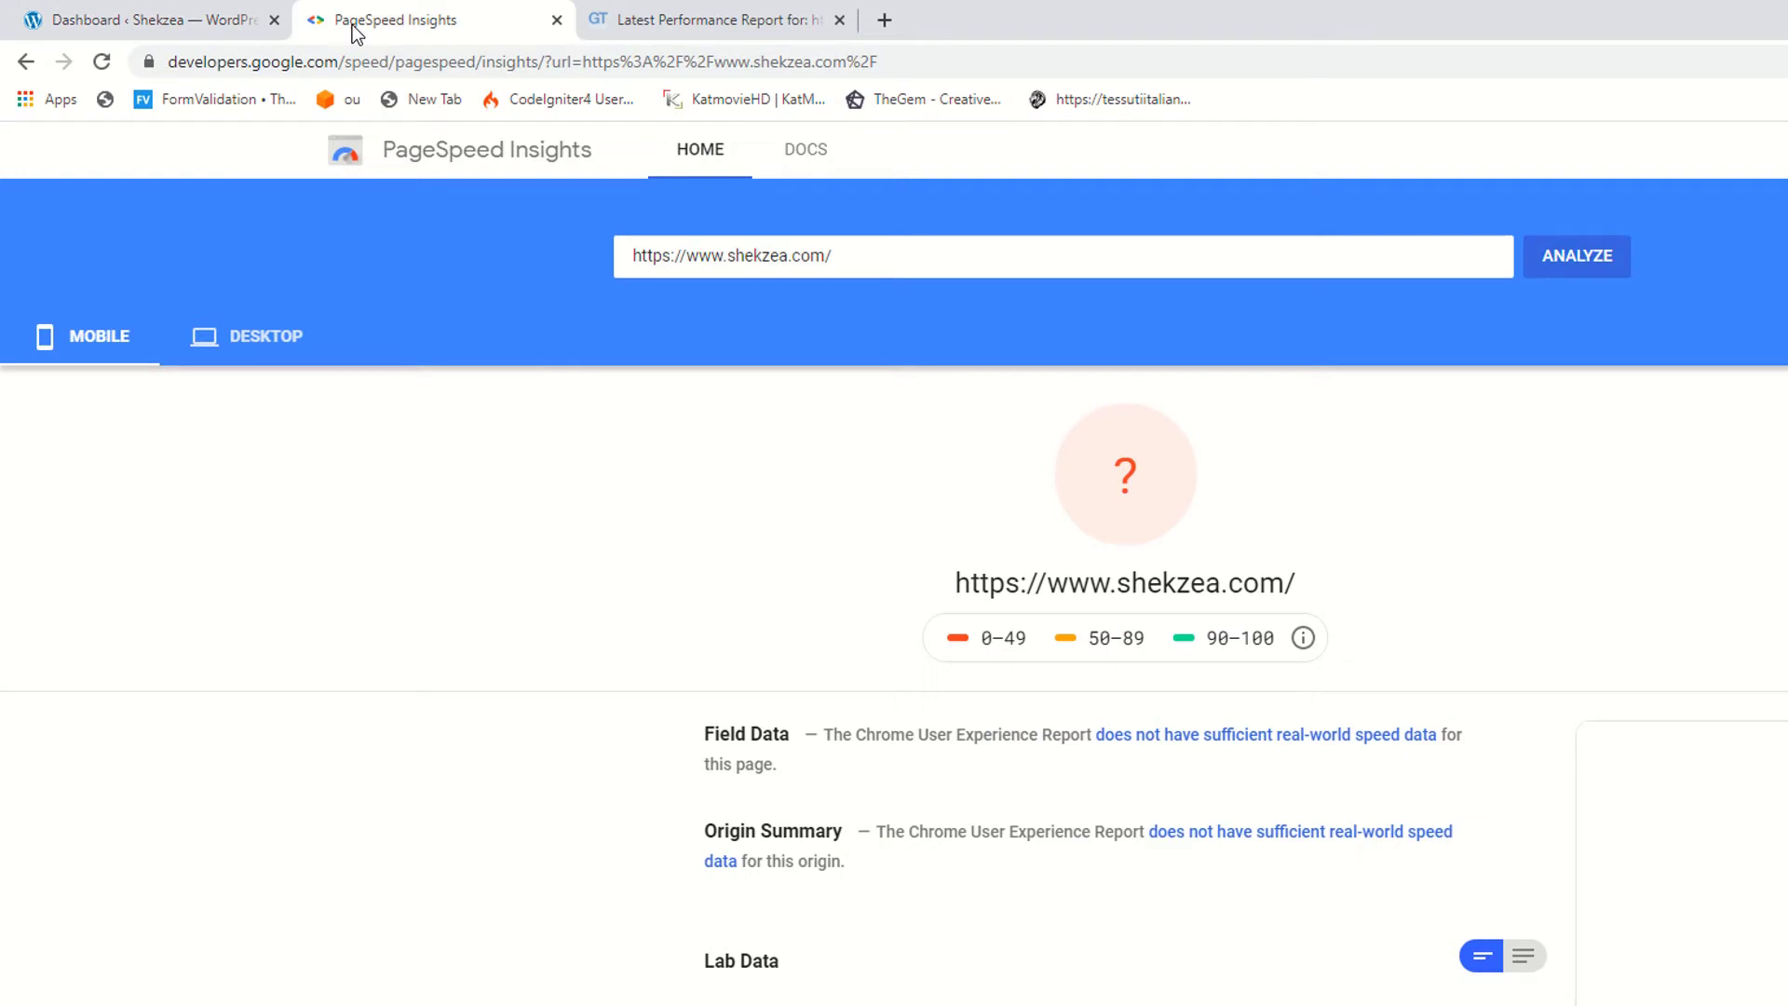
Step: Open the WordPress Themes page and view the site's desktop results in PageSpeed Insights
click(159, 4)
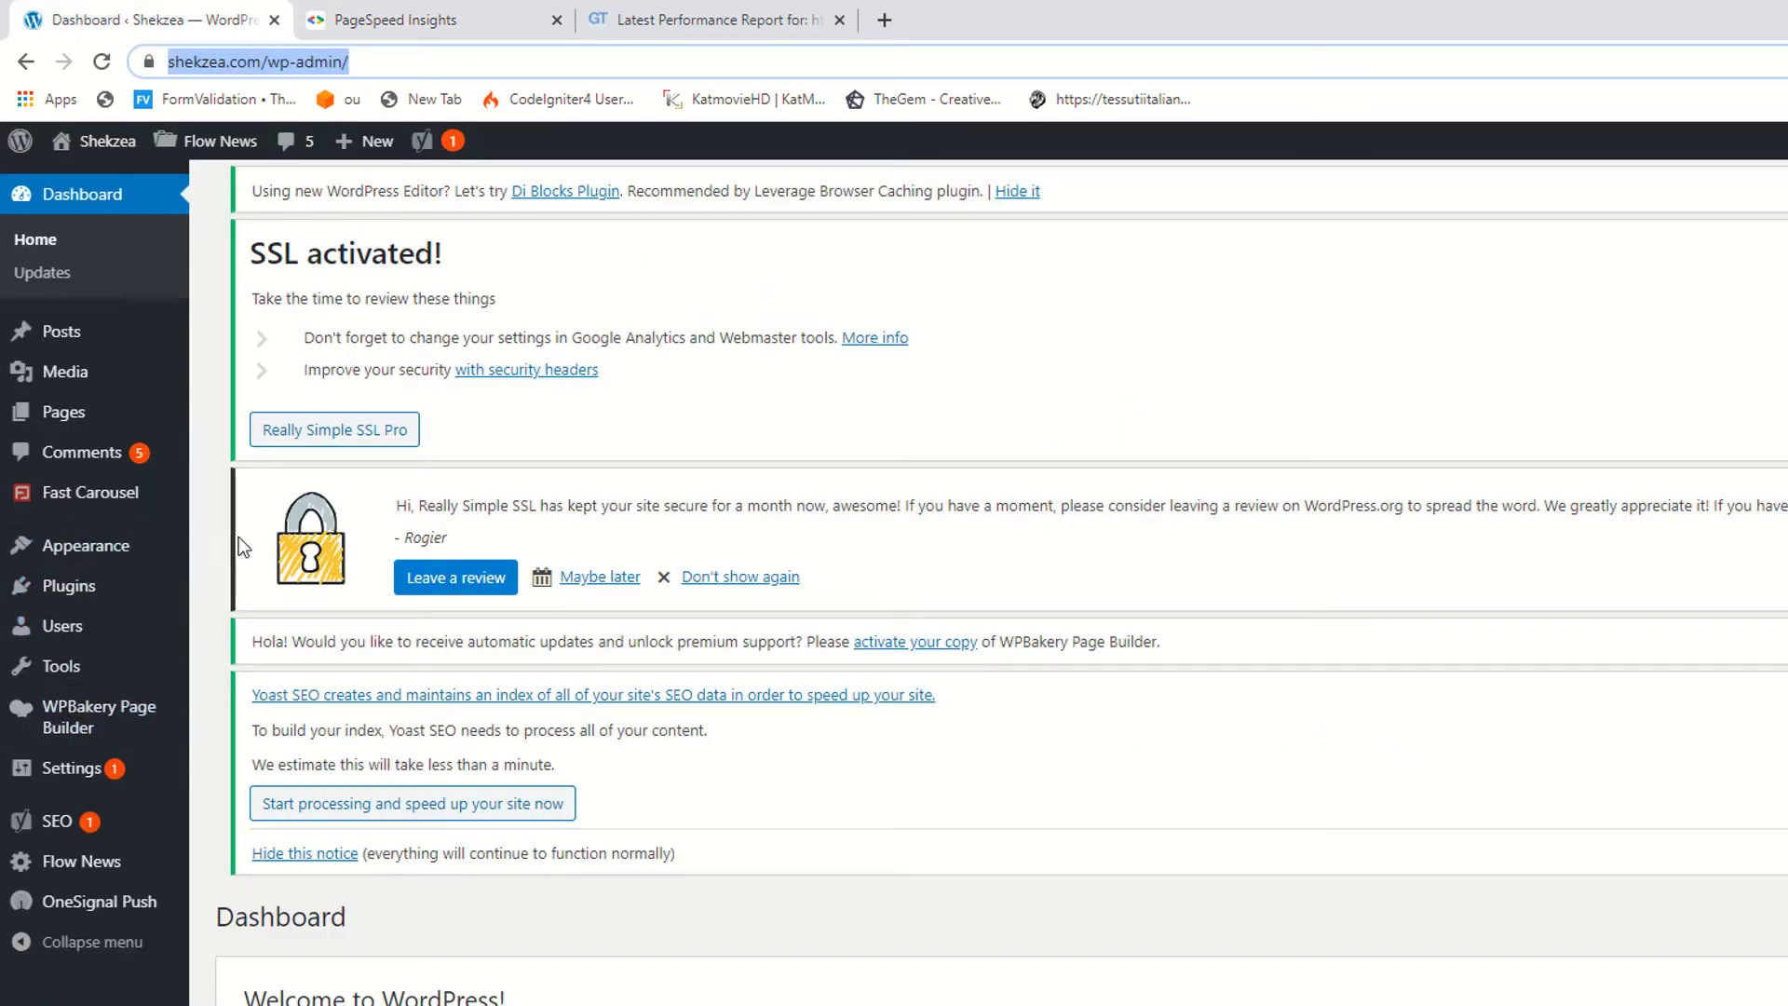
click(349, 8)
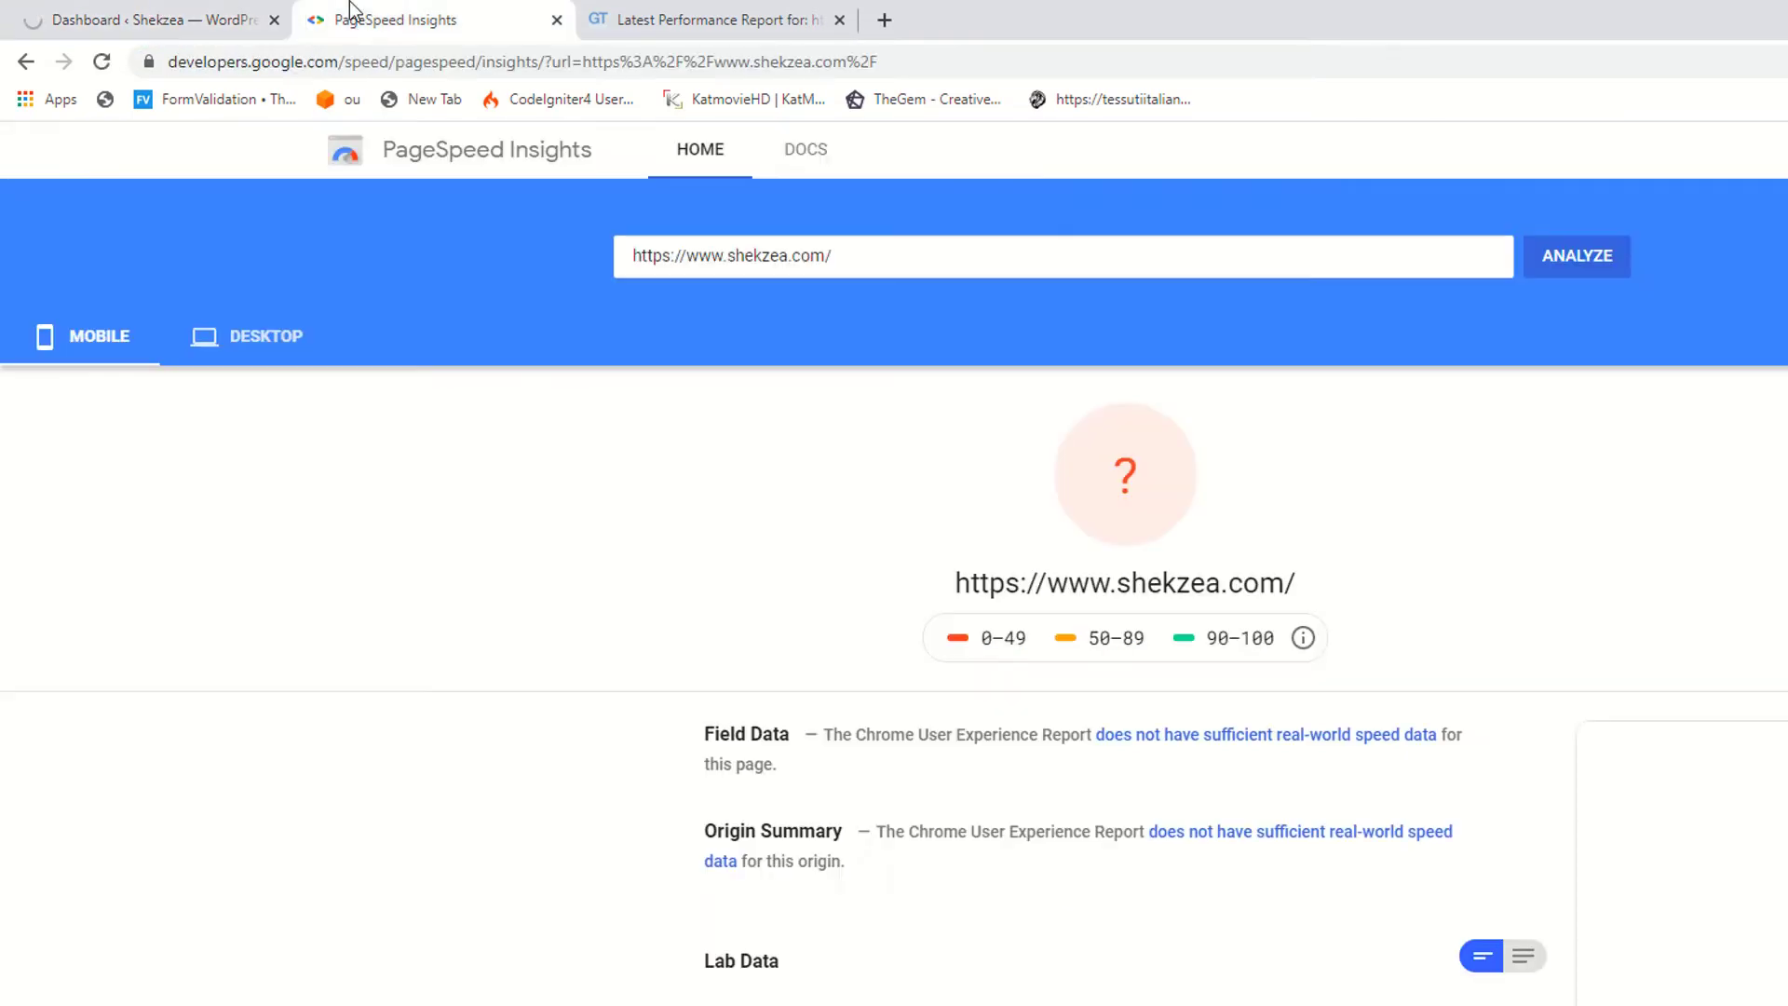
click(270, 359)
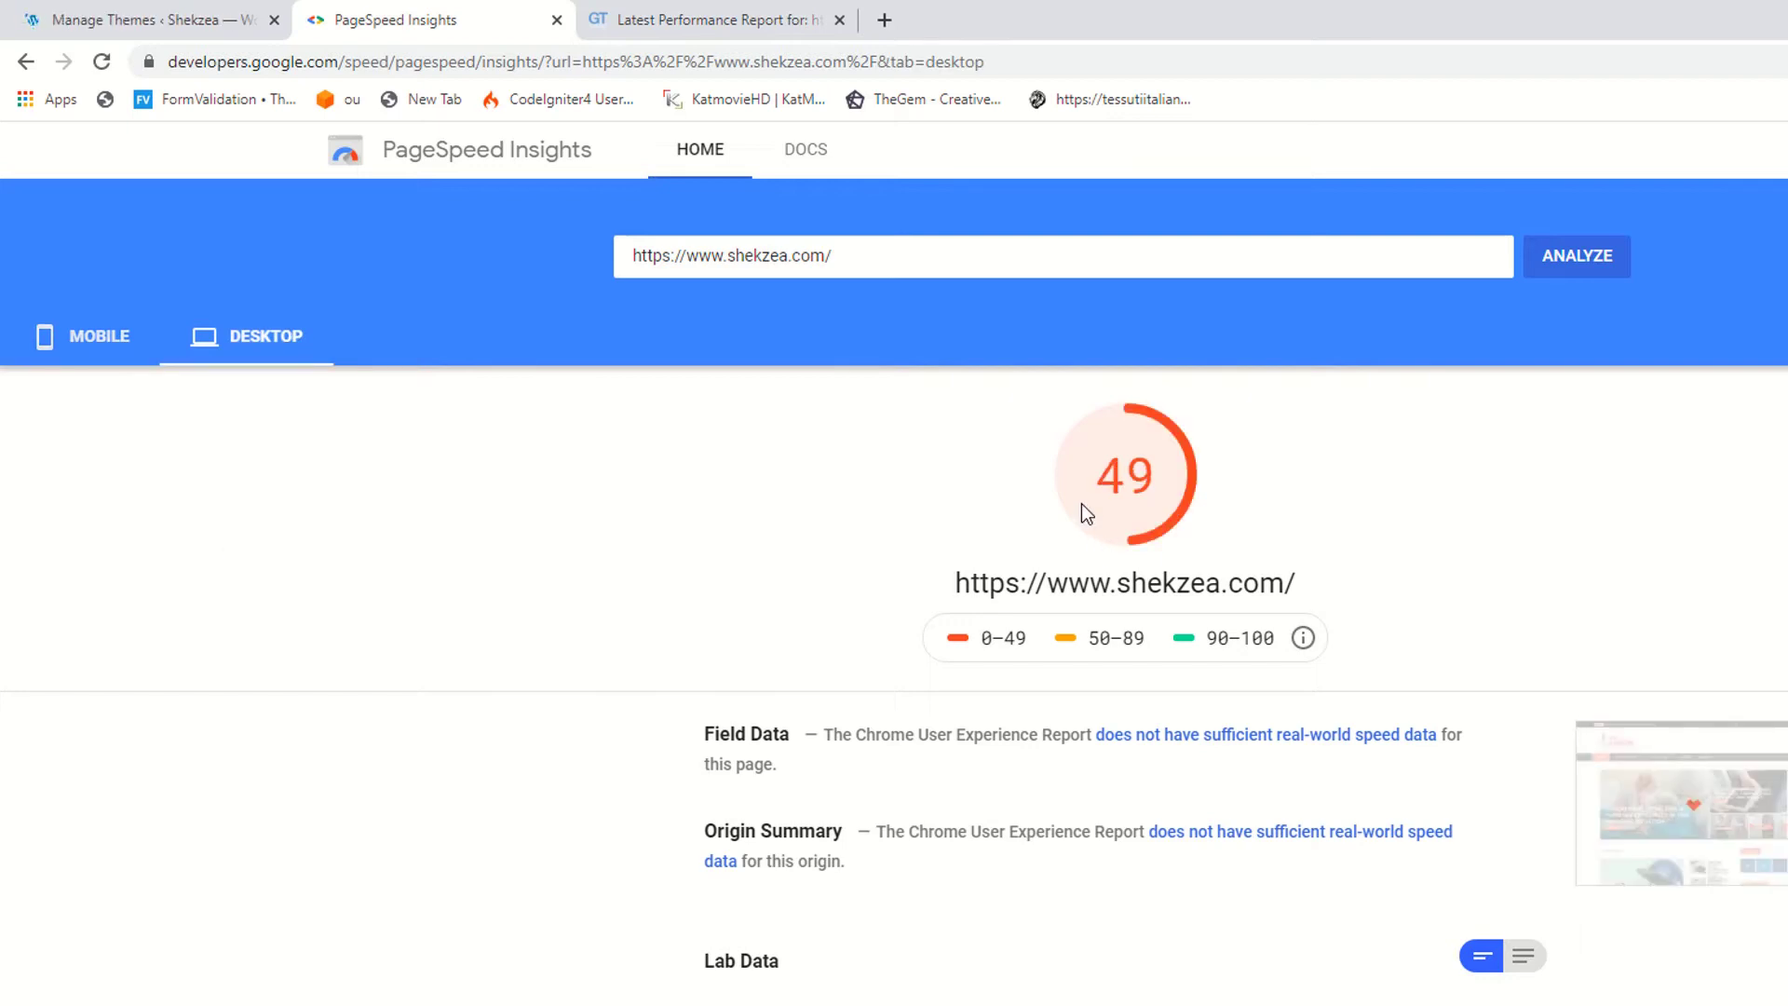
click(748, 610)
Step: Look over the installed WordPress themes, including FlowNews Child and FlowNews
click(140, 20)
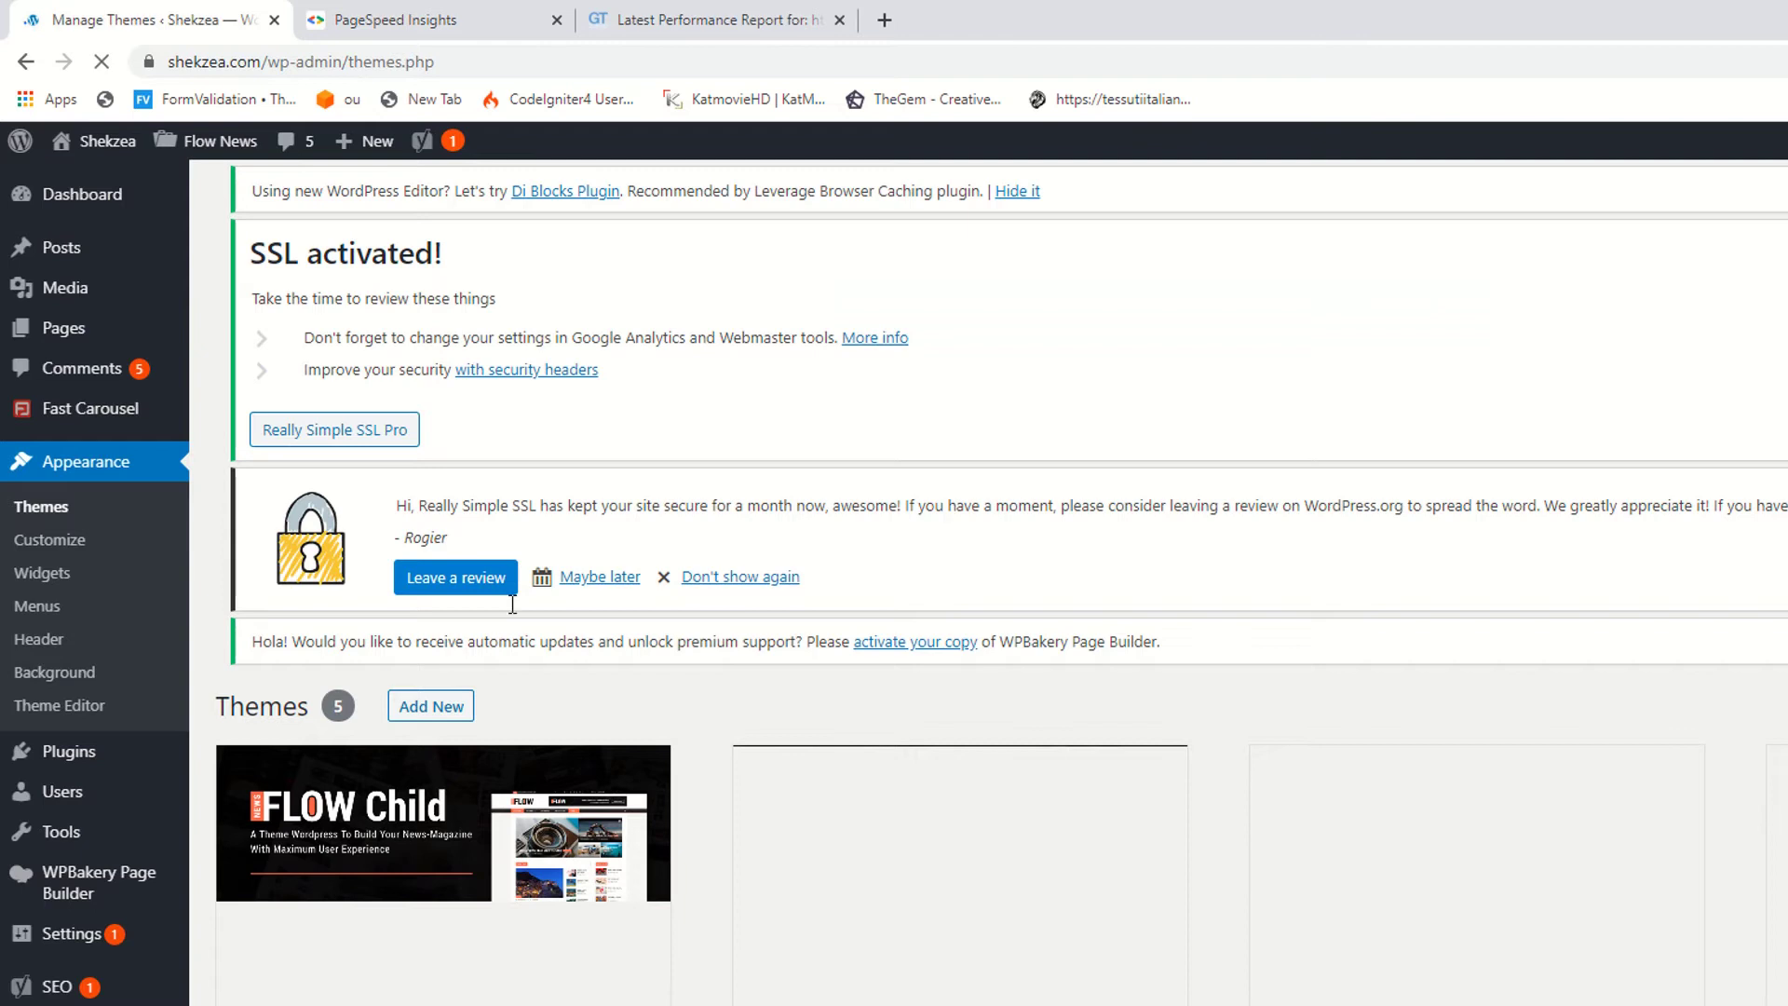
scroll(434, 722, down, 2)
scroll(434, 722, down, 1)
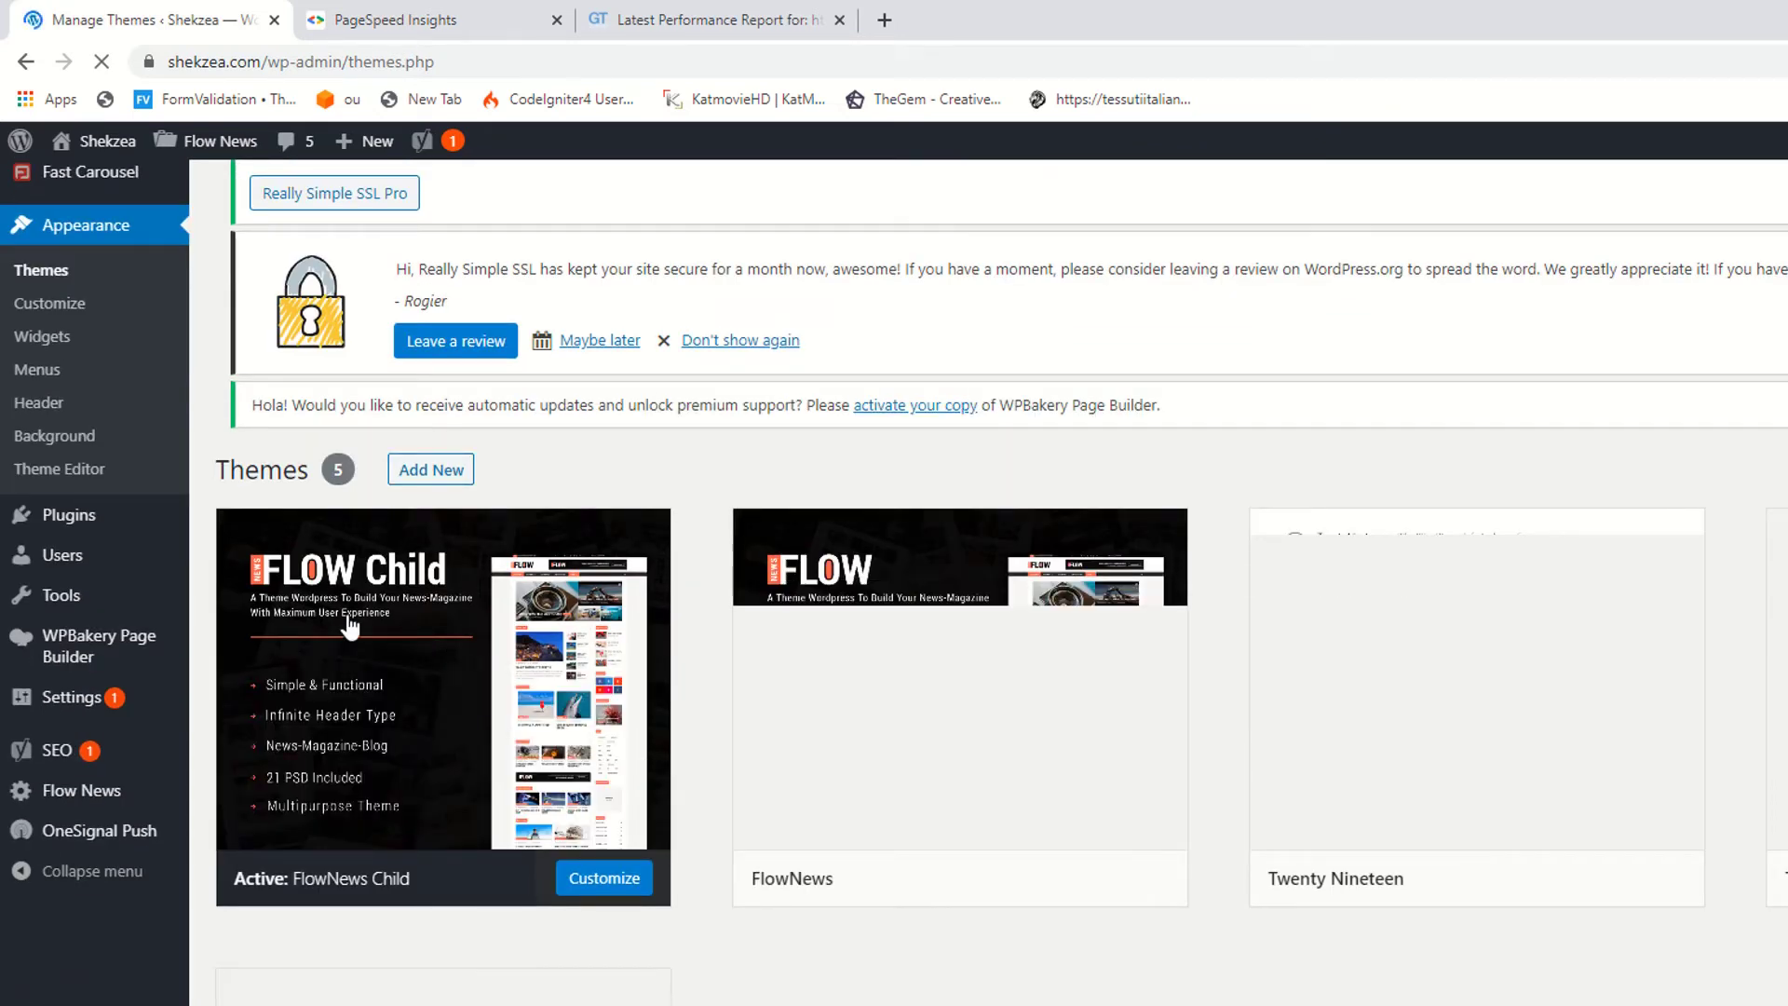
mouse_move(771, 906)
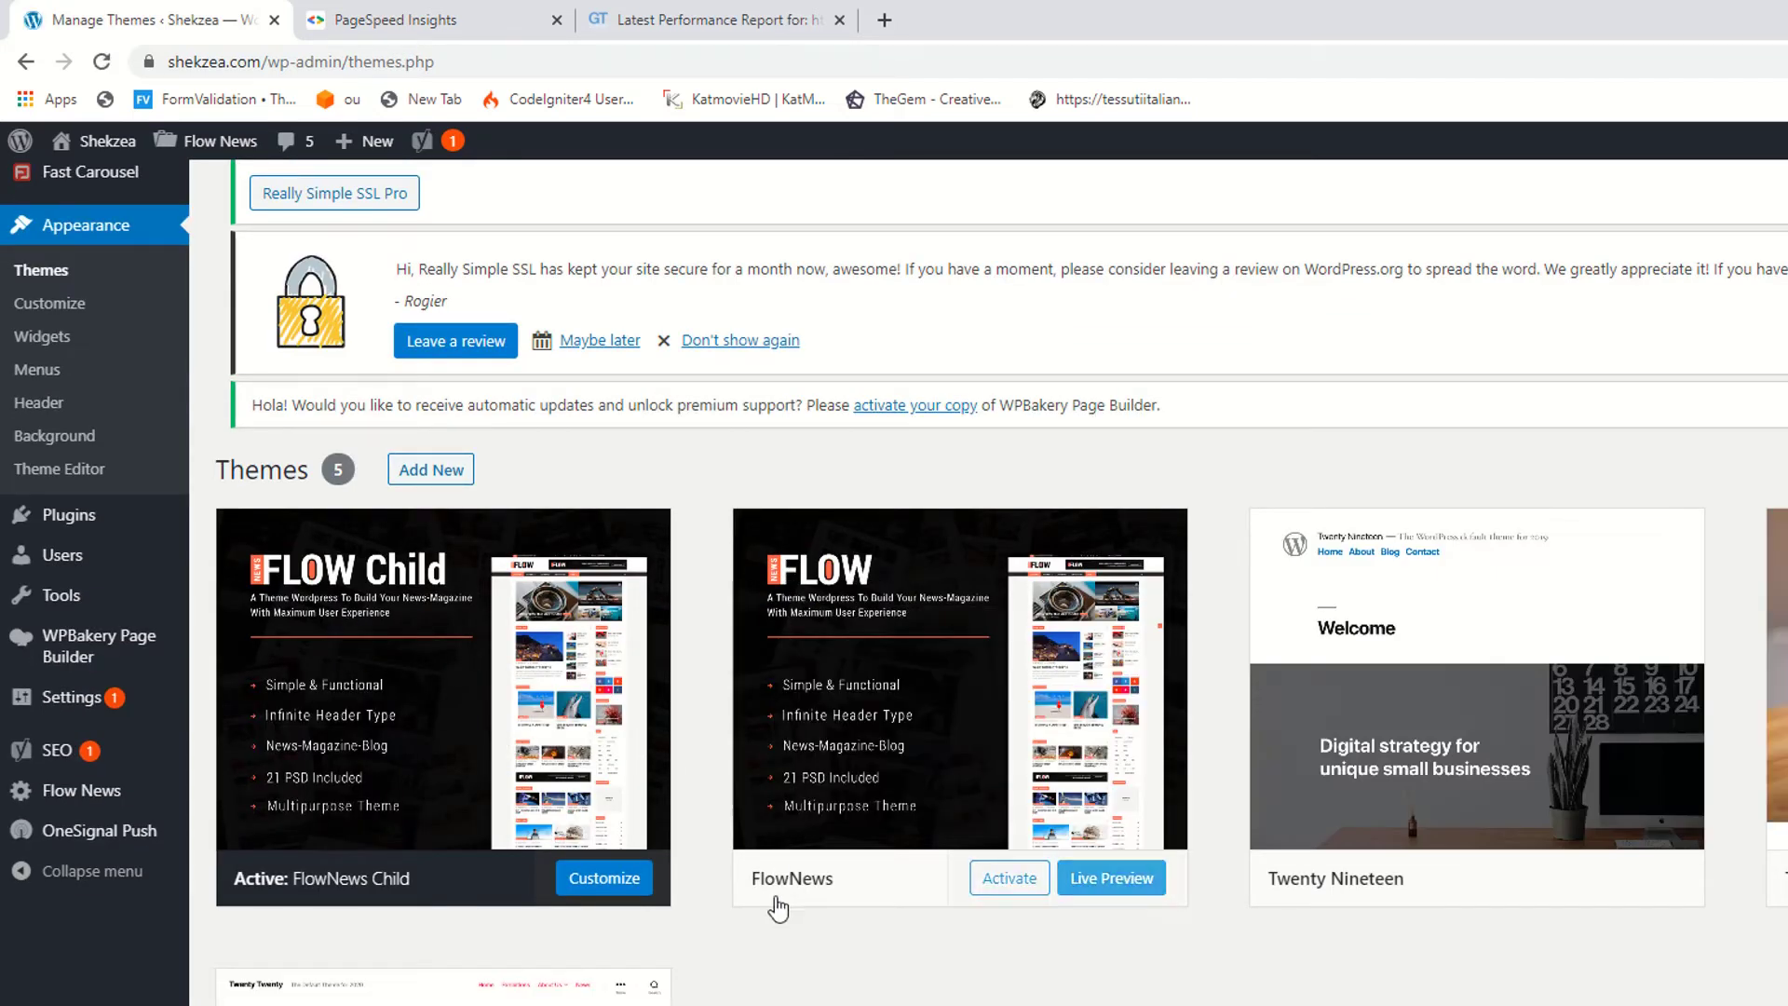
scroll(500, 391, up, 3)
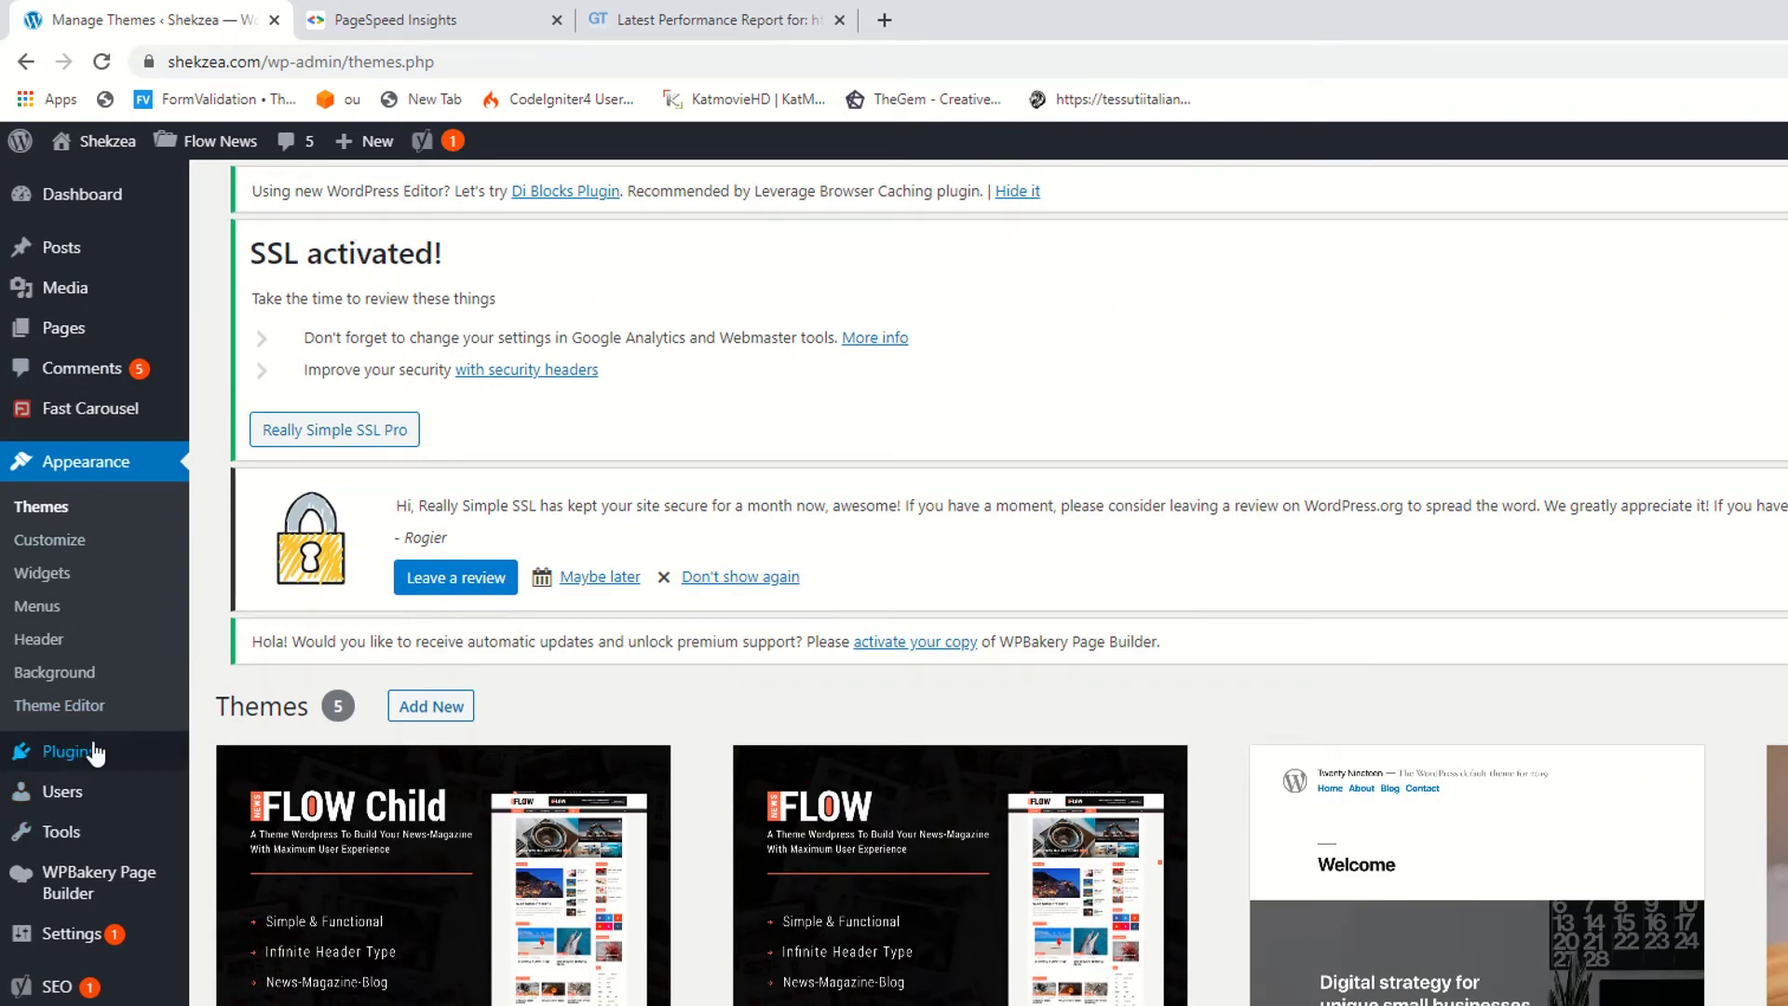
Step: Go to the installed plugins list and open the page for adding a new plugin
click(223, 756)
click(401, 20)
click(149, 19)
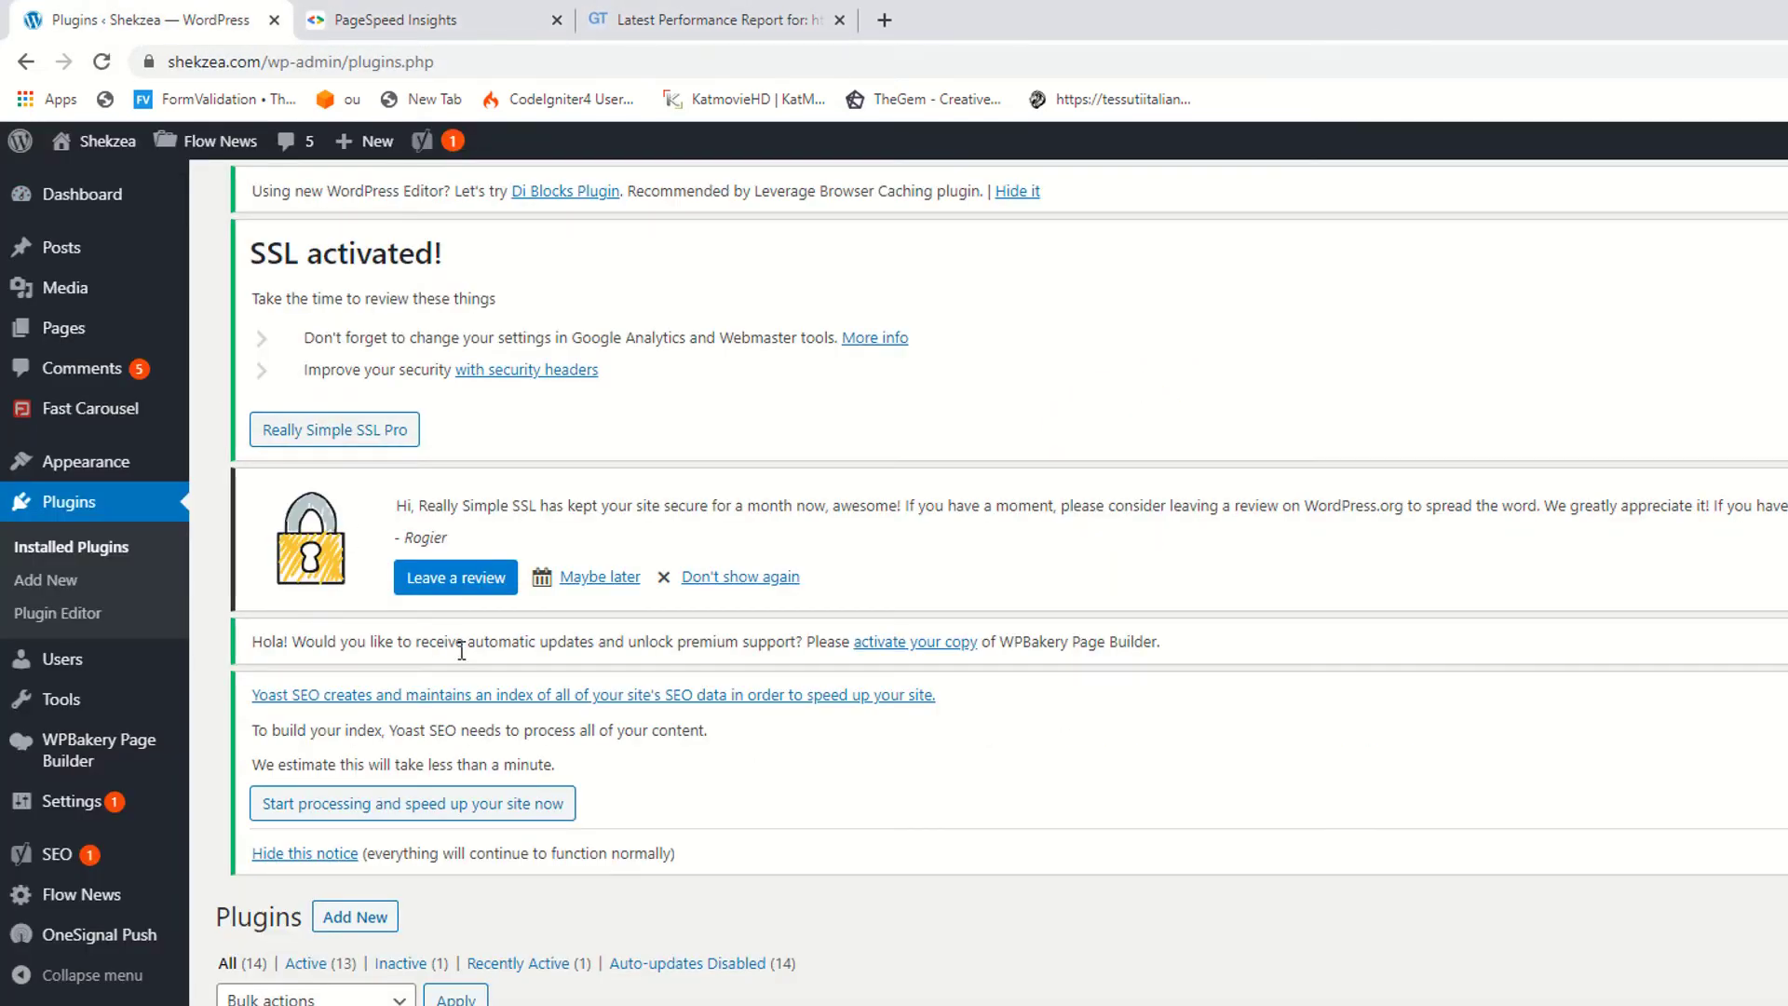
scroll(461, 650, down, 3)
click(492, 608)
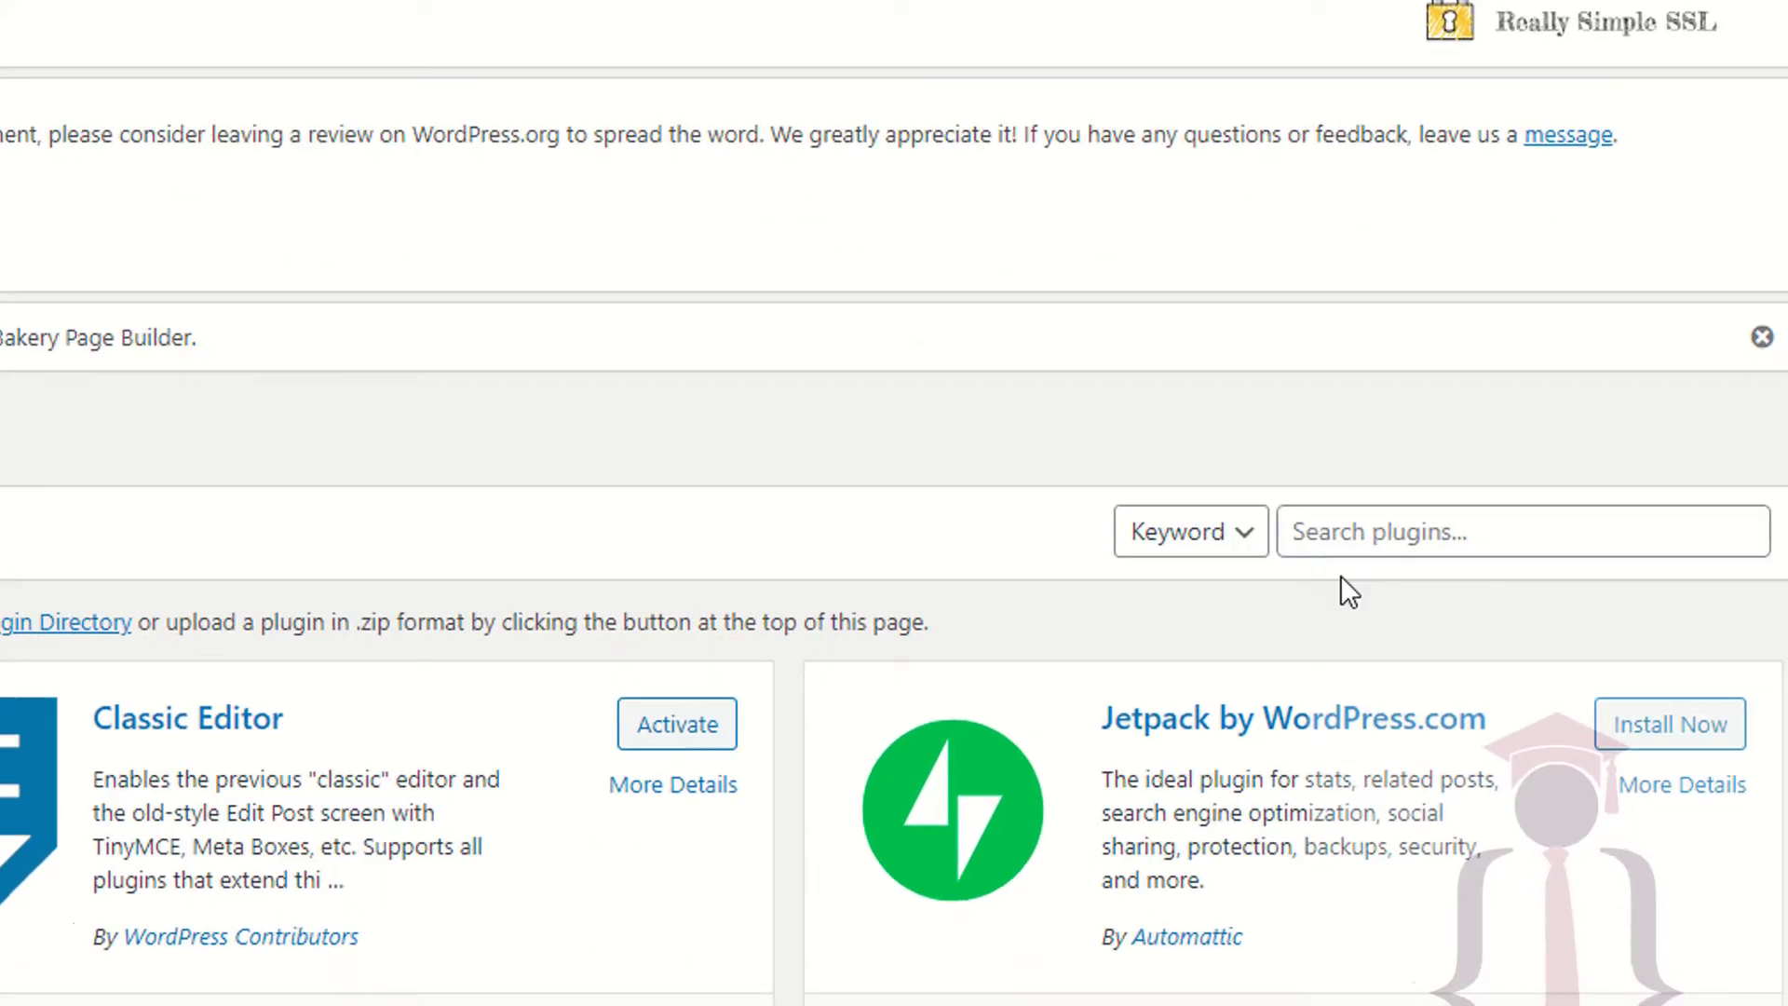
Step: Search the plugin directory for "Cloudflare"
click(1738, 770)
text(c)
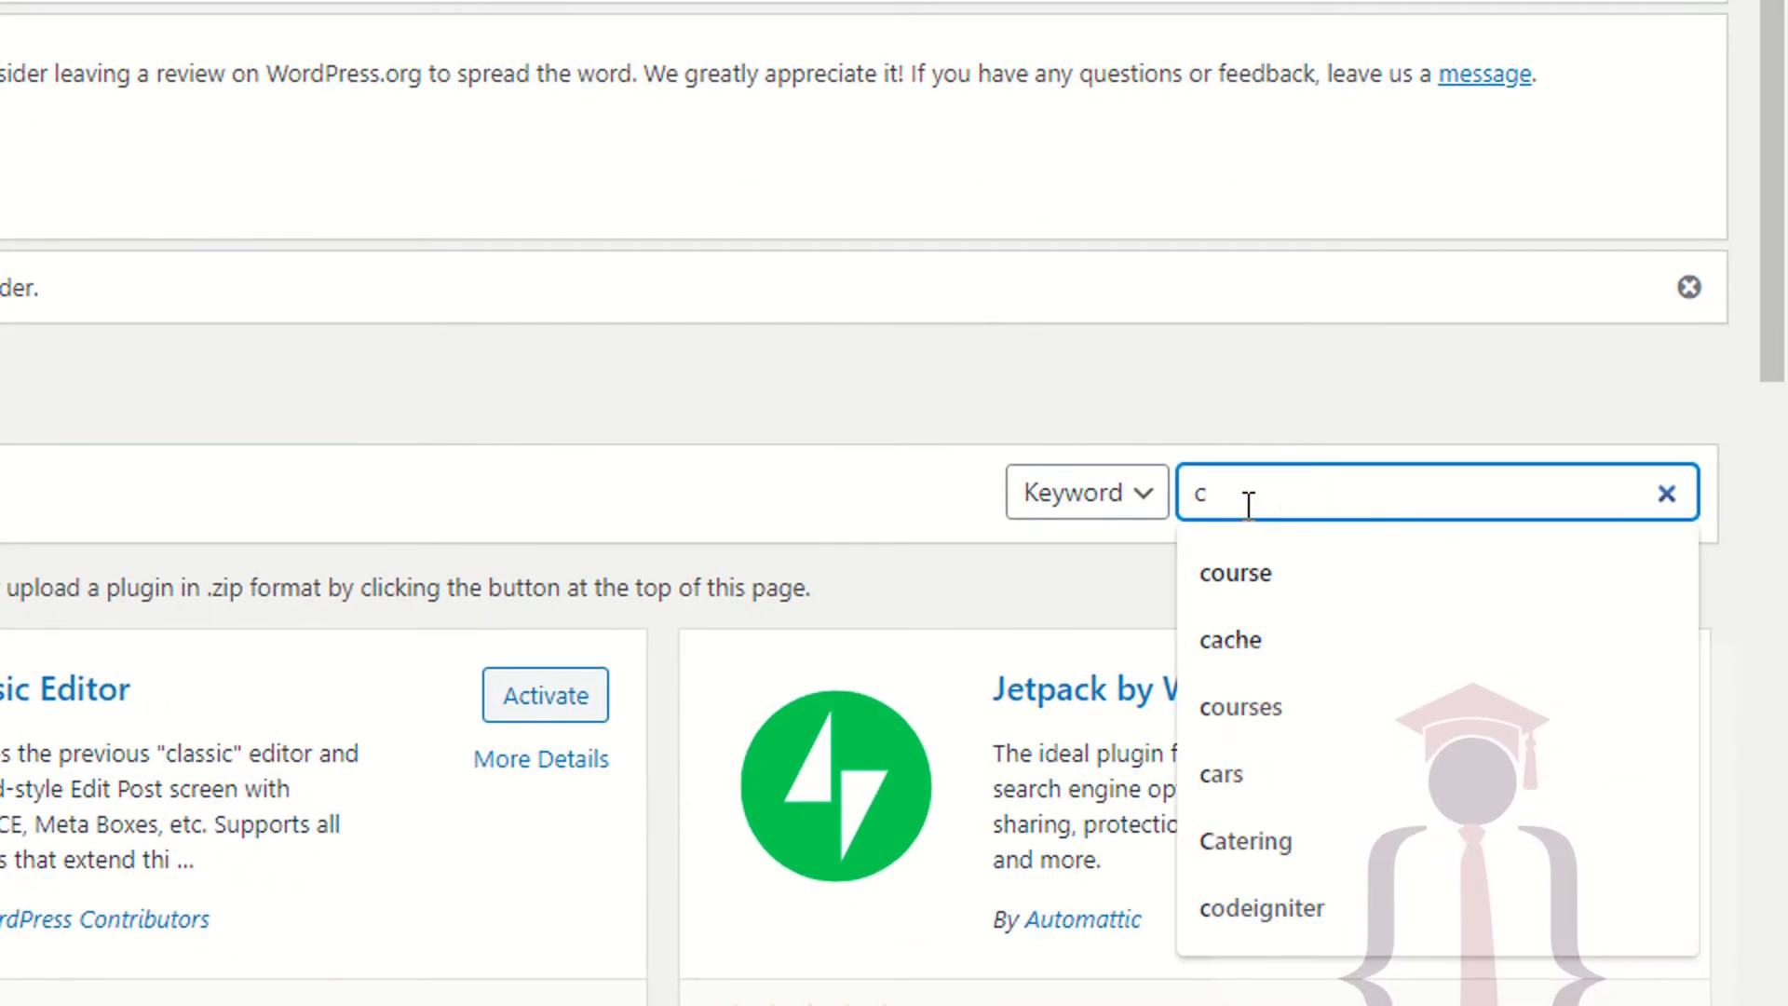
text(lout)
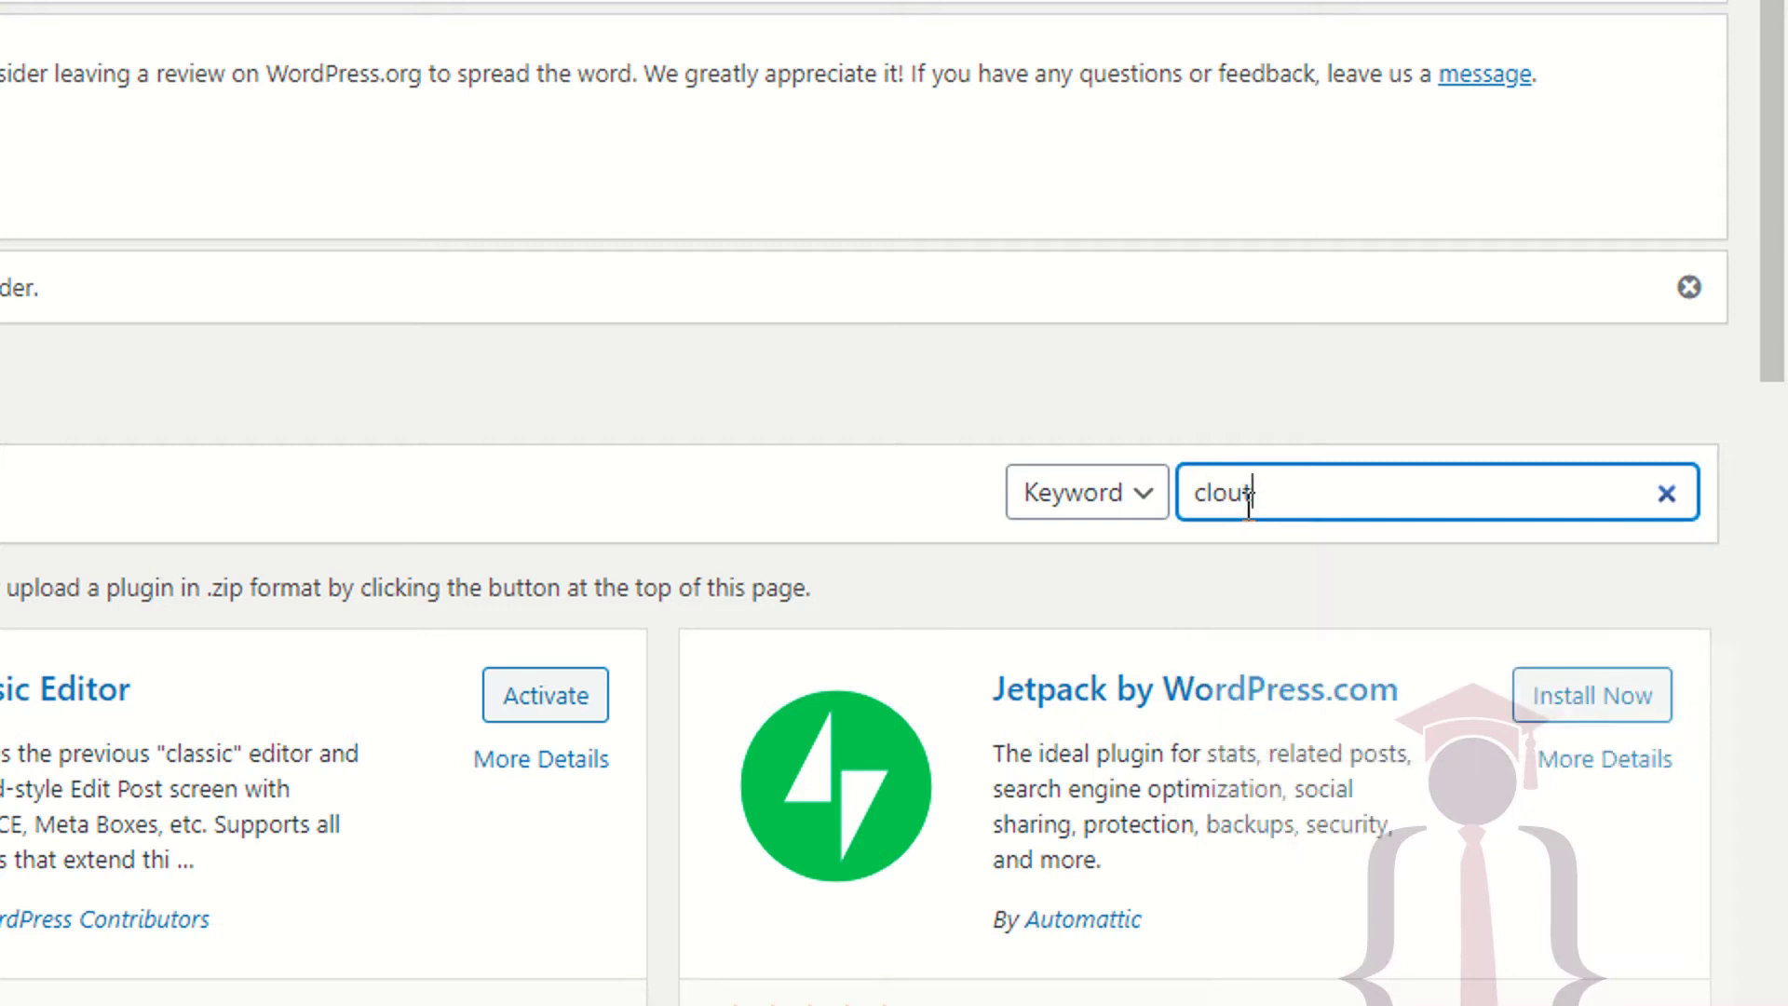
key(BackSpace)
key(Down)
key(Return)
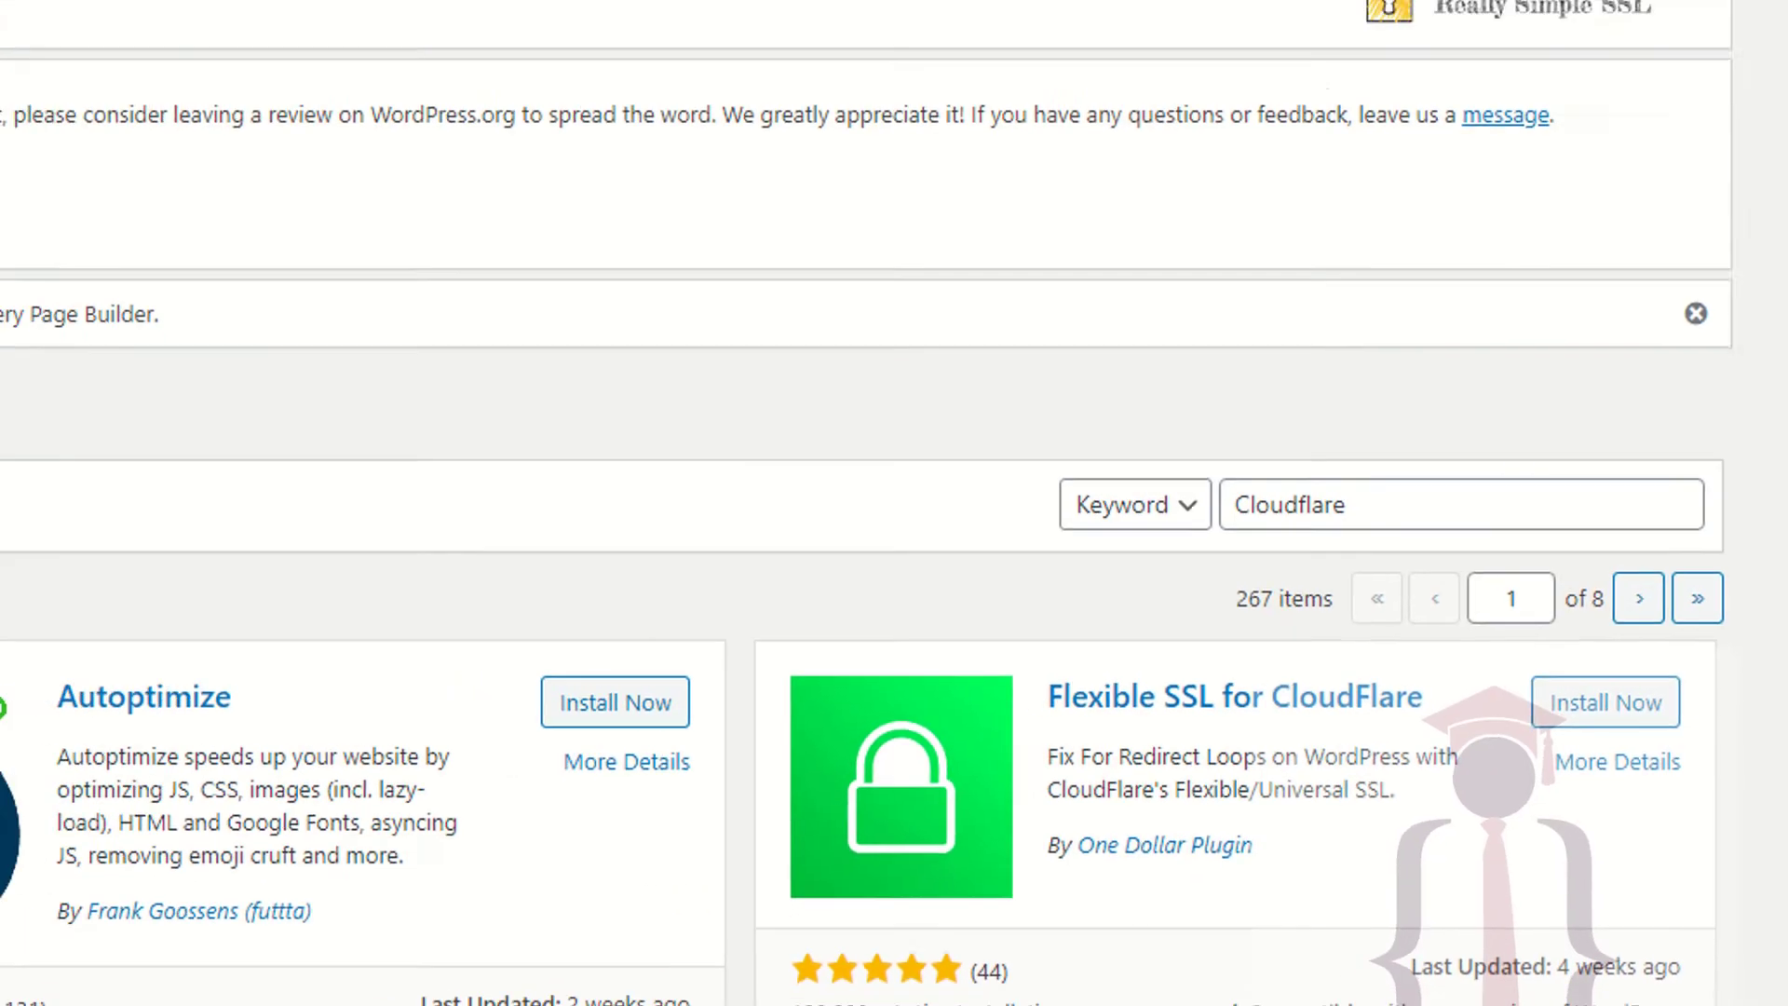
Step: Install the Cloudflare plugin by Cloudflare, Inc. and activate it
scroll(245, 469, down, 5)
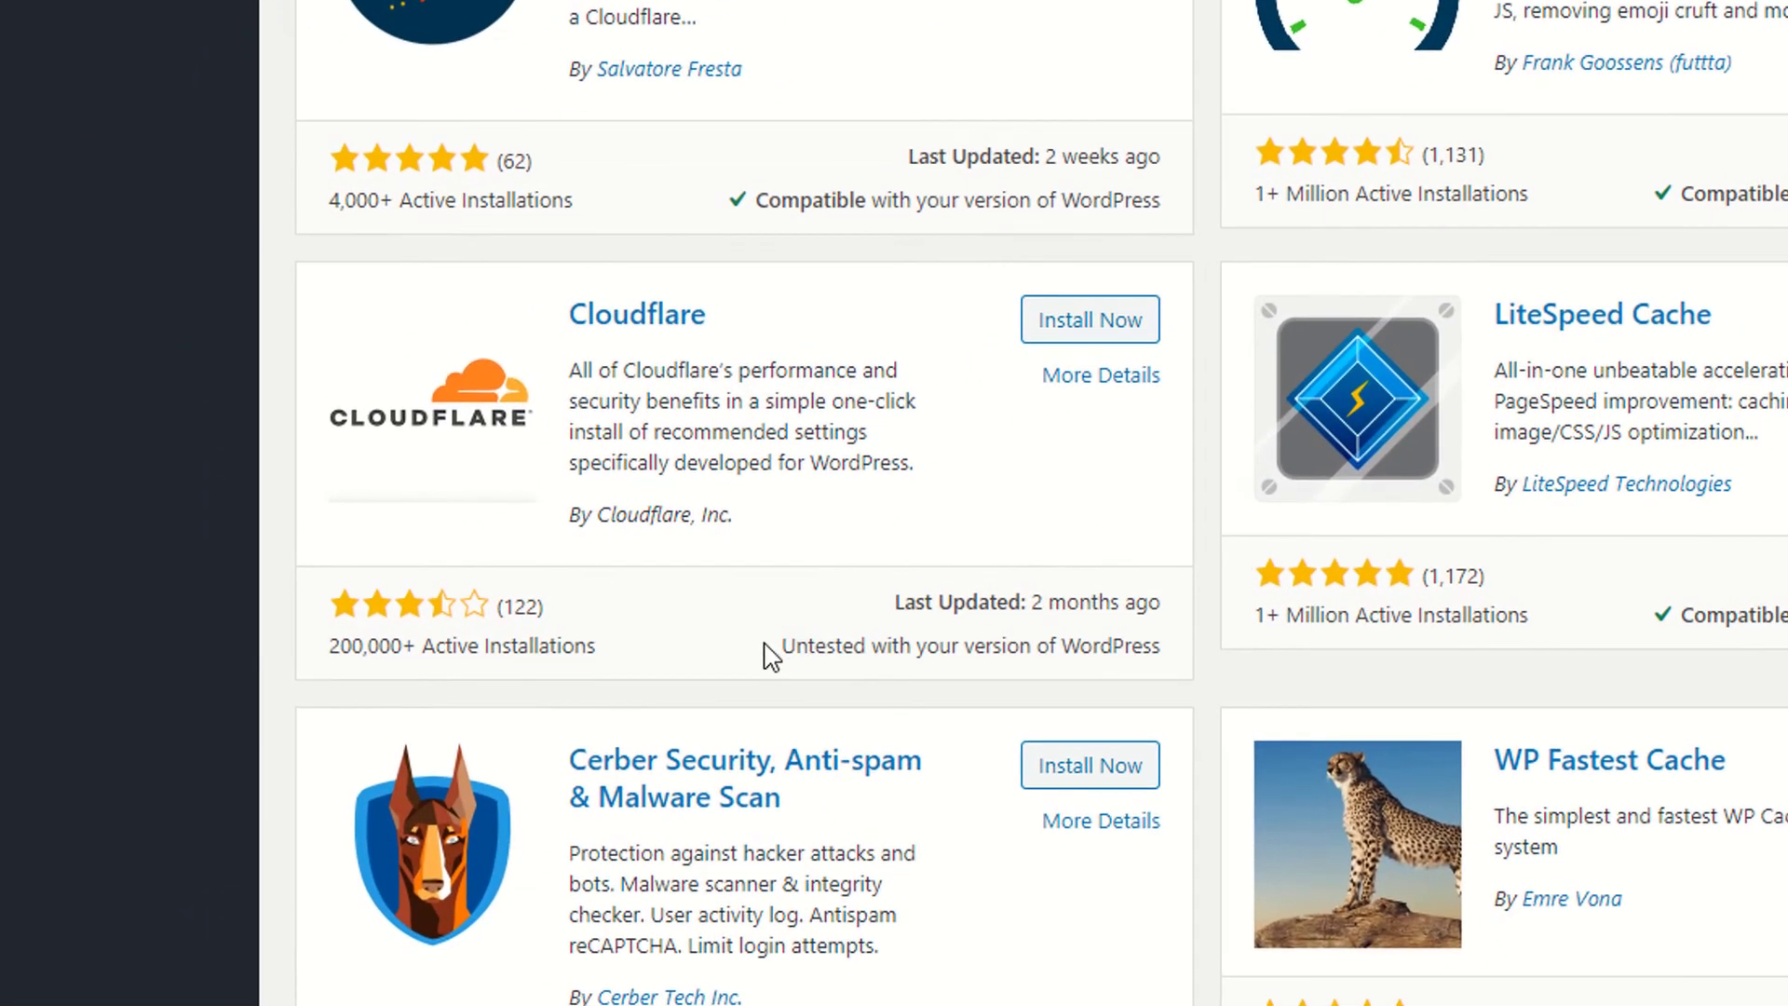
drag(448, 603, 550, 612)
drag(959, 673, 1079, 664)
click(954, 657)
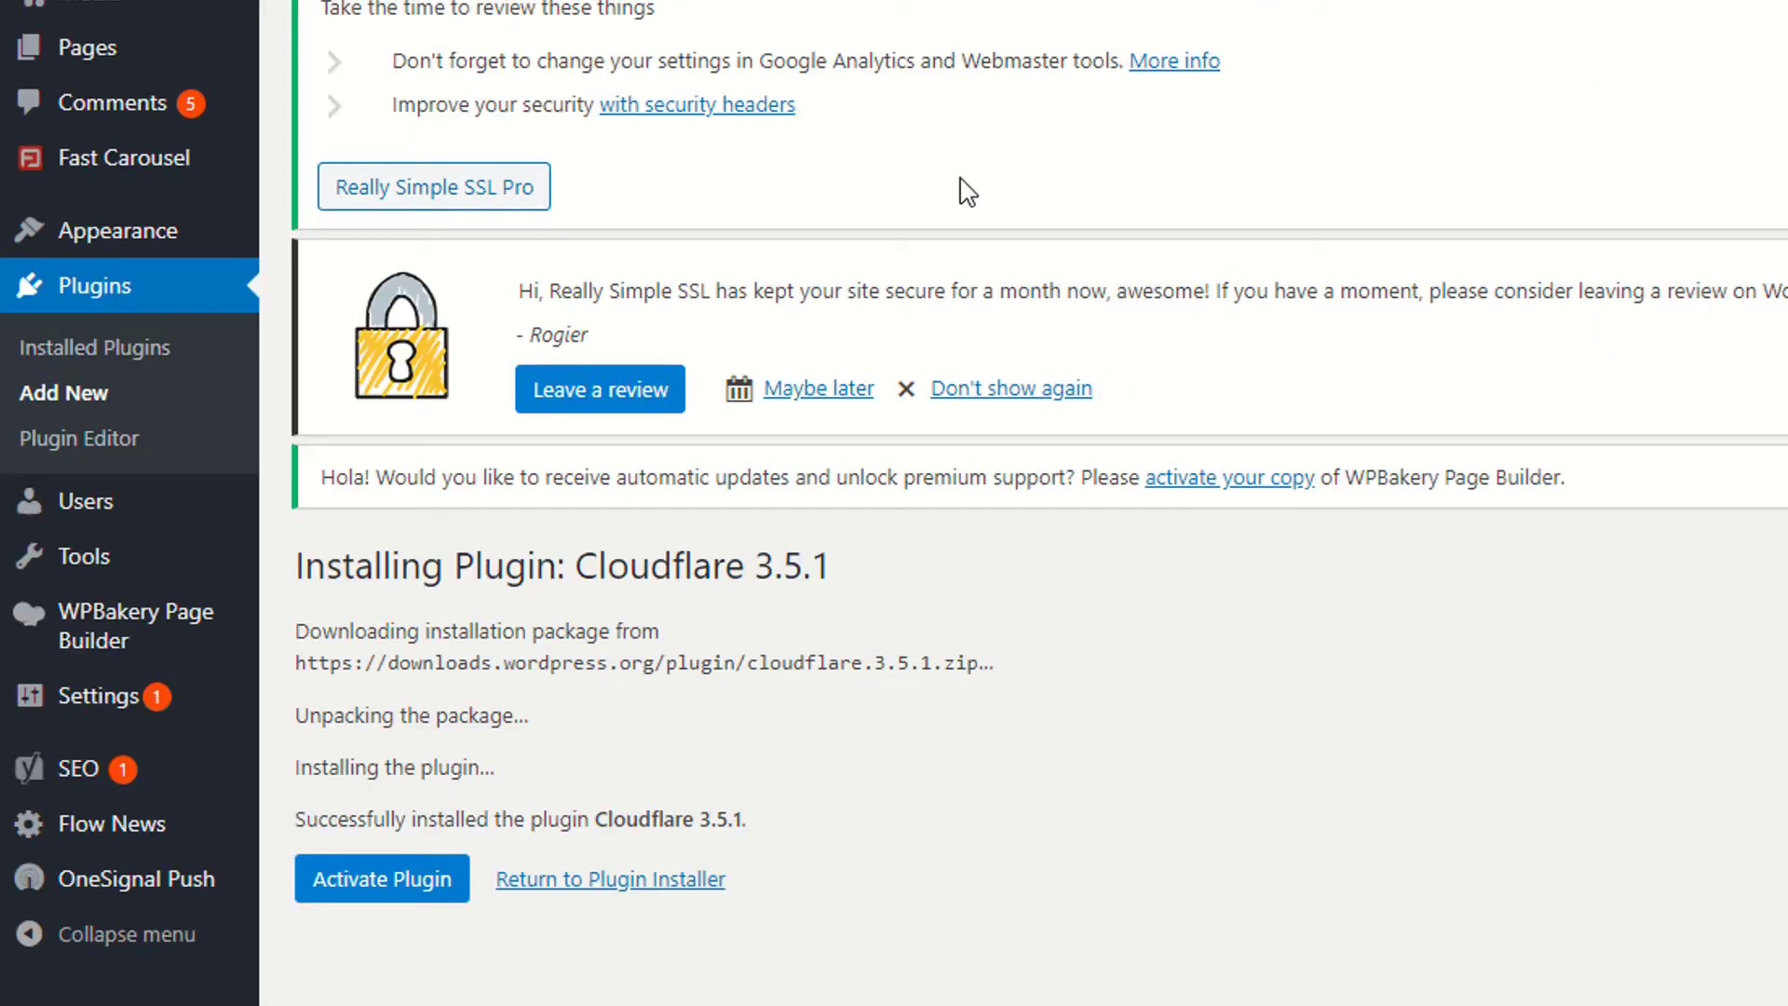
click(390, 894)
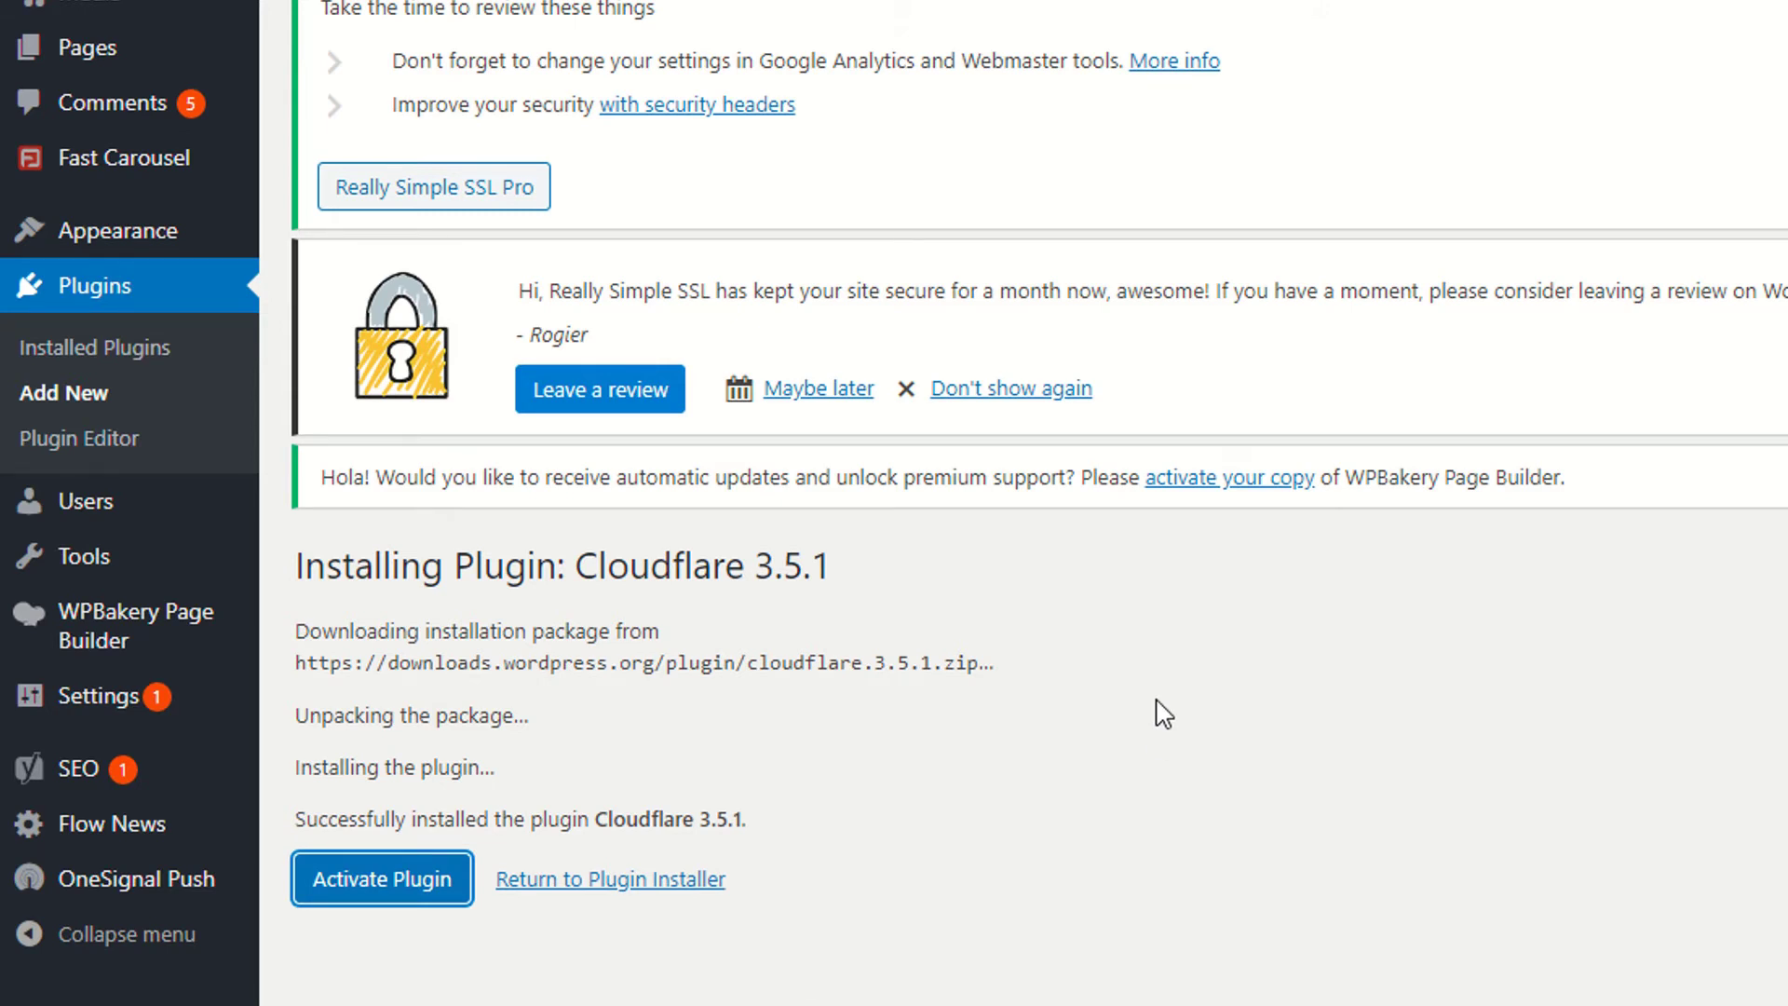
scroll(1162, 713, down, 6)
scroll(1157, 711, up, 6)
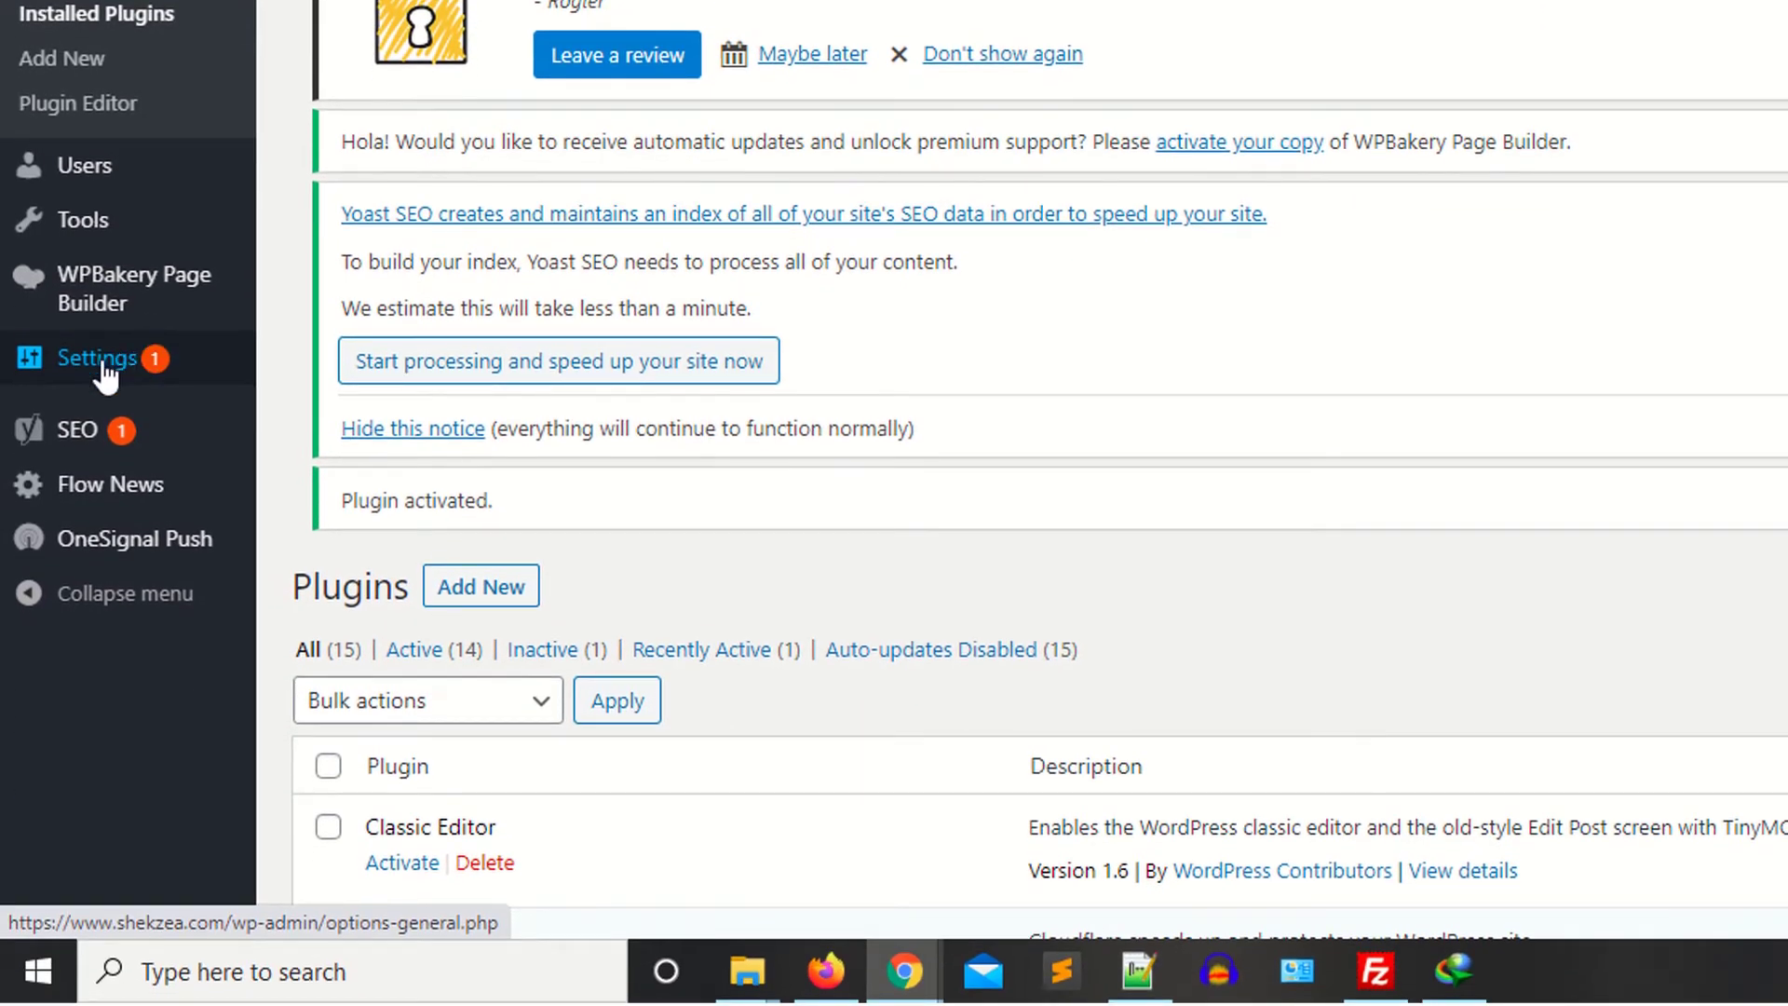
Step: Open the Cloudflare plugin's settings and launch the creation of a free Cloudflare account
mouse_move(105, 373)
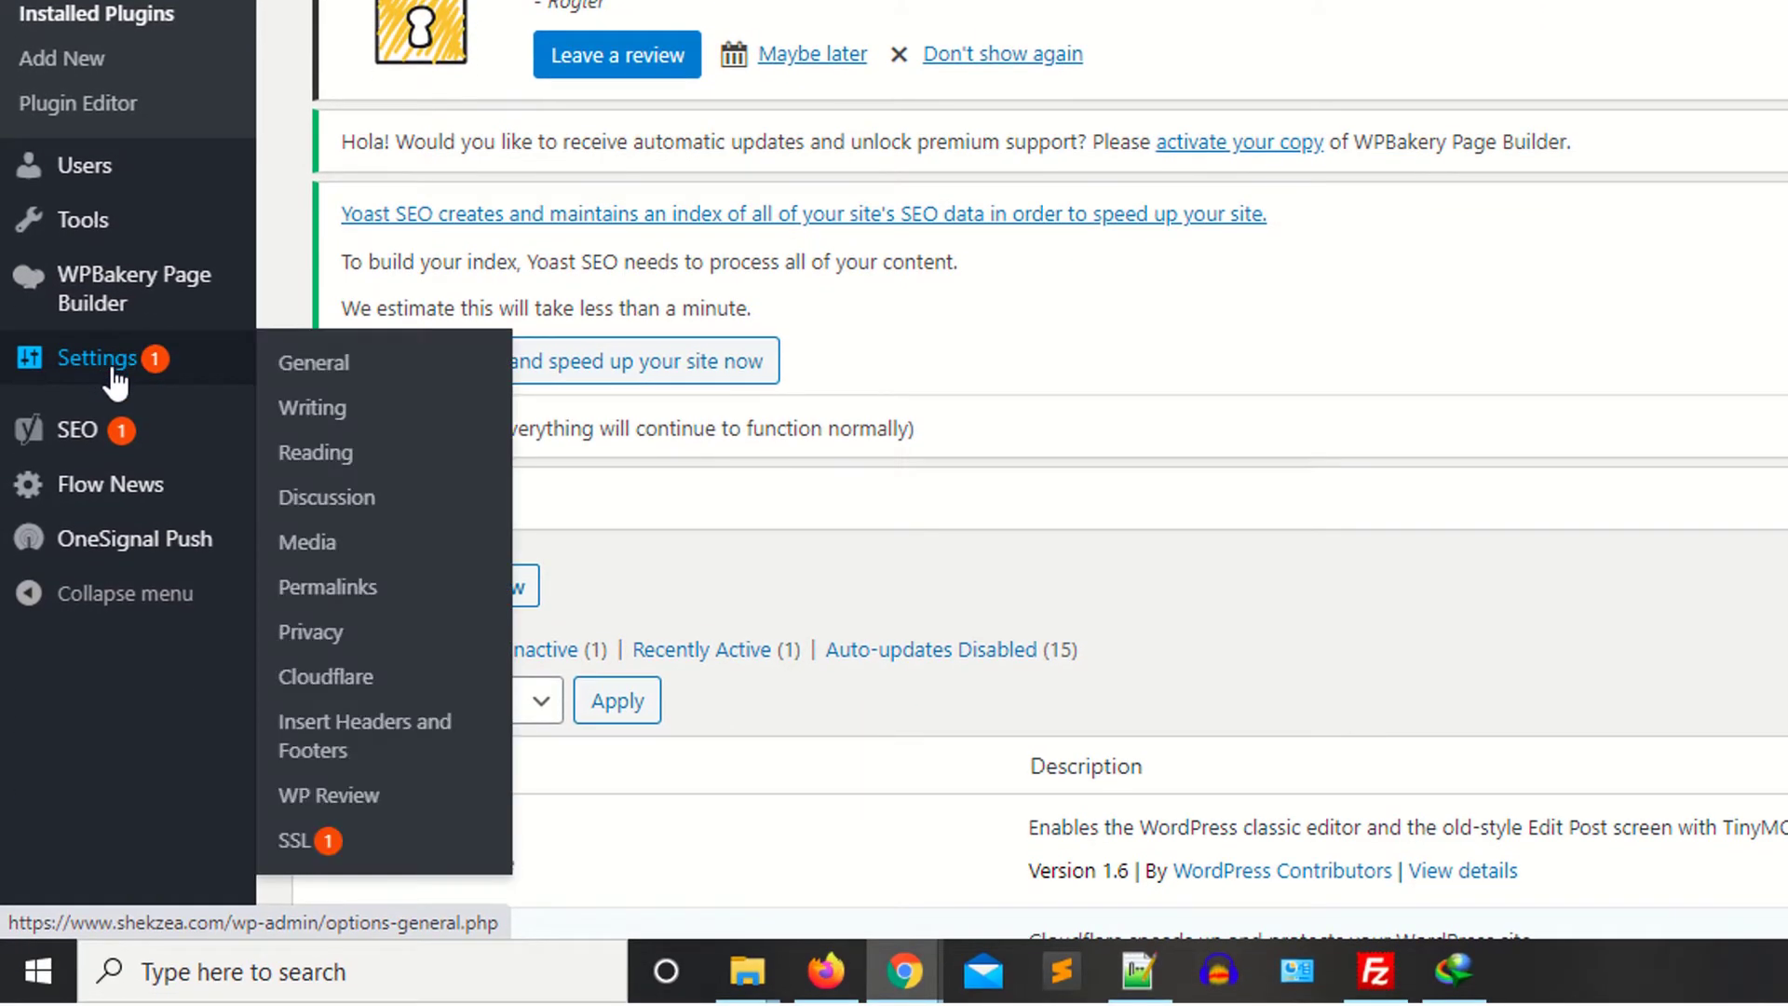
click(323, 684)
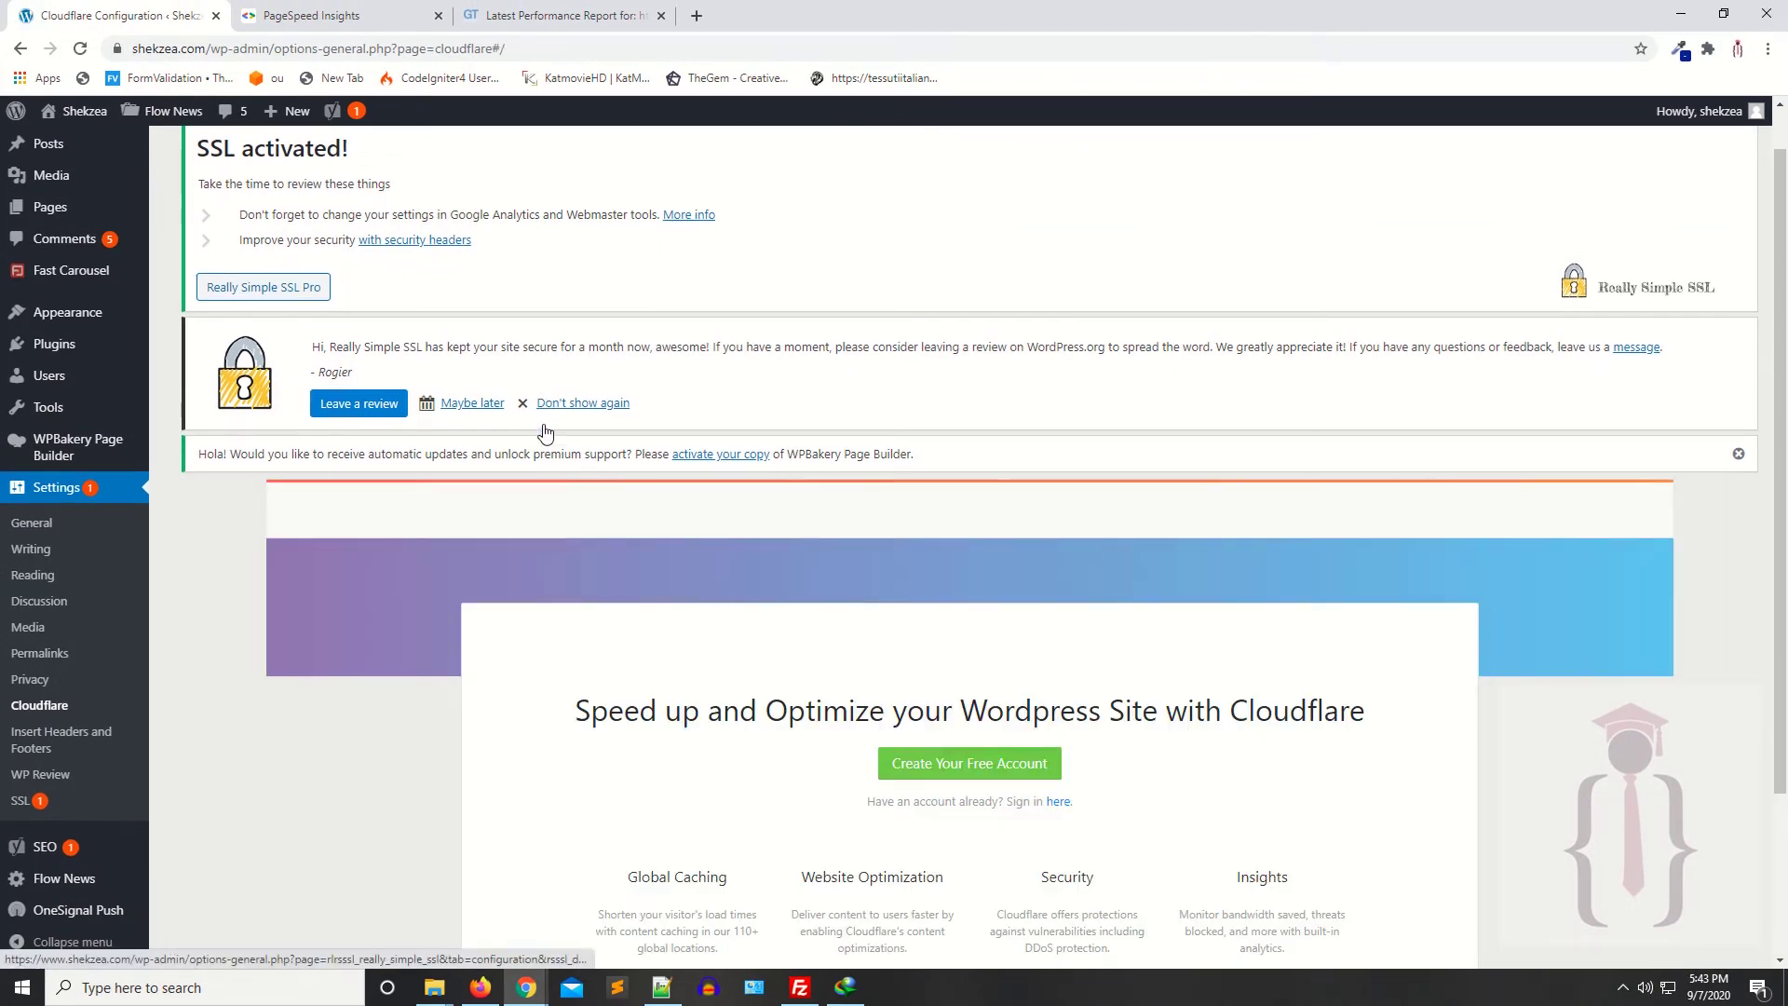
scroll(545, 431, down, 3)
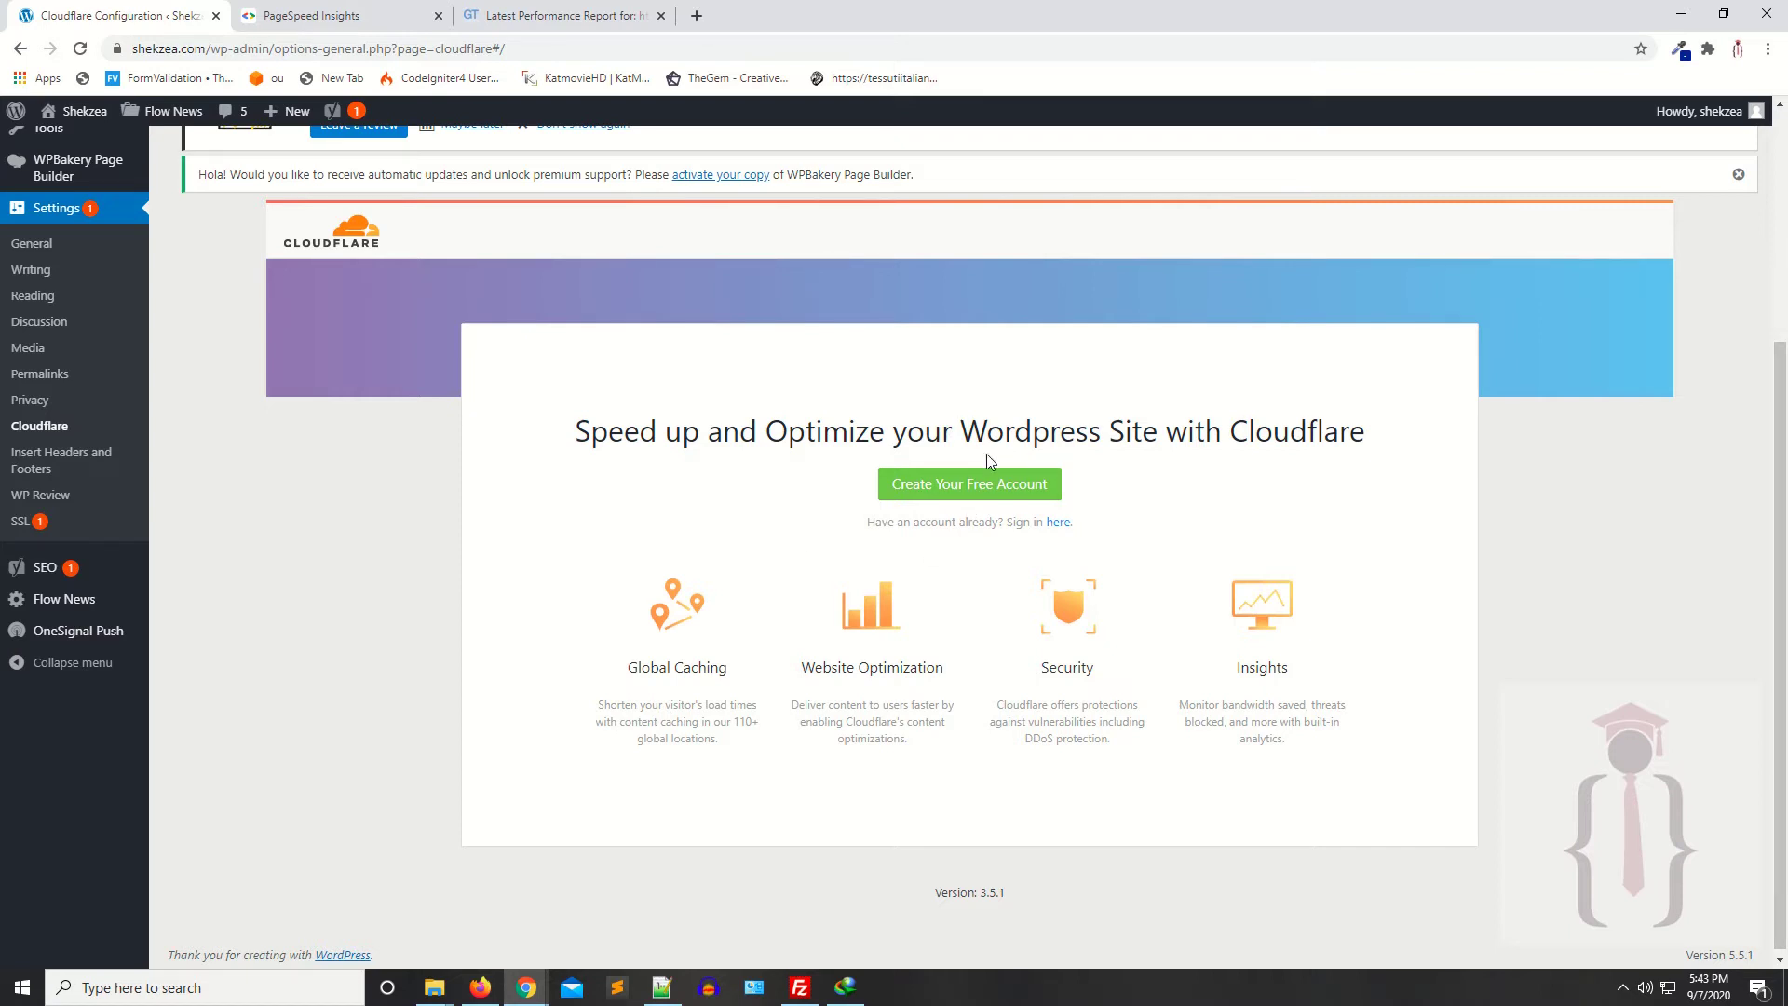
click(976, 488)
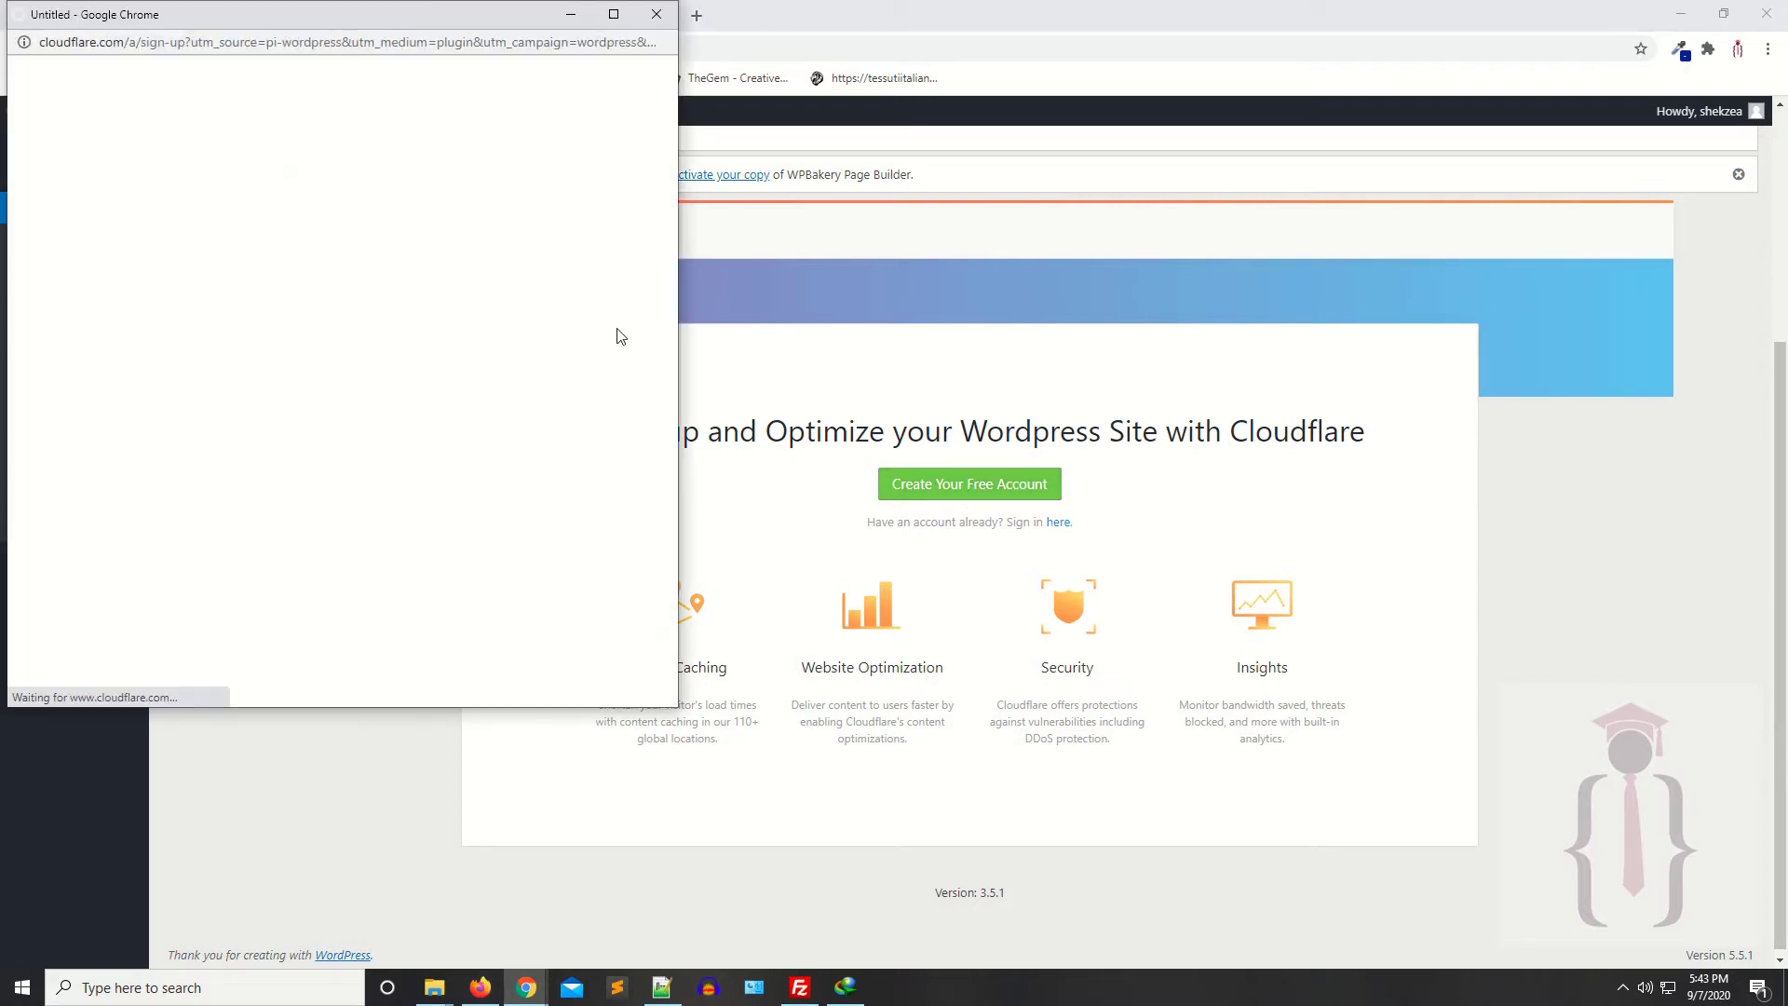
Step: Look over the Cloudflare account home in the new window and start adding a site
drag(439, 20, 984, 82)
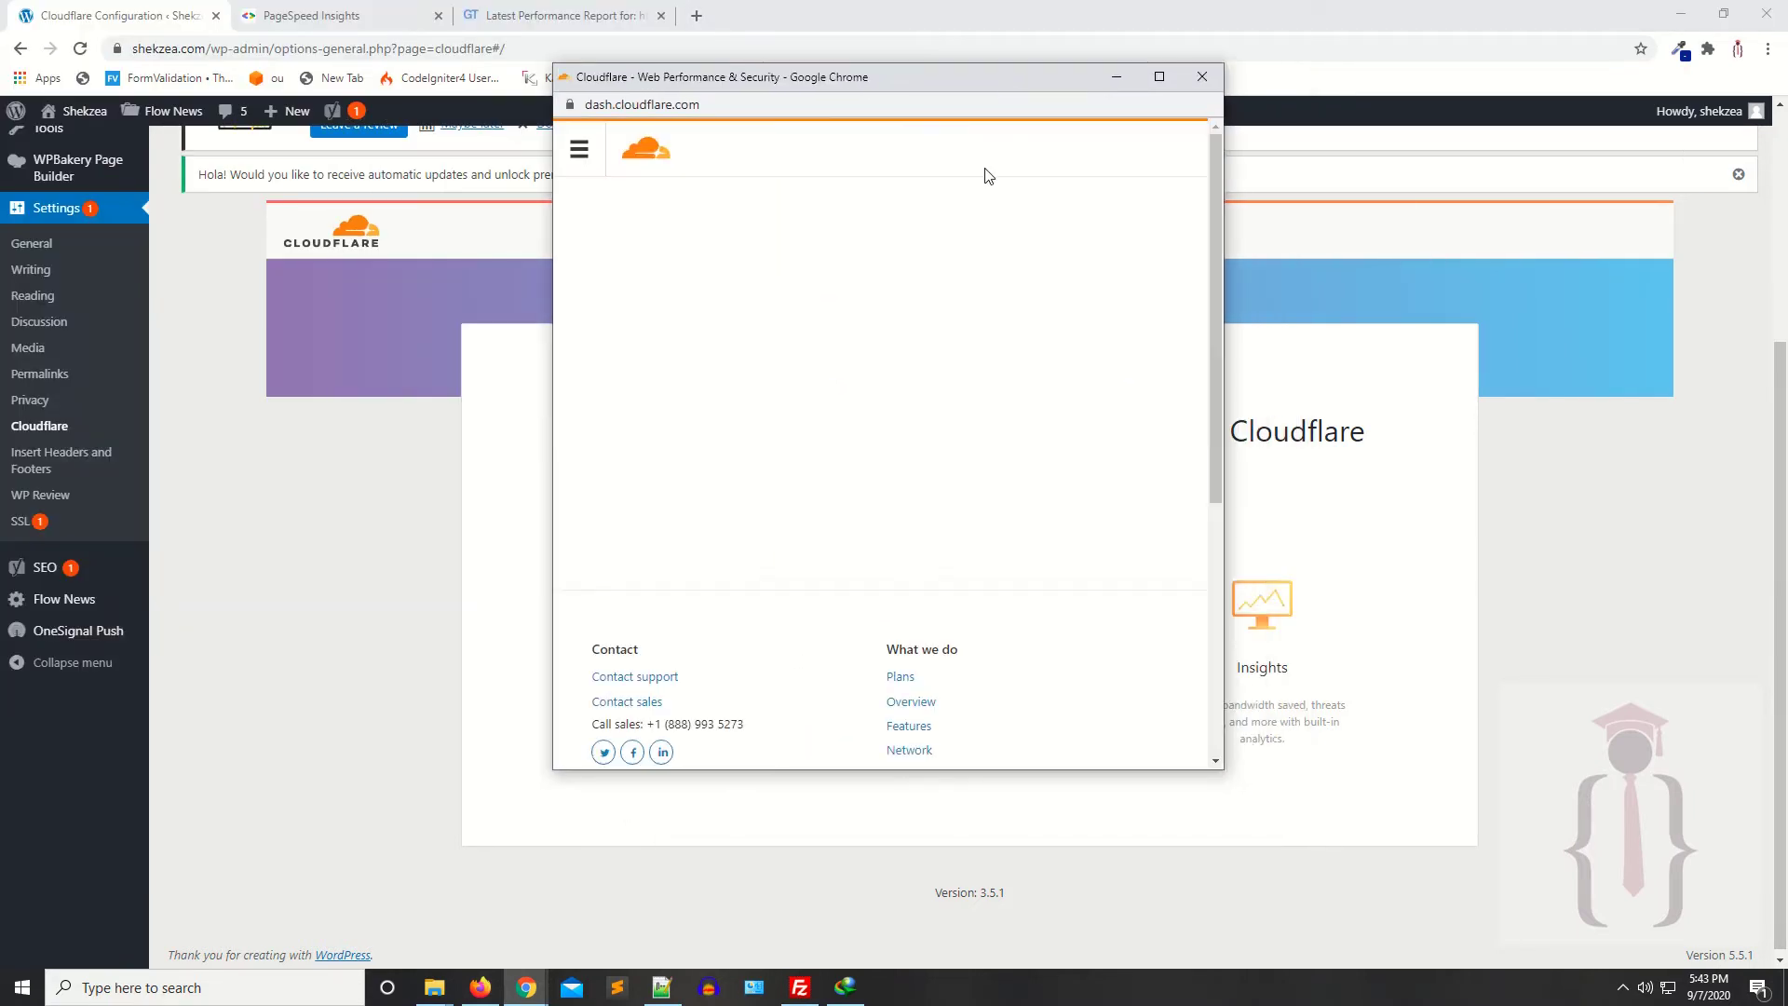
scroll(801, 398, down, 1)
scroll(801, 398, down, 6)
scroll(801, 398, up, 8)
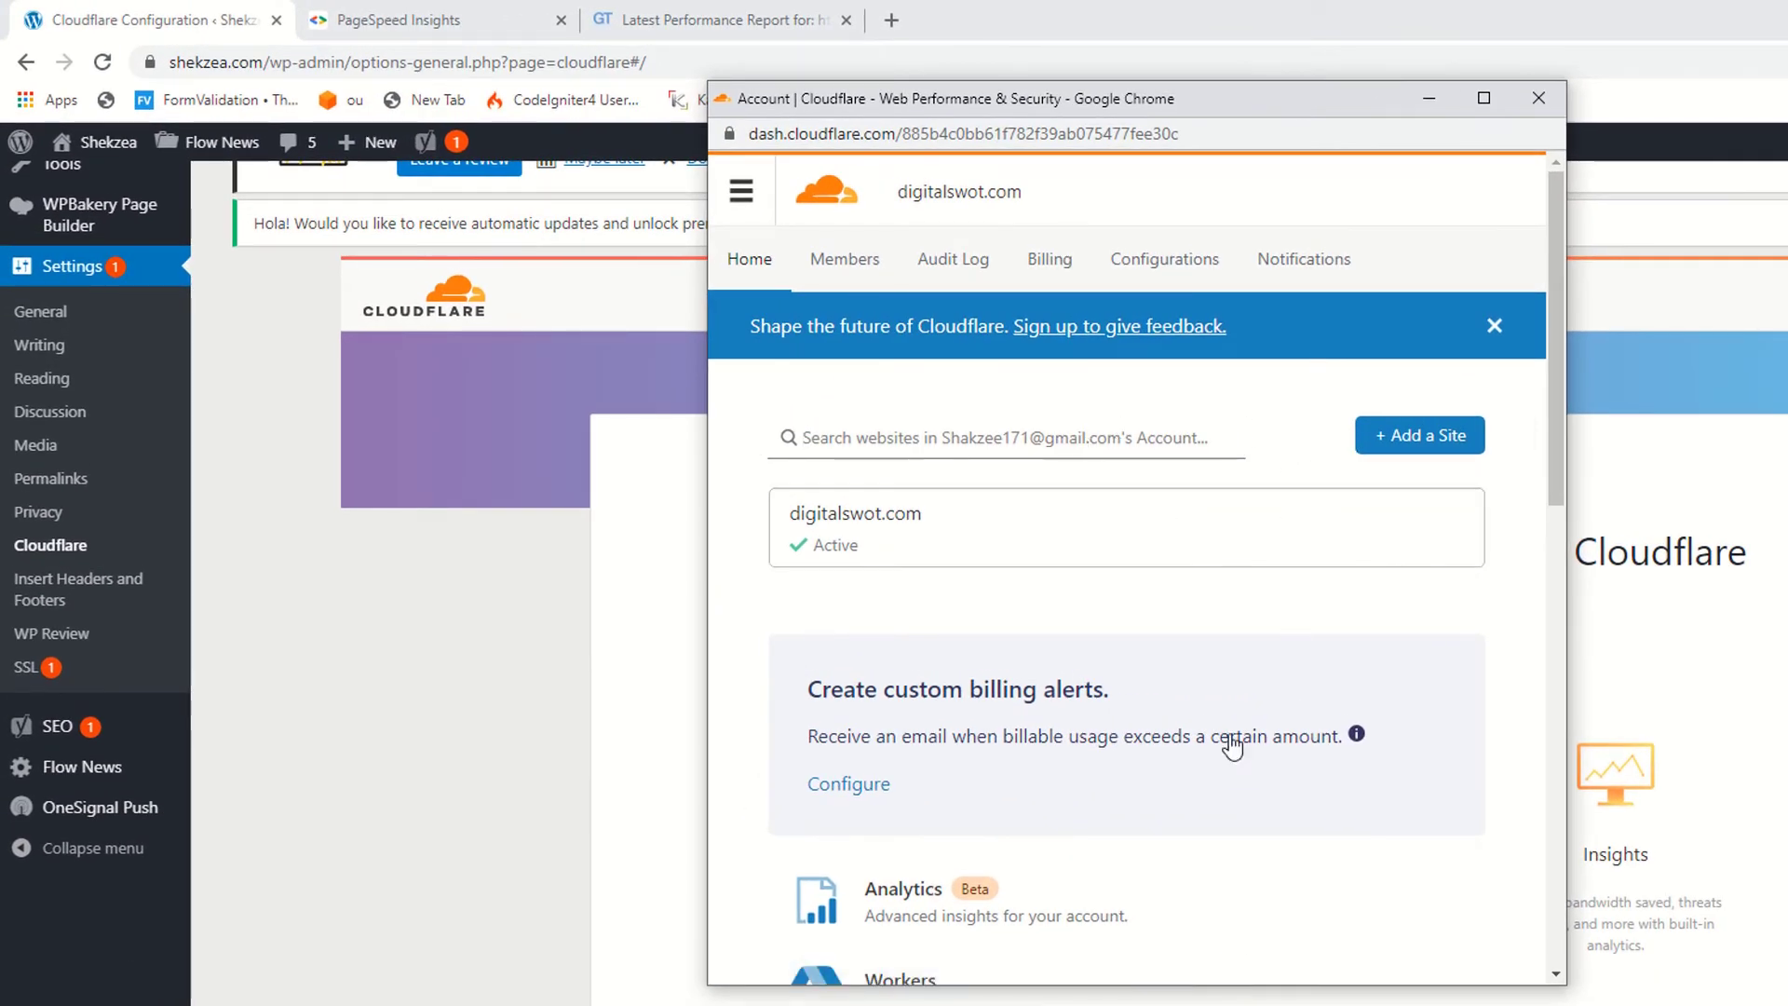
click(949, 438)
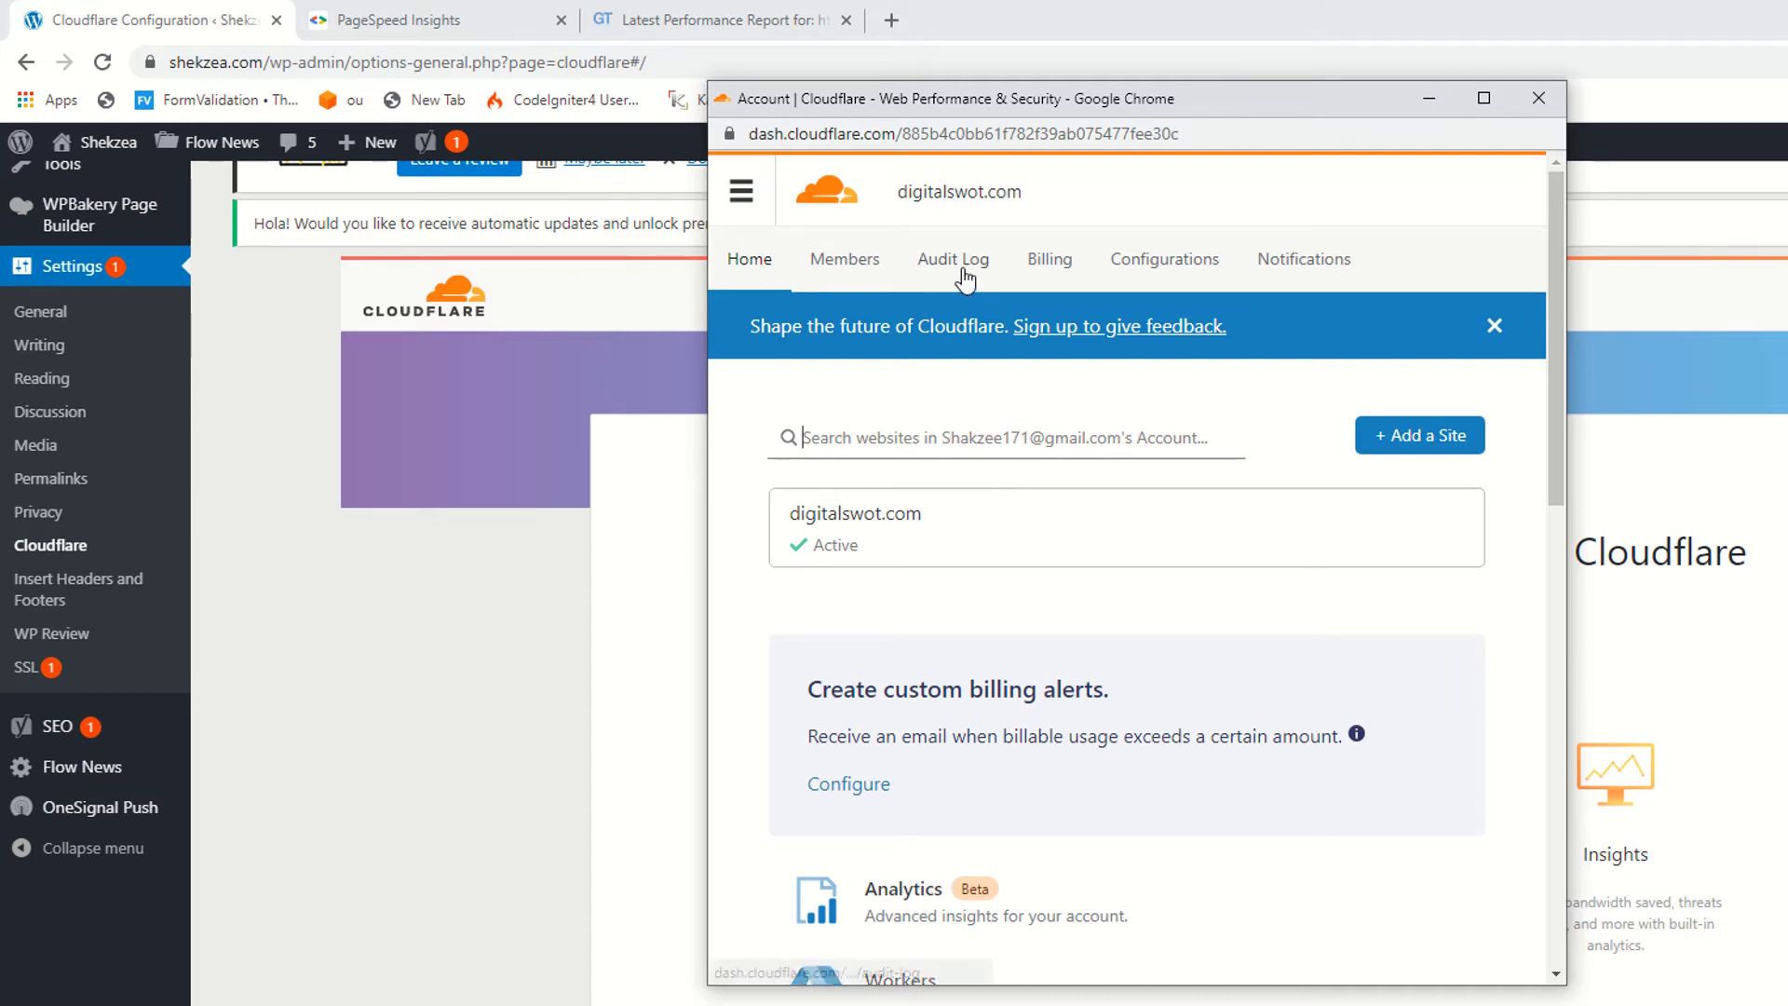
click(1432, 443)
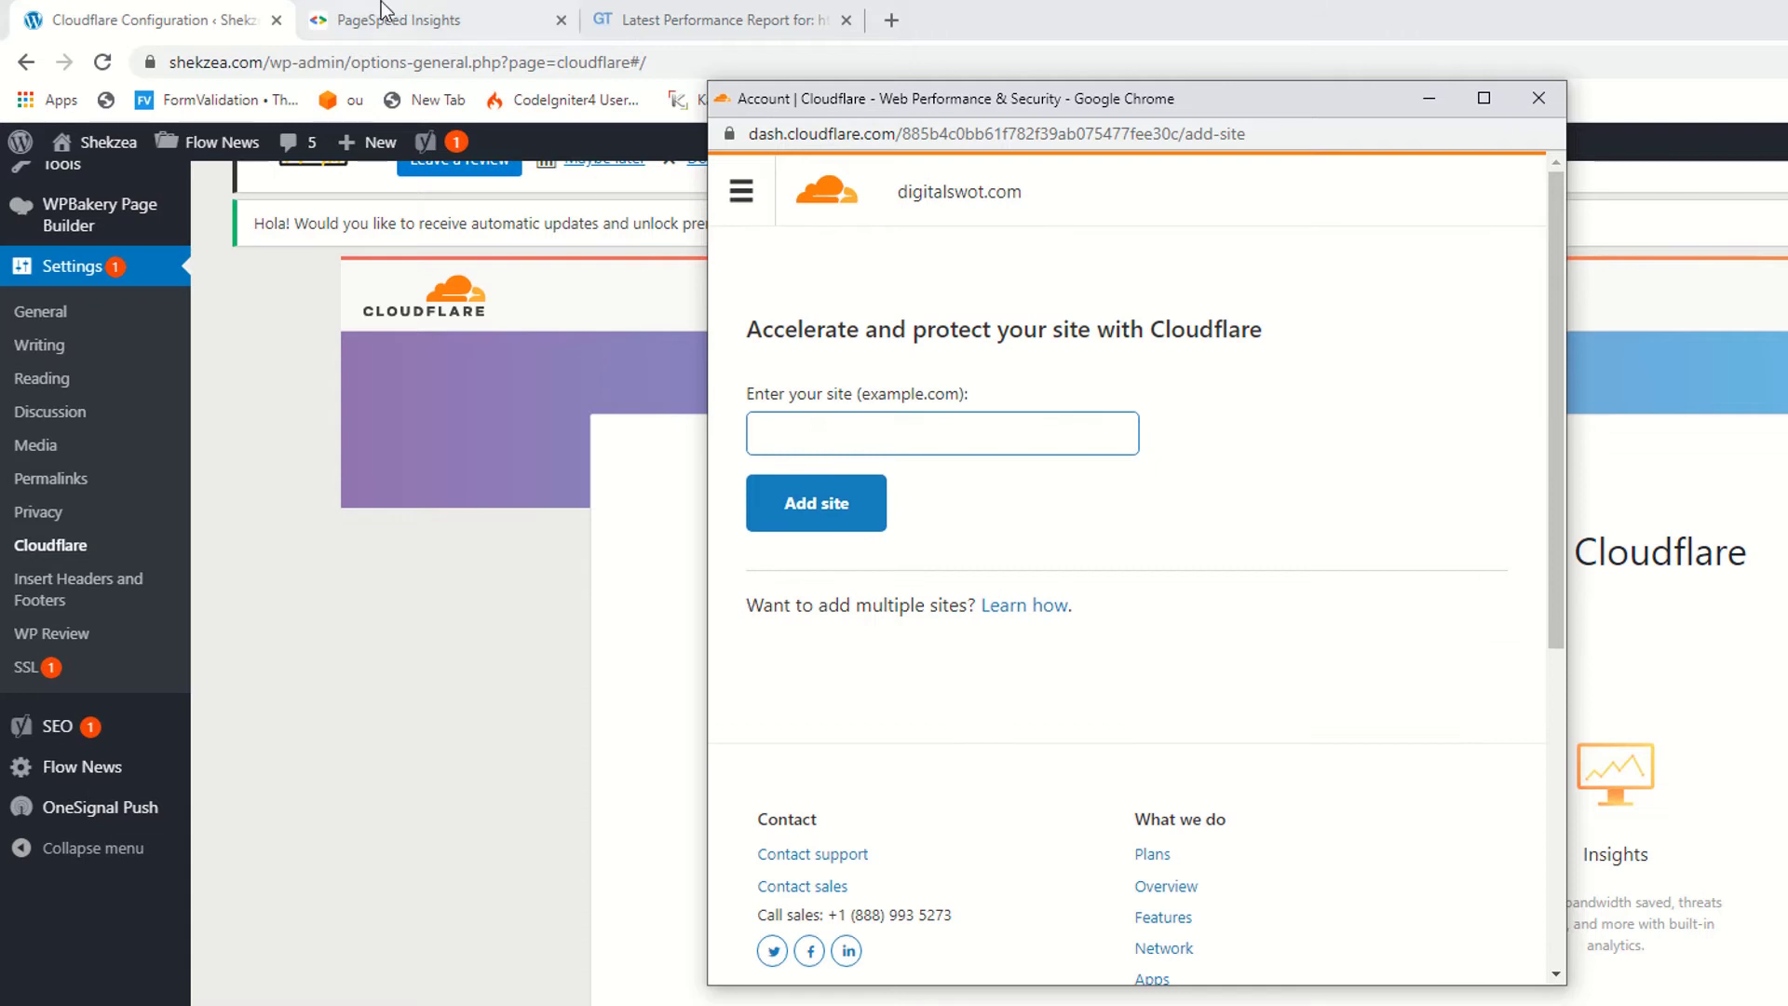
Step: Copy the domain shekzea.com from the WordPress site's address and add it as a new site in Cloudflare
click(379, 508)
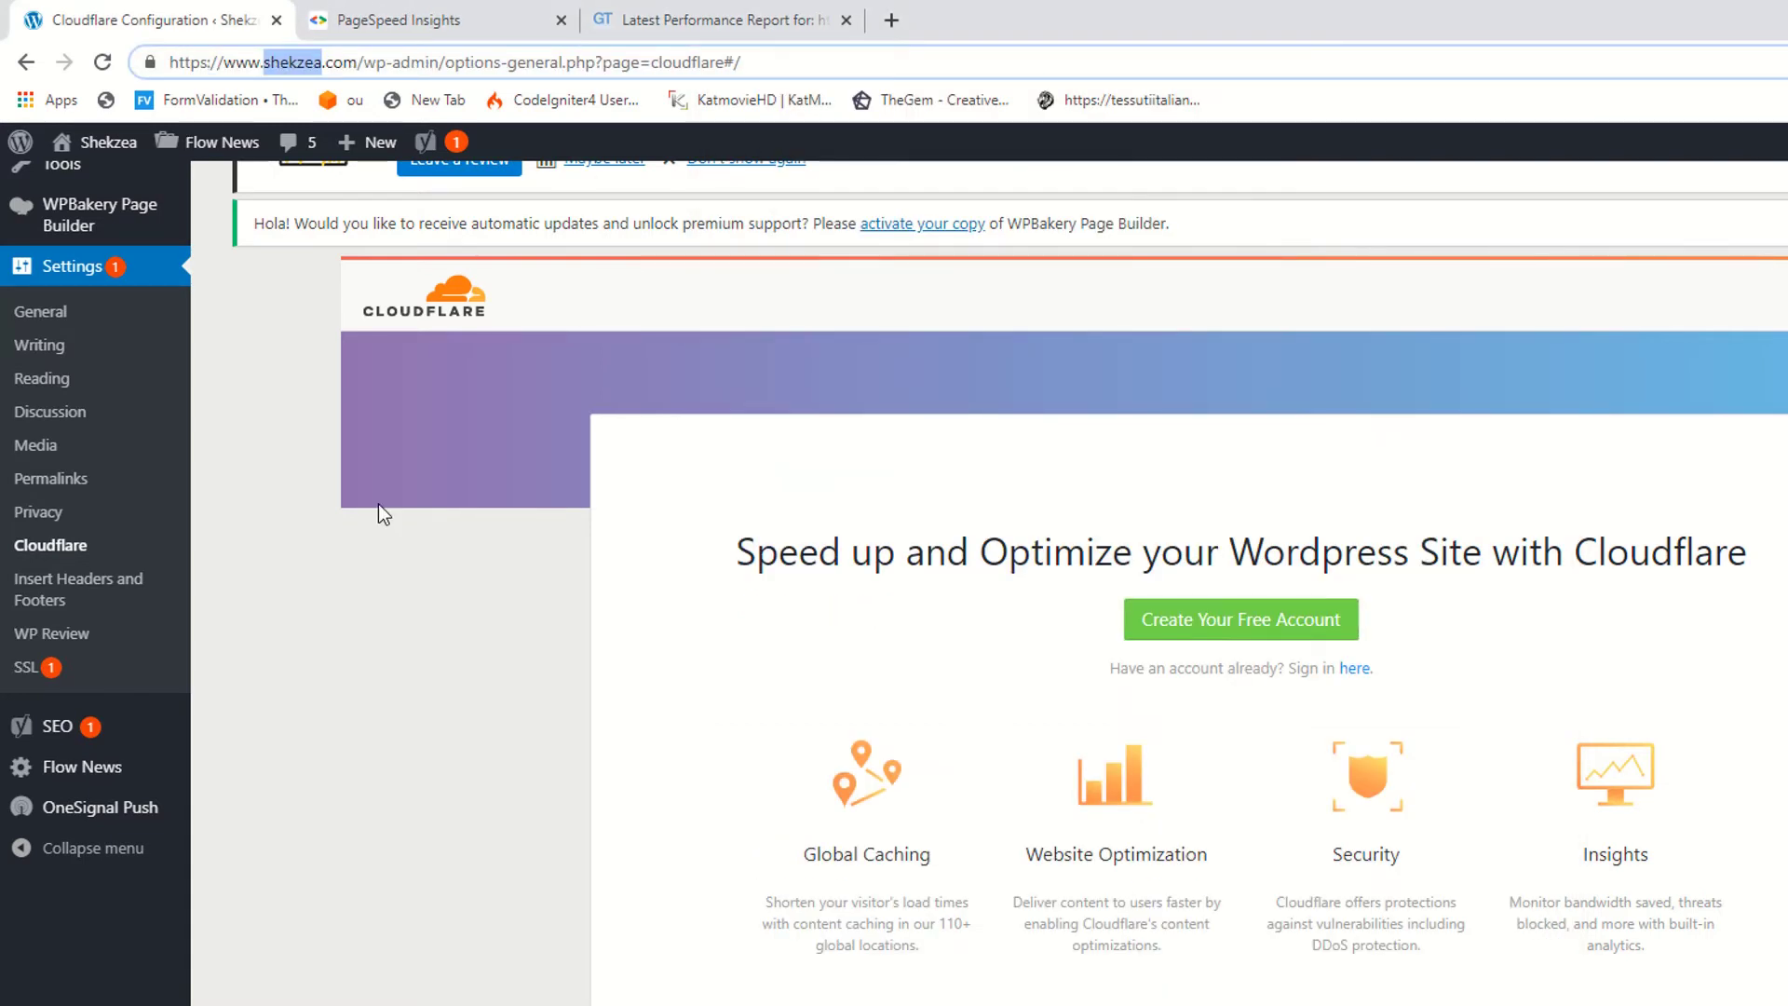
key(shift+Left)
key(shift+Left)
key(shift+Left)
key(shift+Right)
key(shift+Right)
key(shift+Right)
key(shift+Right)
key(shift+Right)
key(shift+Right)
key(shift+Right)
key(shift+Right)
key(shift+Right)
key(ctrl+c)
key(alt+Tab)
key(ctrl+v)
click(871, 517)
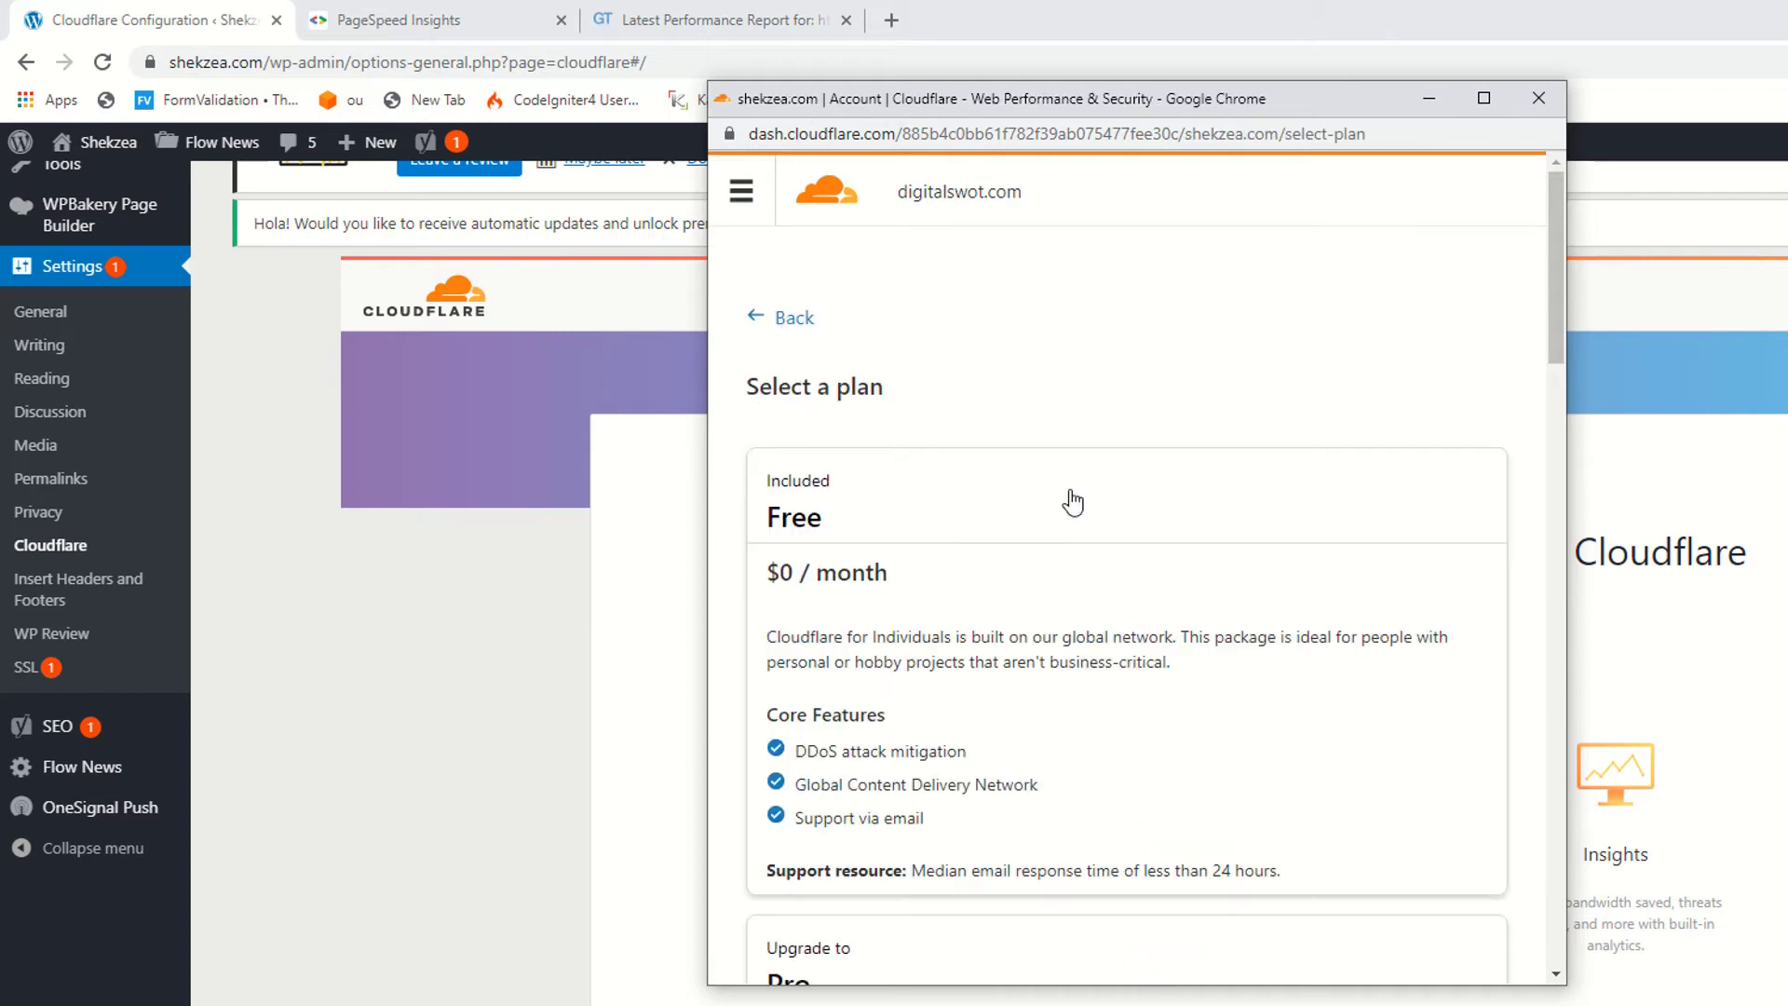
Step: Compare the prices and core features of Cloudflare's Free, Pro, Business and Enterprise plans
scroll(1112, 473, down, 2)
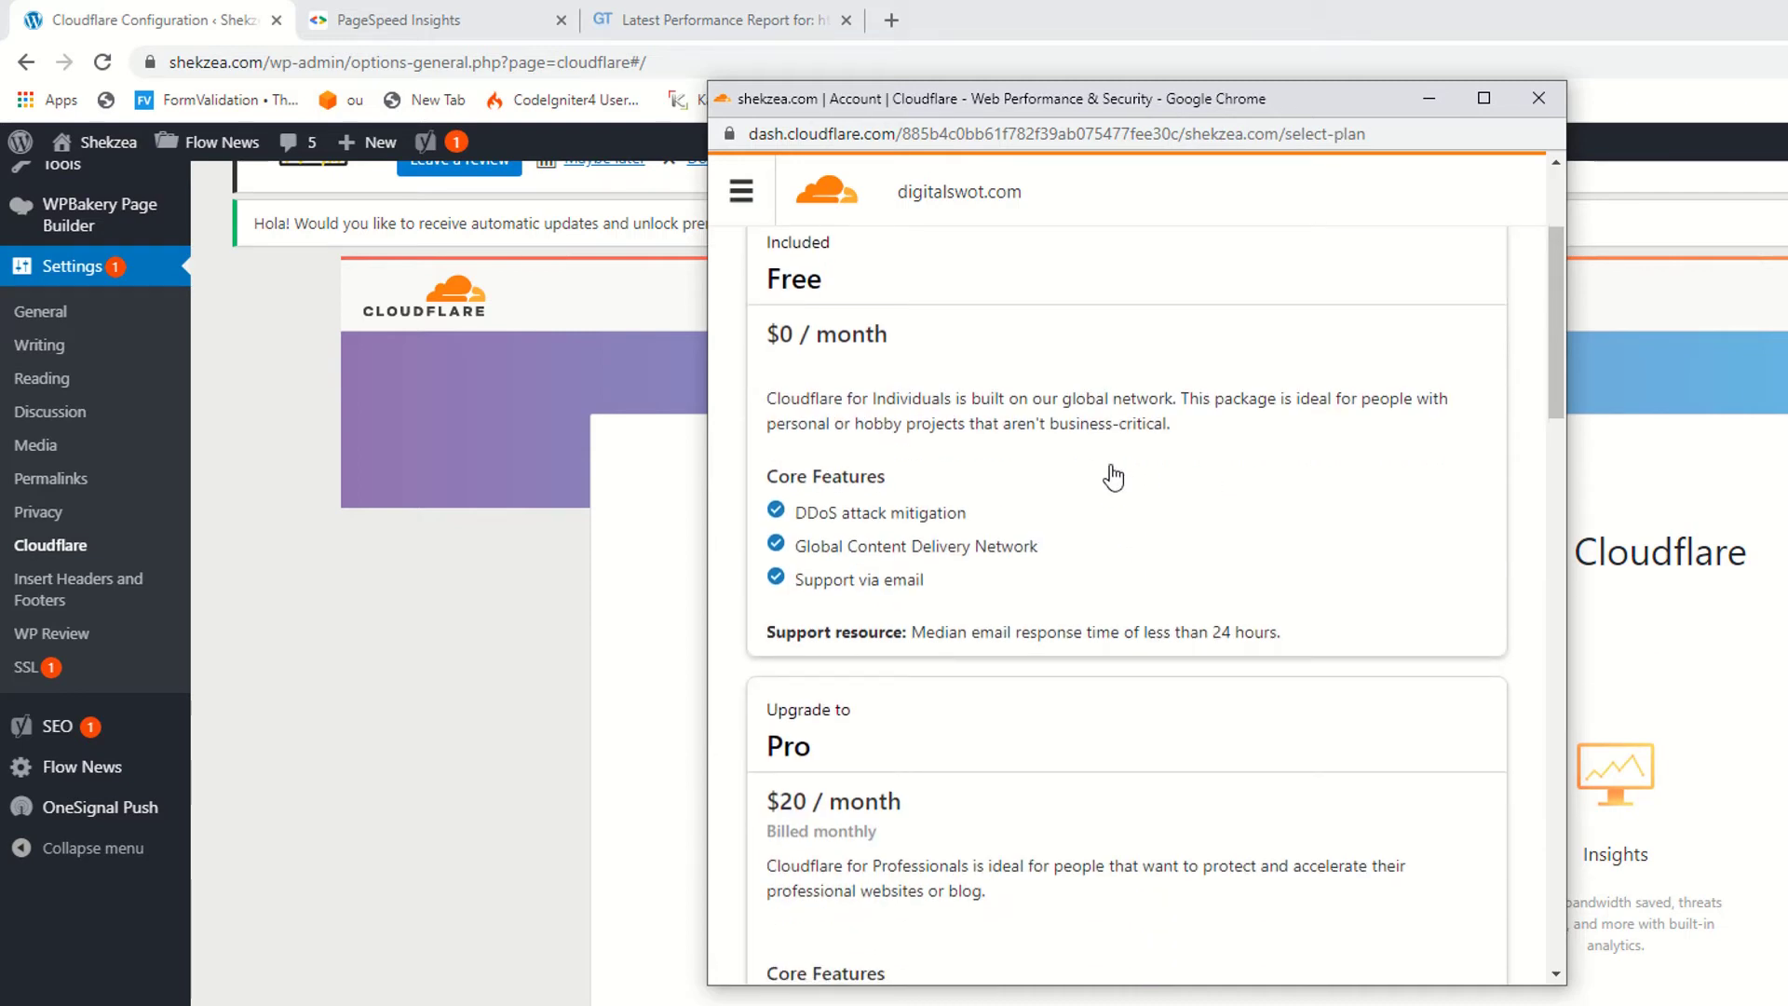
scroll(1113, 477, down, 2)
scroll(1114, 479, up, 2)
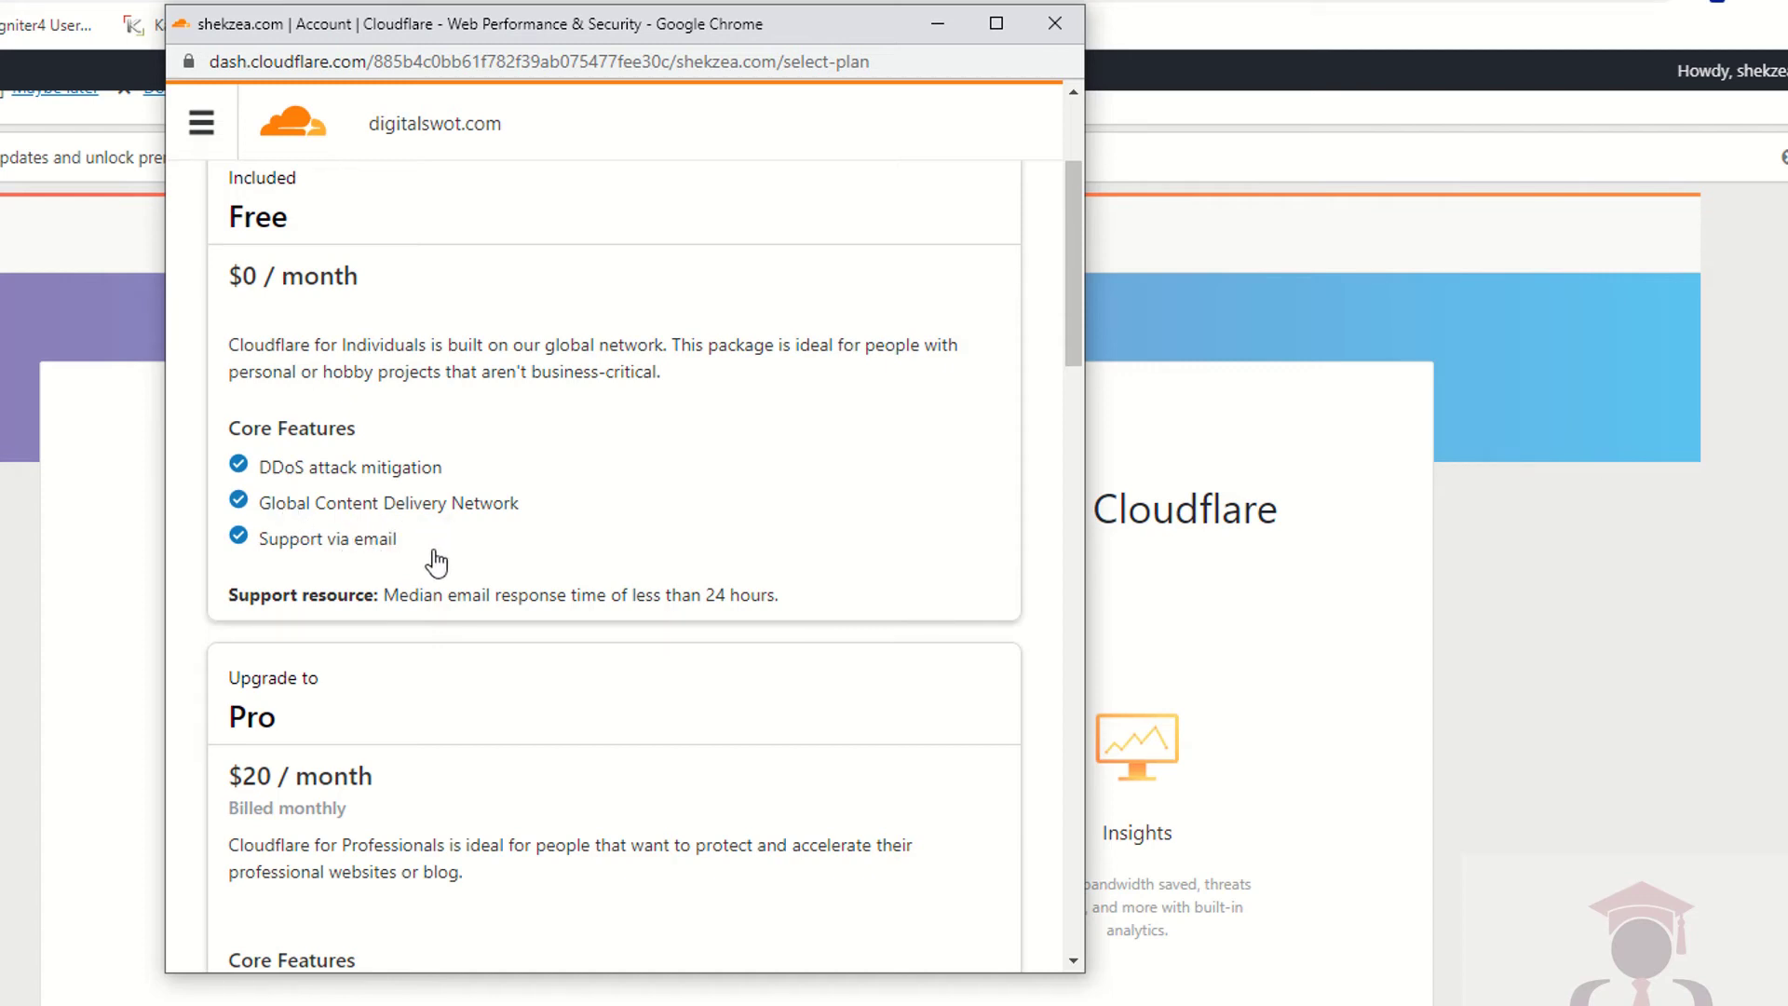
scroll(433, 562, down, 3)
scroll(361, 473, down, 7)
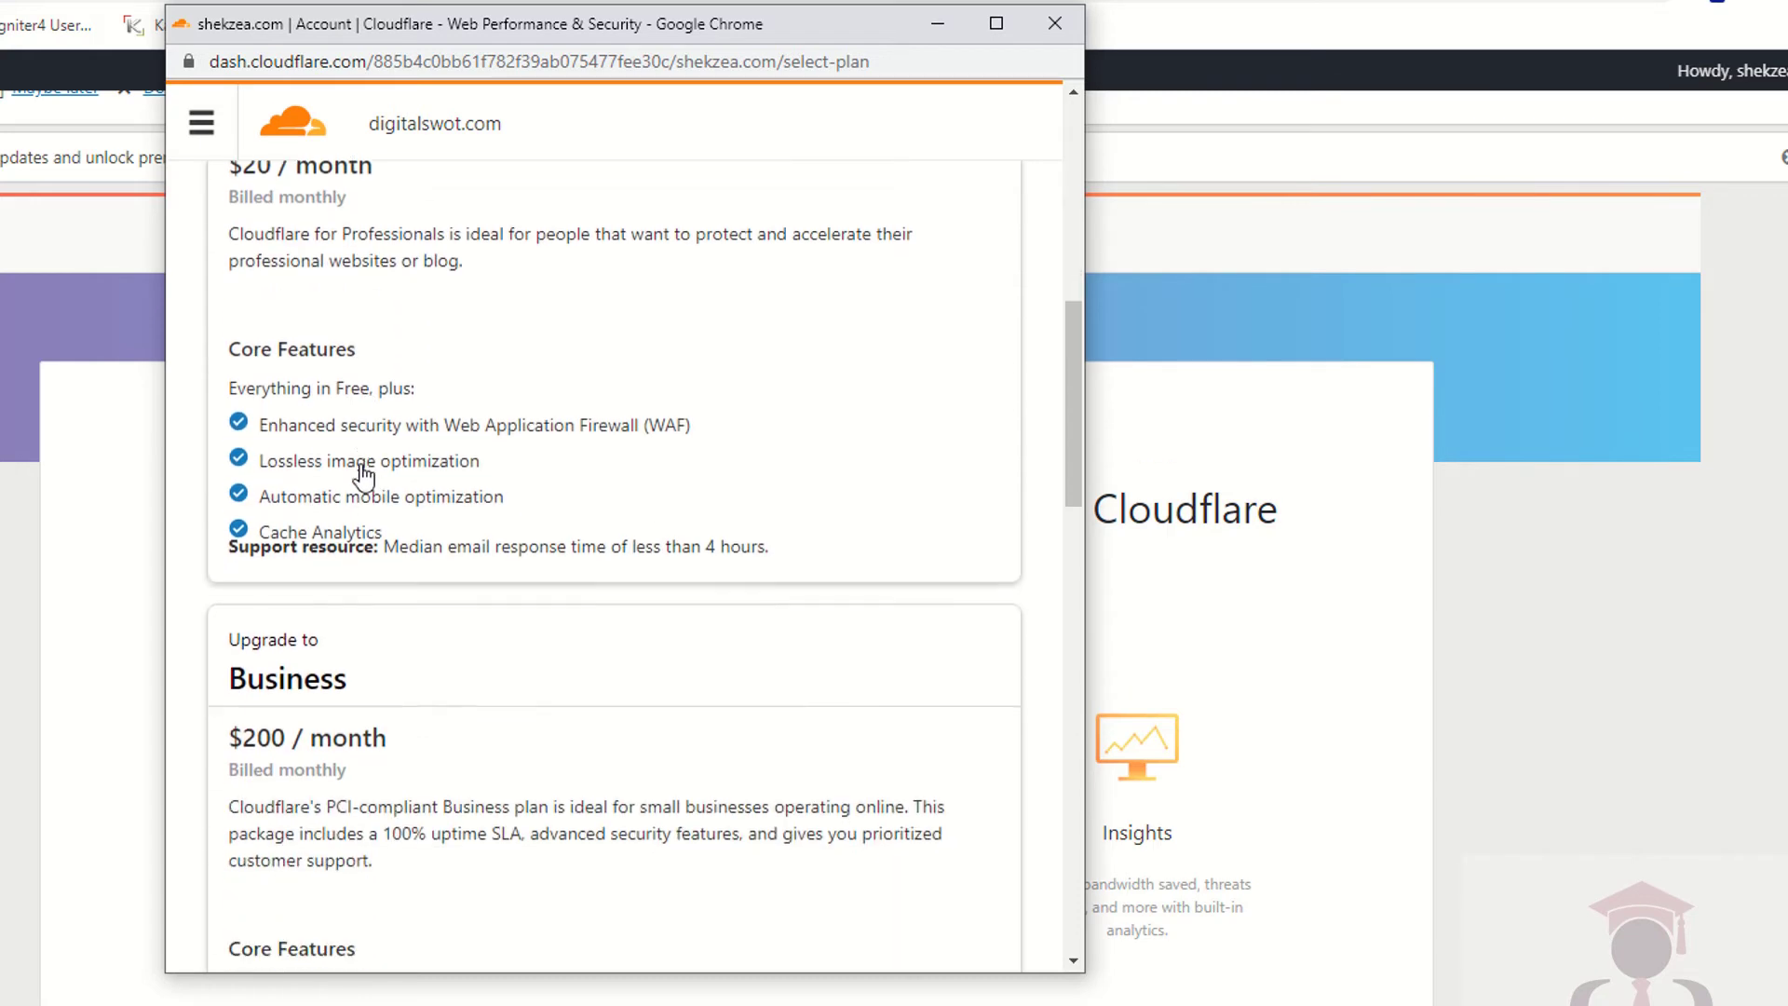
scroll(364, 477, up, 5)
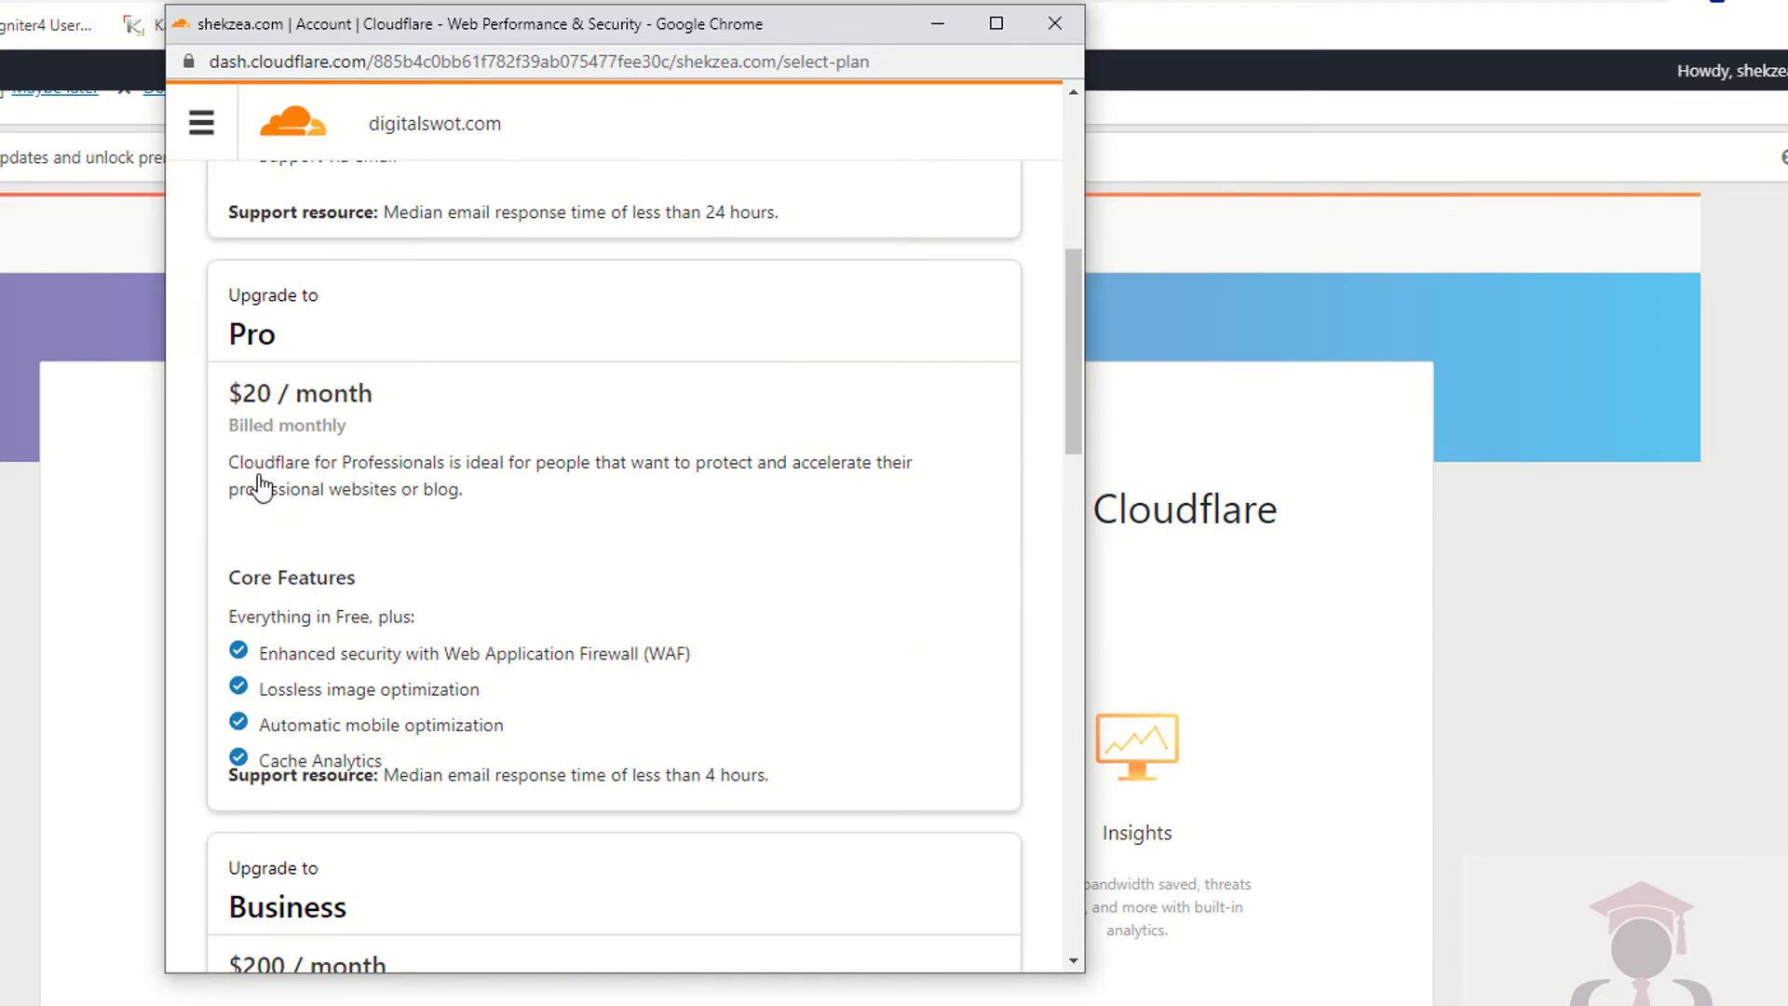
scroll(261, 485, down, 7)
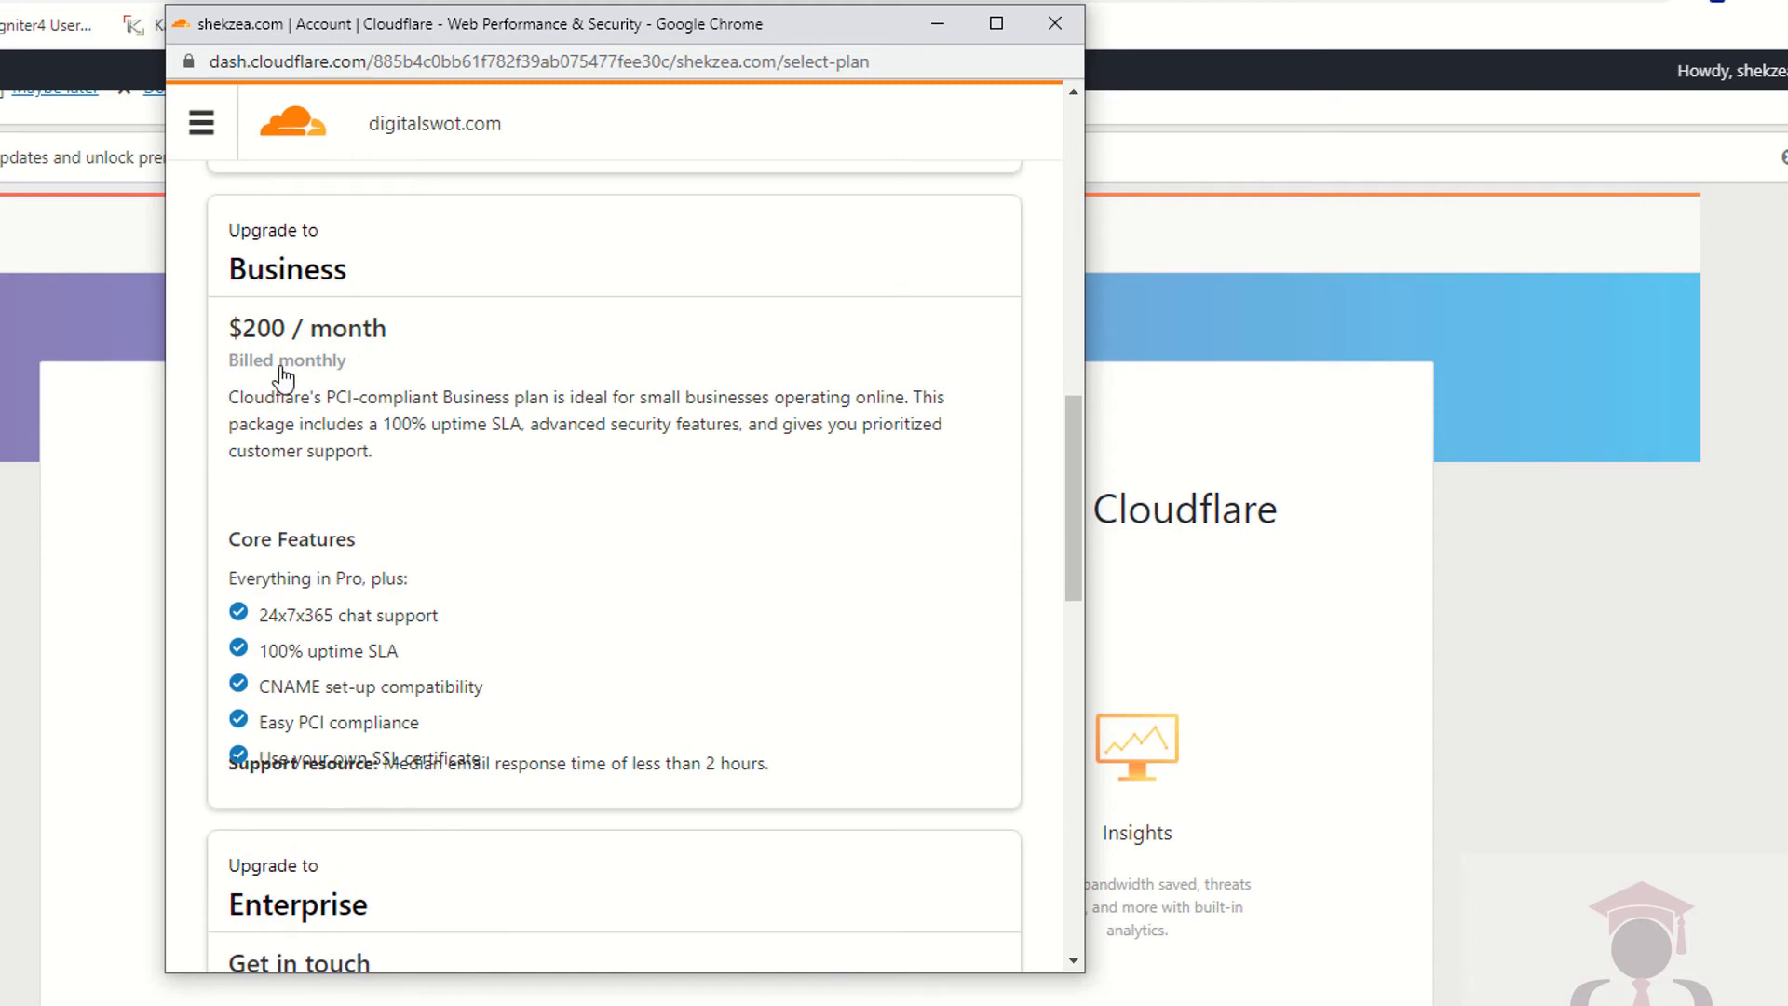
scroll(284, 378, down, 4)
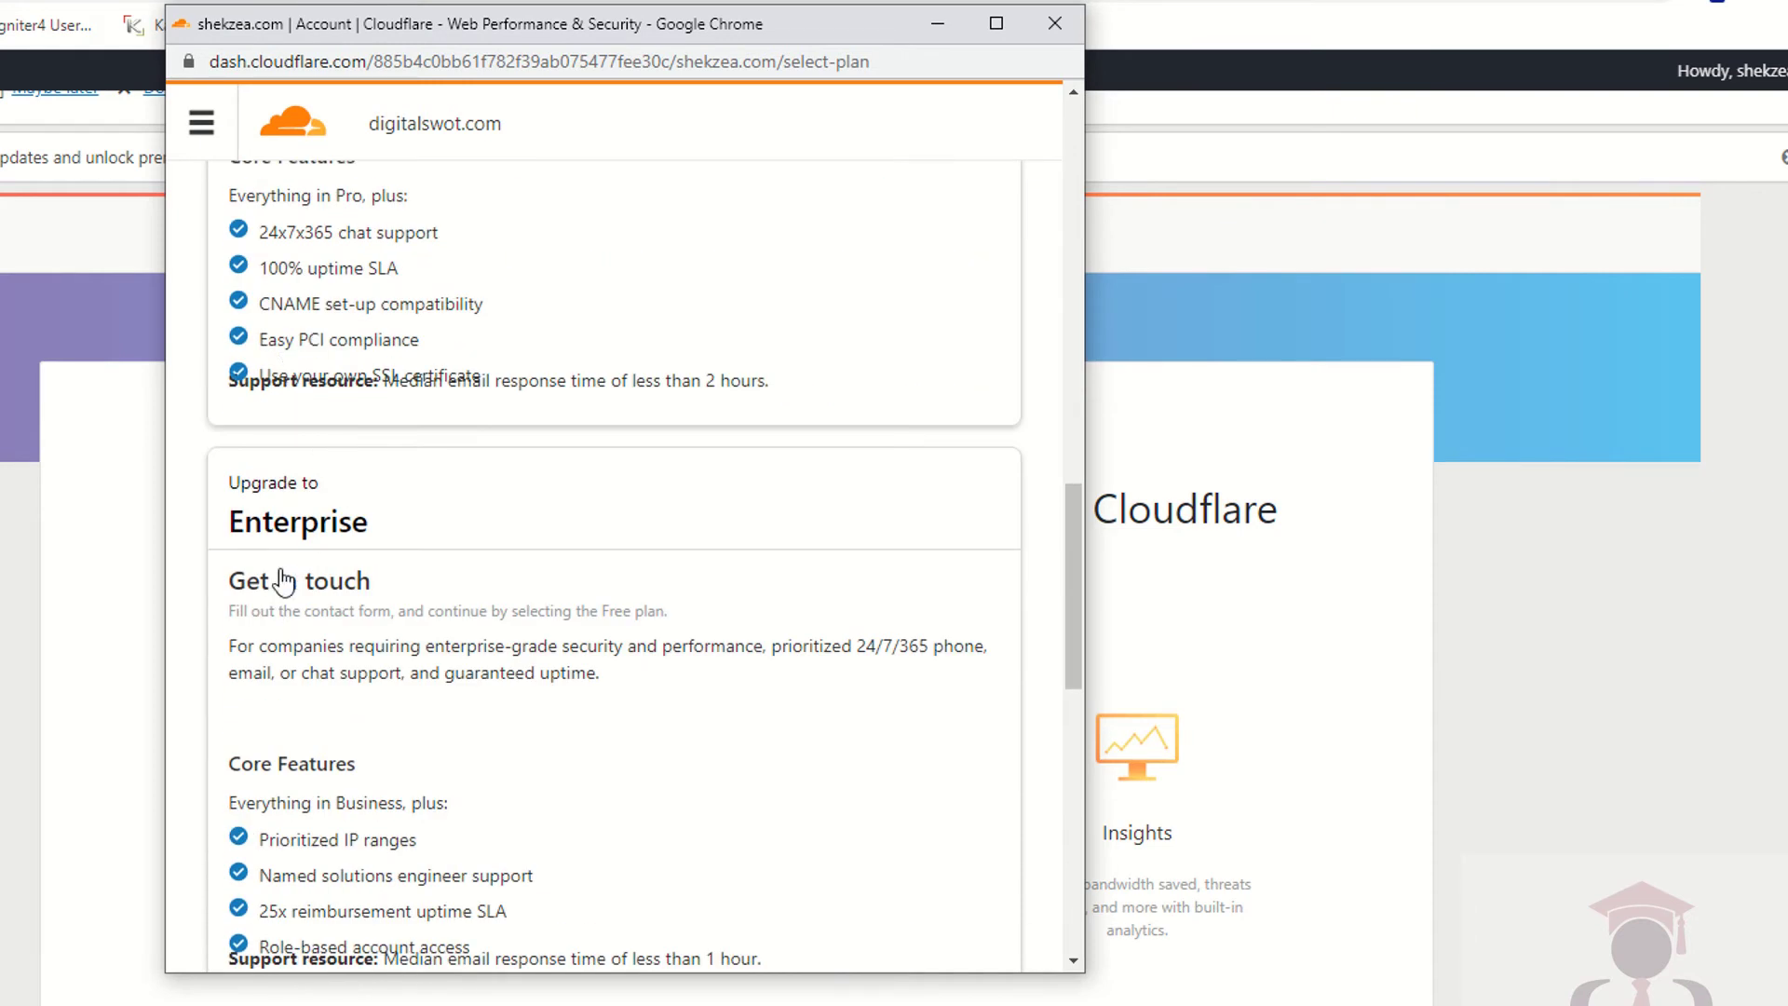
scroll(284, 578, down, 7)
scroll(284, 471, up, 20)
Step: Select the Free $0 / month plan for shekzea.com and confirm it
click(462, 590)
scroll(463, 591, down, 18)
scroll(463, 590, down, 6)
scroll(435, 571, up, 6)
click(377, 587)
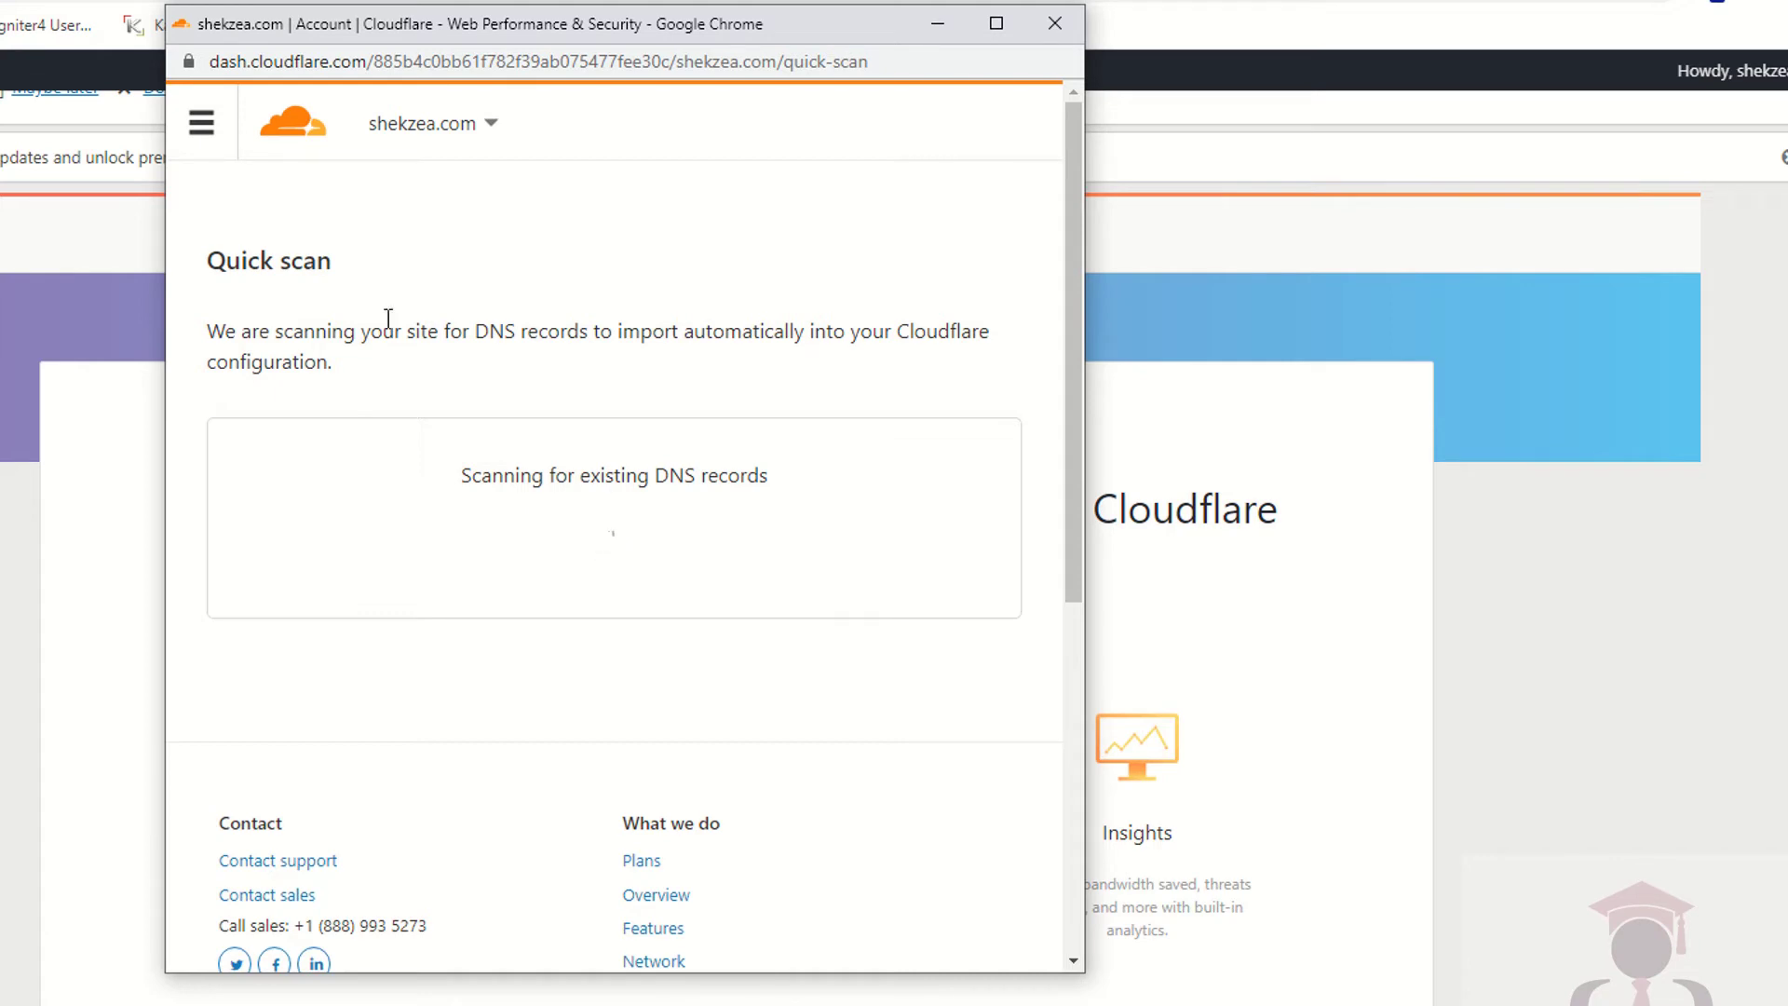
Step: Review the scanned A, CNAME, MX and TXT records for shekzea.com and continue to the nameserver directions
scroll(565, 435, down, 2)
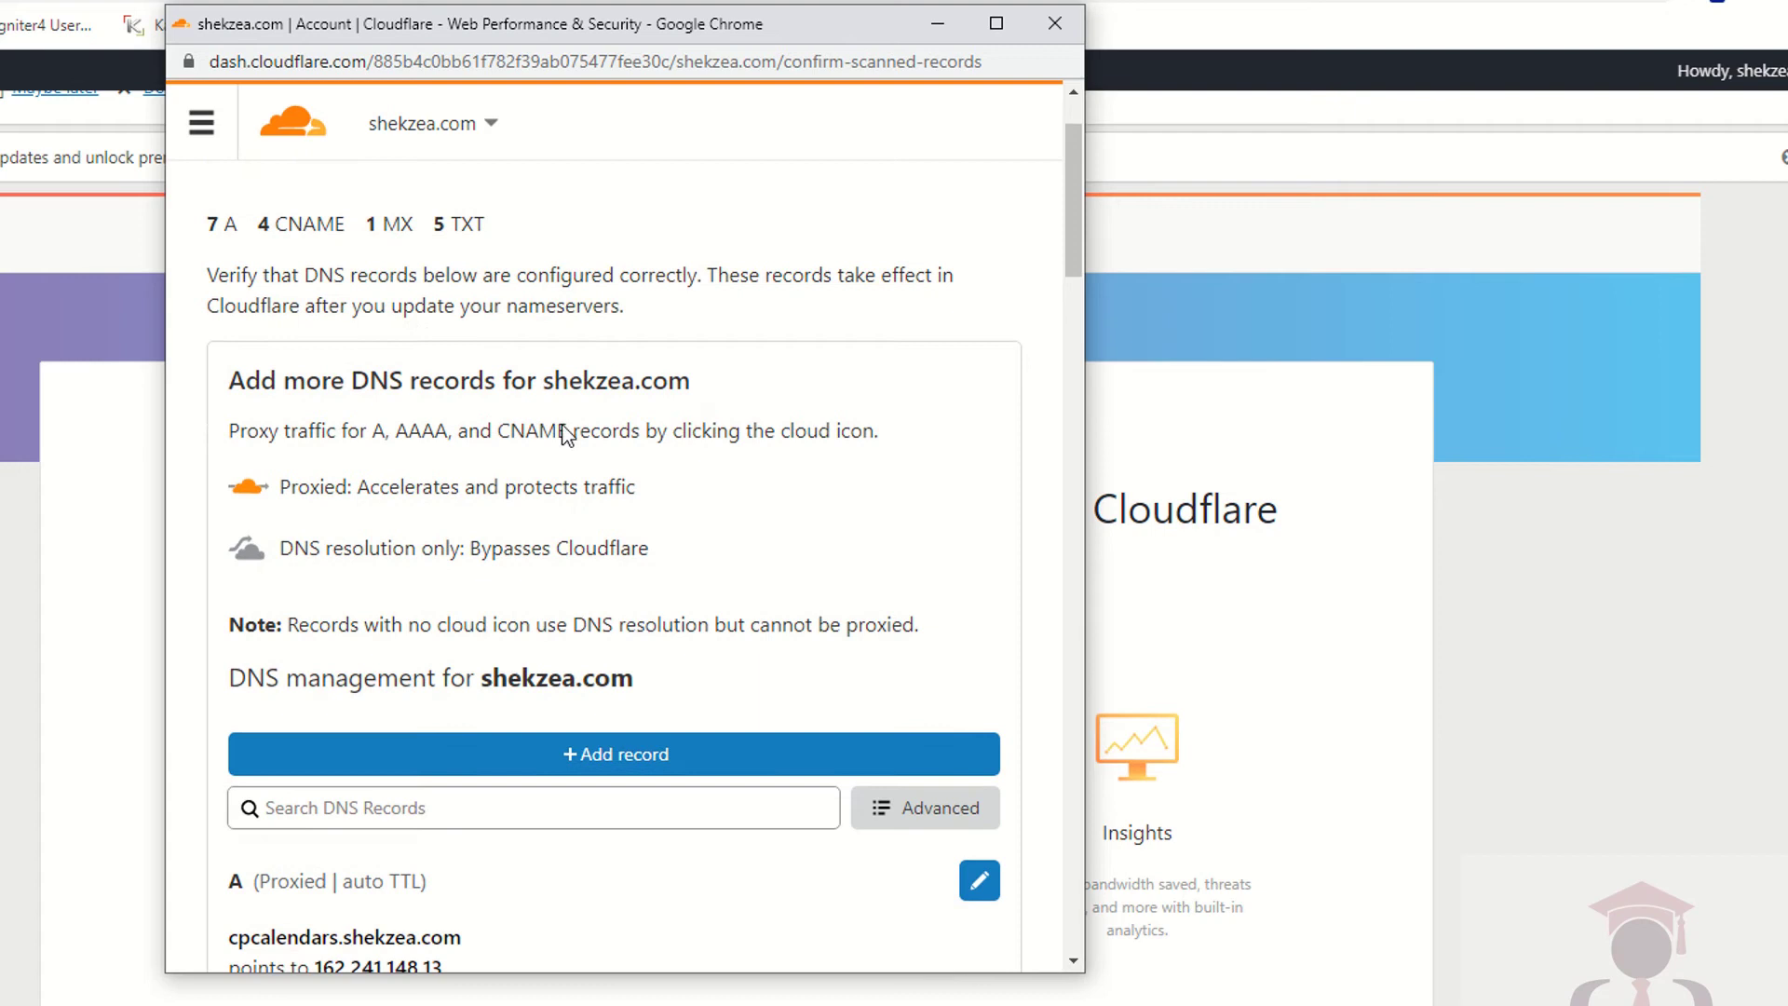
scroll(552, 417, down, 5)
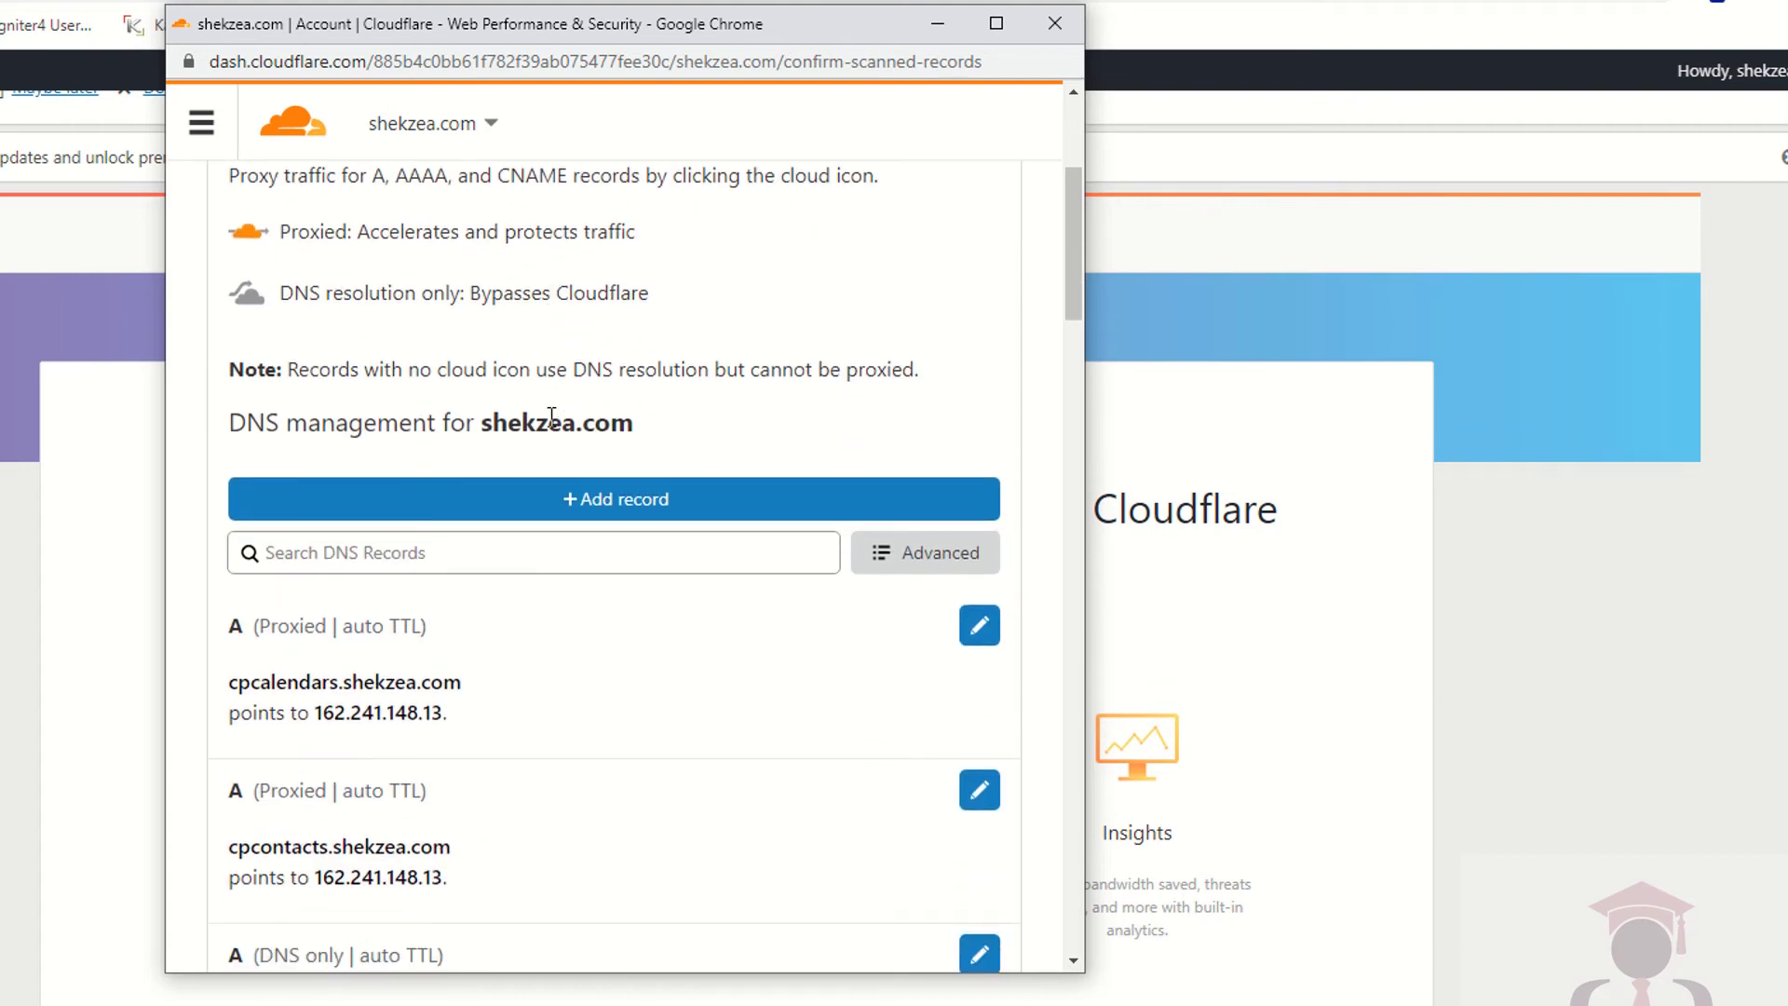
scroll(552, 417, down, 12)
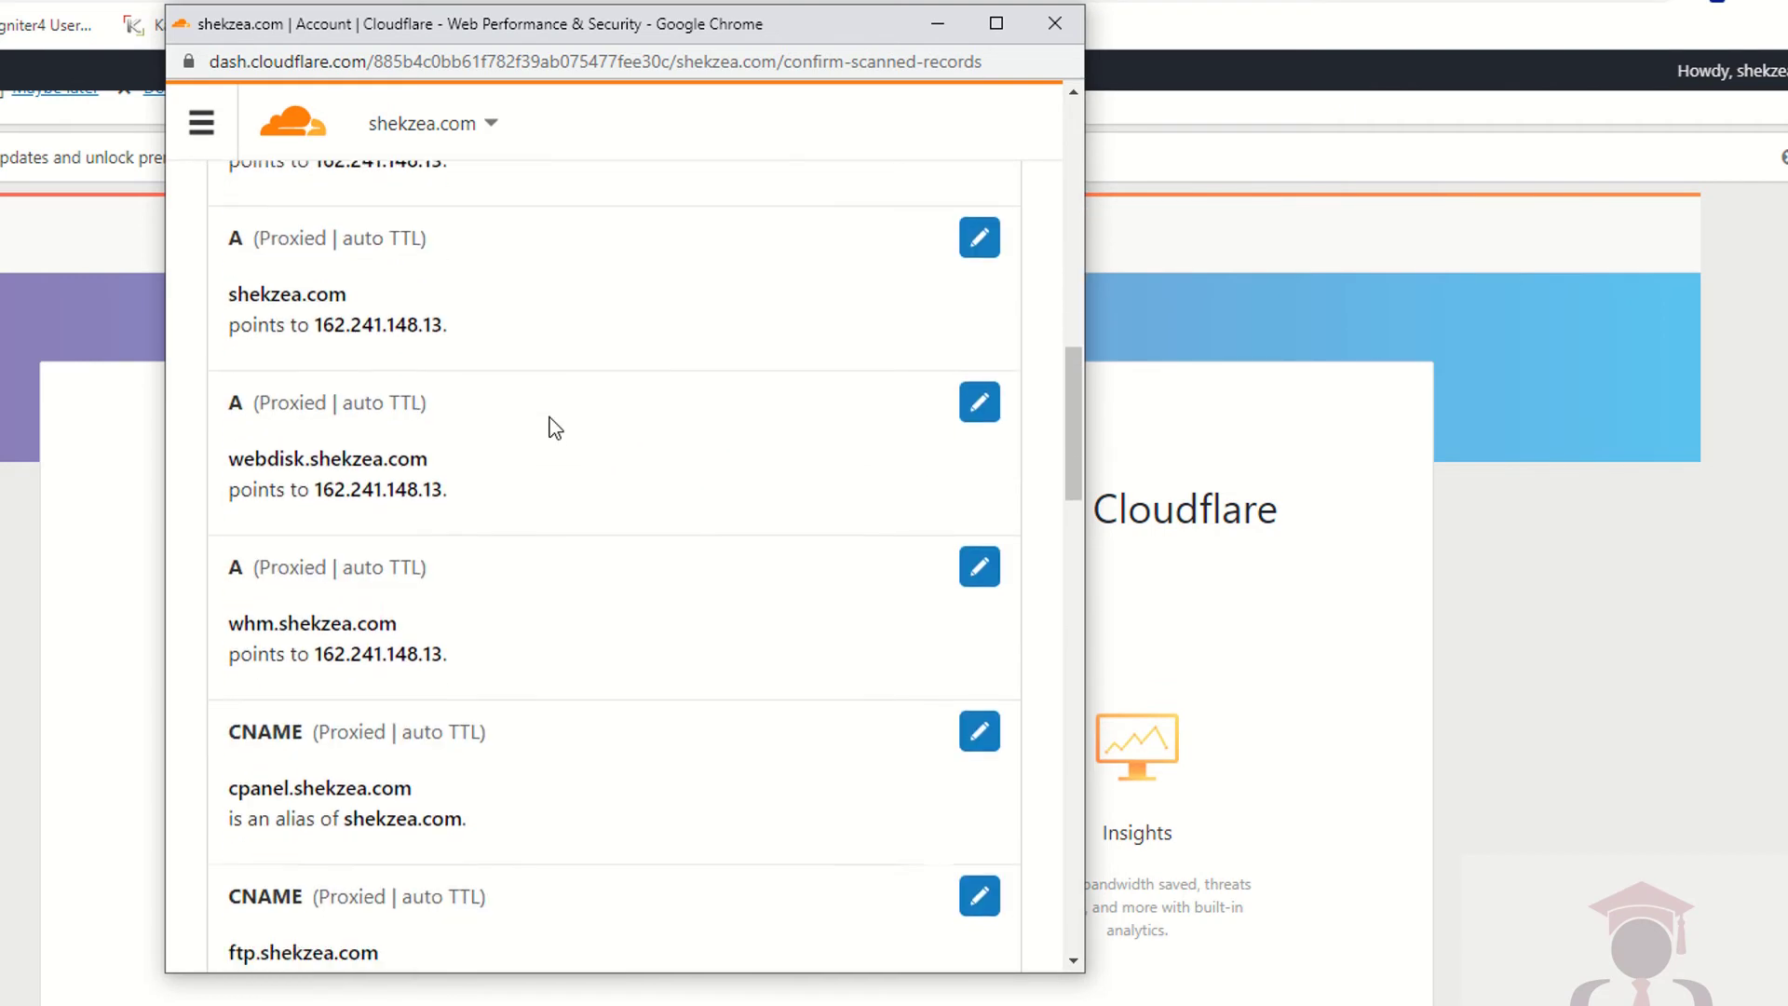
scroll(556, 428, down, 5)
scroll(556, 428, down, 10)
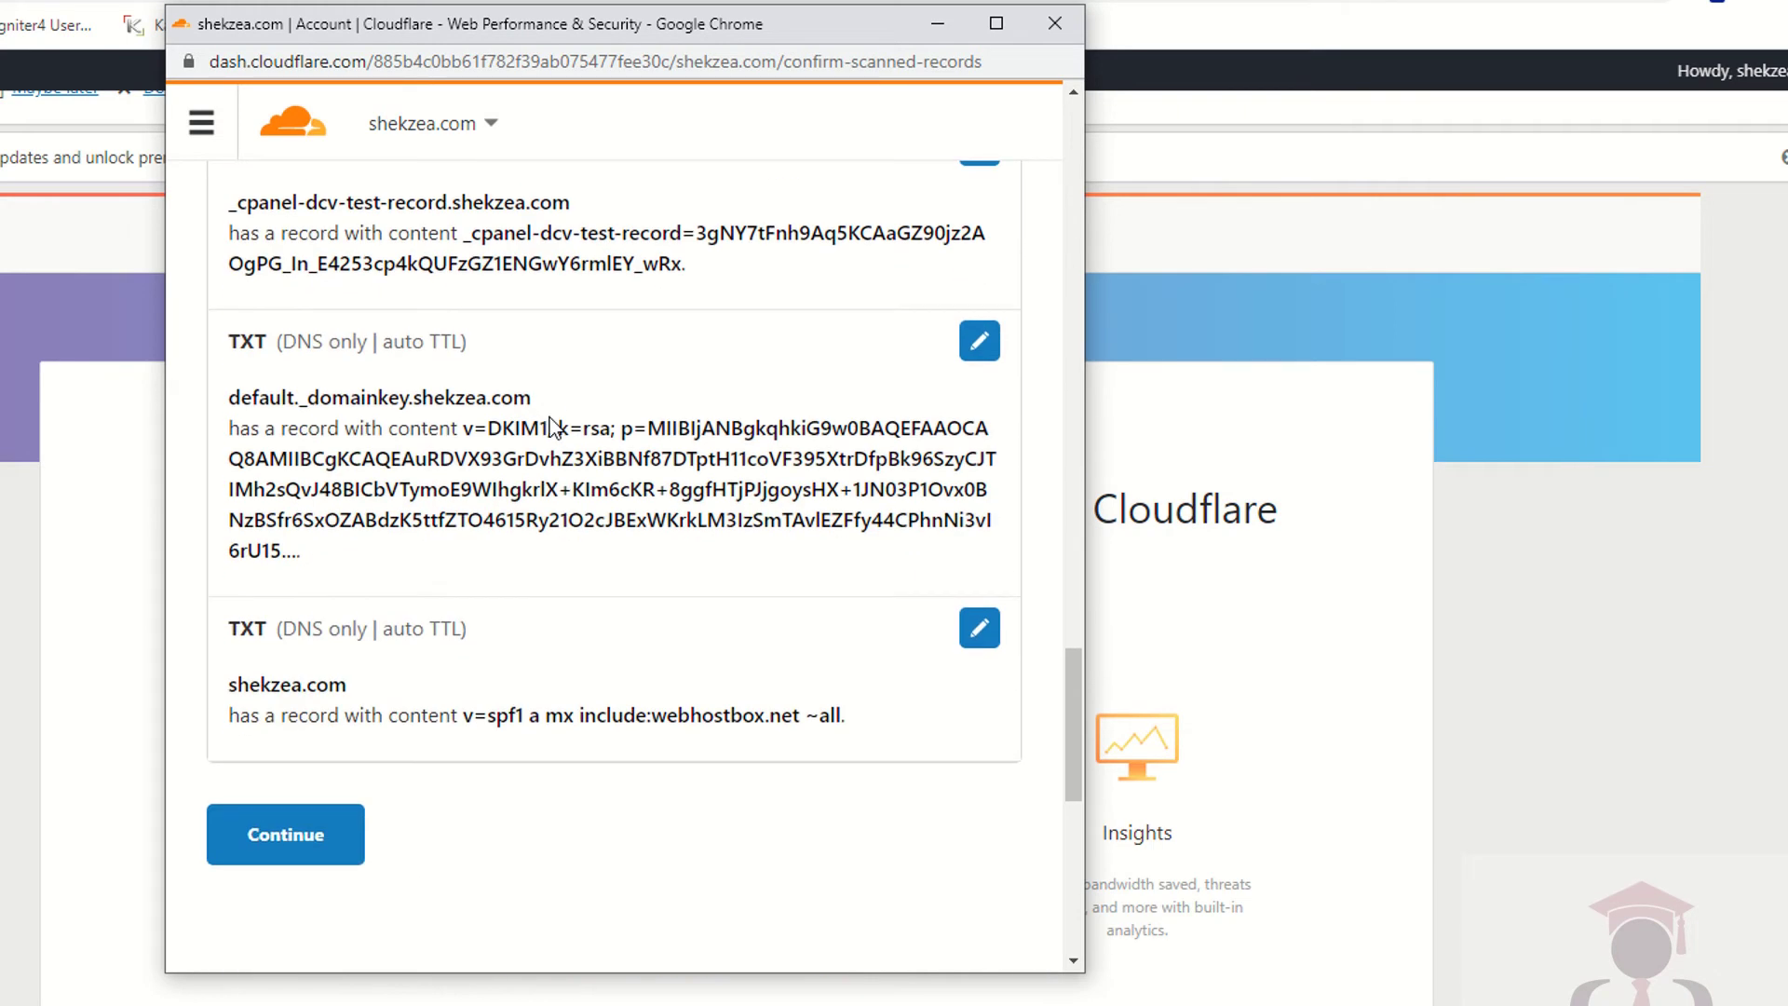
scroll(555, 428, up, 10)
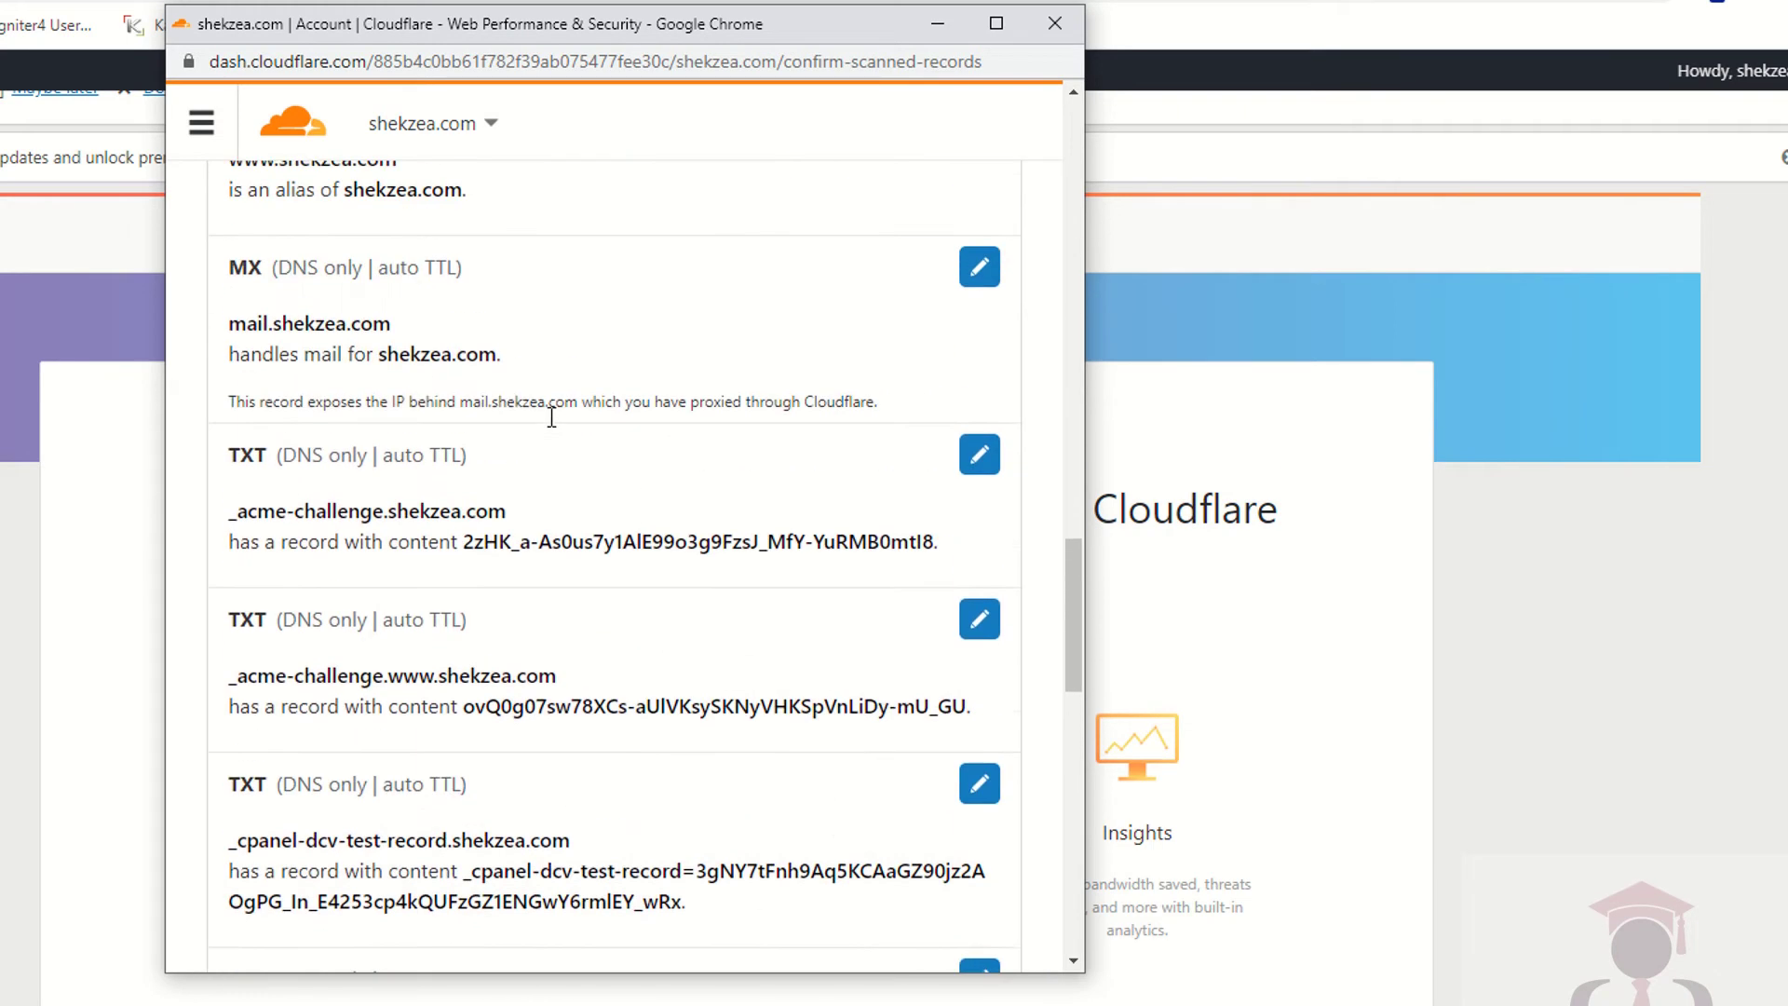
scroll(551, 417, down, 3)
scroll(358, 349, down, 15)
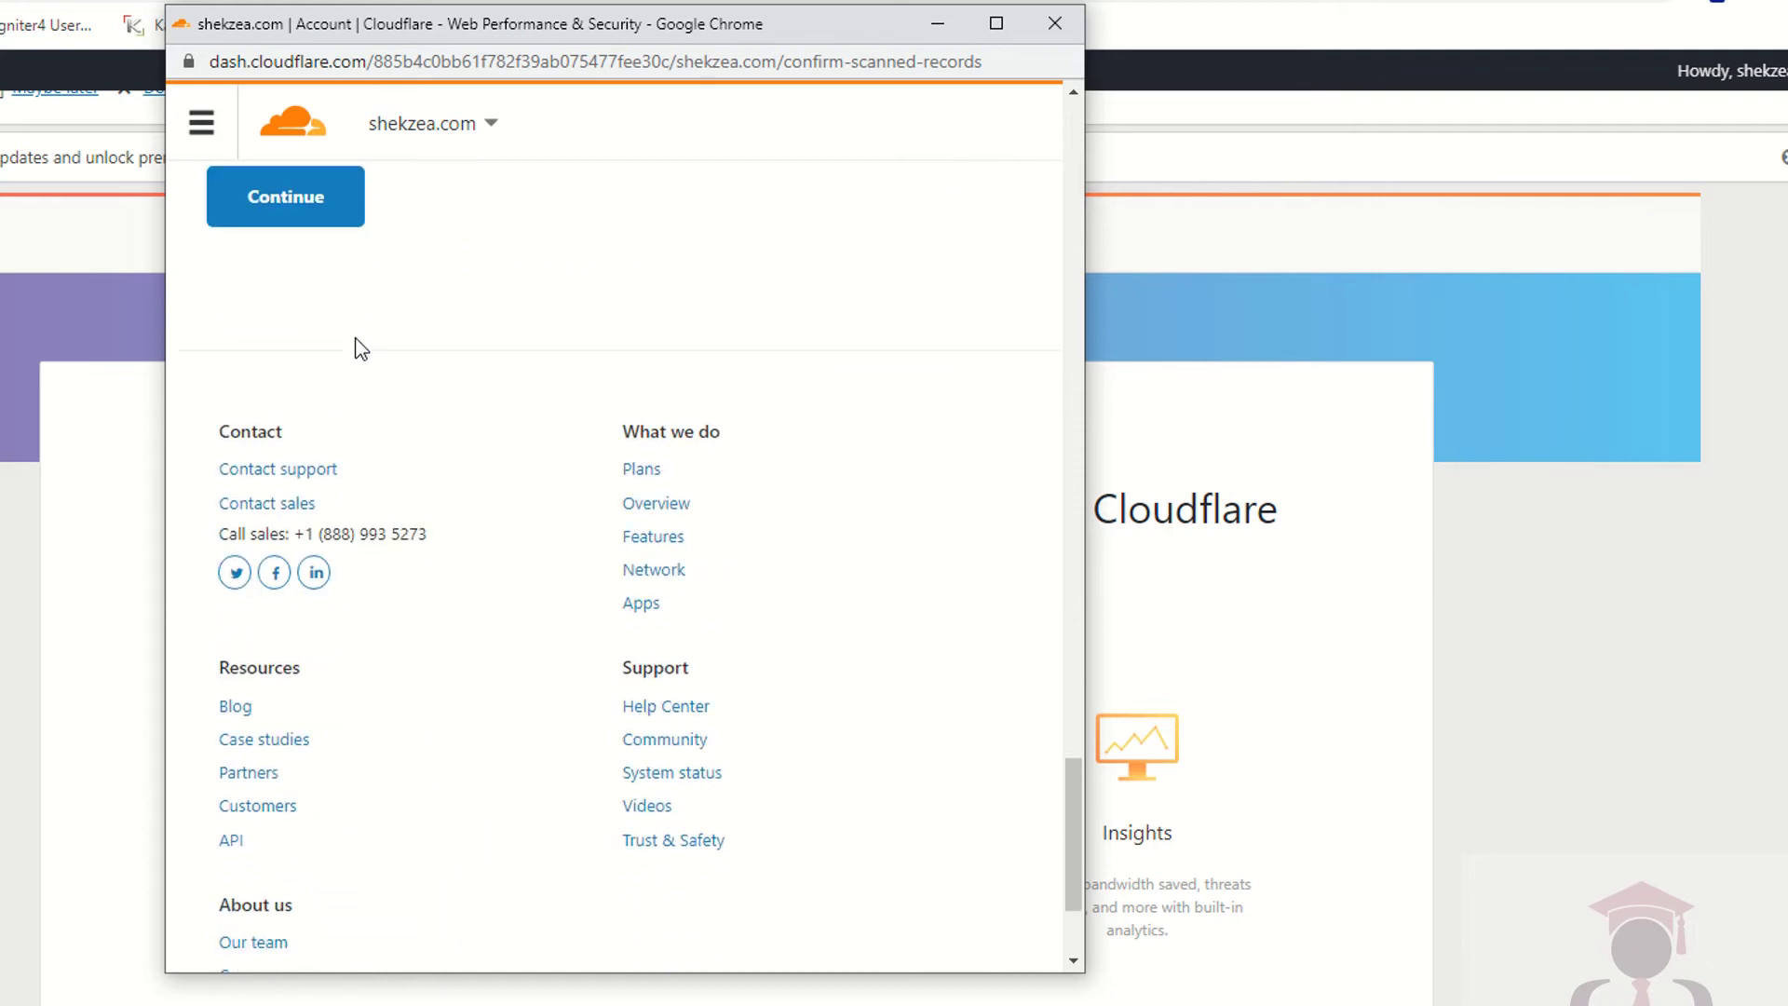
scroll(355, 346, up, 6)
click(345, 696)
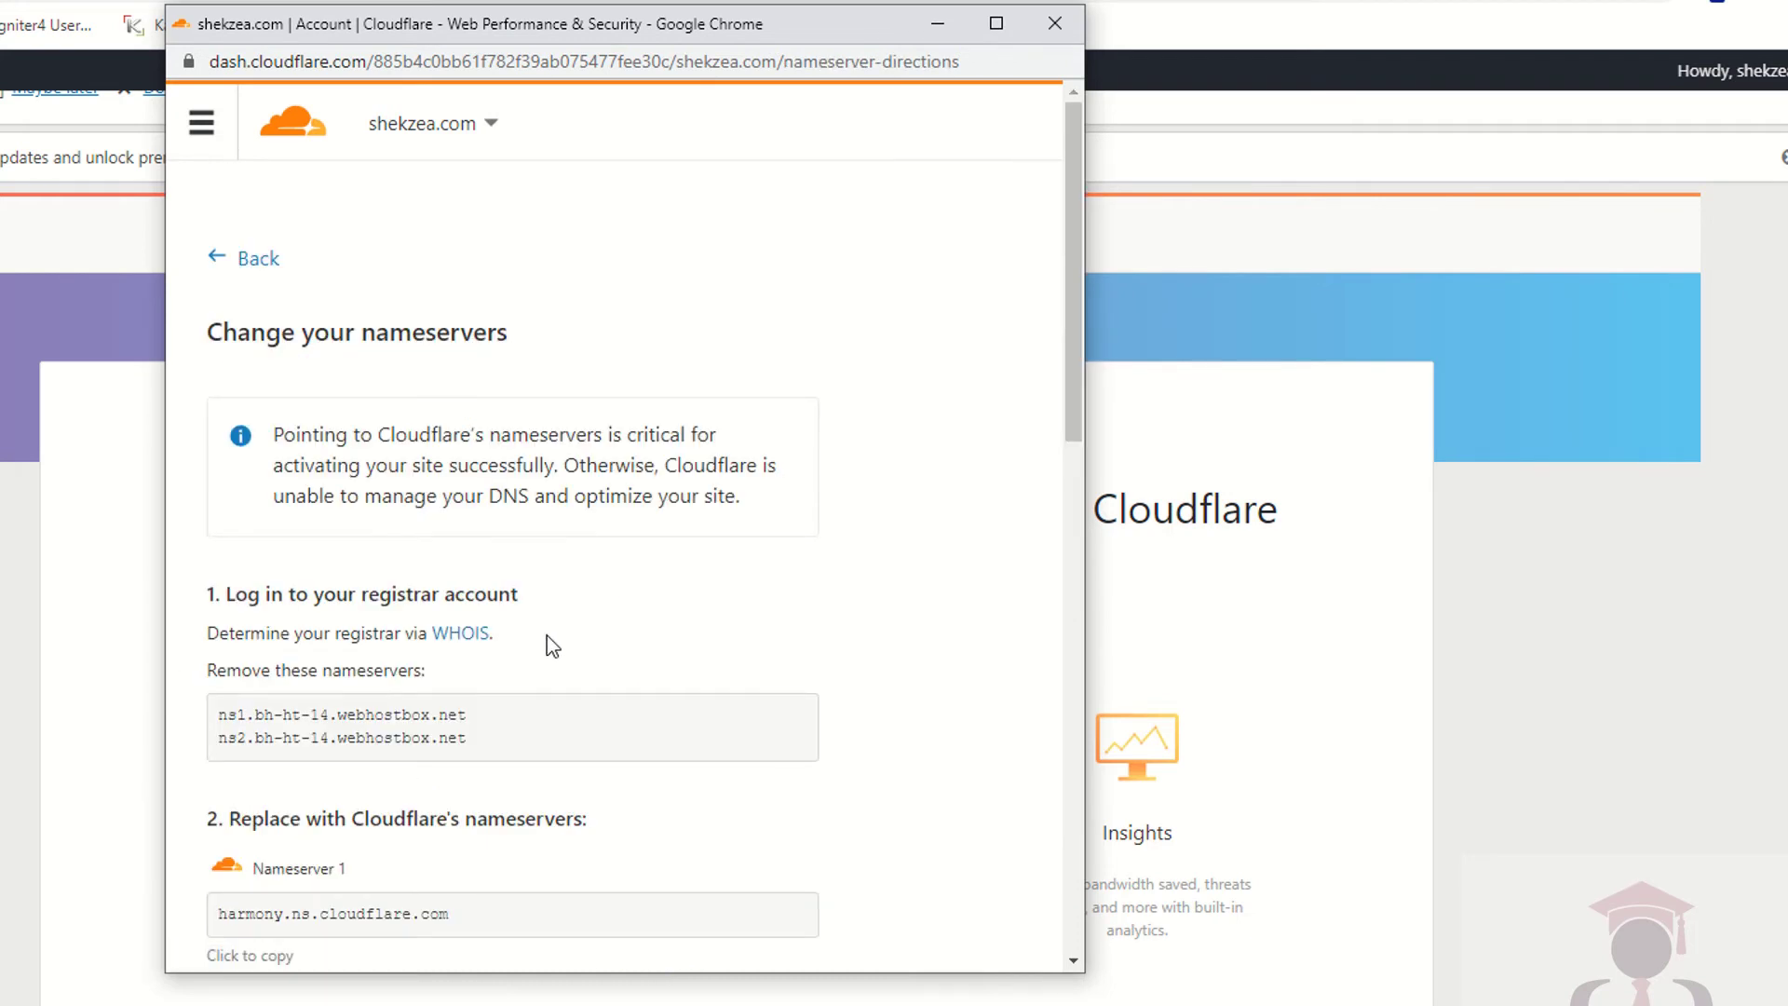
Step: Examine which current nameservers must be removed and which Cloudflare nameservers replace them
scroll(548, 639, down, 3)
drag(472, 480, 224, 470)
click(299, 500)
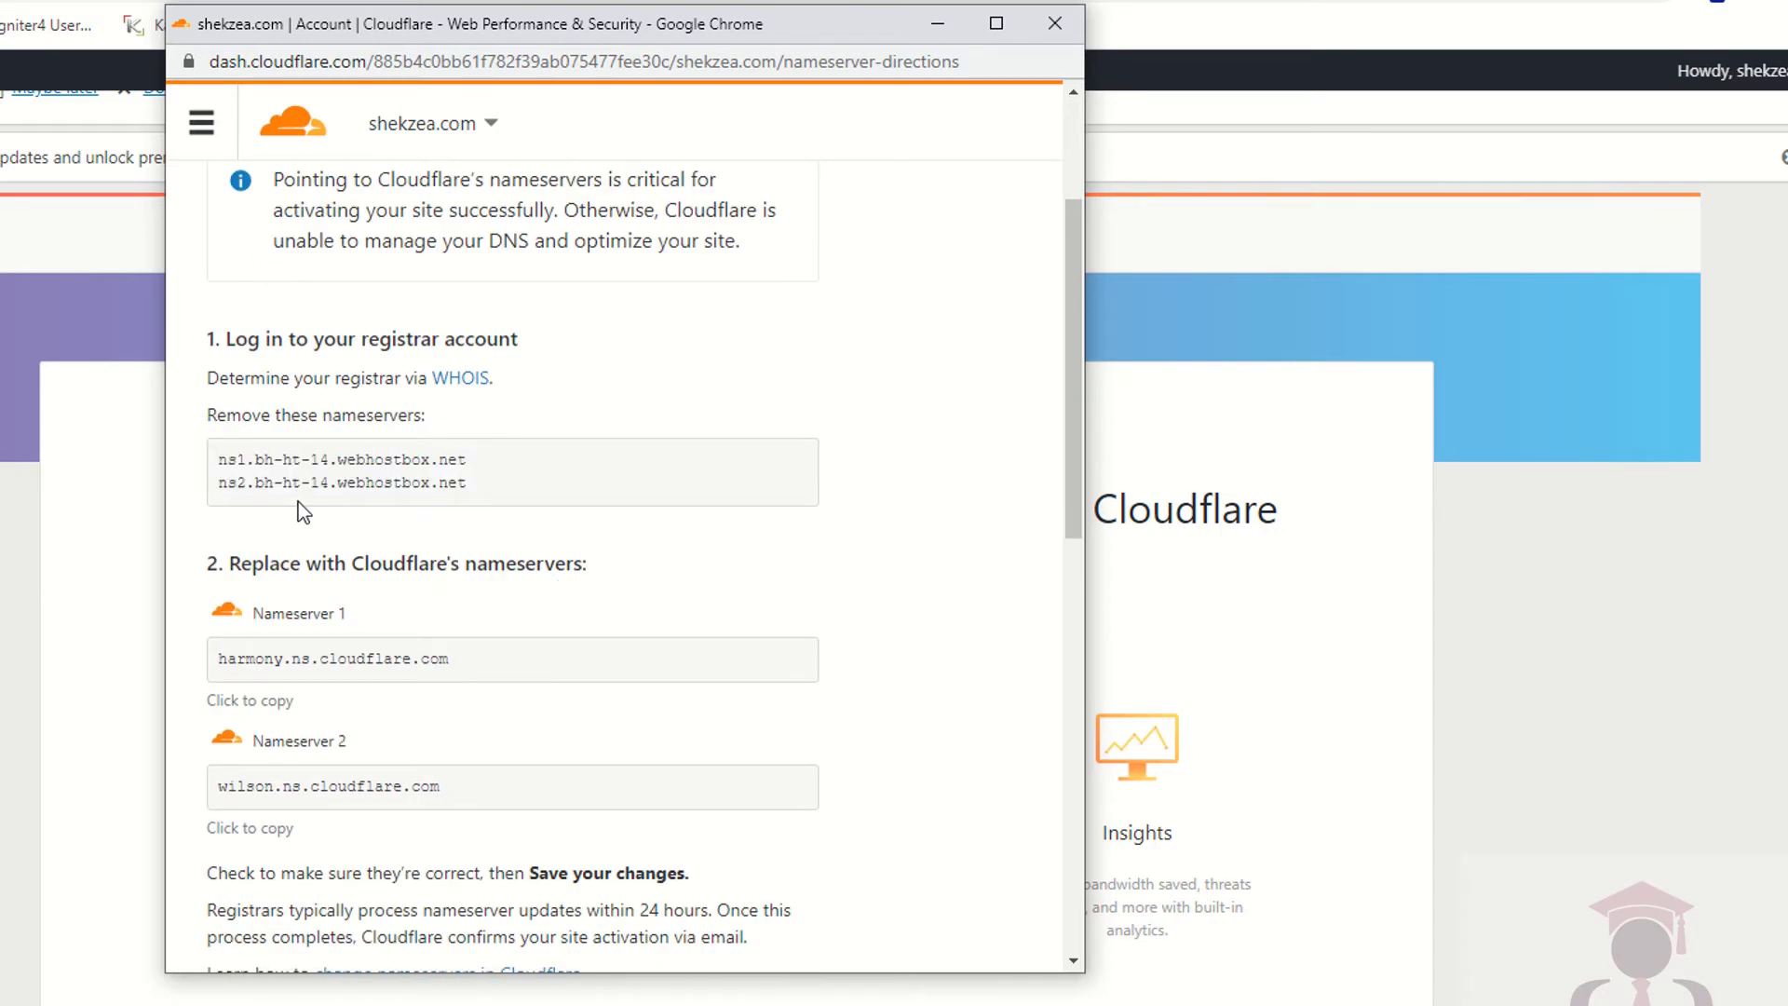
scroll(307, 514, down, 3)
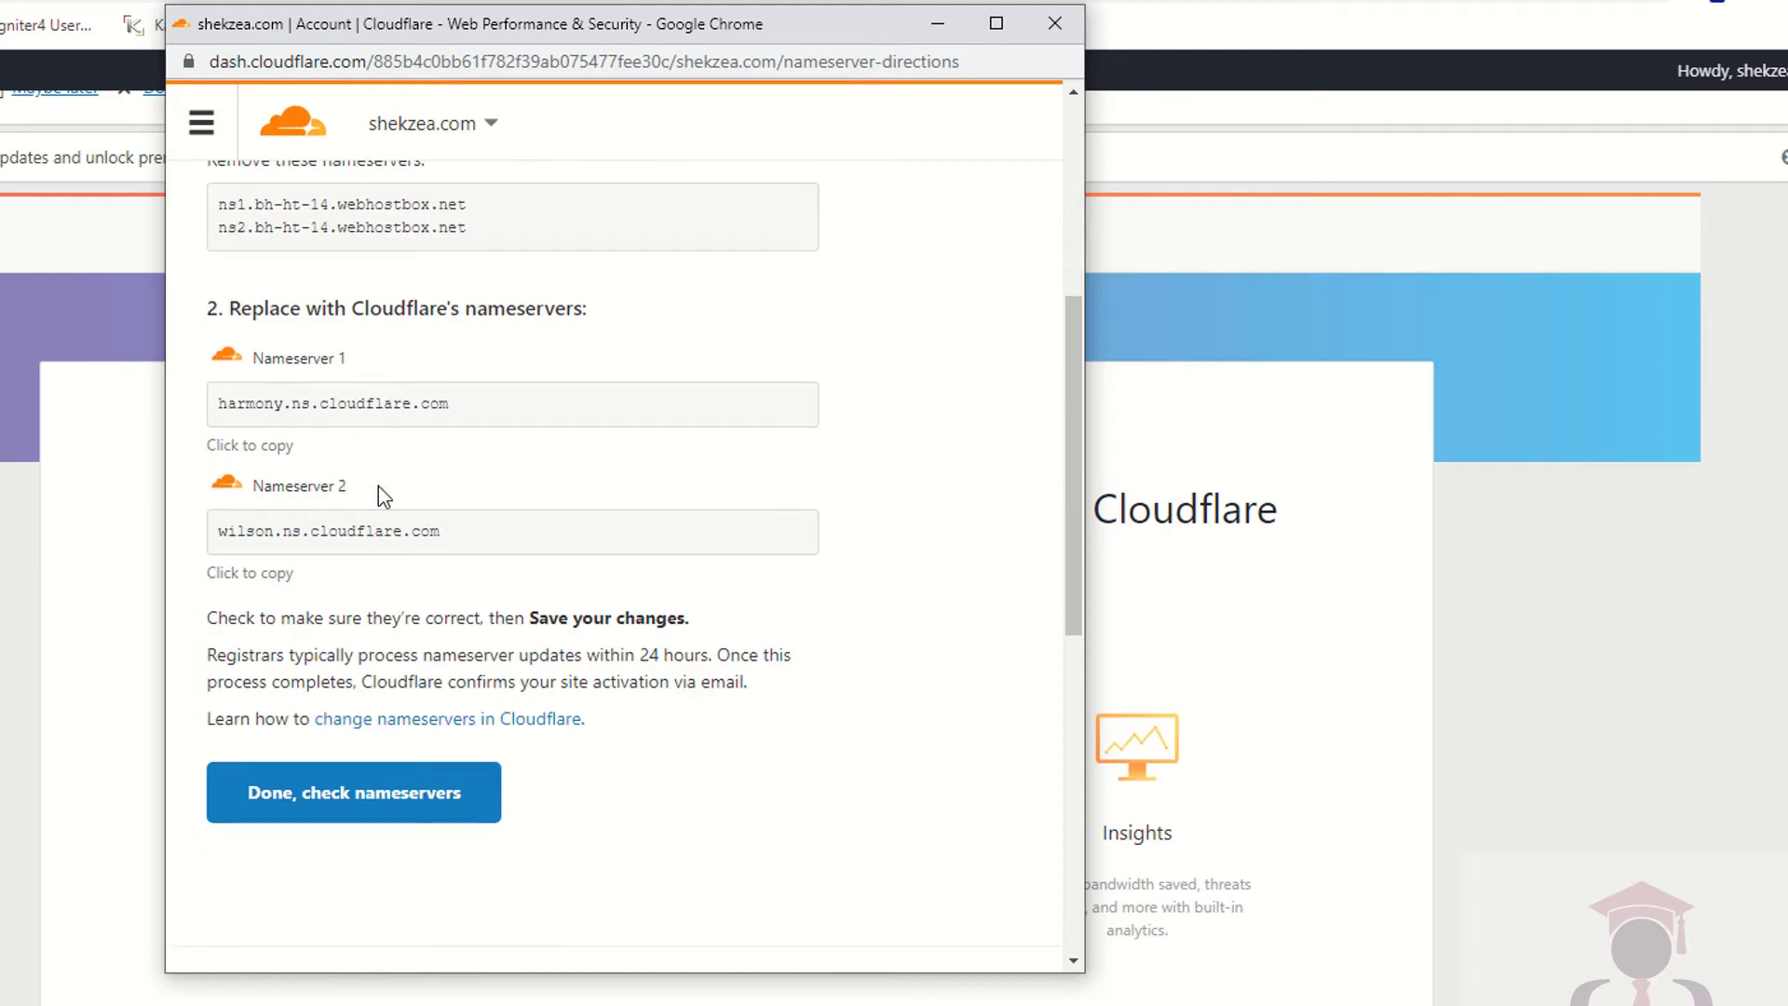
Step: Compare the two webhostbox.net nameservers to remove with harmony.ns.cloudflare.com and wilson.ns.cloudflare.com
drag(456, 407, 216, 407)
drag(499, 227, 438, 204)
click(252, 238)
click(367, 246)
drag(465, 404, 218, 407)
drag(479, 531, 359, 524)
Step: Switch to the ResellerClub overview of shekzea.com and check its name servers against Cloudflare's nameserver directions
click(410, 0)
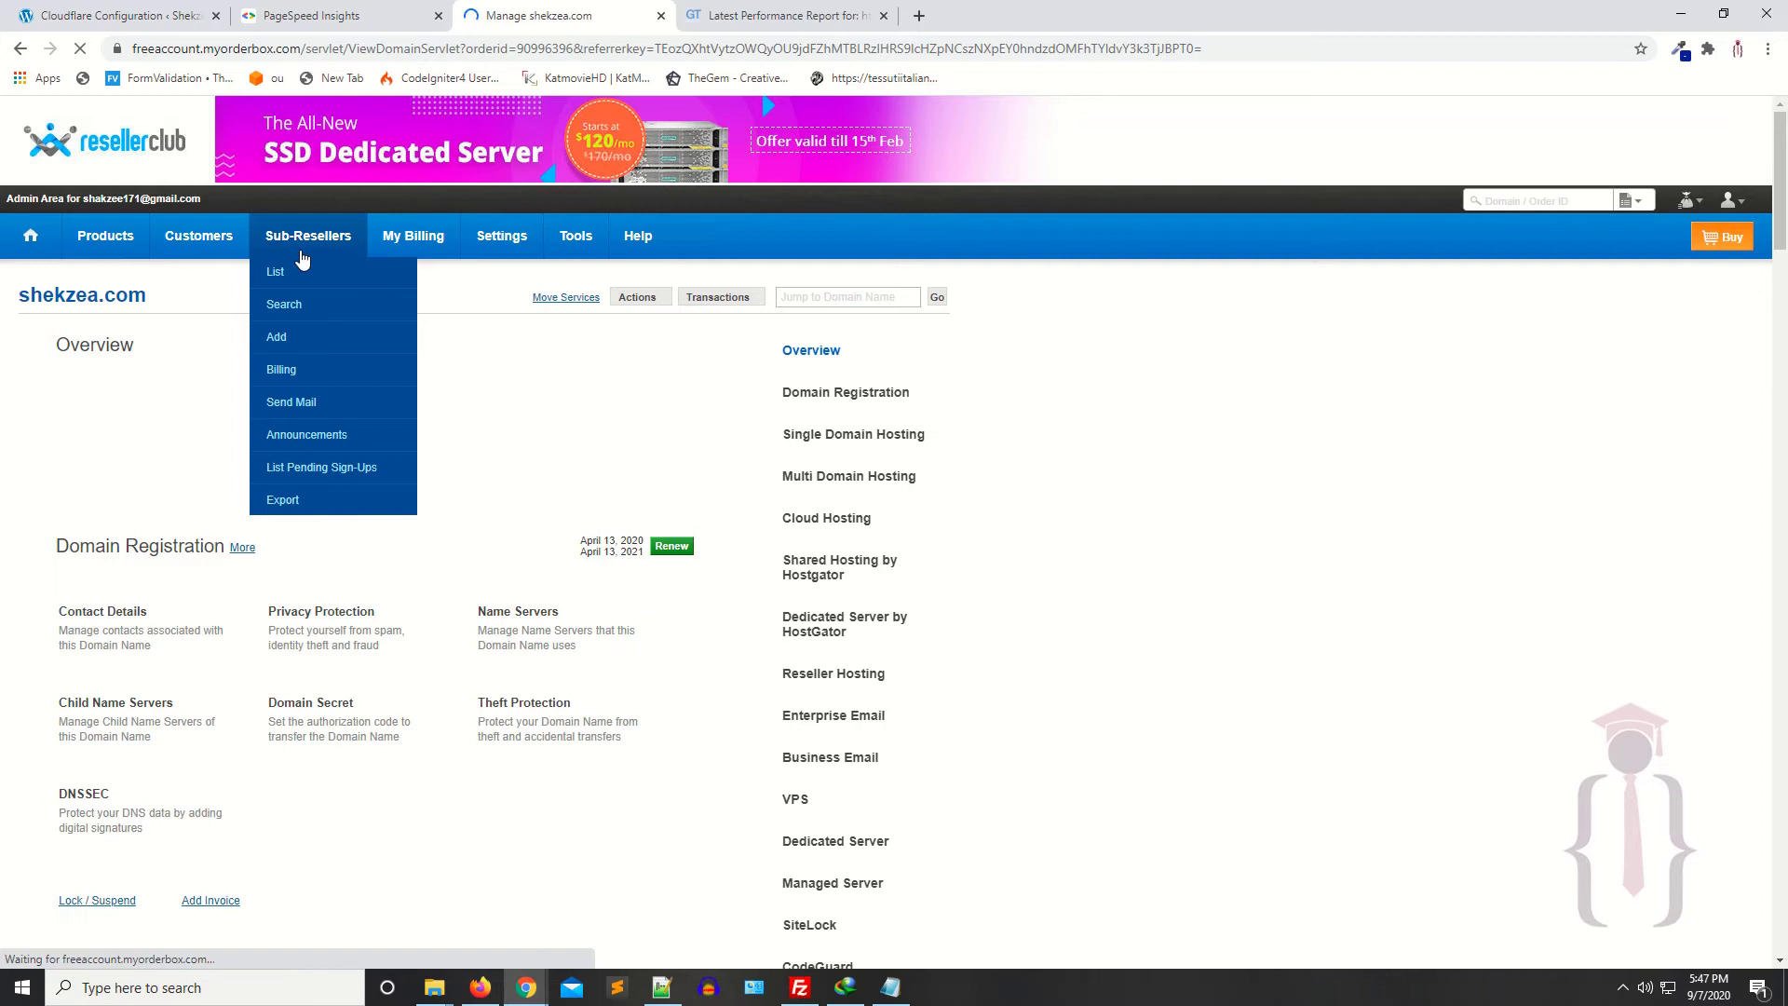
scroll(268, 434, down, 3)
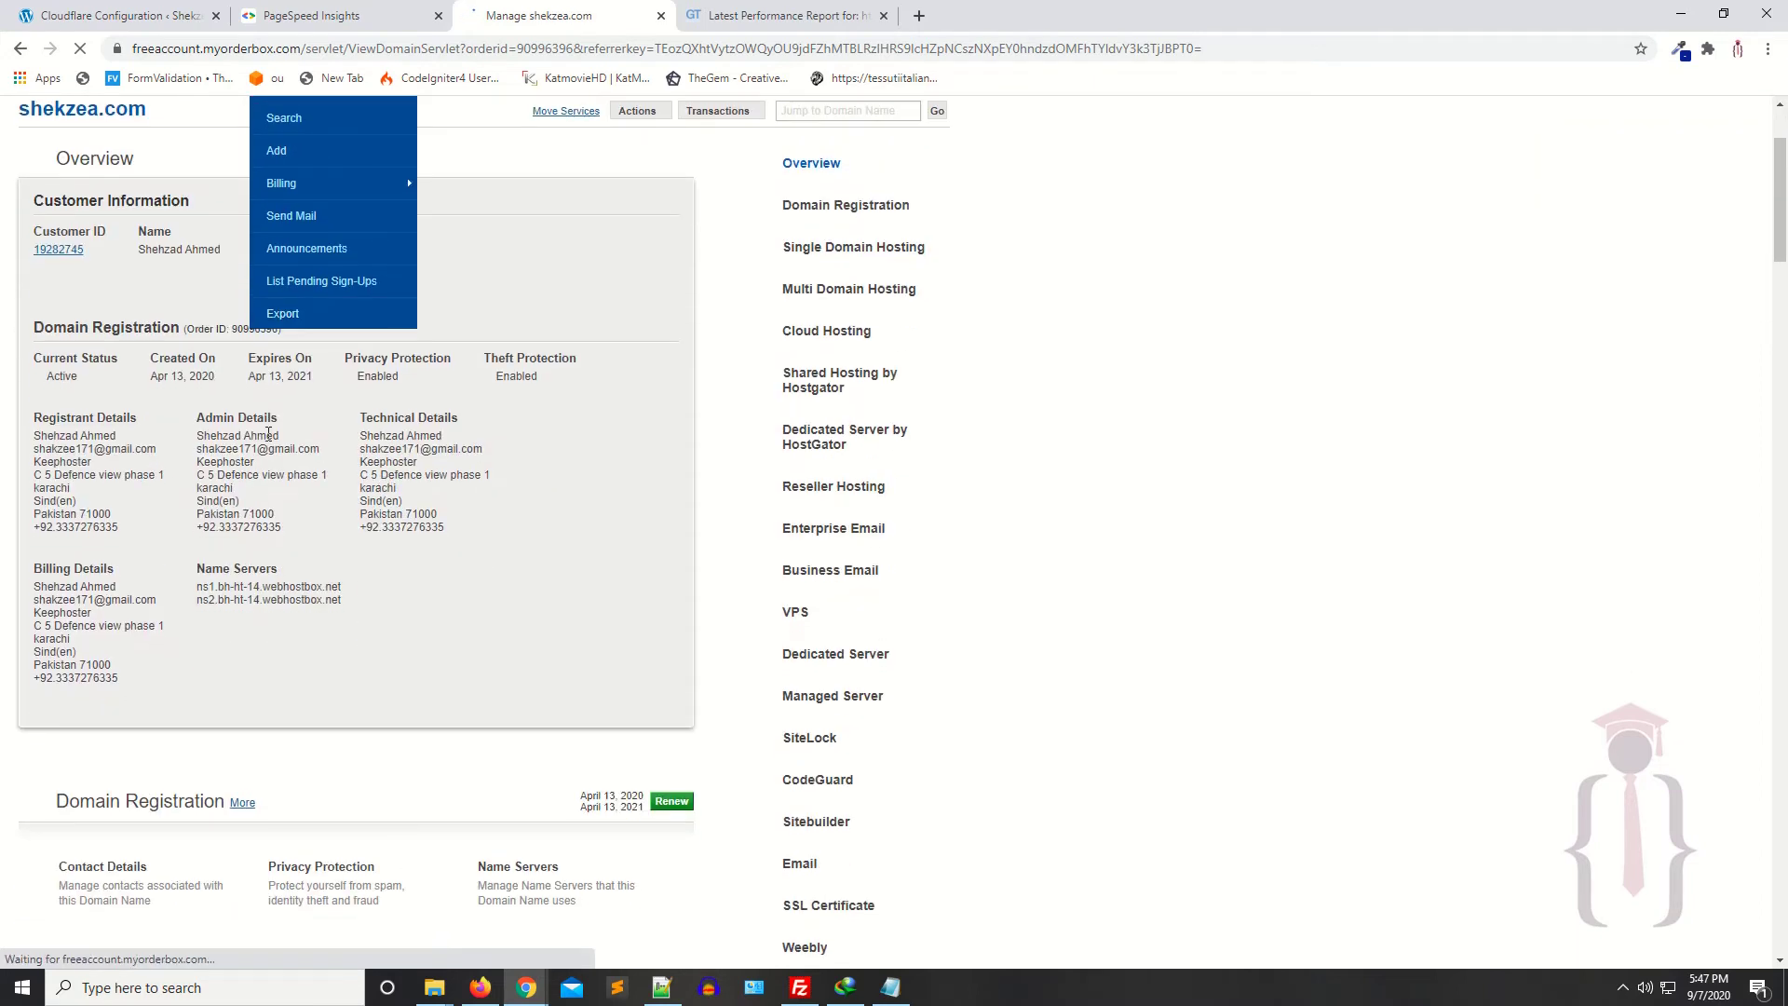
scroll(268, 434, up, 3)
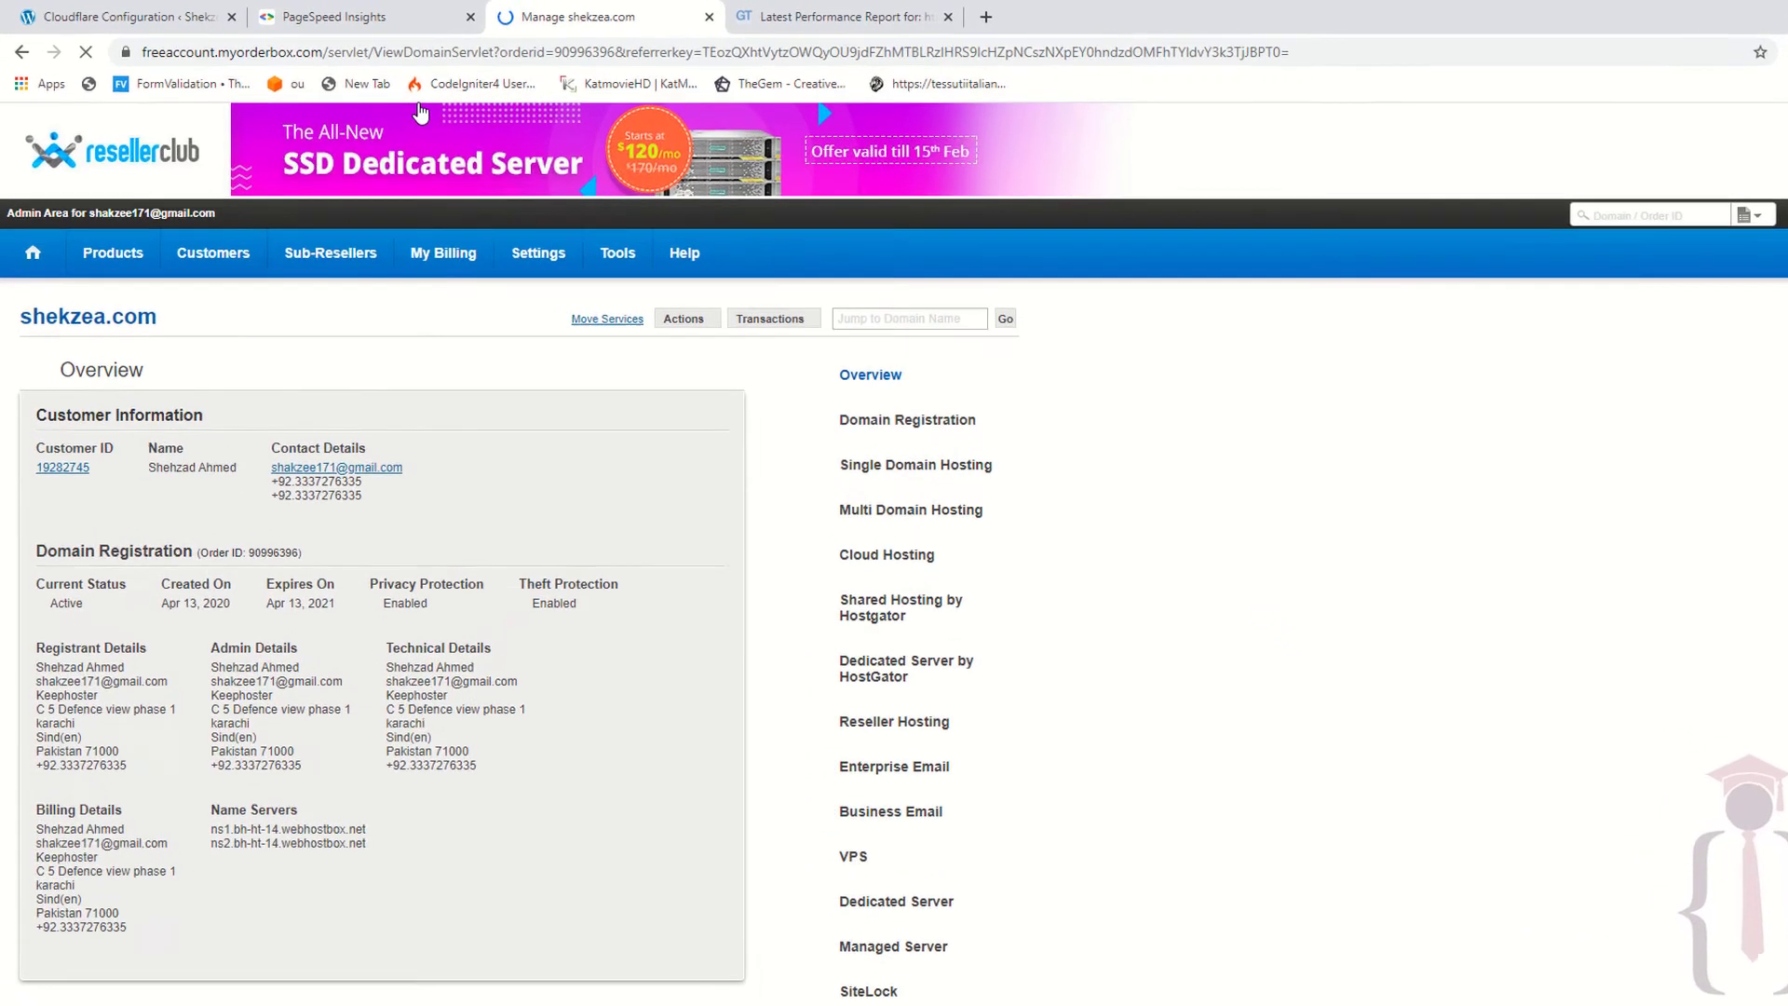
key(alt+Tab)
key(alt+Tab)
key(alt+Tab)
key(alt+Tab)
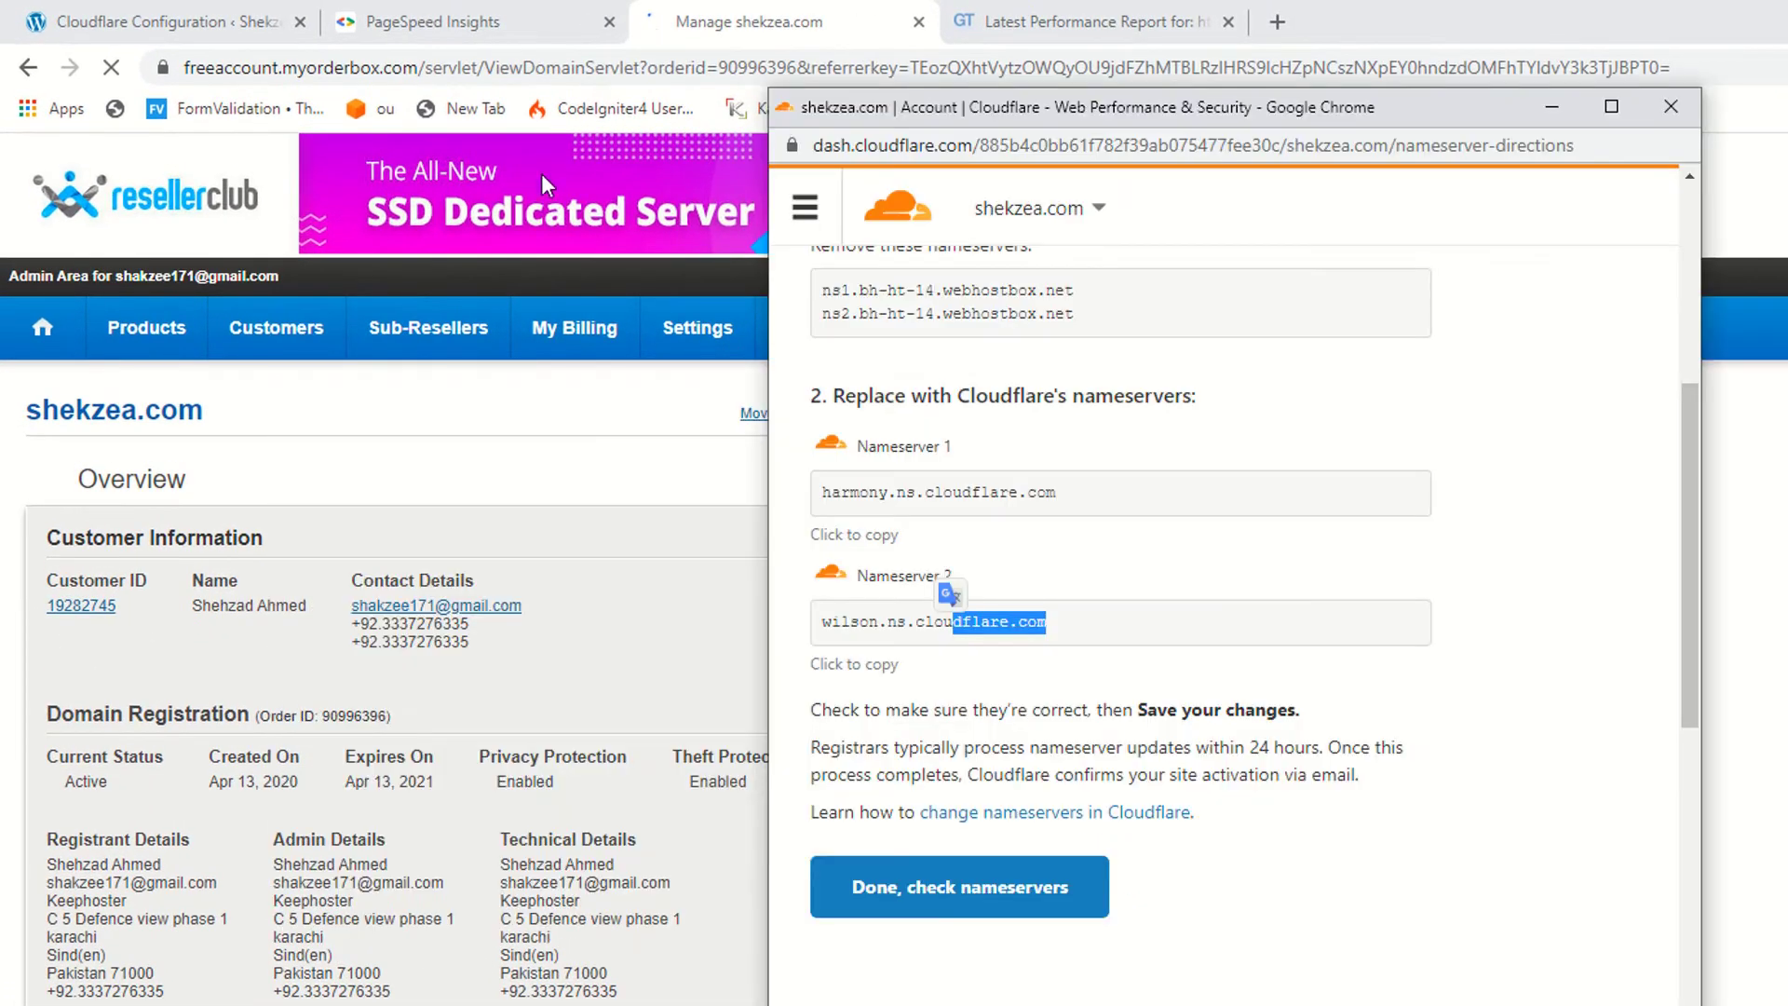
click(1099, 494)
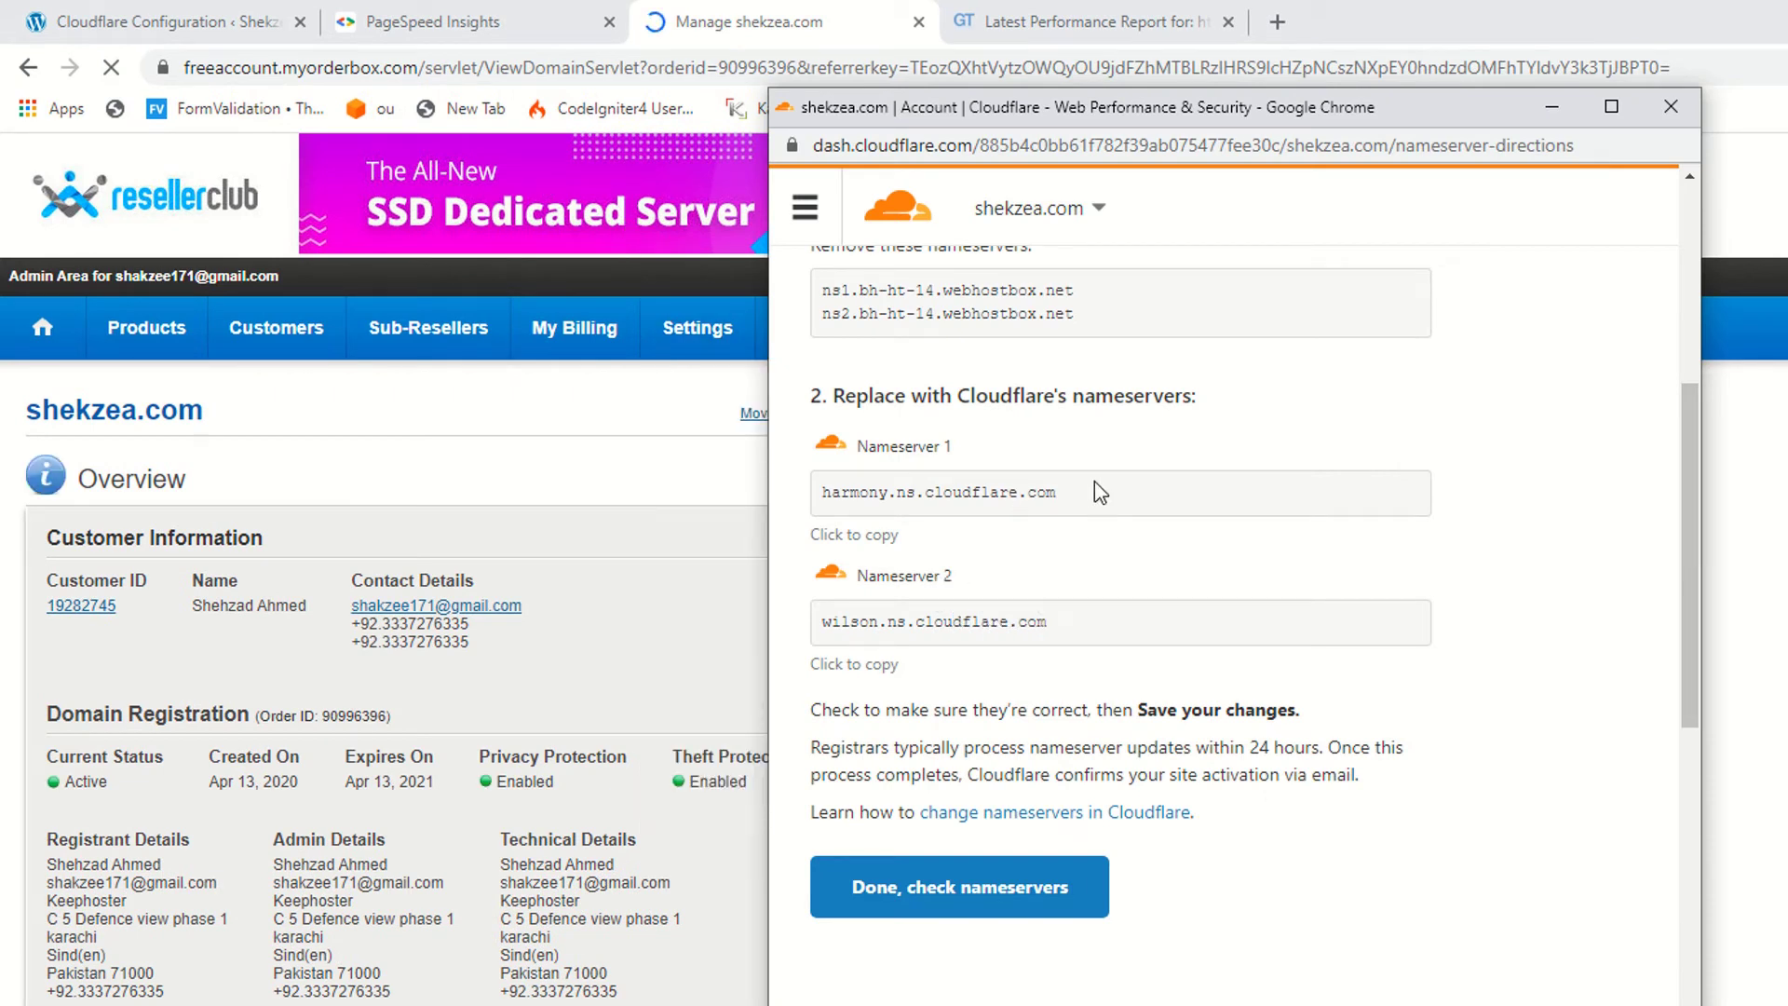
click(790, 14)
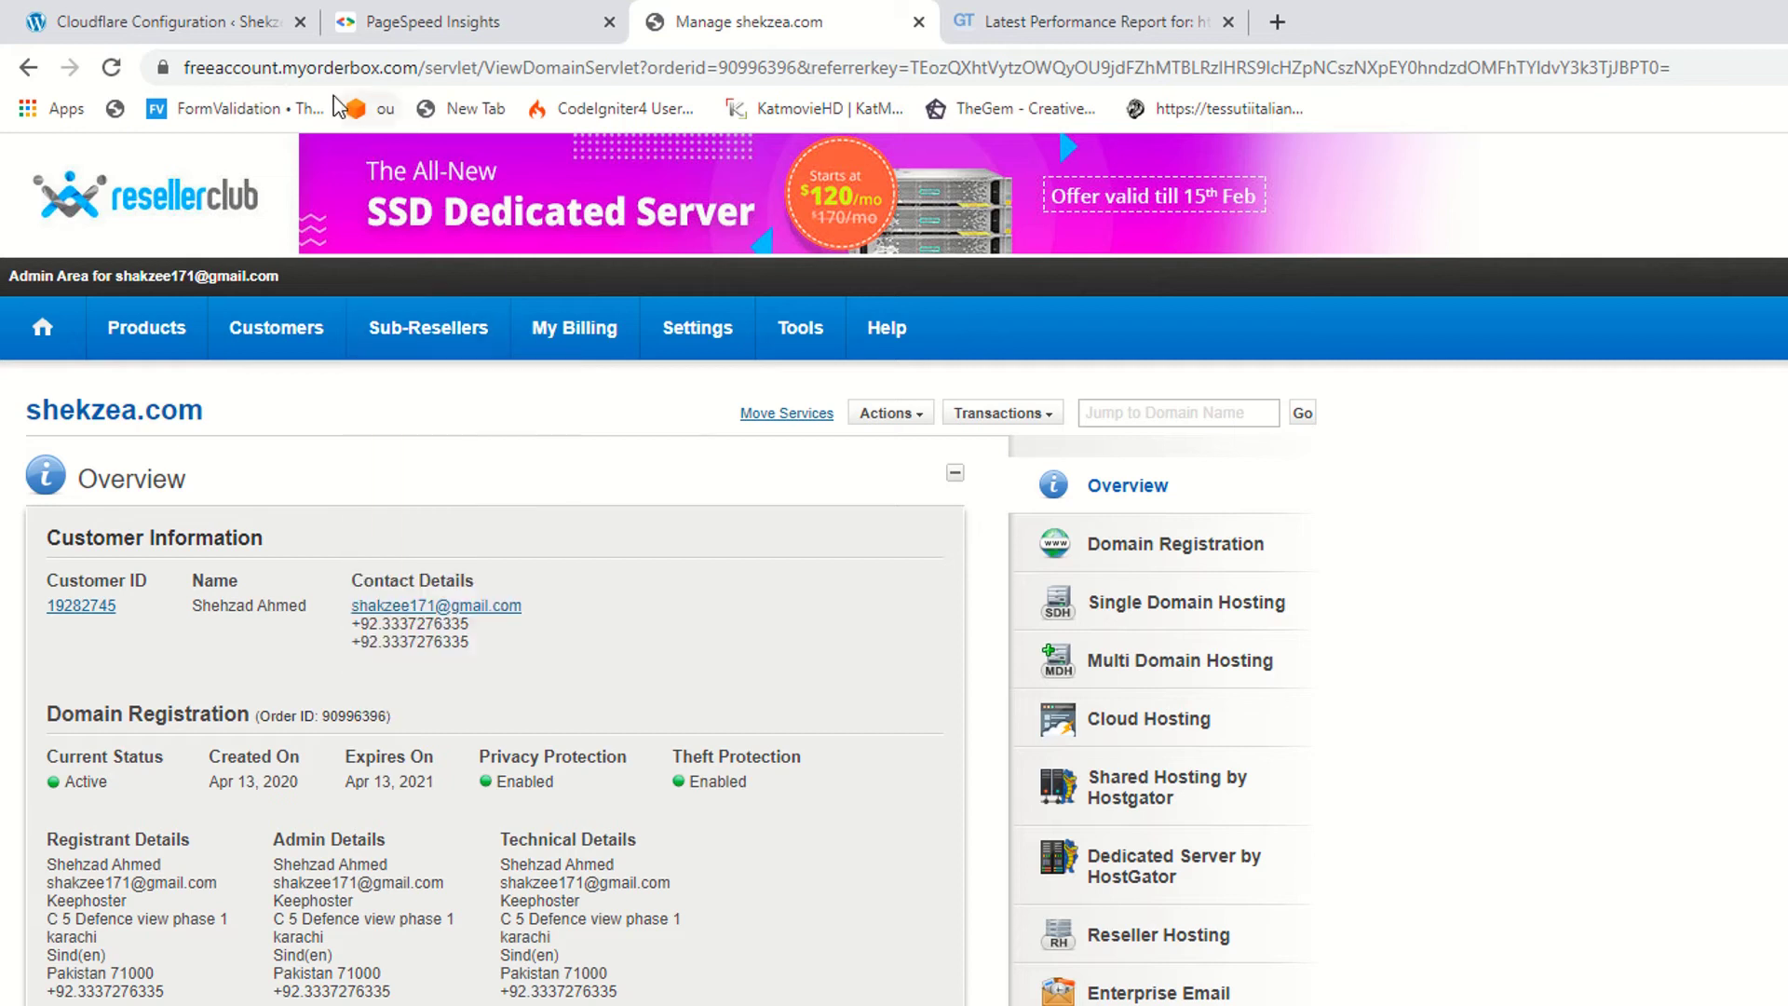
Step: Open the name server management for shekzea.com and locate the Name Server 1 and Name Server 2 entries
mouse_move(424, 328)
scroll(298, 719, down, 6)
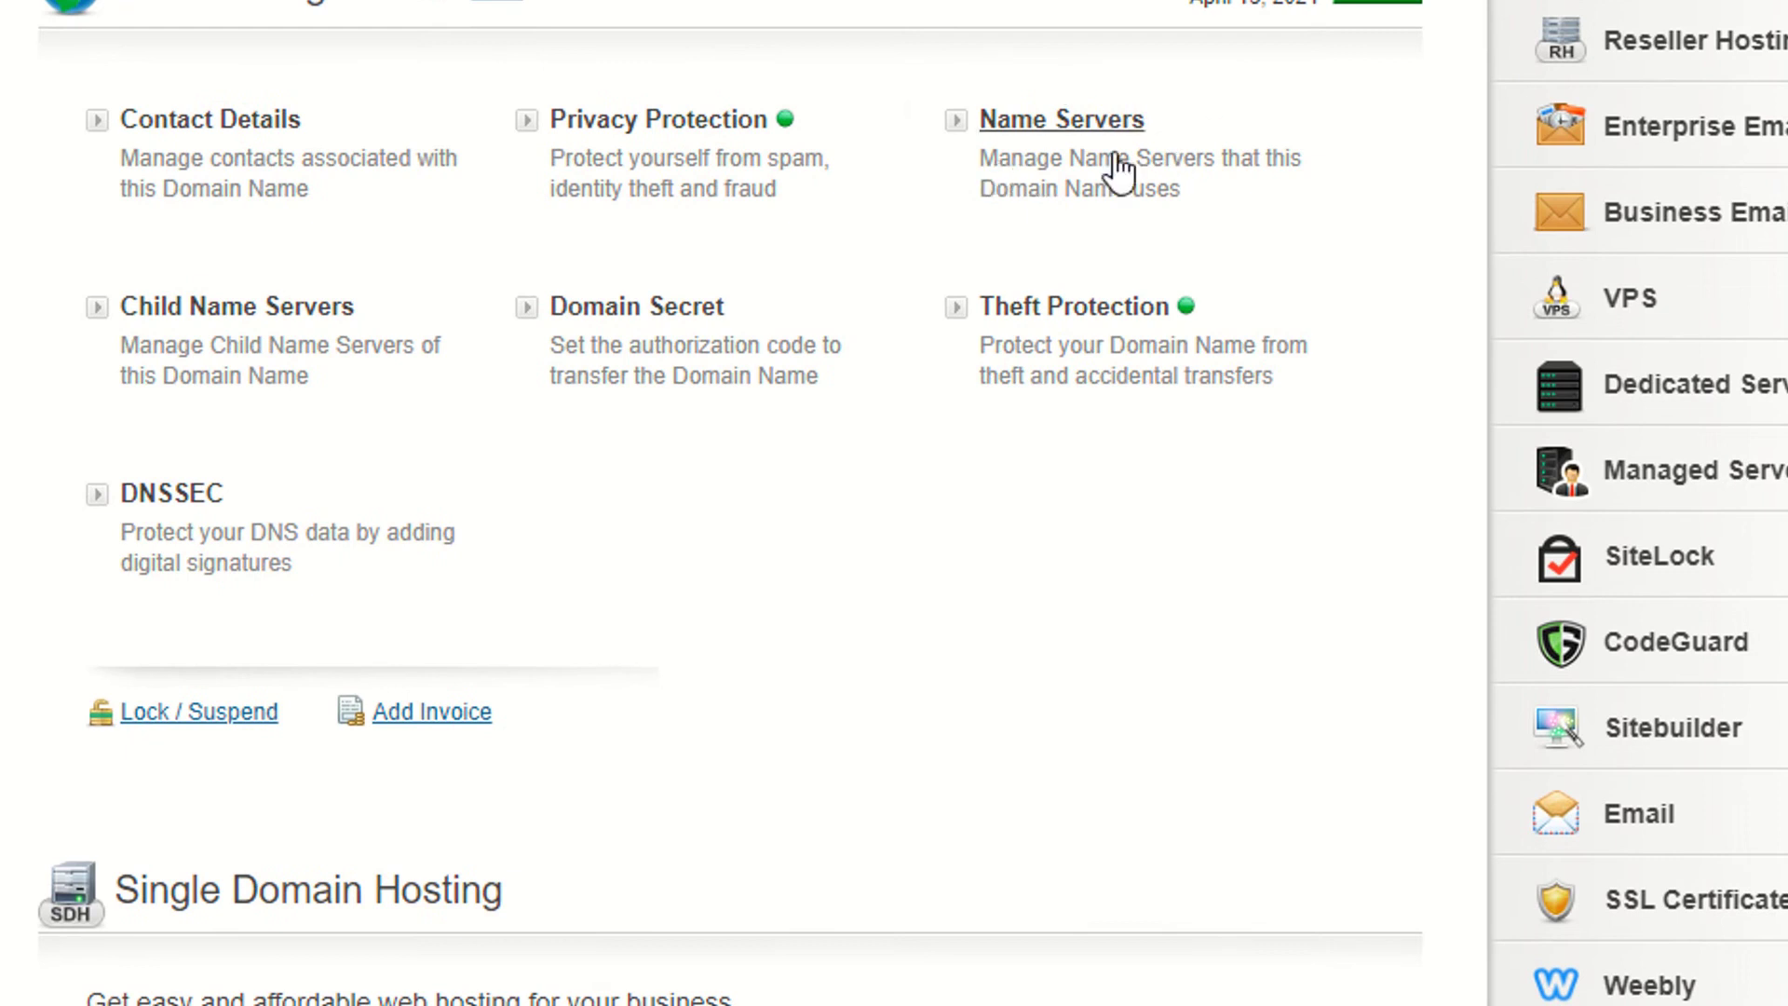
click(1062, 141)
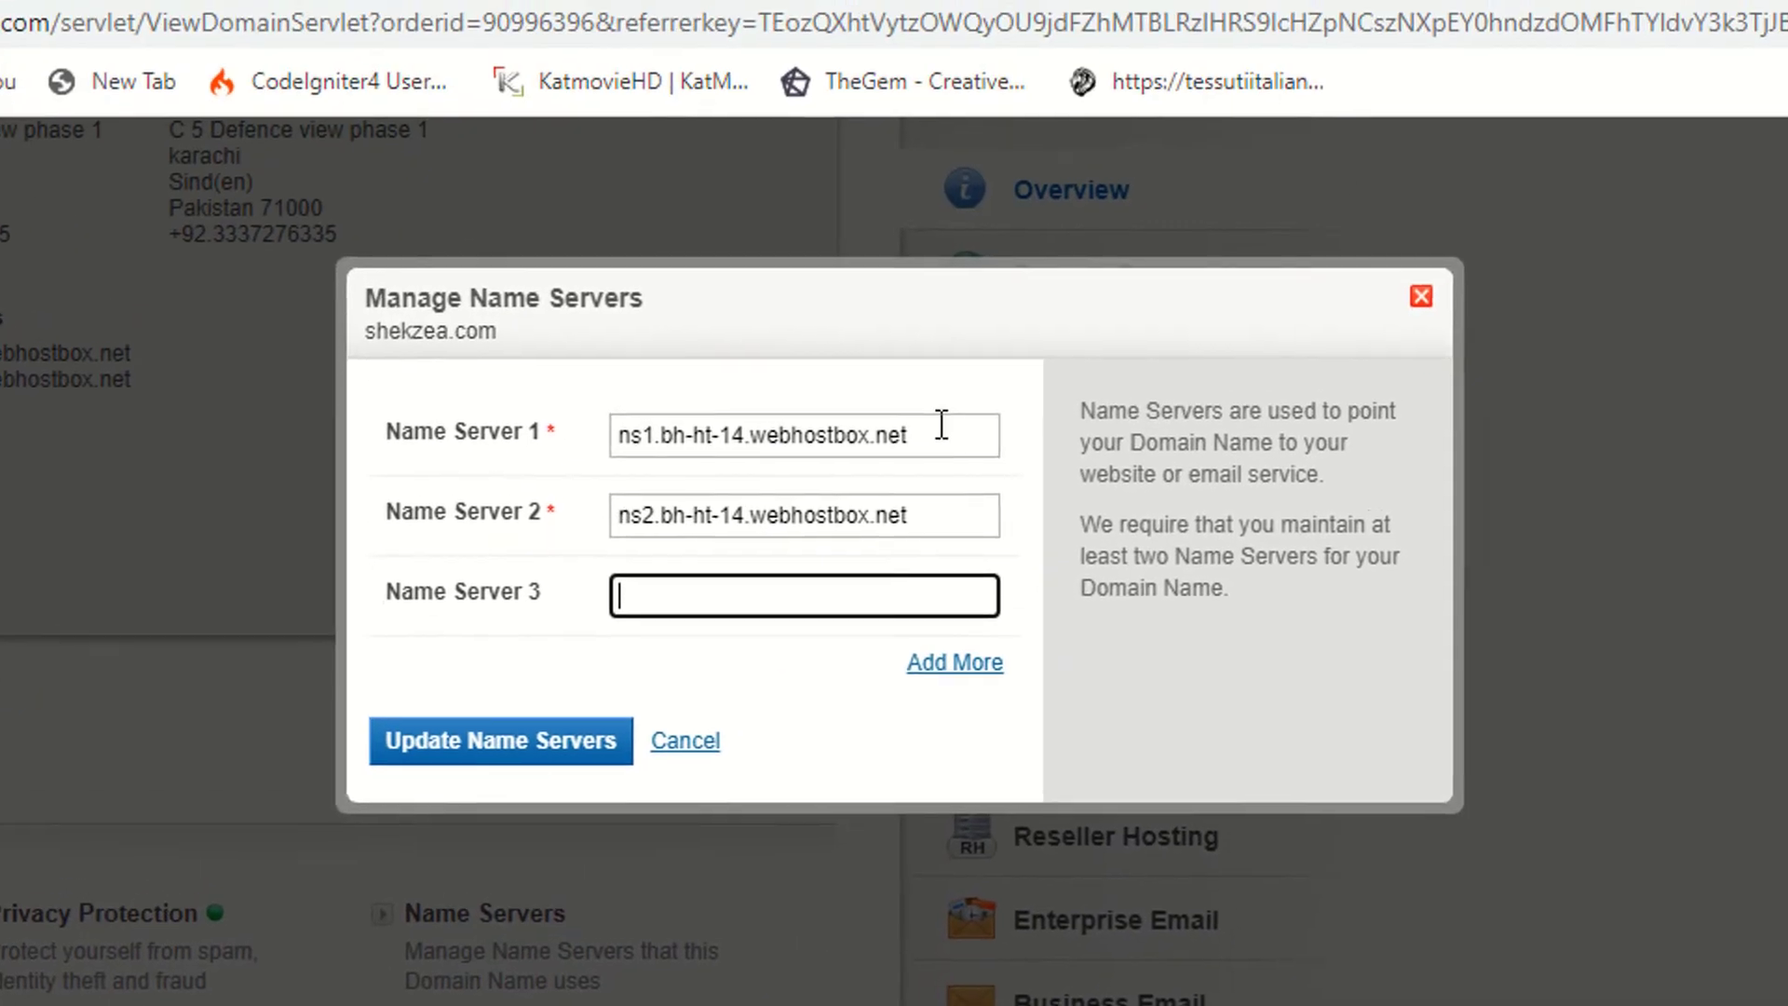
drag(936, 435, 615, 435)
drag(936, 515, 617, 515)
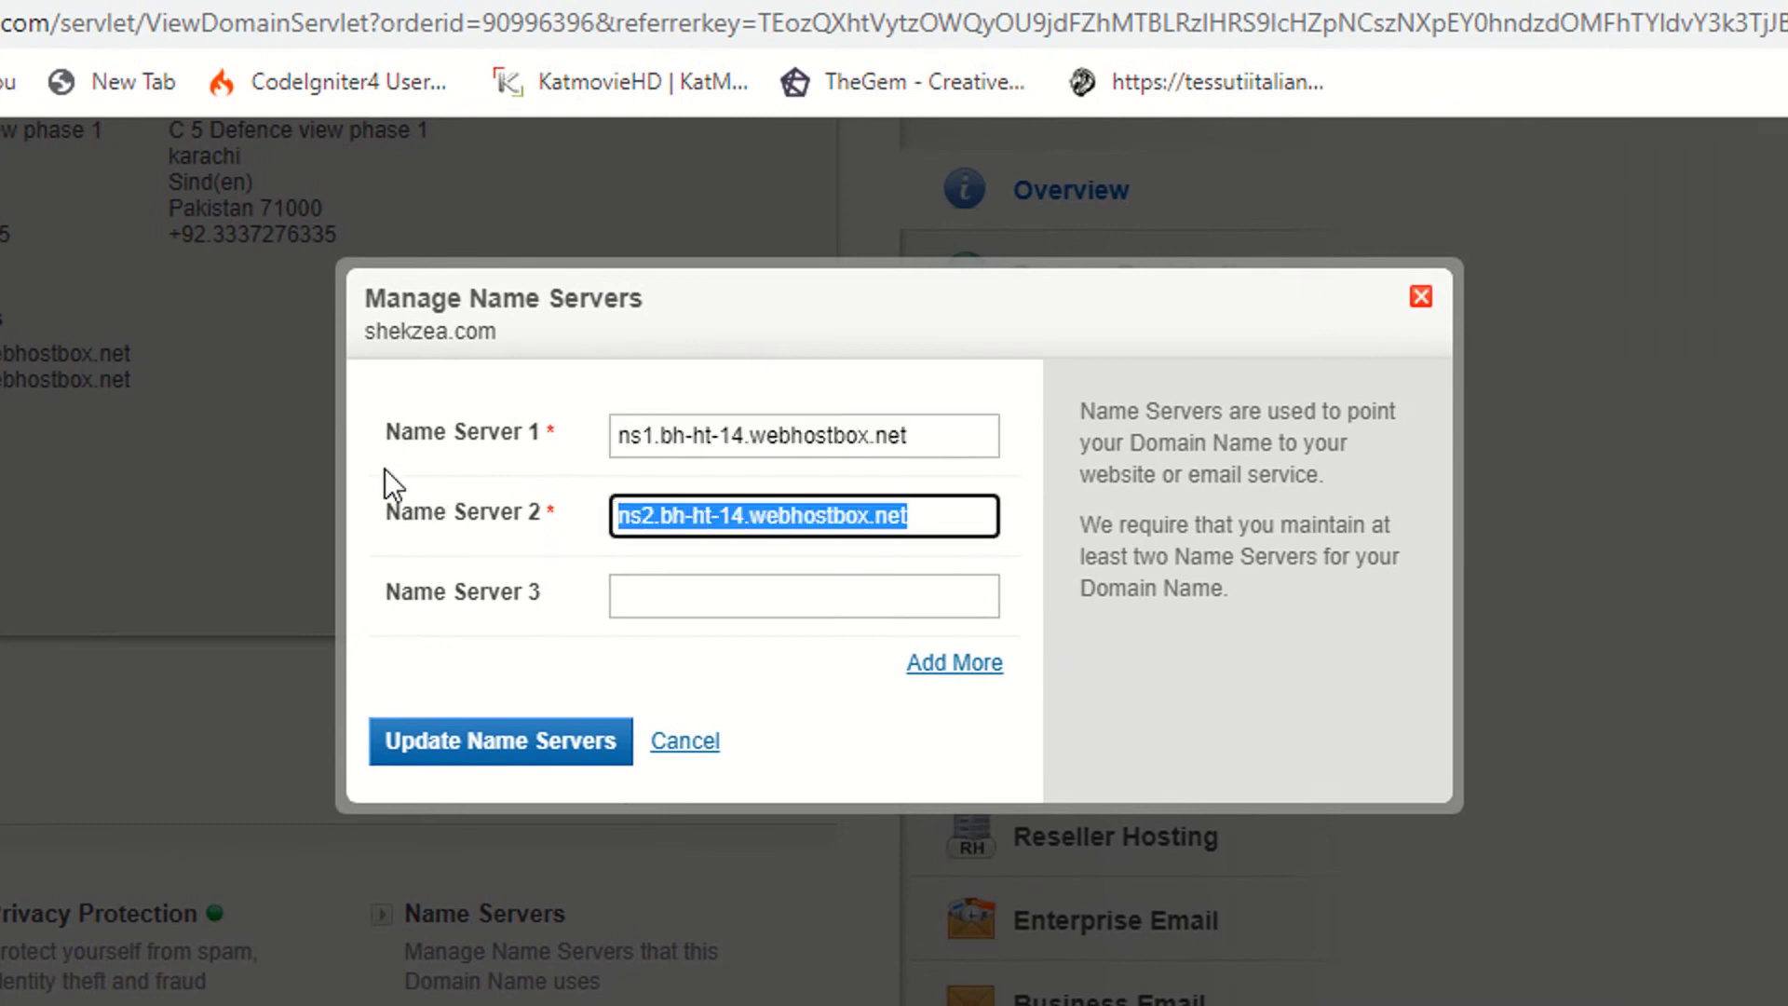
Step: Copy Cloudflare's first nameserver and set Name Server 1 of shekzea.com to harmony.ns.cloudflare.com
key(alt+Tab)
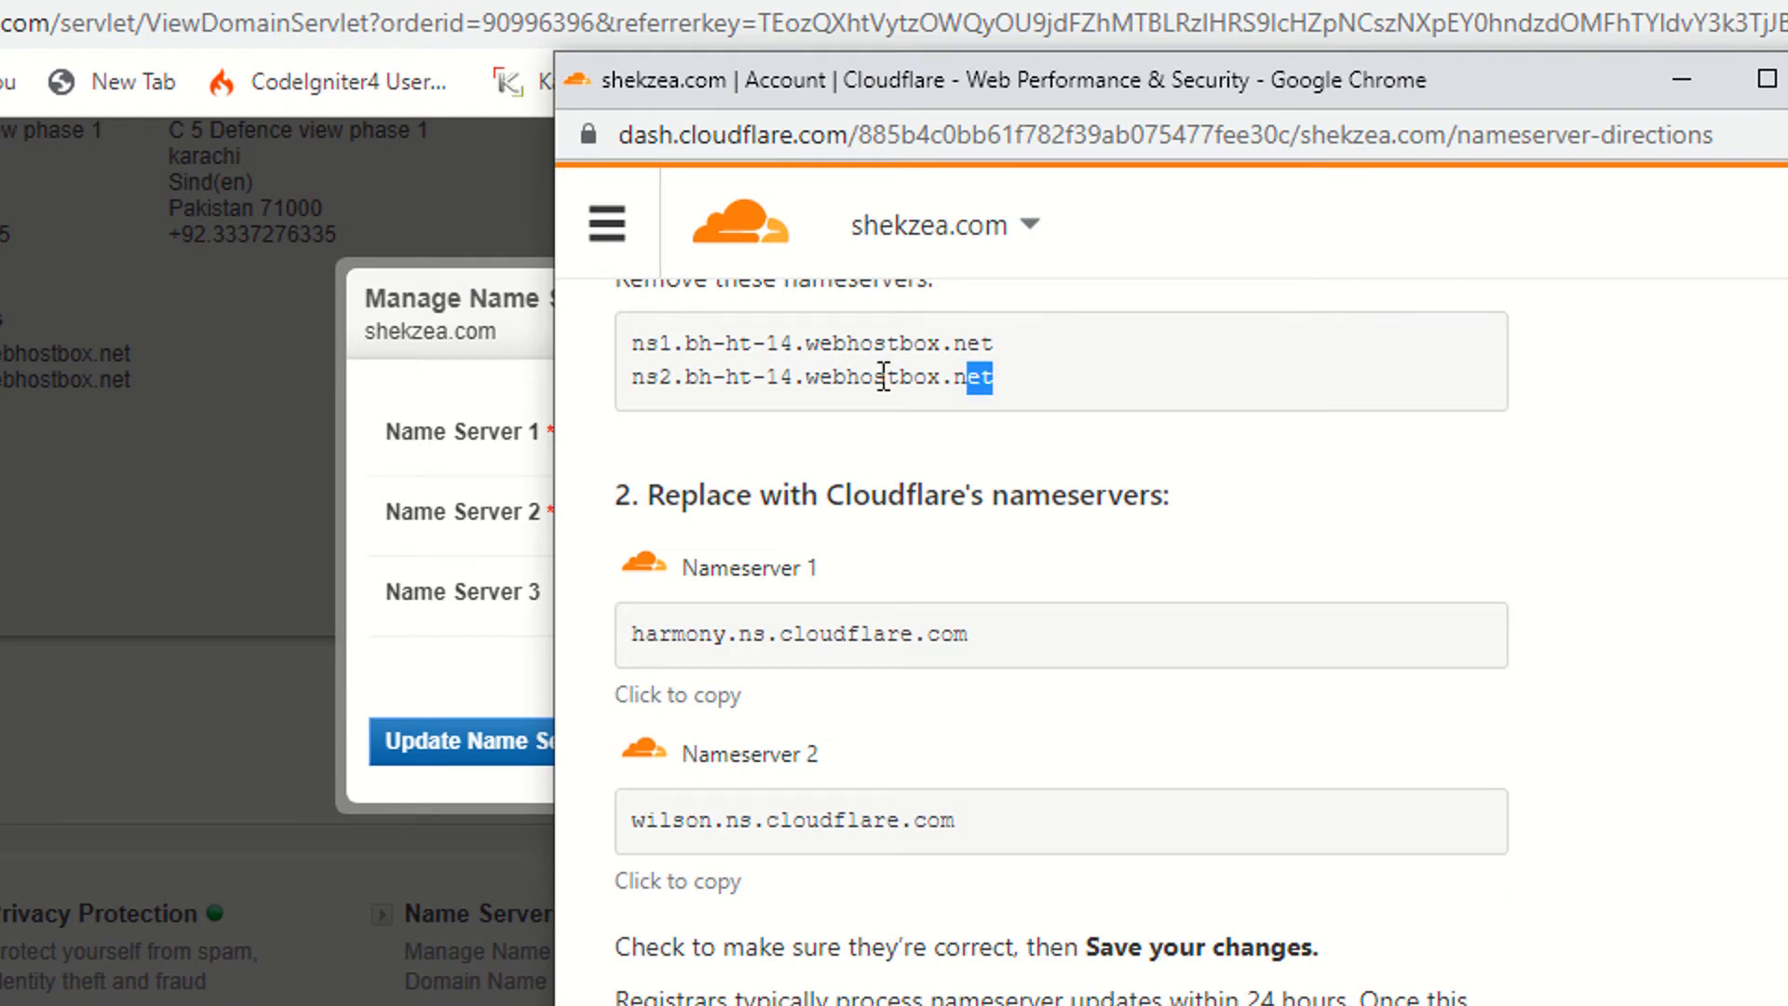
drag(884, 377, 695, 335)
click(943, 643)
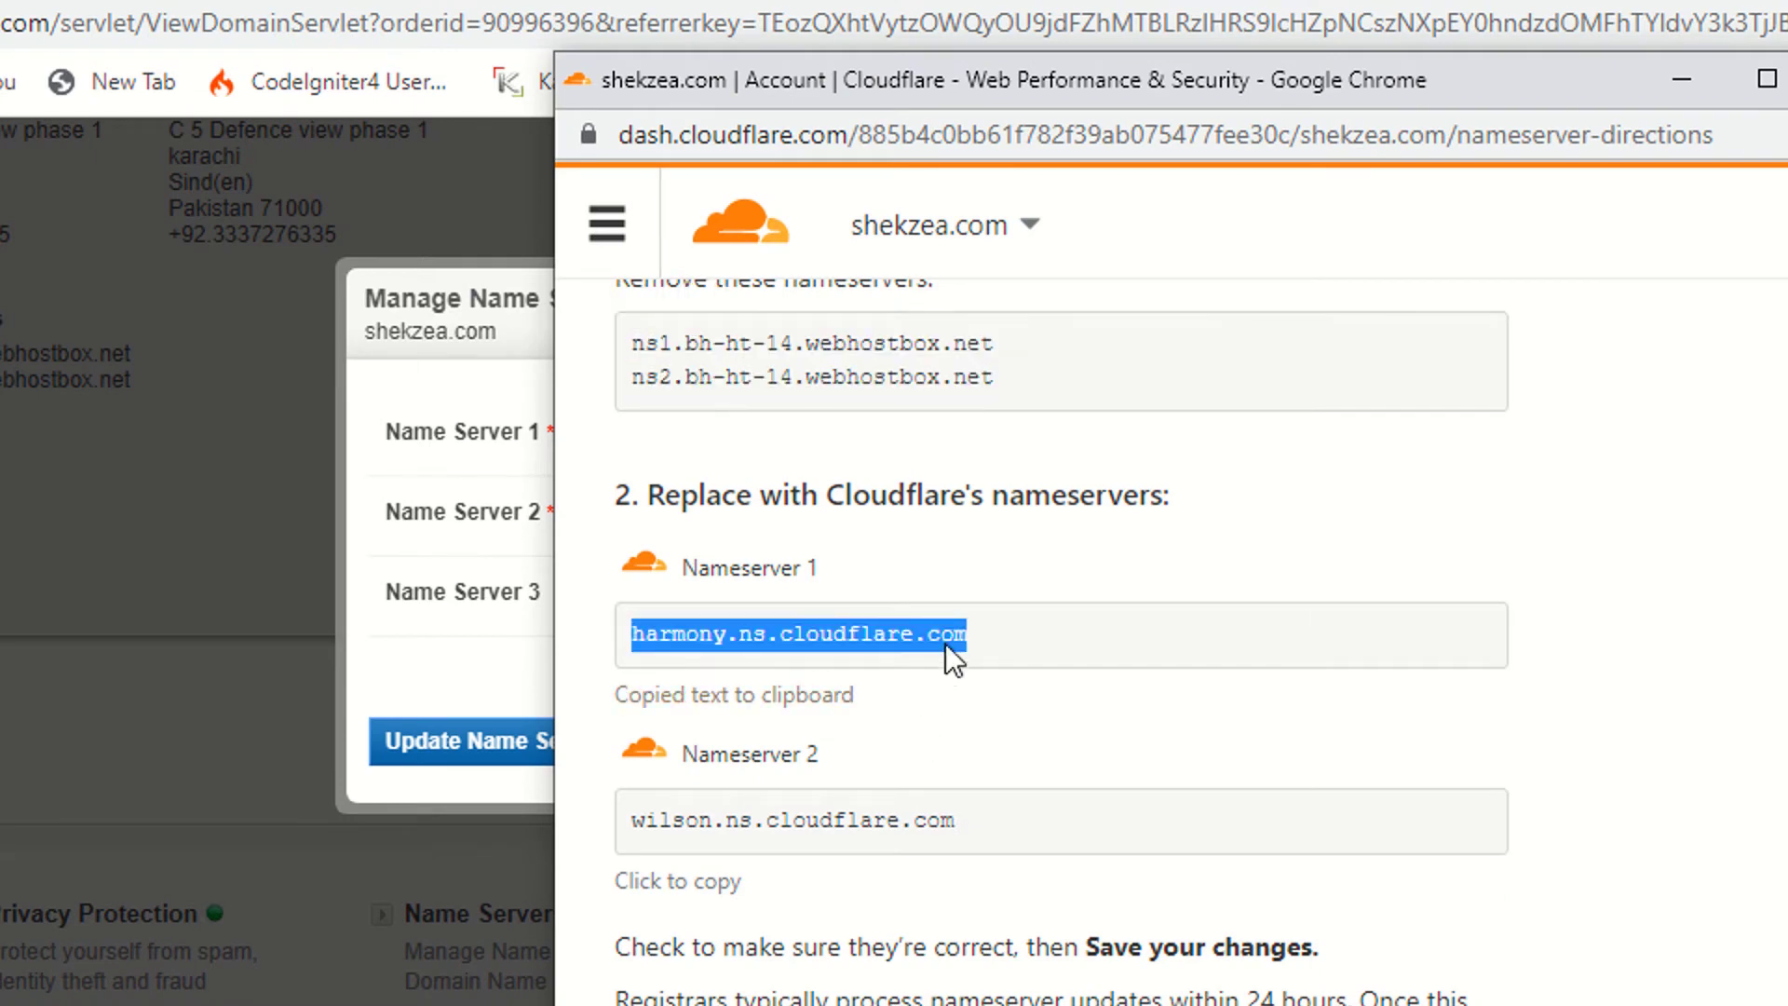
drag(986, 635, 619, 615)
key(alt+Tab)
triple_click(808, 435)
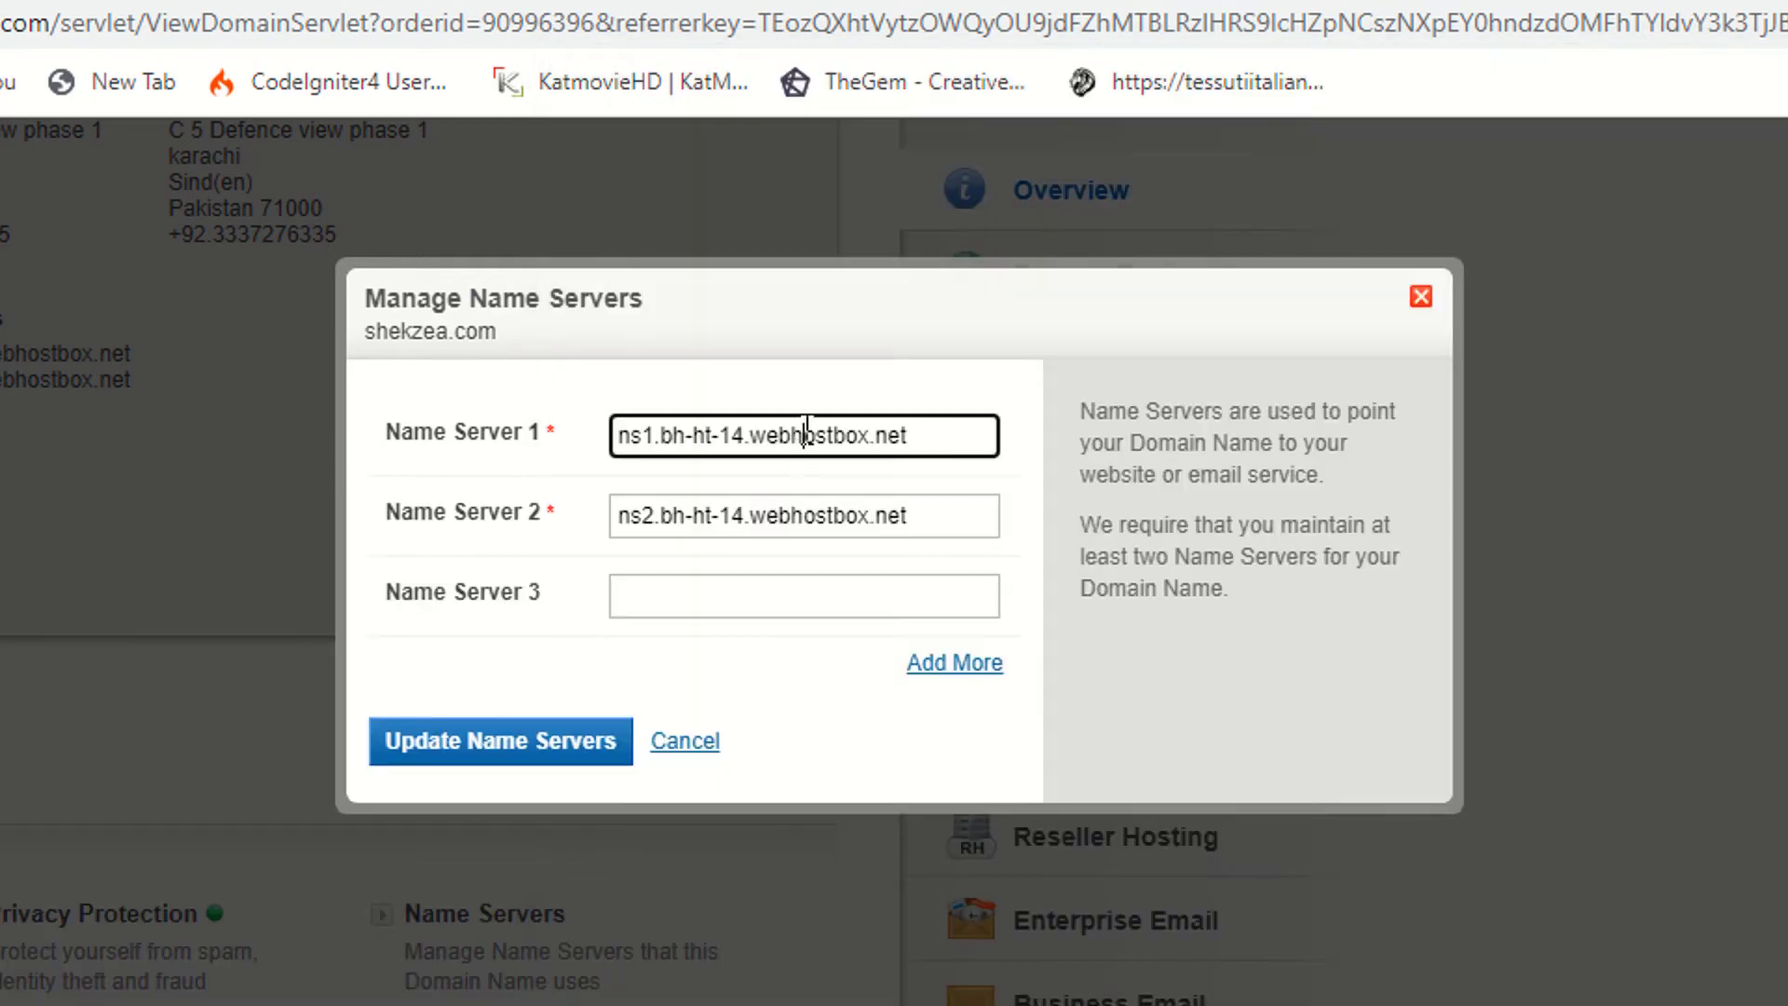
key(ctrl+v)
Step: Set Name Server 2 to wilson.ns.cloudflare.com, copied from Cloudflare, update the name servers and close the dialog
key(alt+Tab)
drag(969, 816, 628, 809)
key(alt+Tab)
key(Tab)
key(ctrl+v)
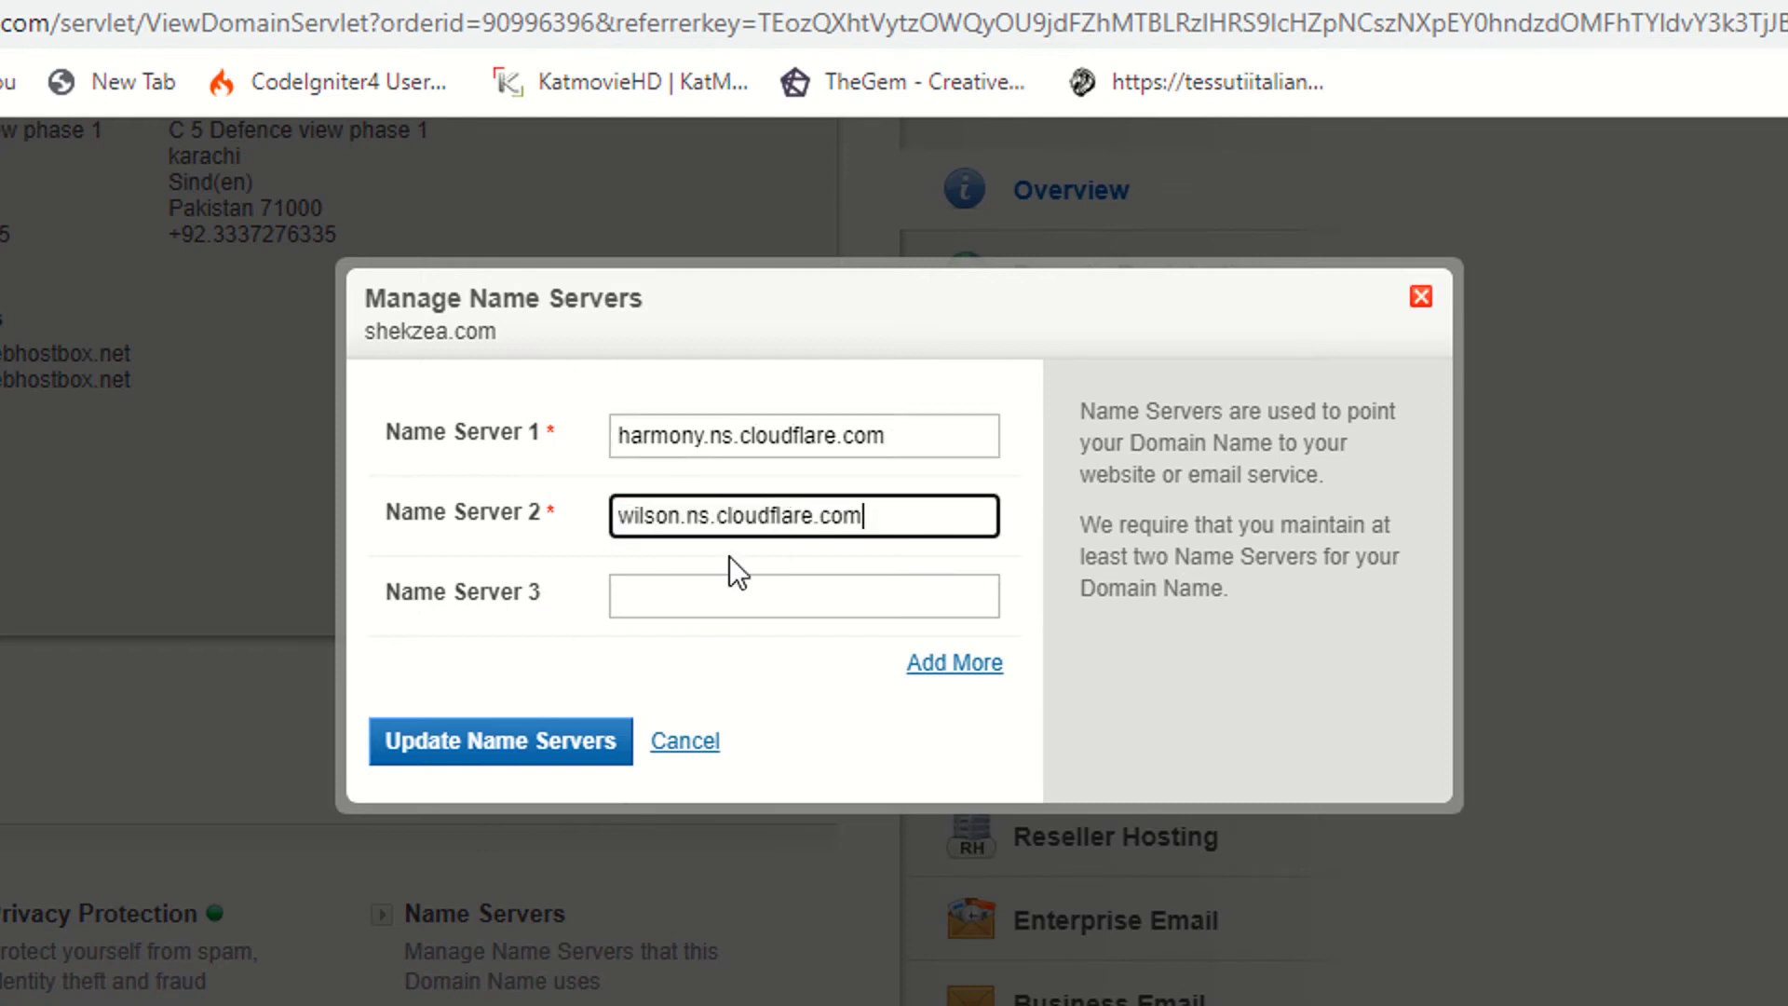
click(444, 745)
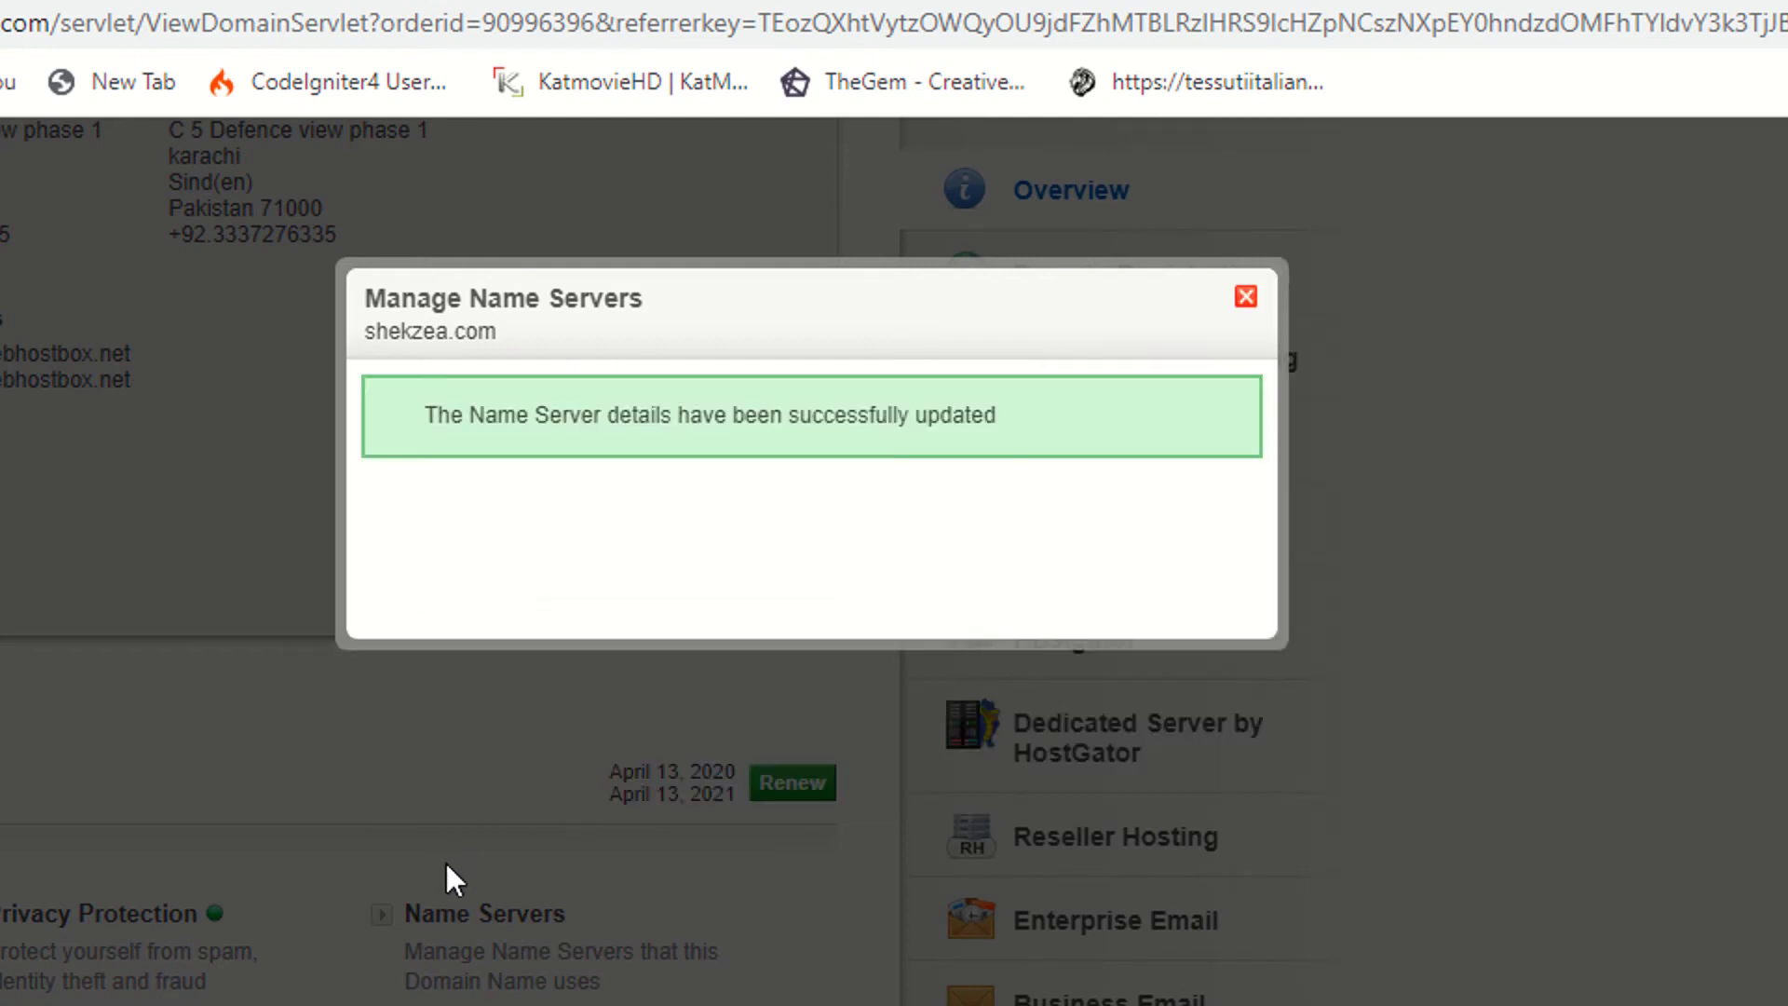
click(1253, 296)
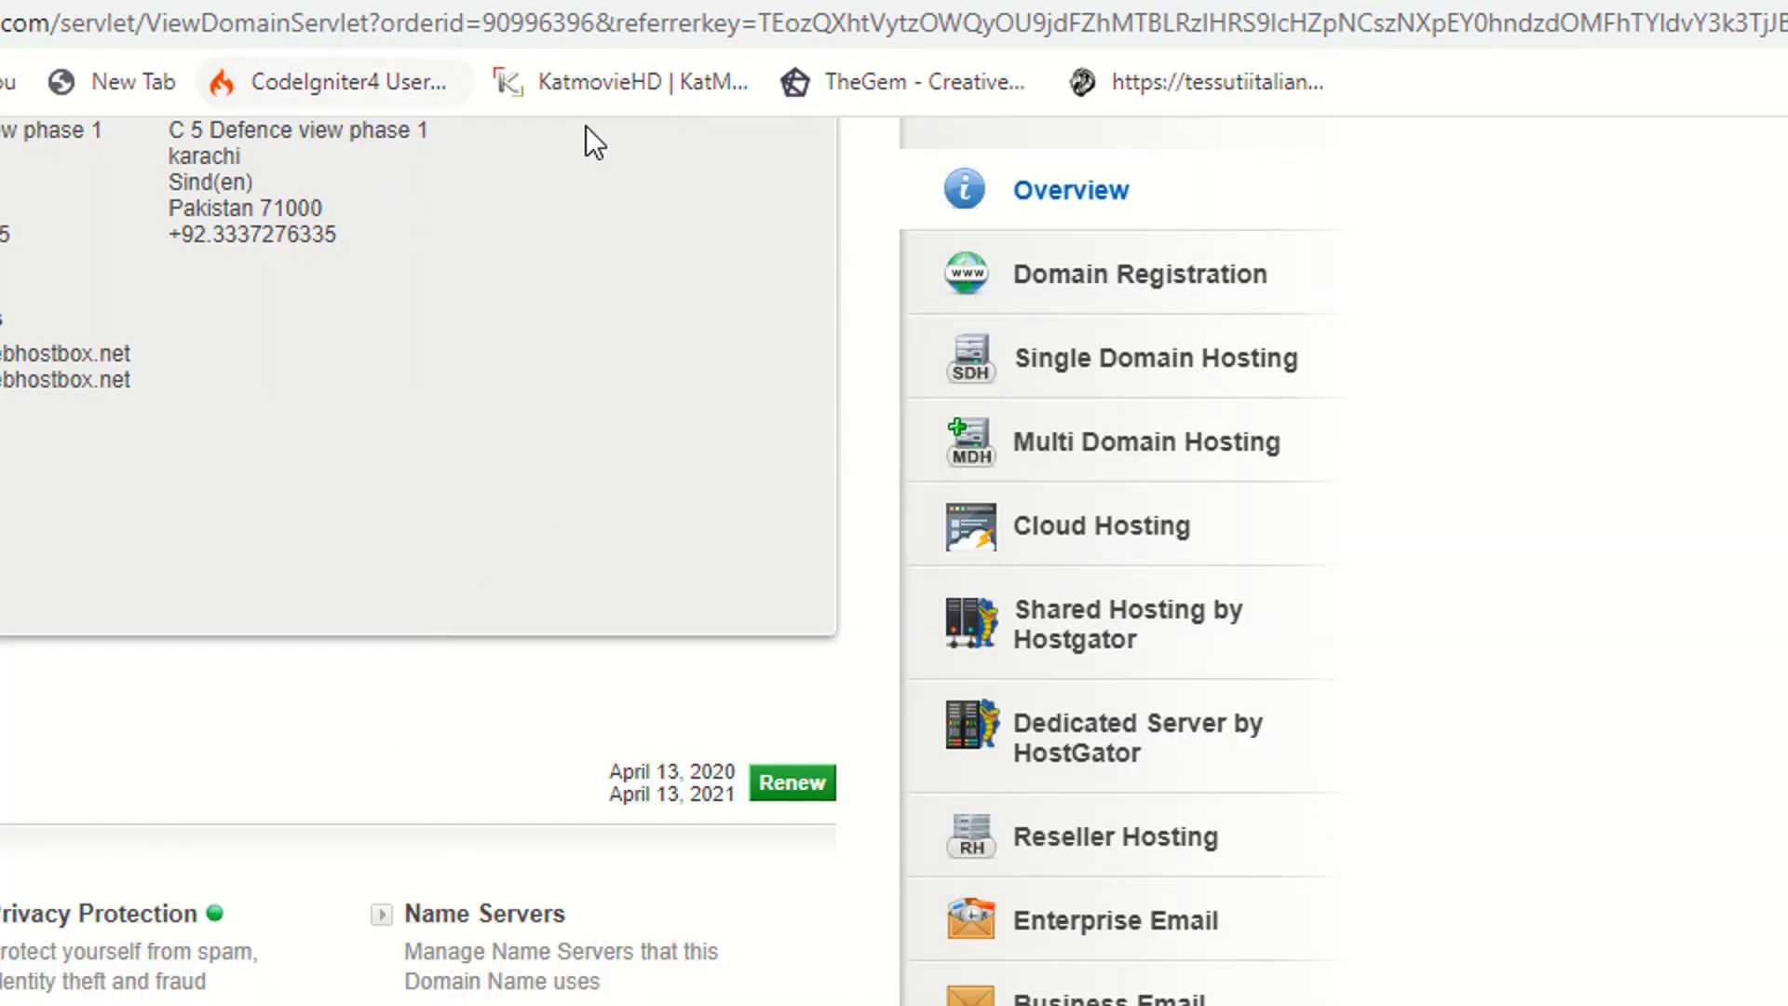
Step: Switch to the WordPress site's browser tab and load the Shekzea homepage
key(ctrl+Tab)
key(ctrl+Tab)
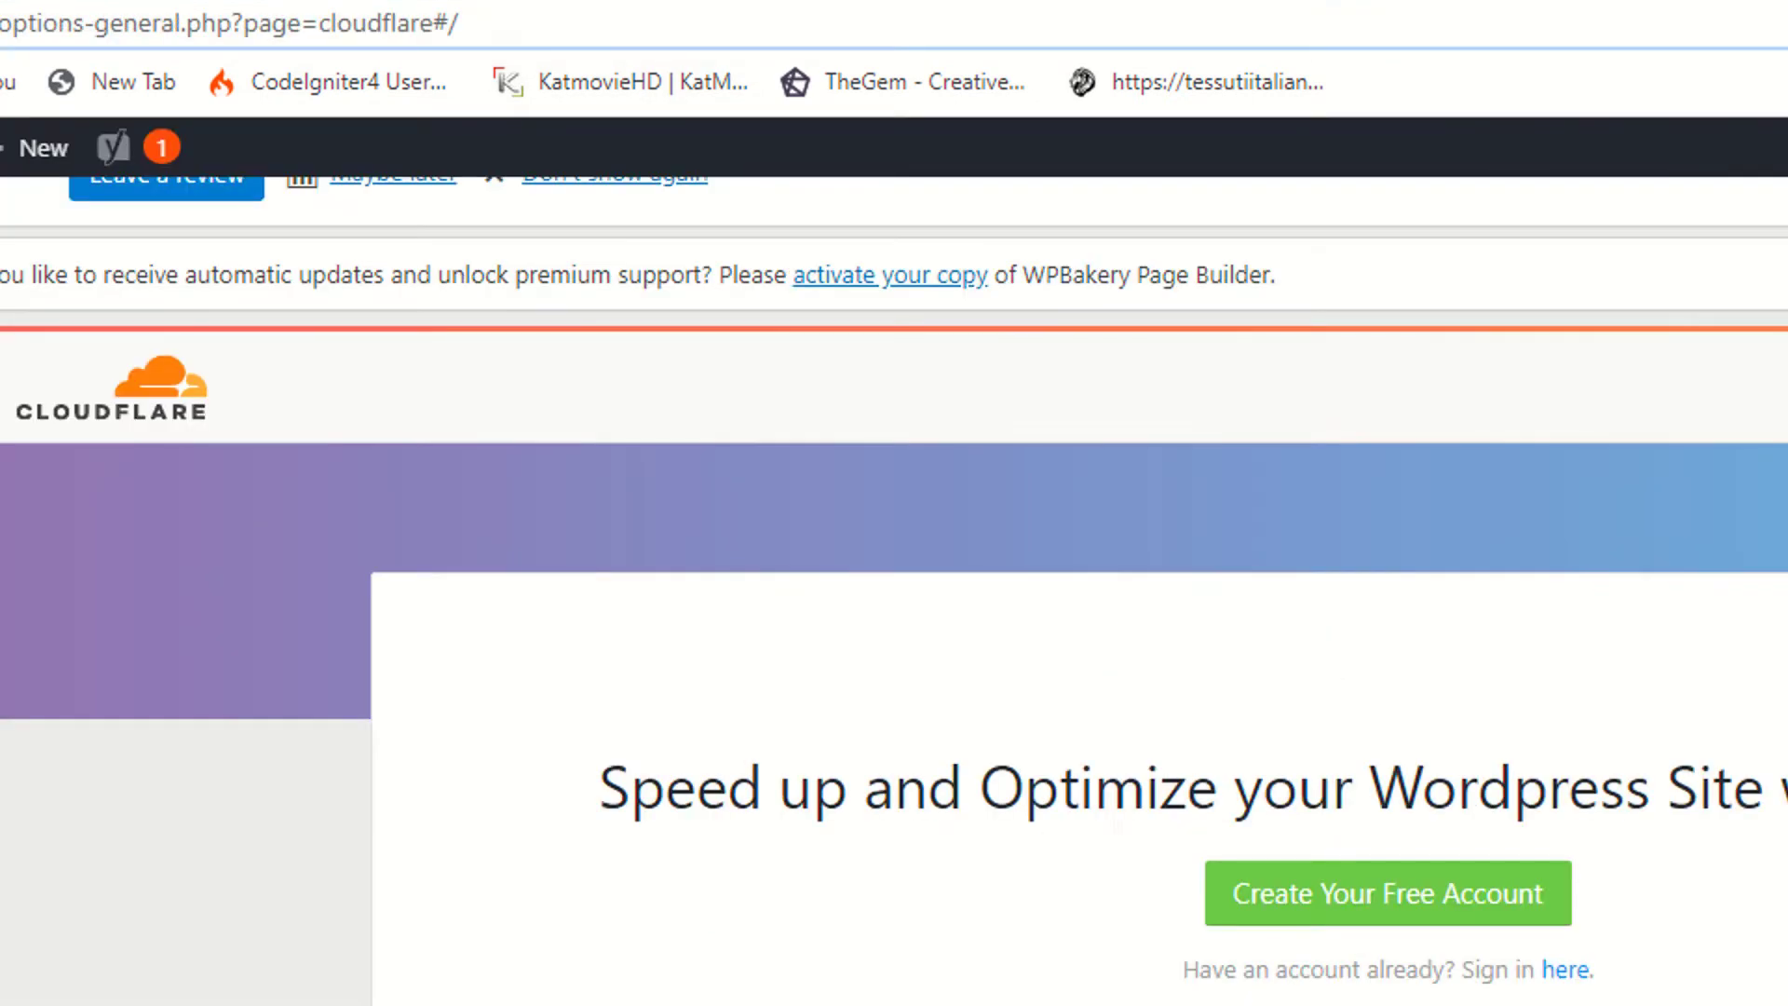
key(Return)
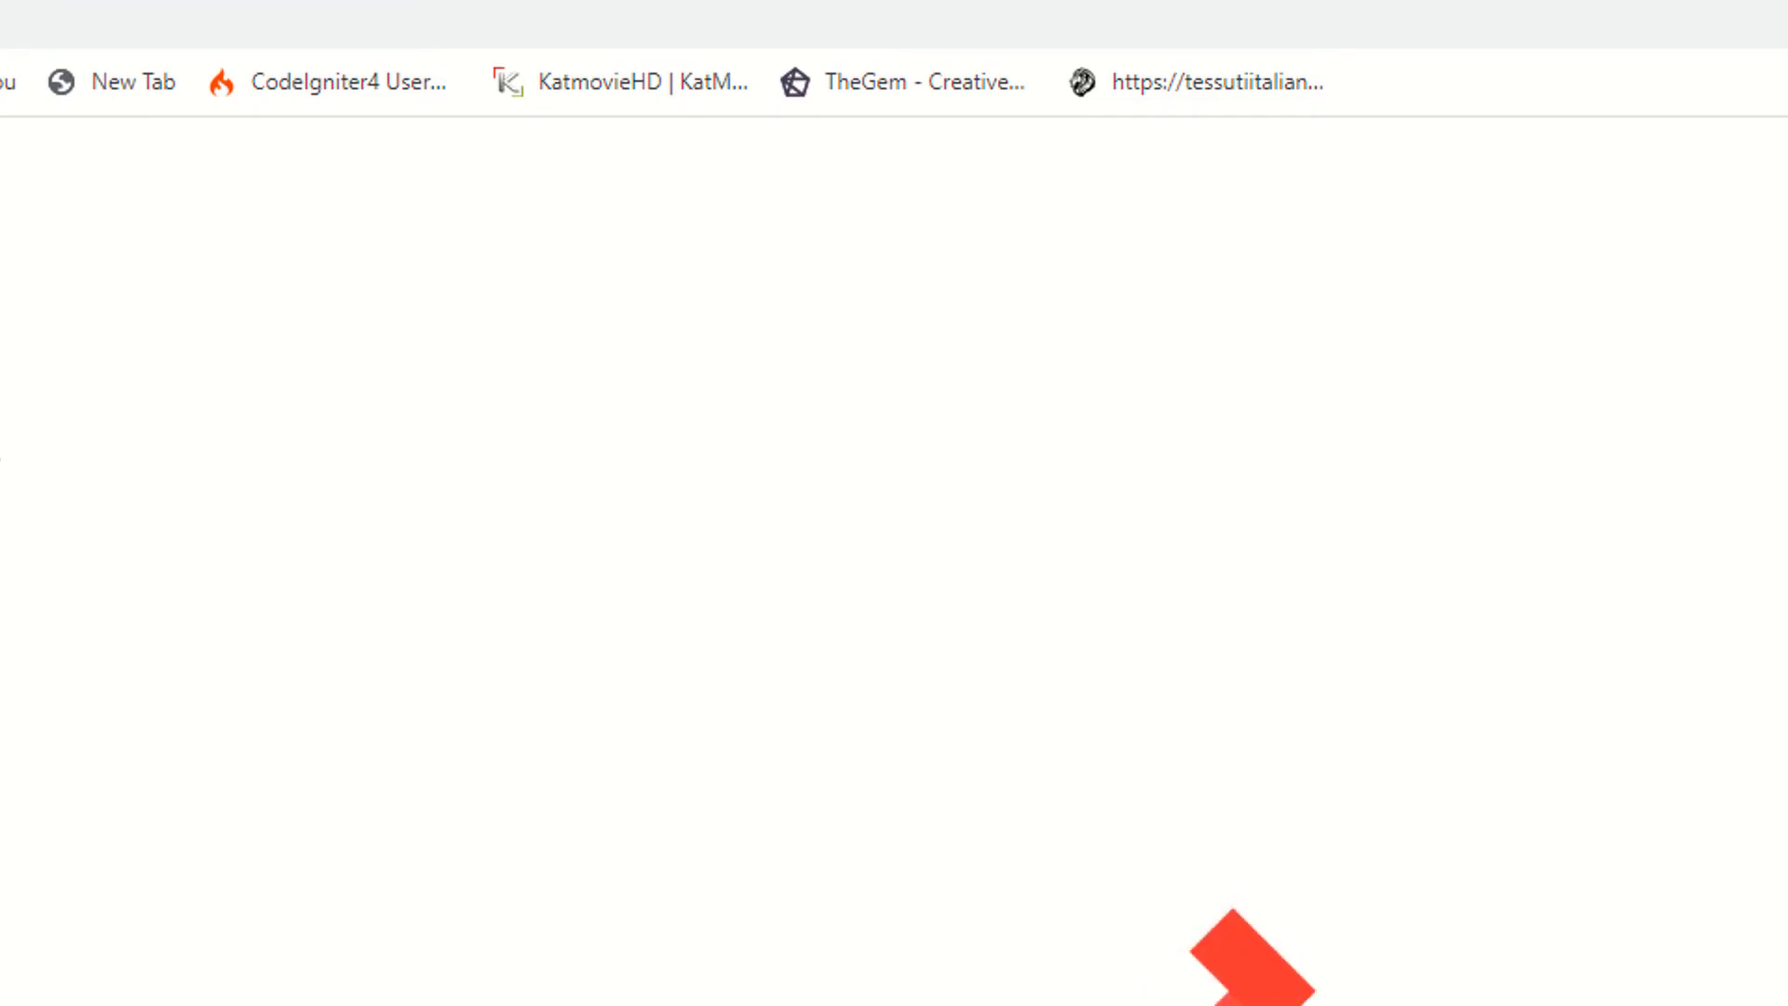
Step: Return to Cloudflare's nameserver directions, request the nameserver check and continue to the Quick Start Guide
key(alt+Tab)
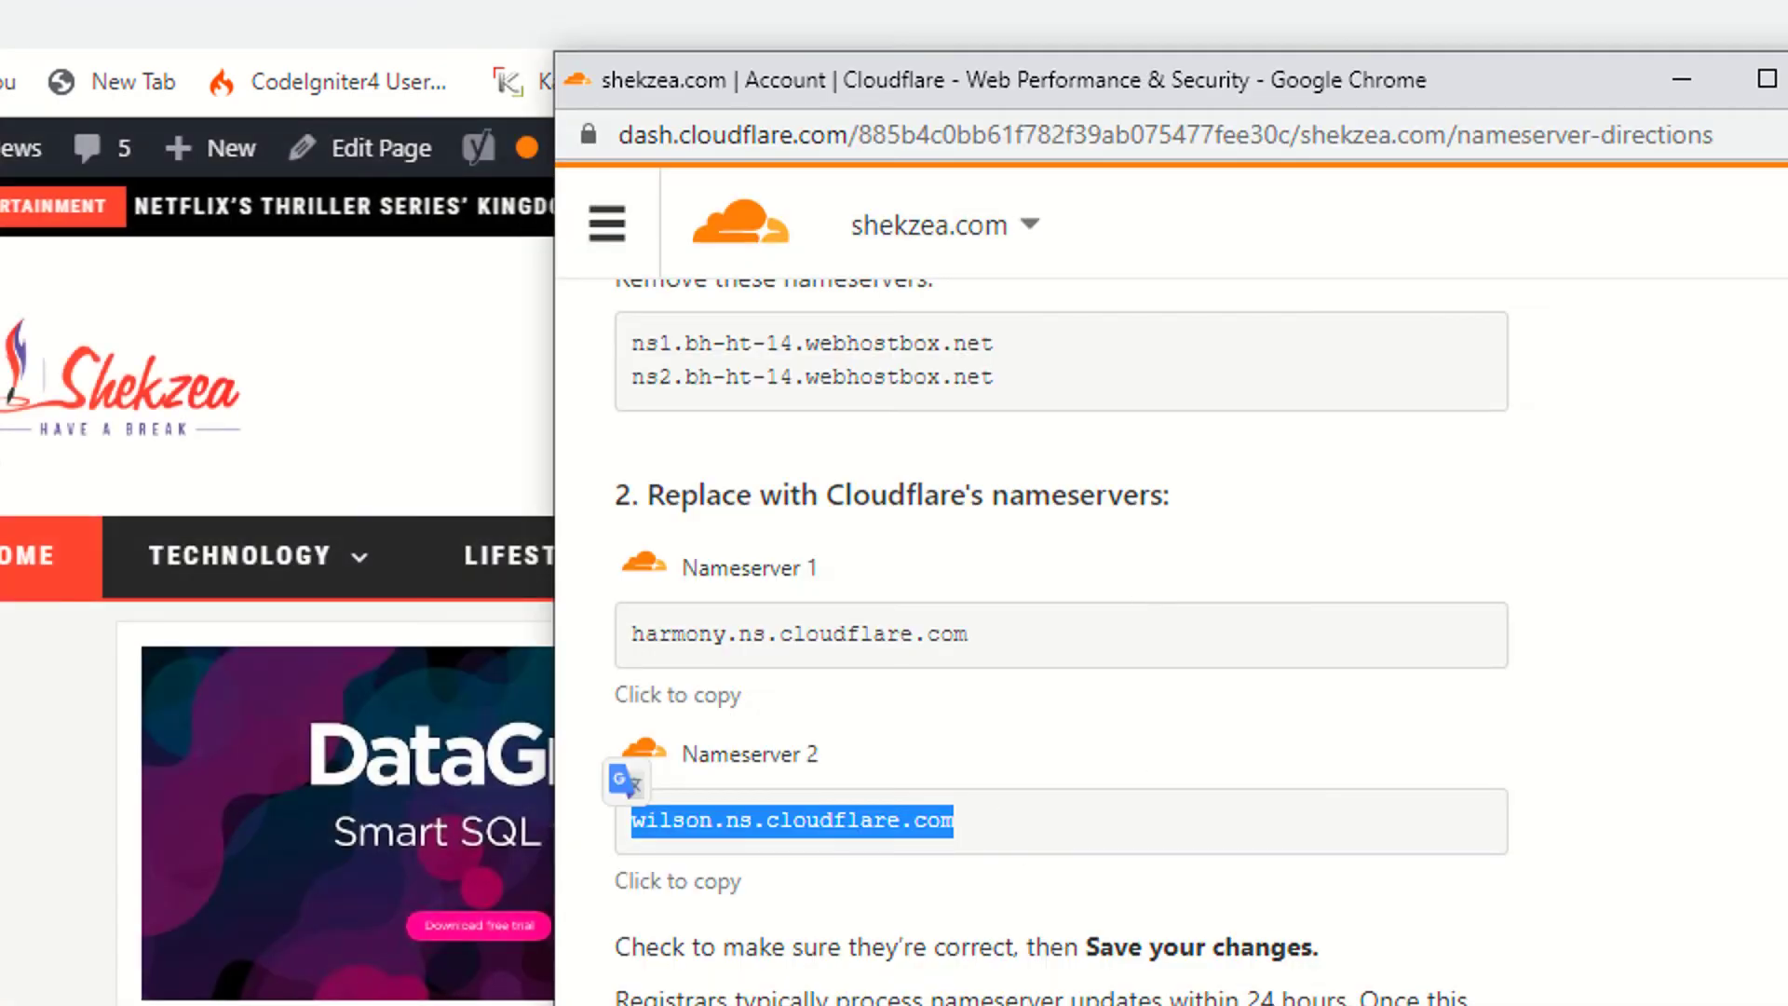
scroll(989, 1001, down, 2)
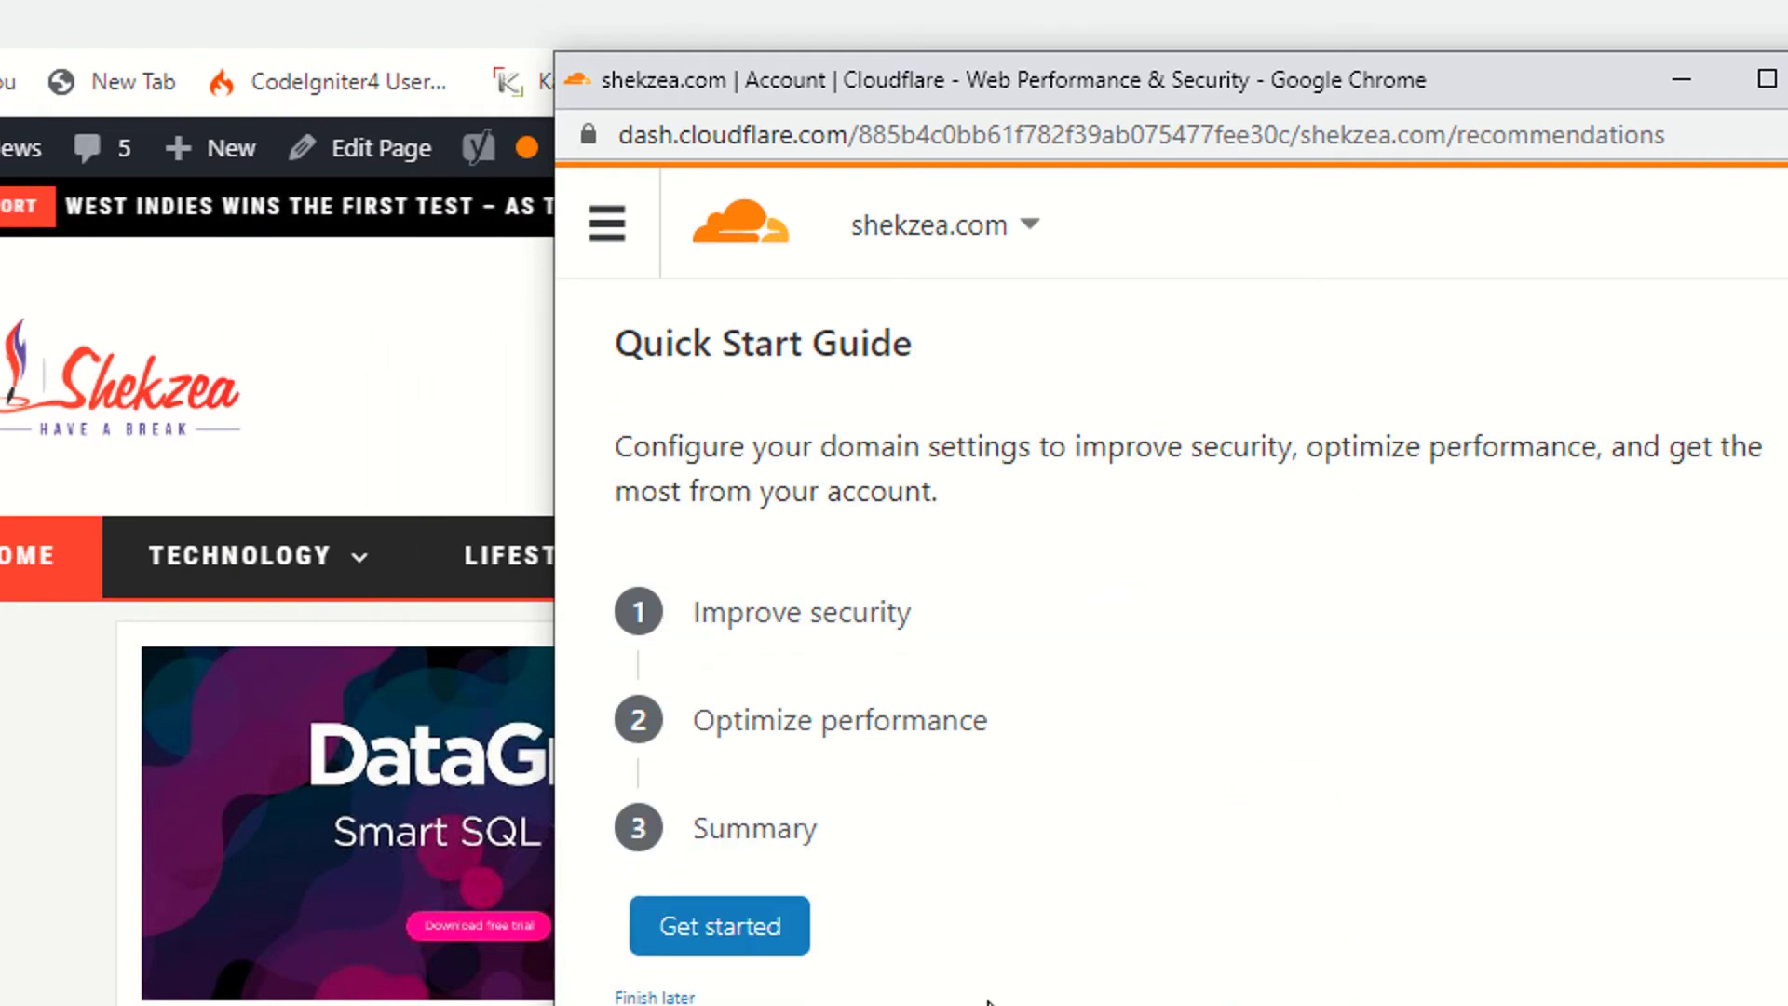
scroll(922, 643, up, 2)
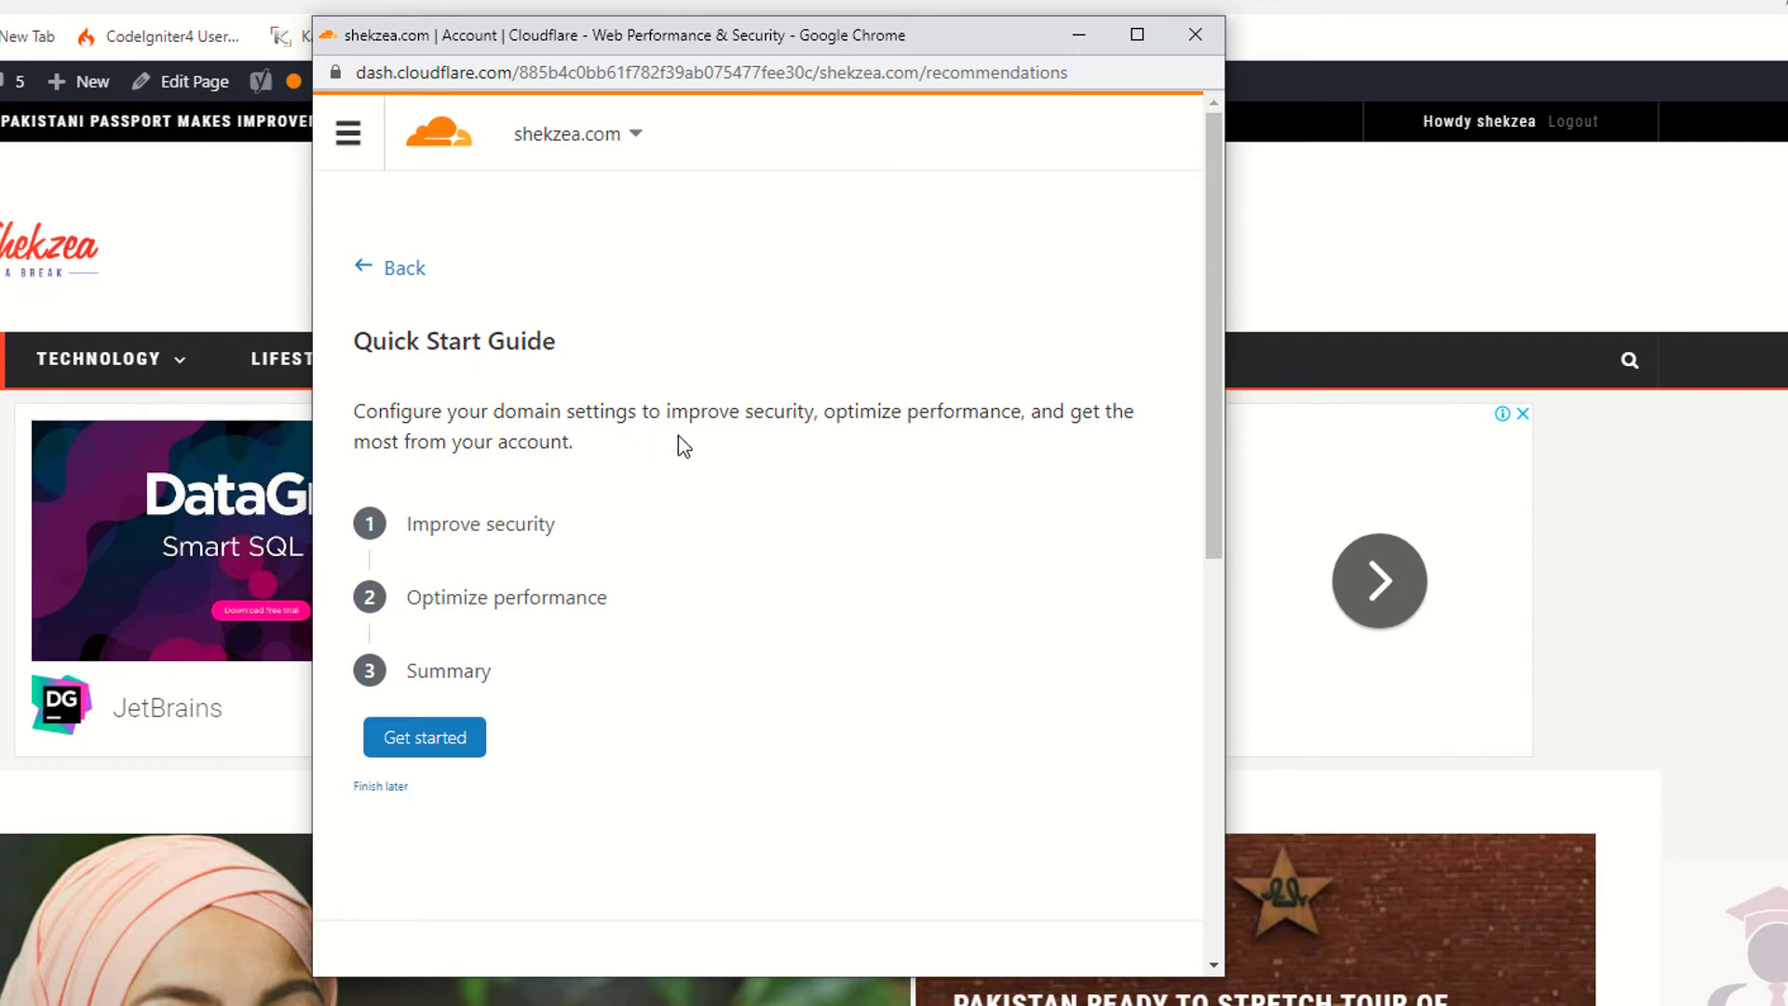
Step: Start the Improve security section and save the SSL/TLS encryption mode as Full
click(475, 527)
scroll(804, 177, down, 2)
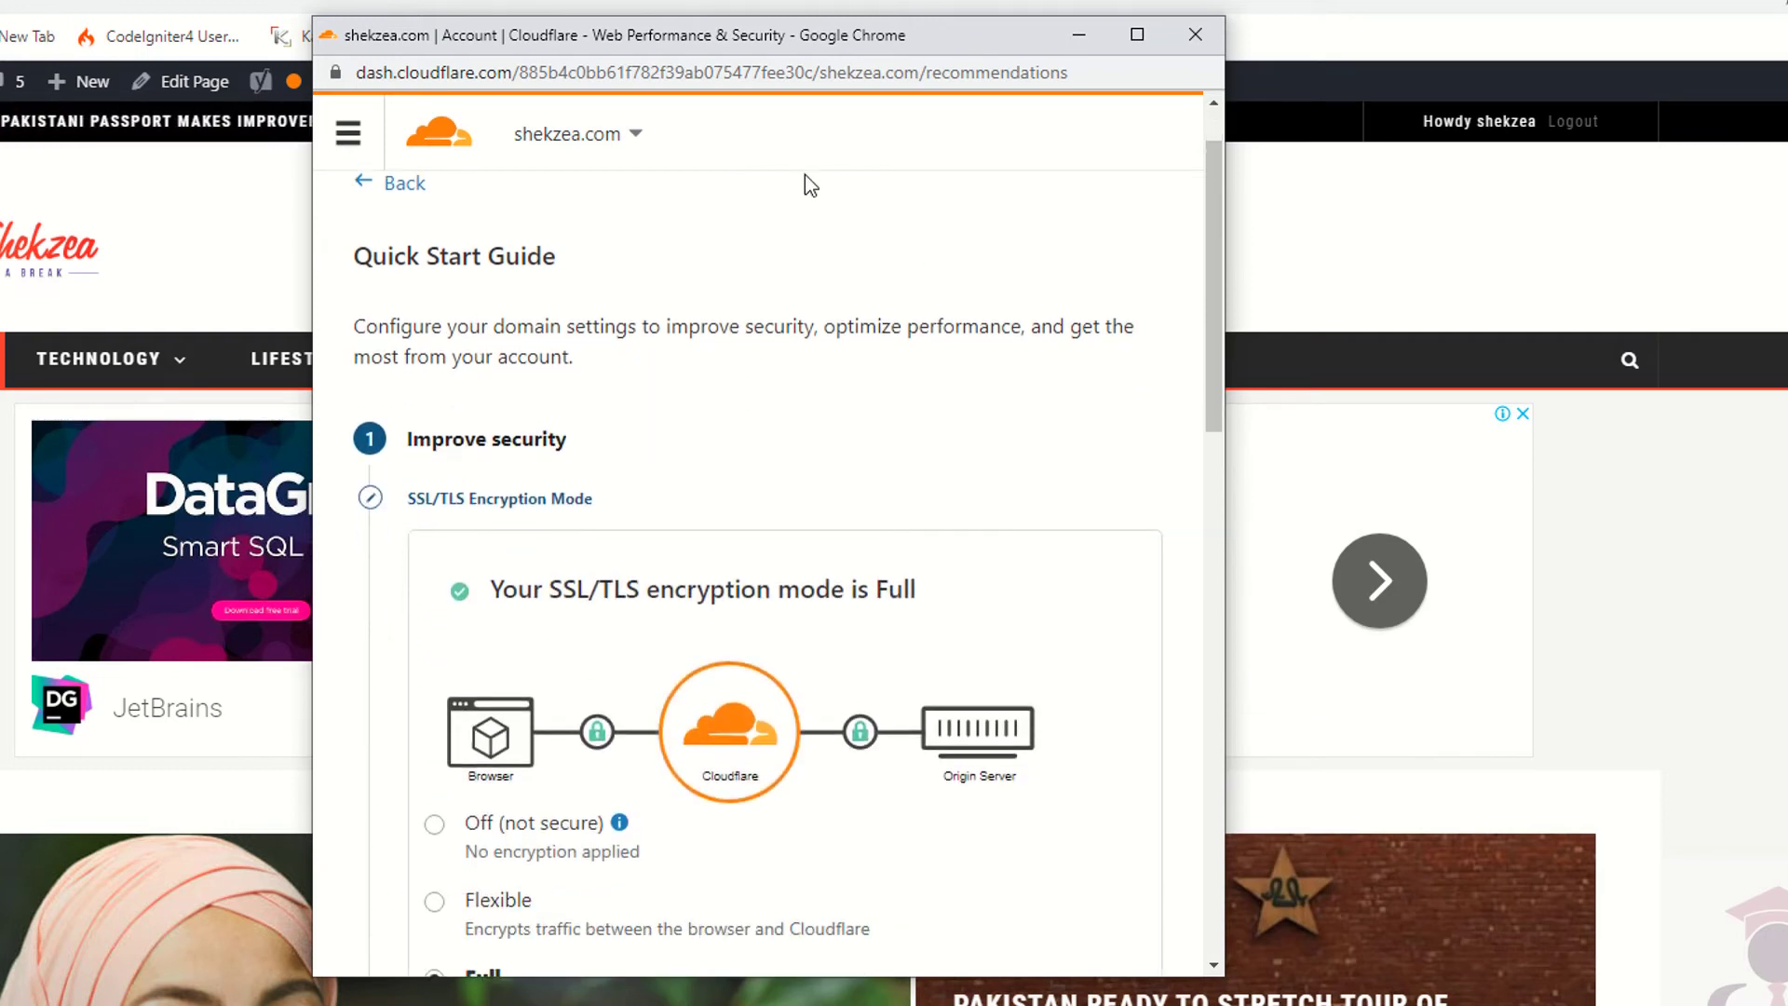
scroll(715, 347, down, 3)
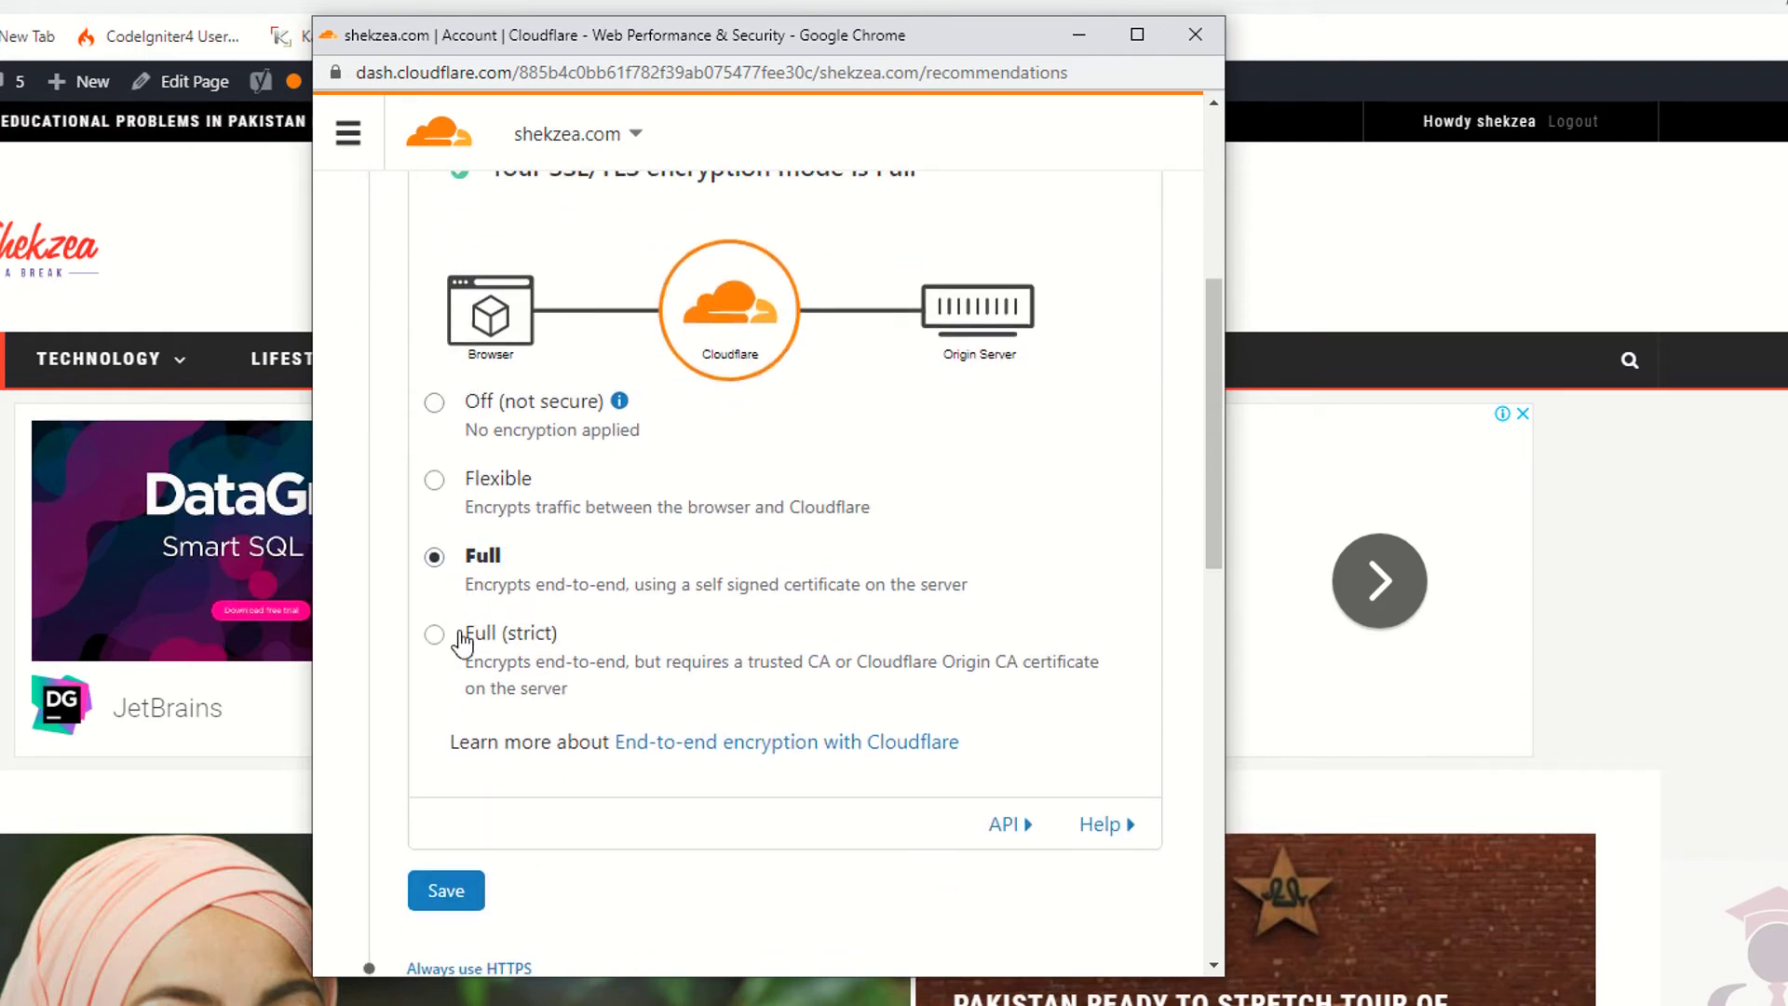
click(456, 893)
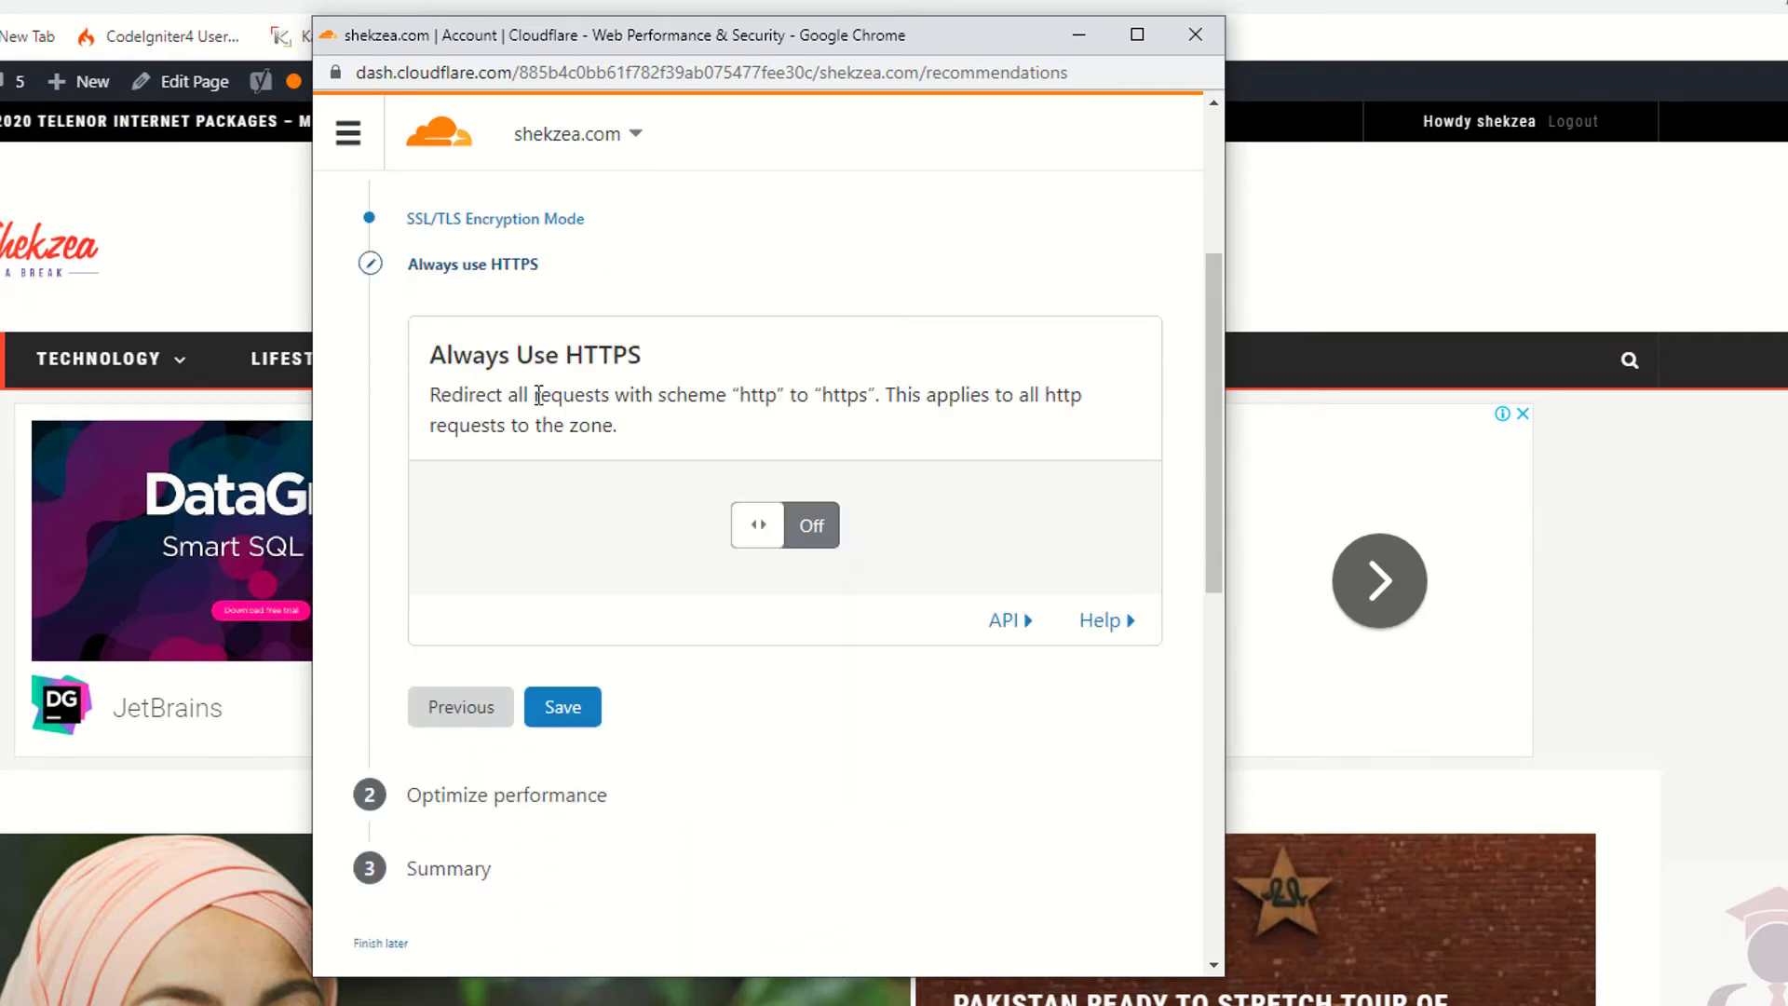
Step: Turn on Always Use HTTPS to redirect all http requests to https and save the setting
click(754, 539)
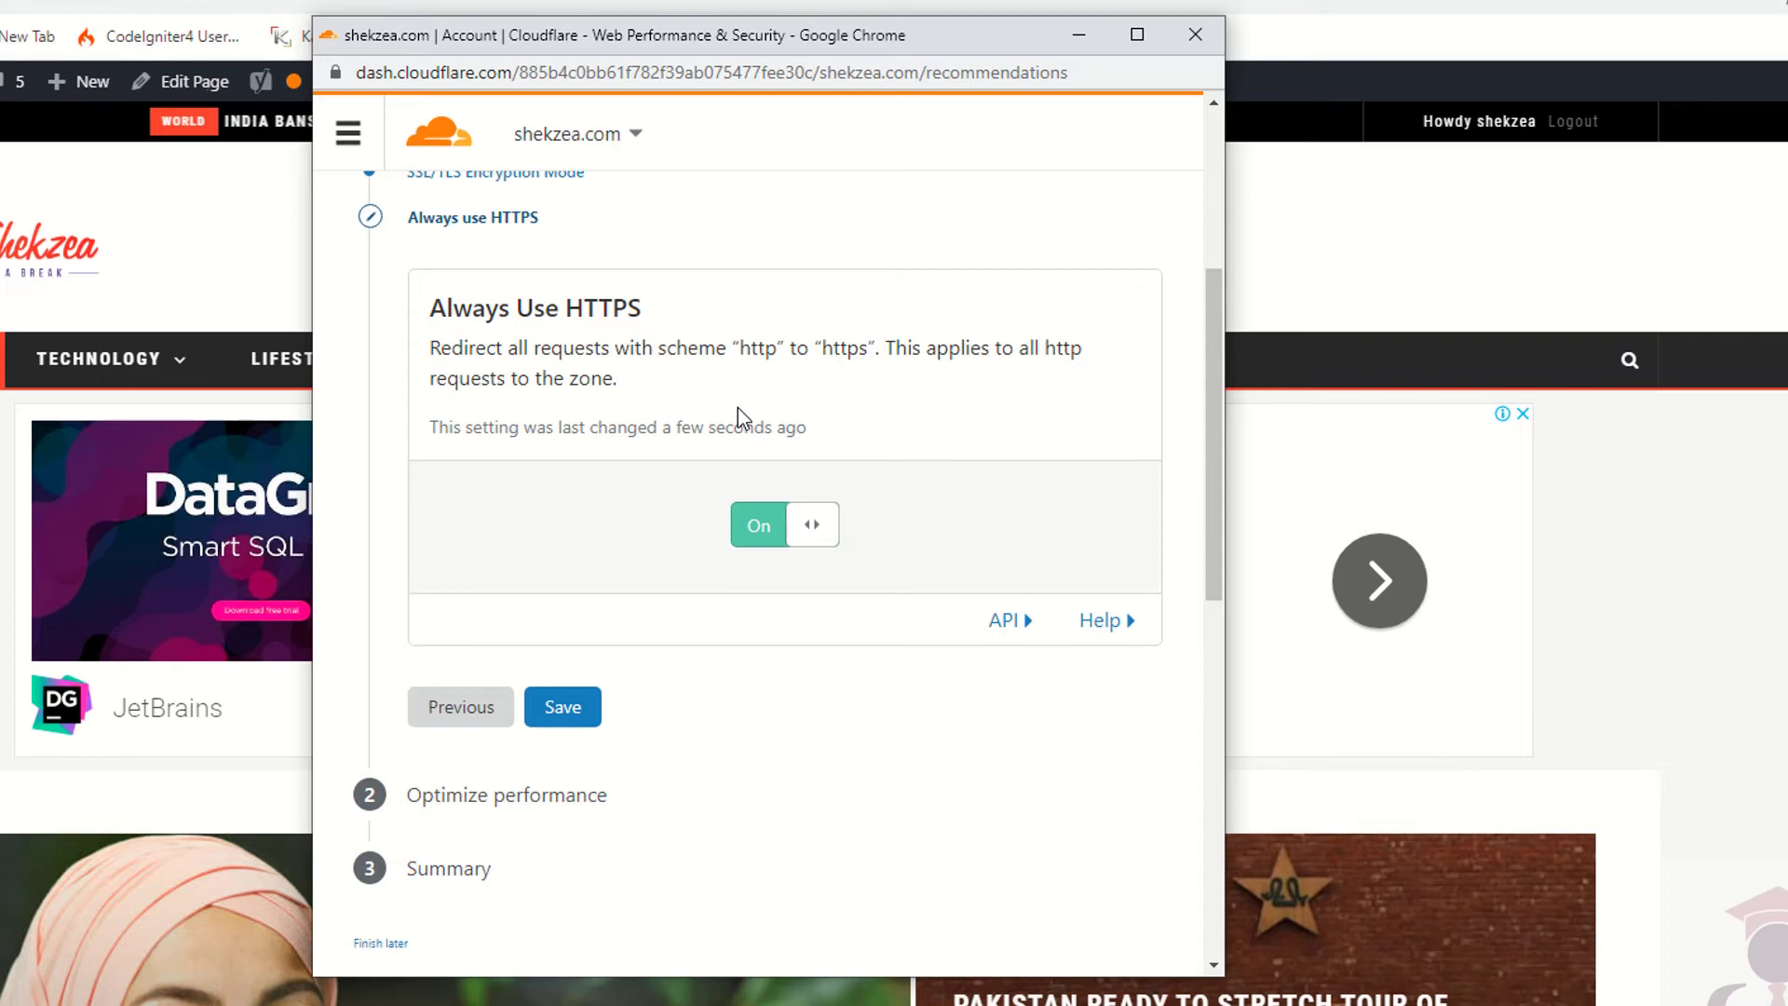
double_click(839, 350)
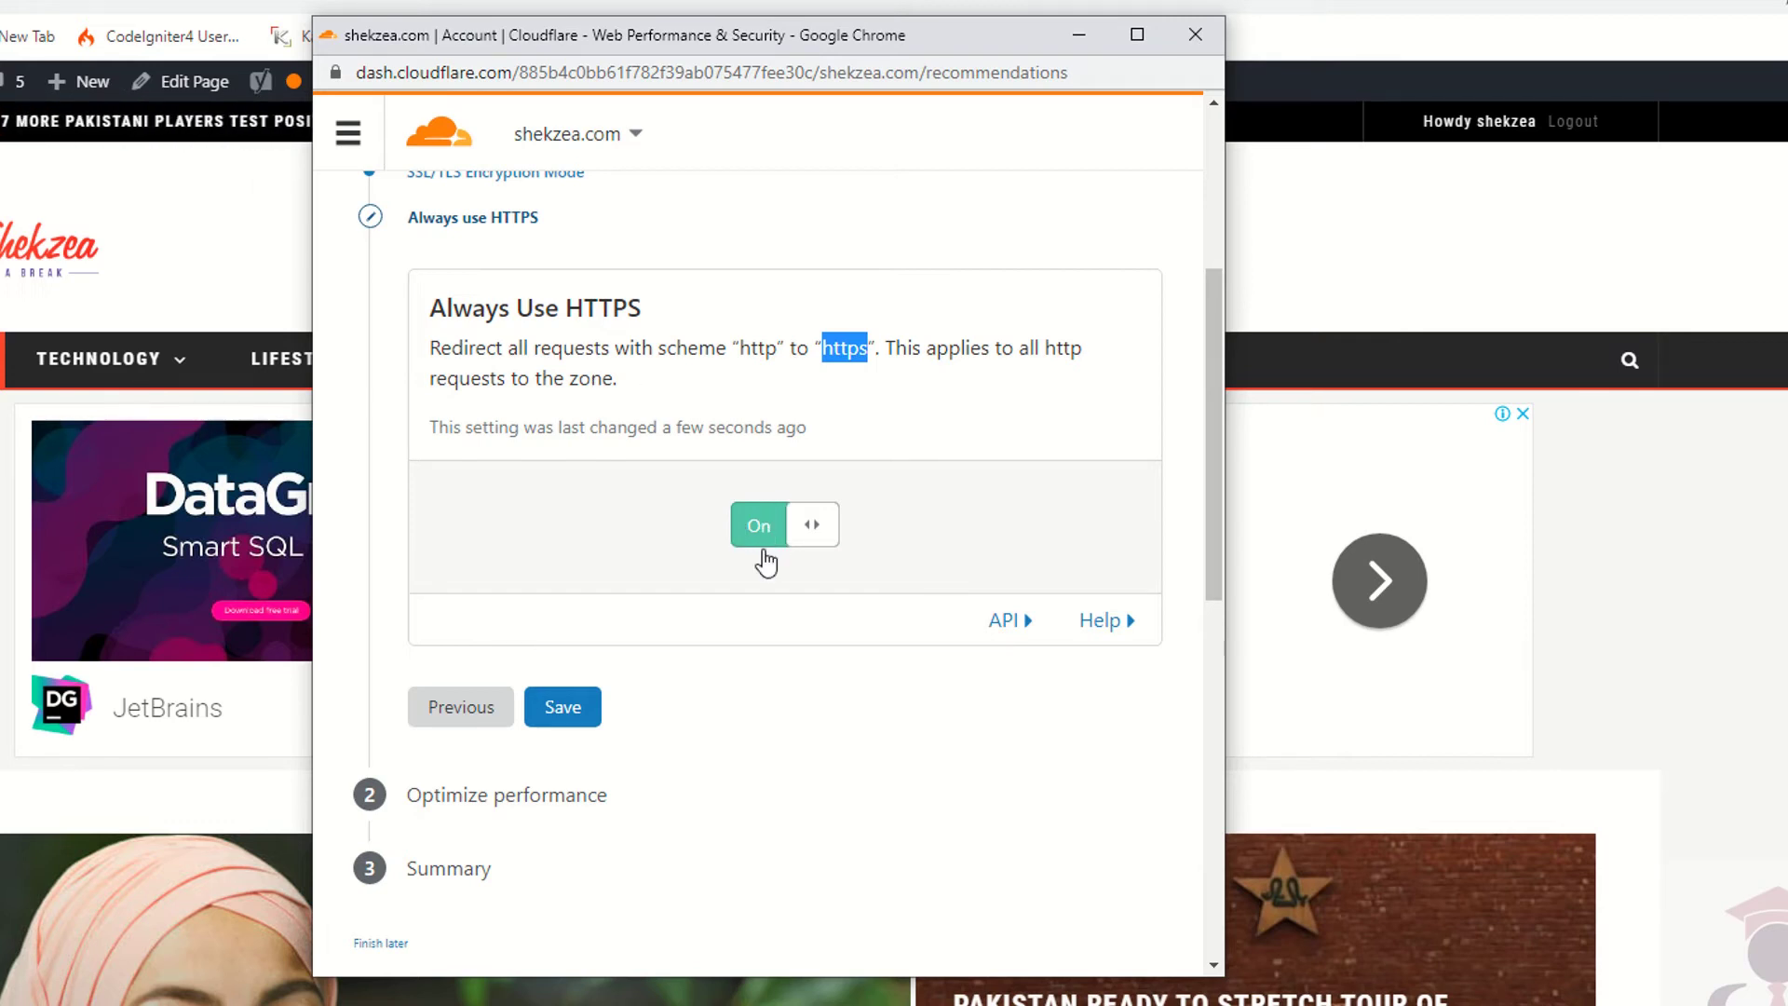
click(564, 709)
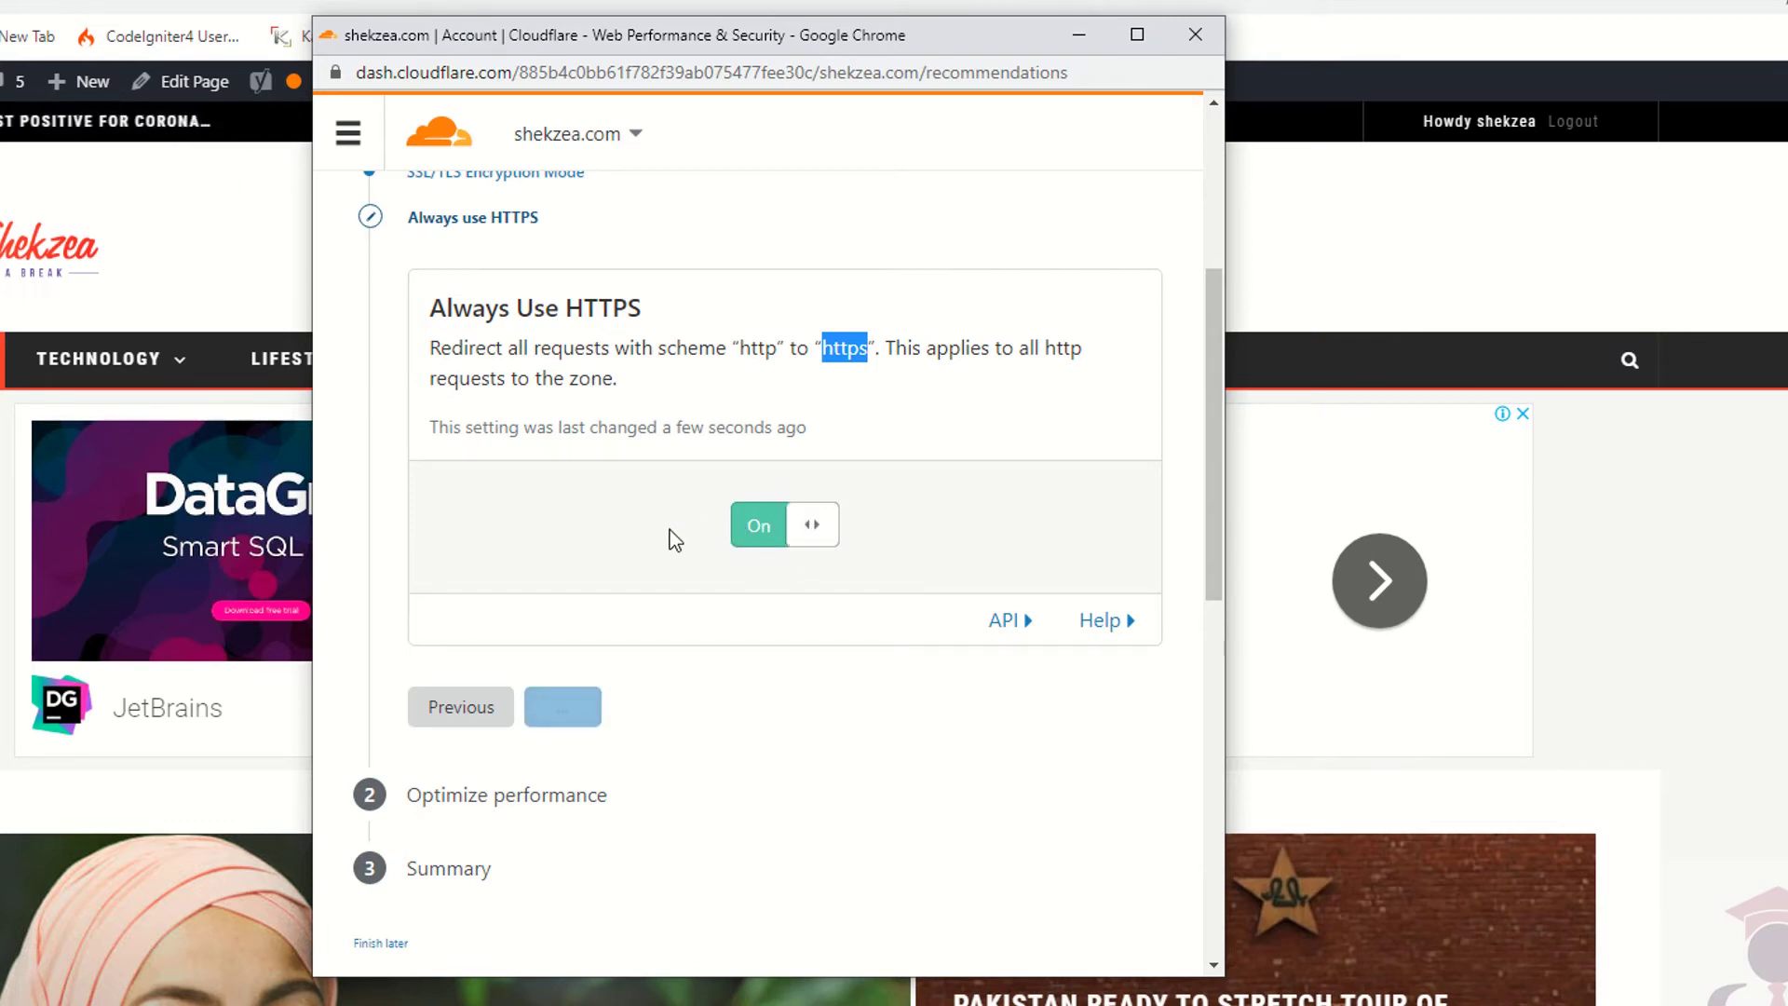
Step: Leave JavaScript, CSS and HTML unselected in Auto Minify and continue to the Brotli setting
scroll(534, 589, down, 3)
scroll(628, 518, up, 3)
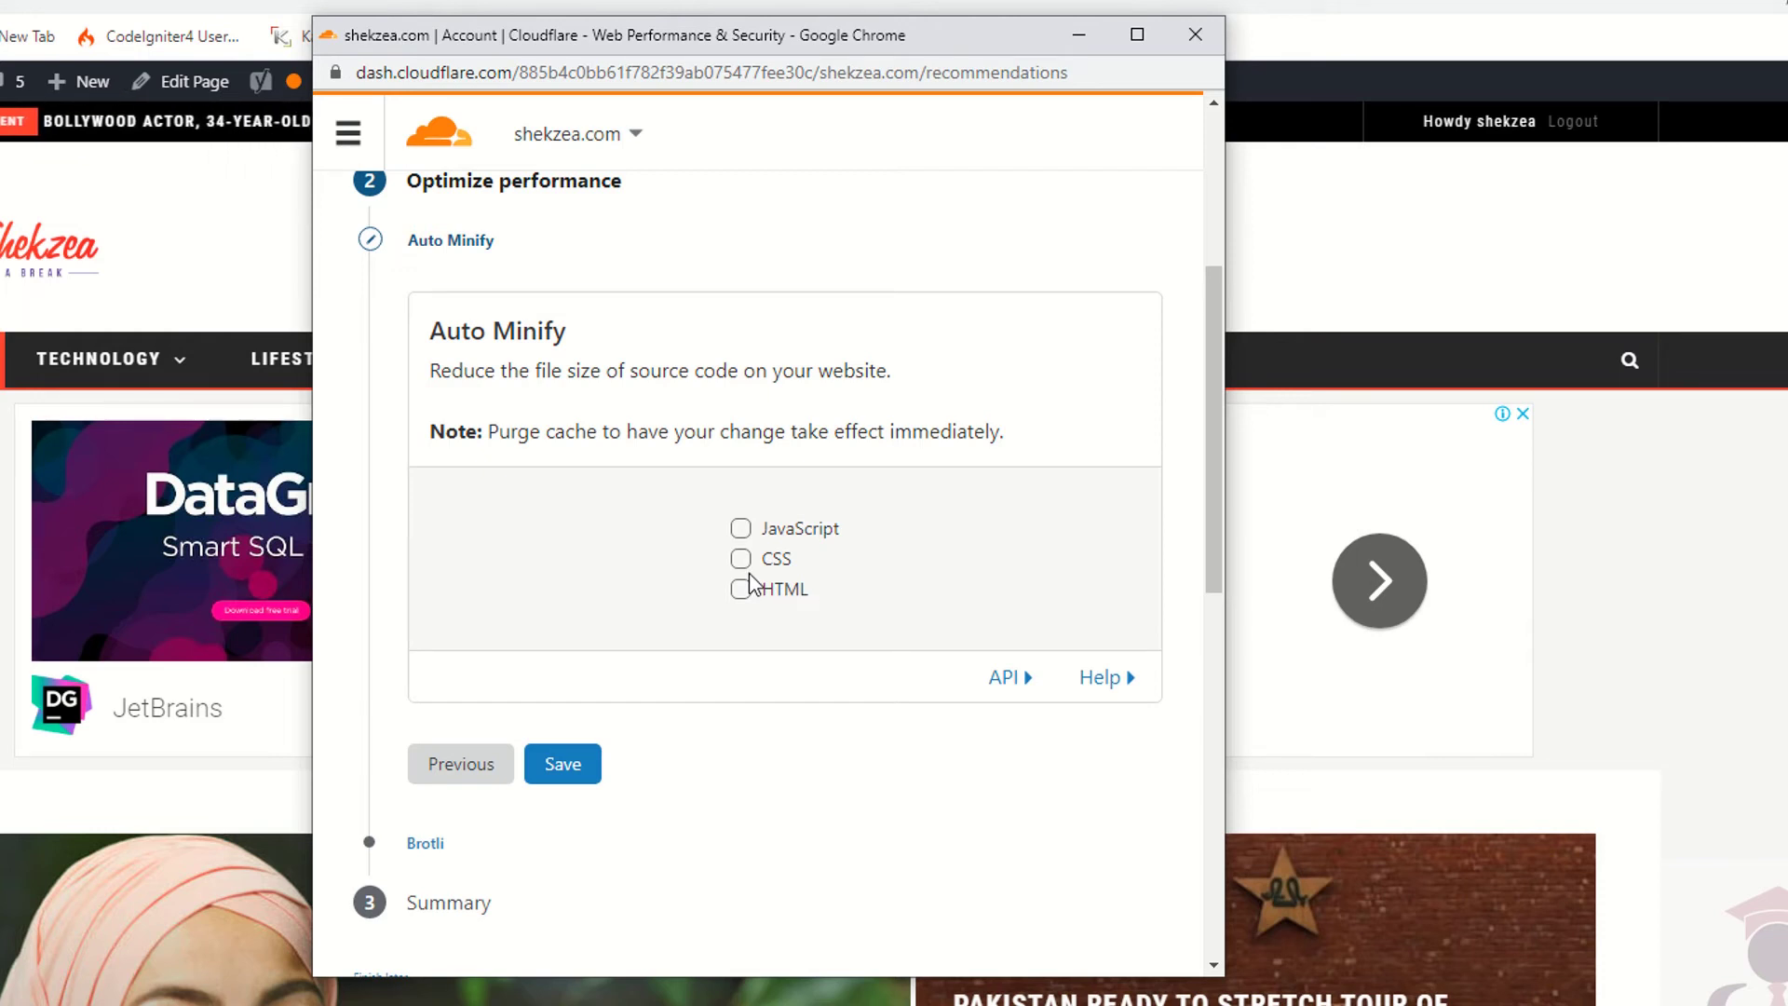
scroll(599, 559, down, 1)
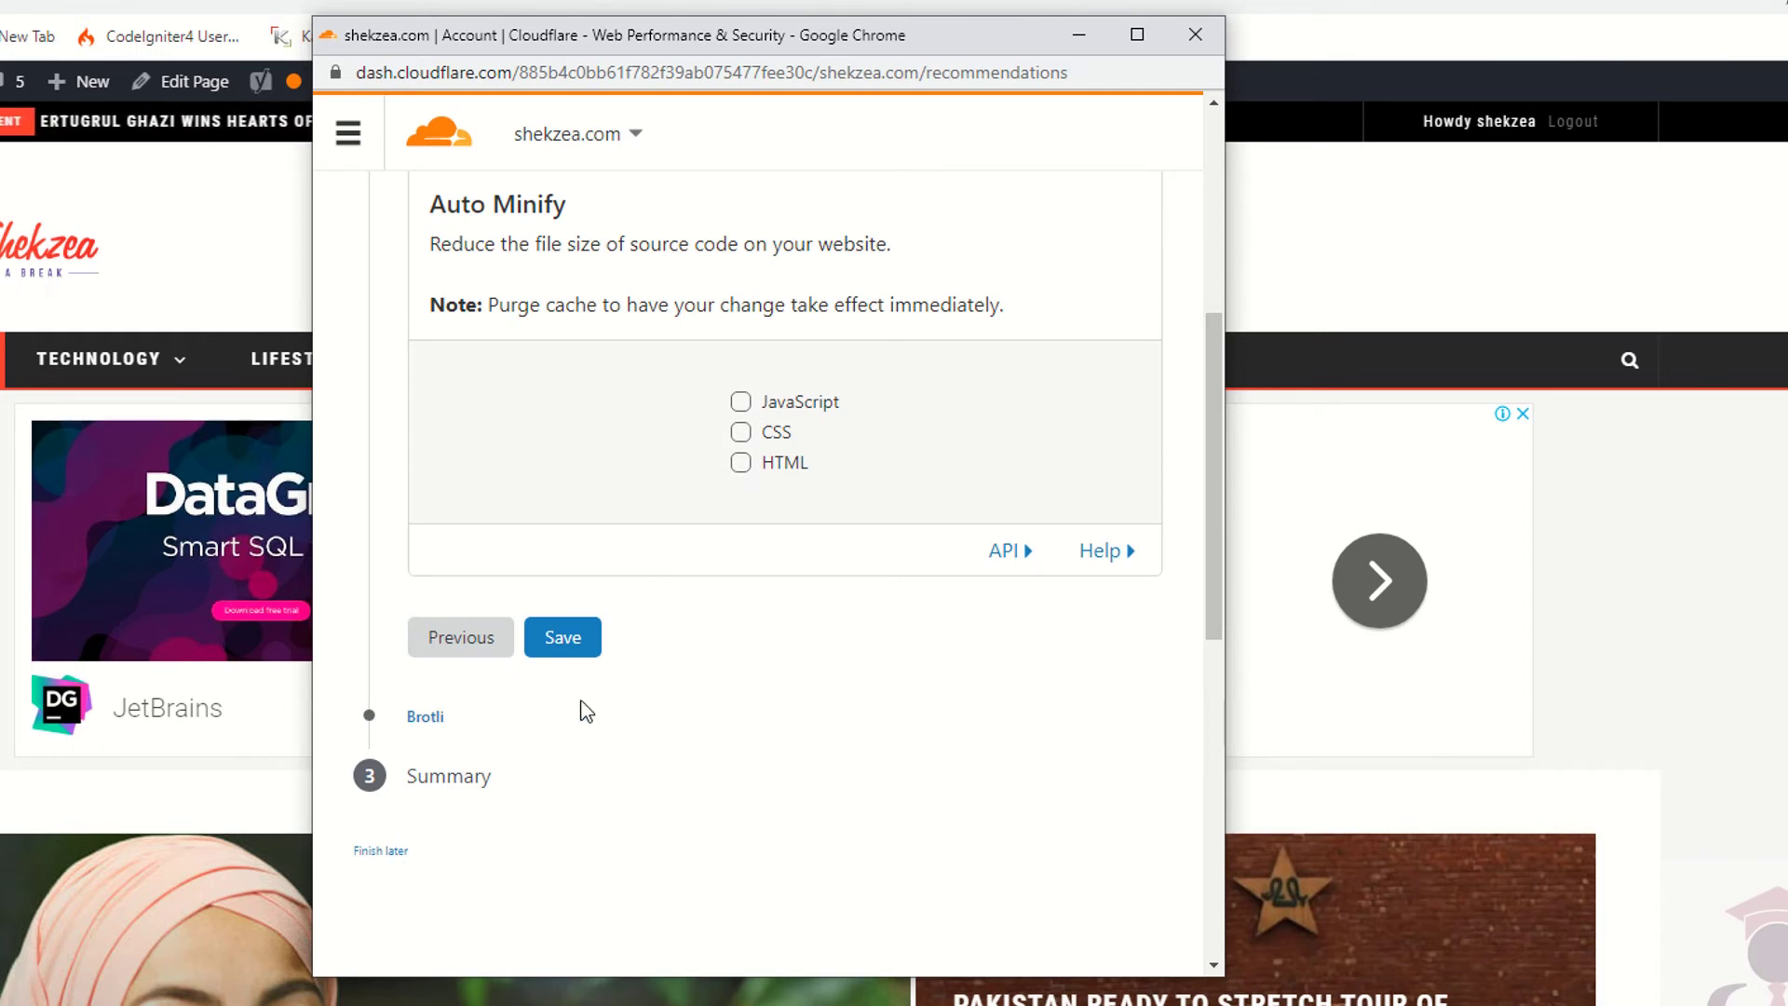
click(424, 717)
scroll(674, 415, up, 2)
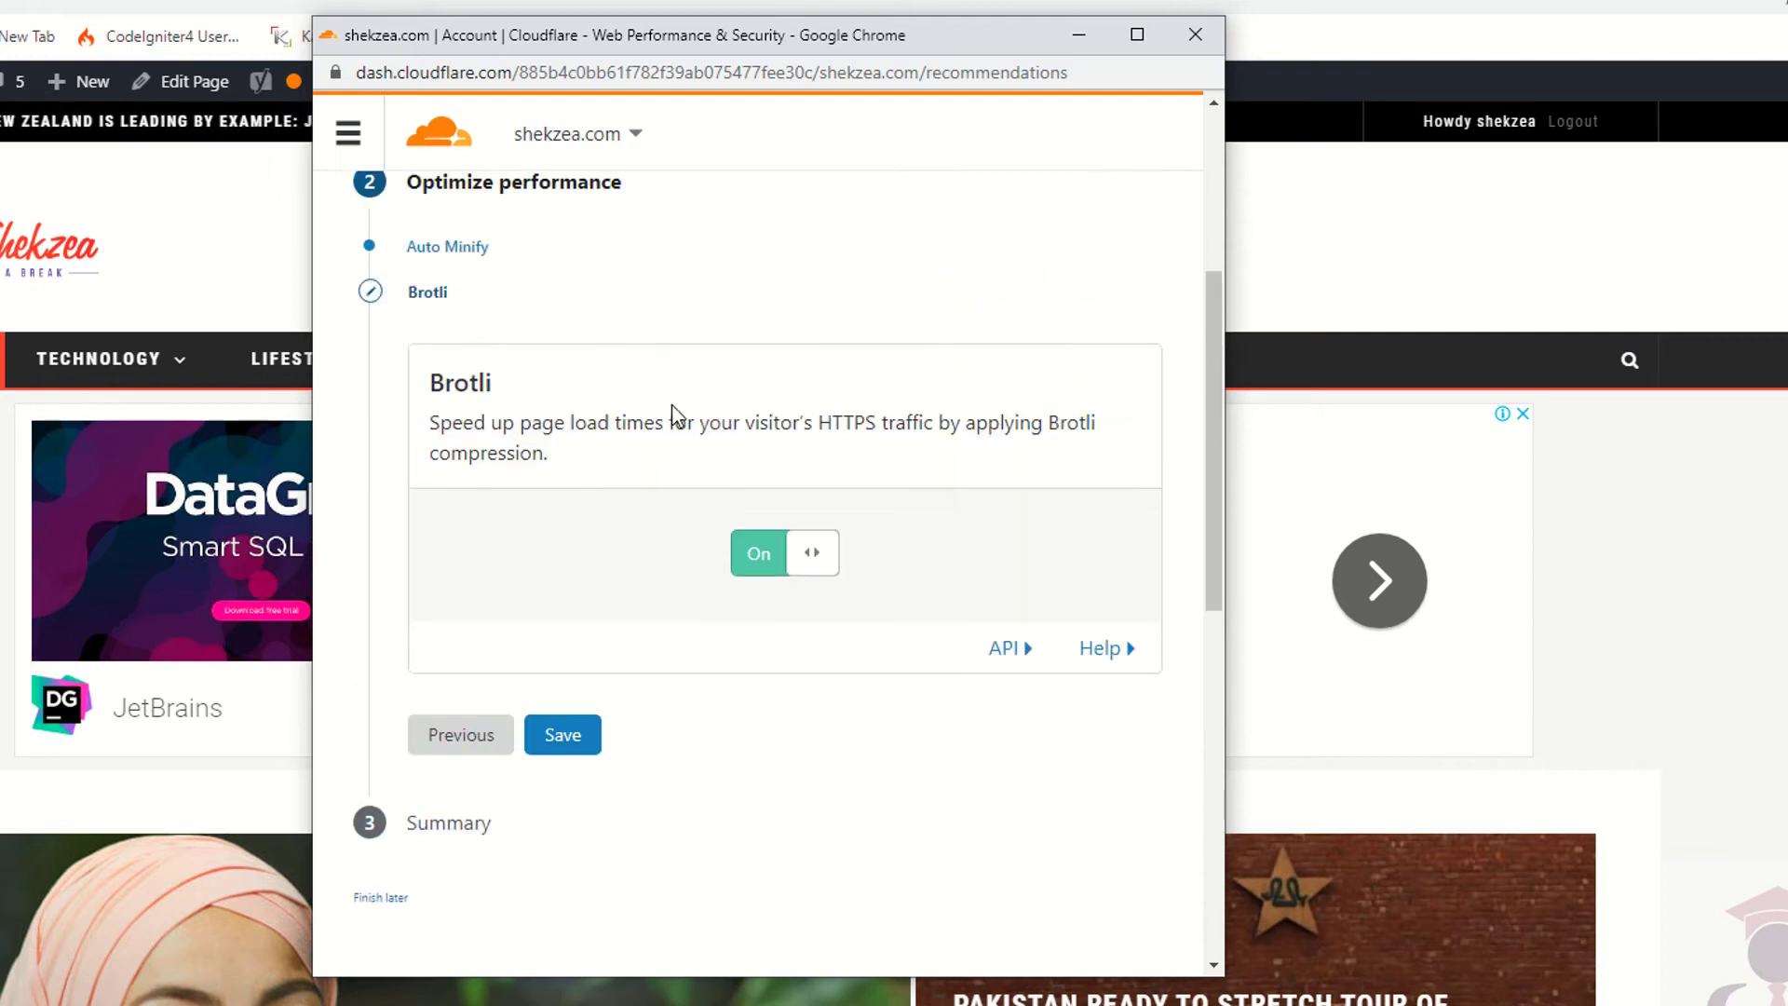
Step: Read how Brotli compression speeds up page load times for visitors' HTTPS traffic
drag(431, 383, 514, 381)
click(504, 384)
drag(433, 424, 843, 421)
click(540, 450)
click(673, 448)
click(743, 449)
scroll(678, 508, down, 1)
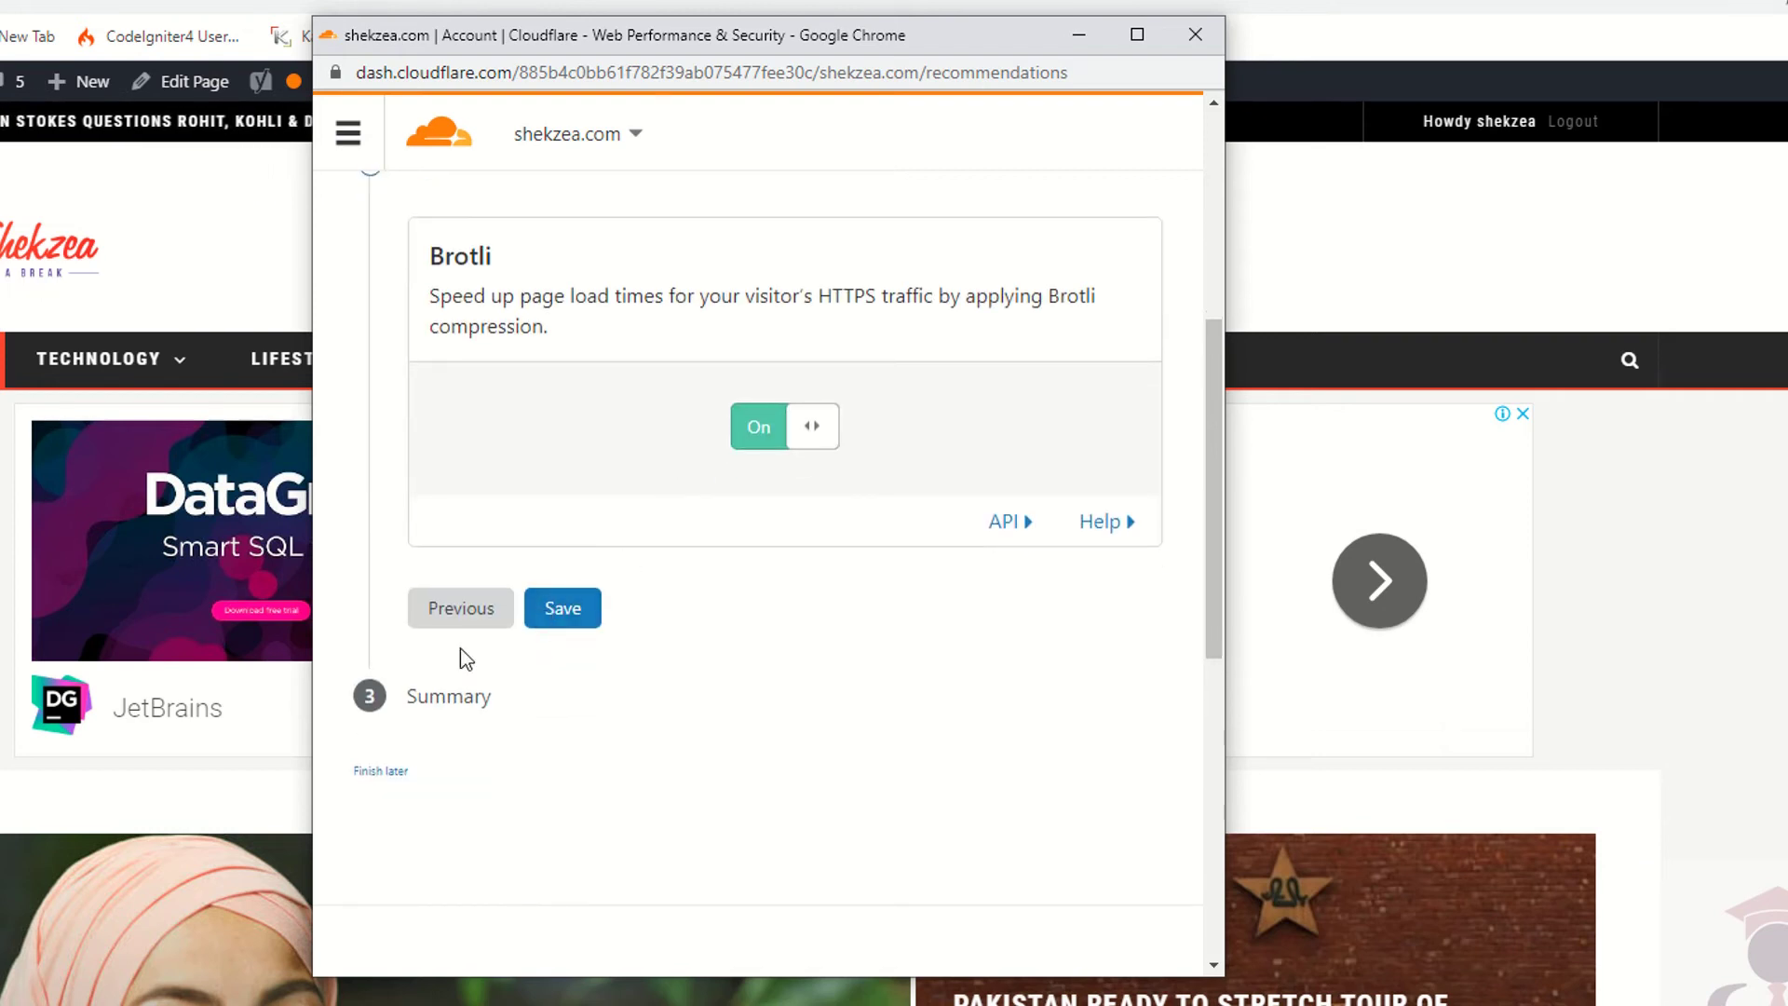
Step: Keep Brotli on, continue to the settings summary and finish the Quick Start Guide
click(421, 706)
scroll(555, 585, up, 5)
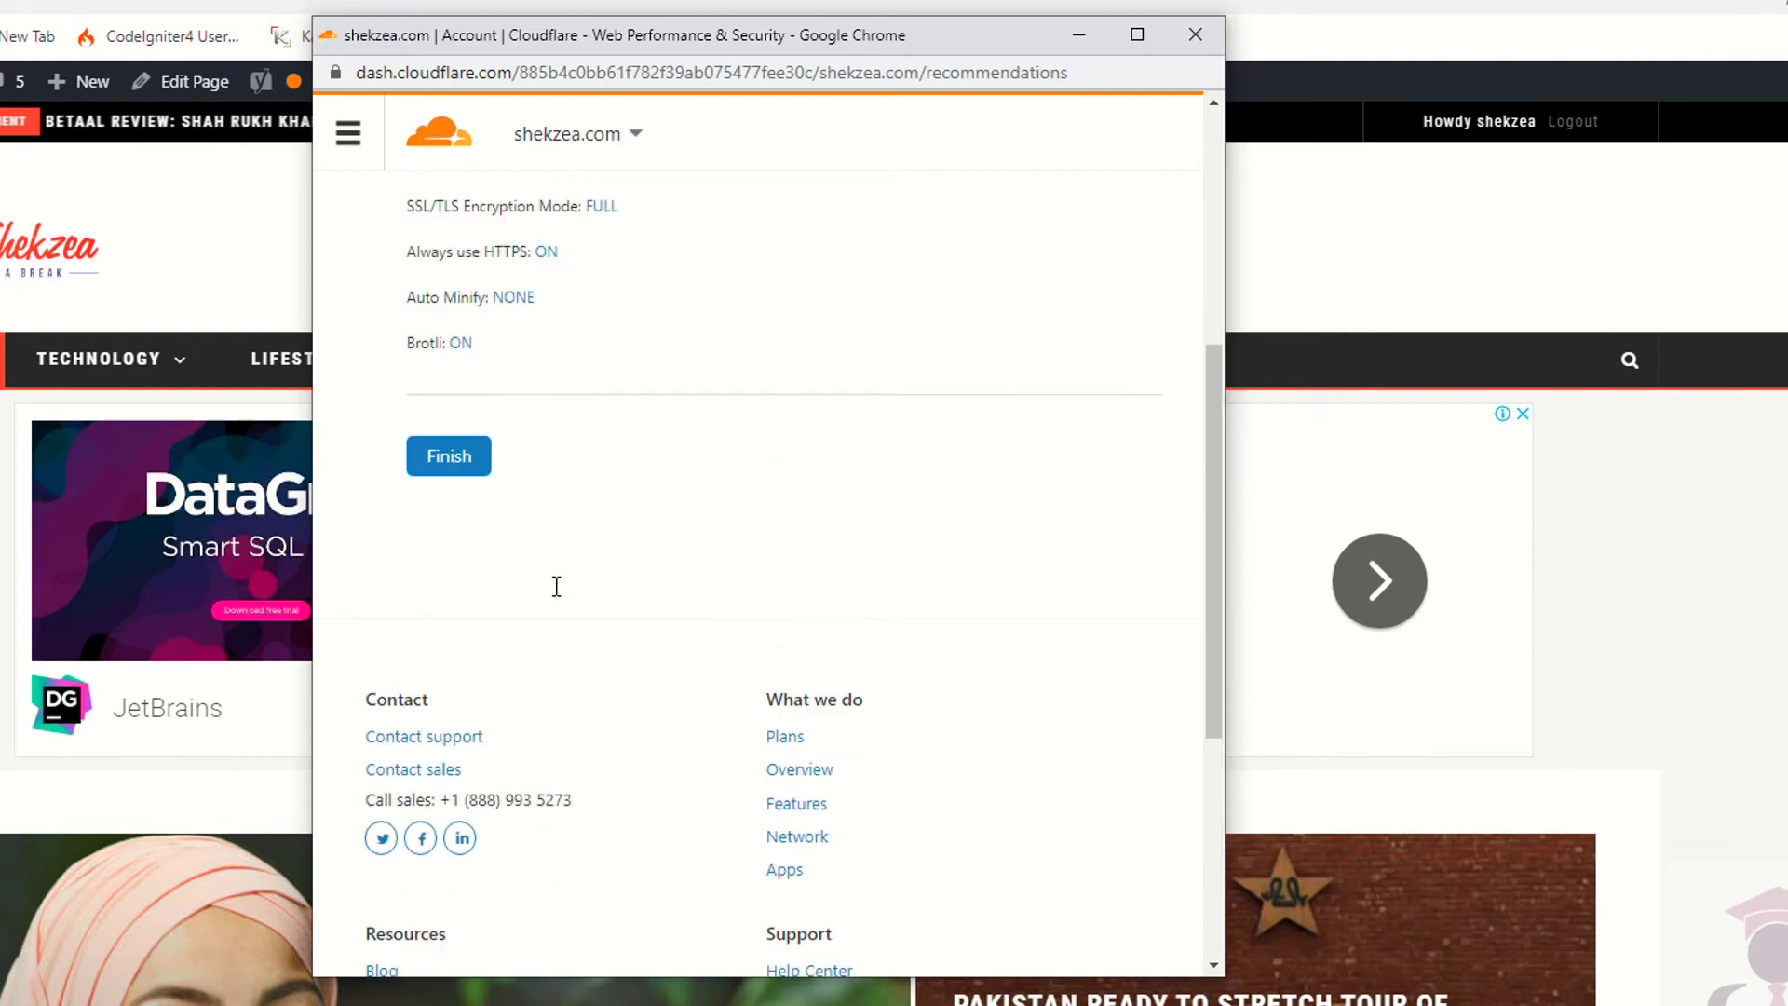
click(447, 698)
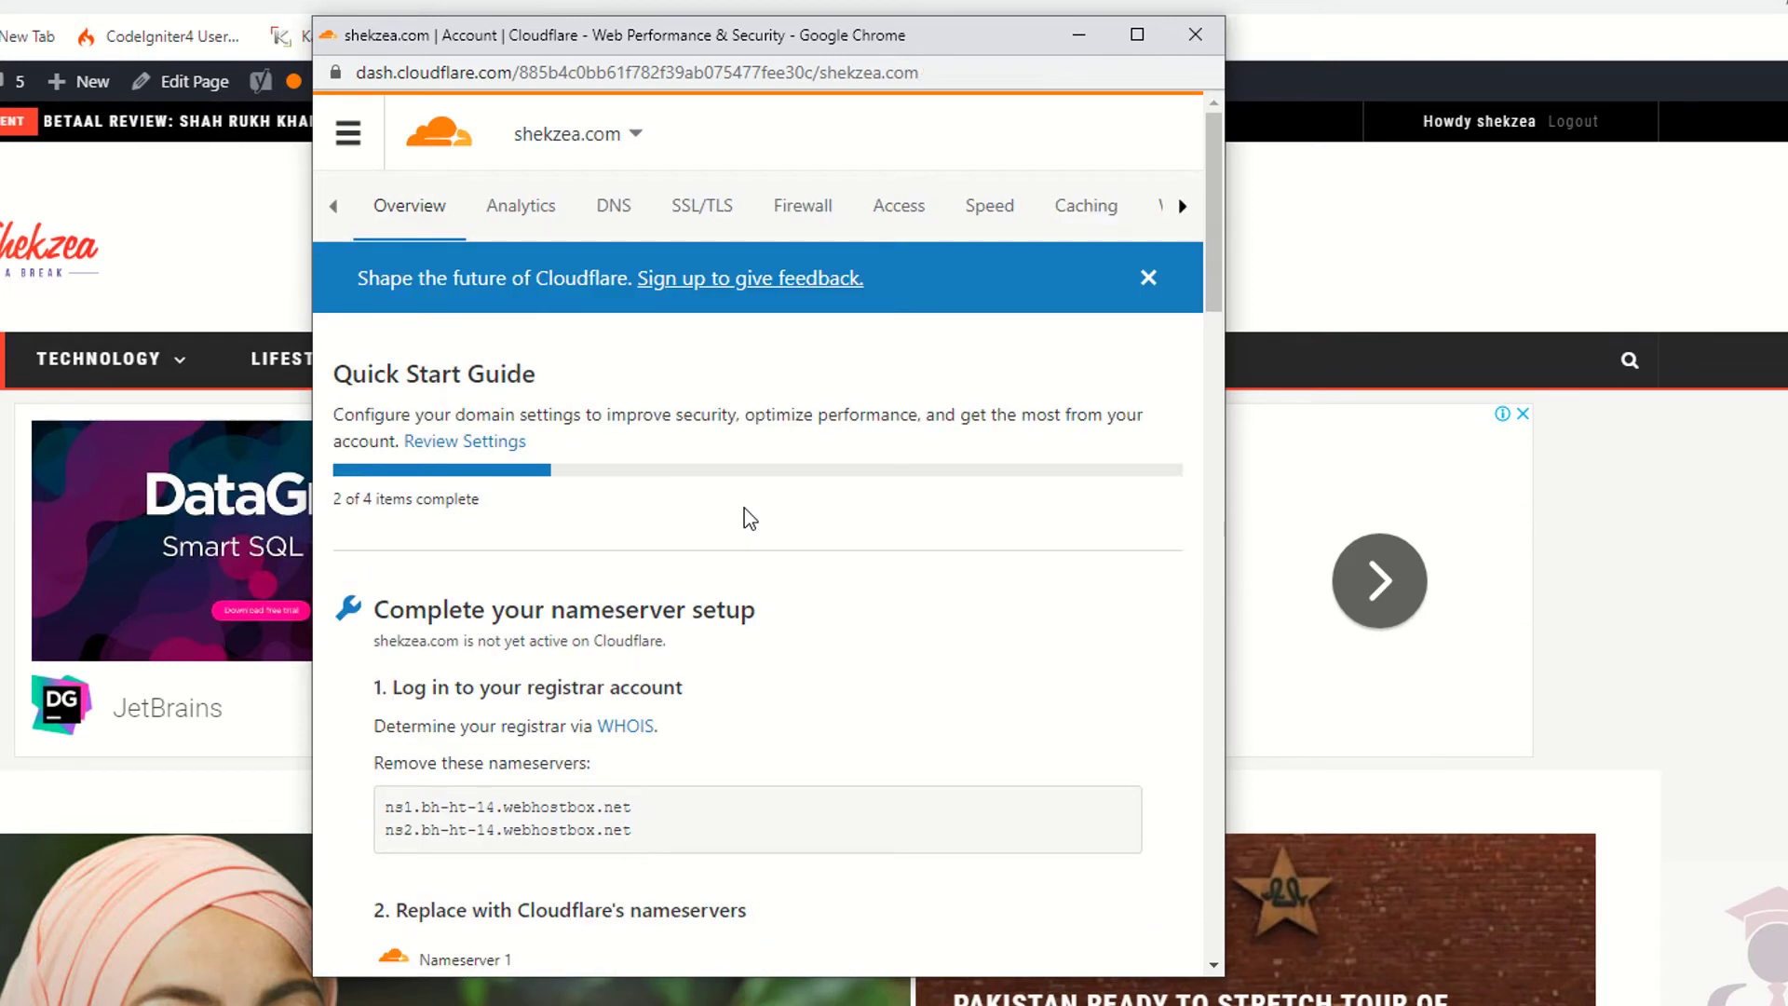
Step: Look through the shekzea.com overview, from the nameserver setup to the API and Advanced Actions sections
scroll(746, 509, down, 12)
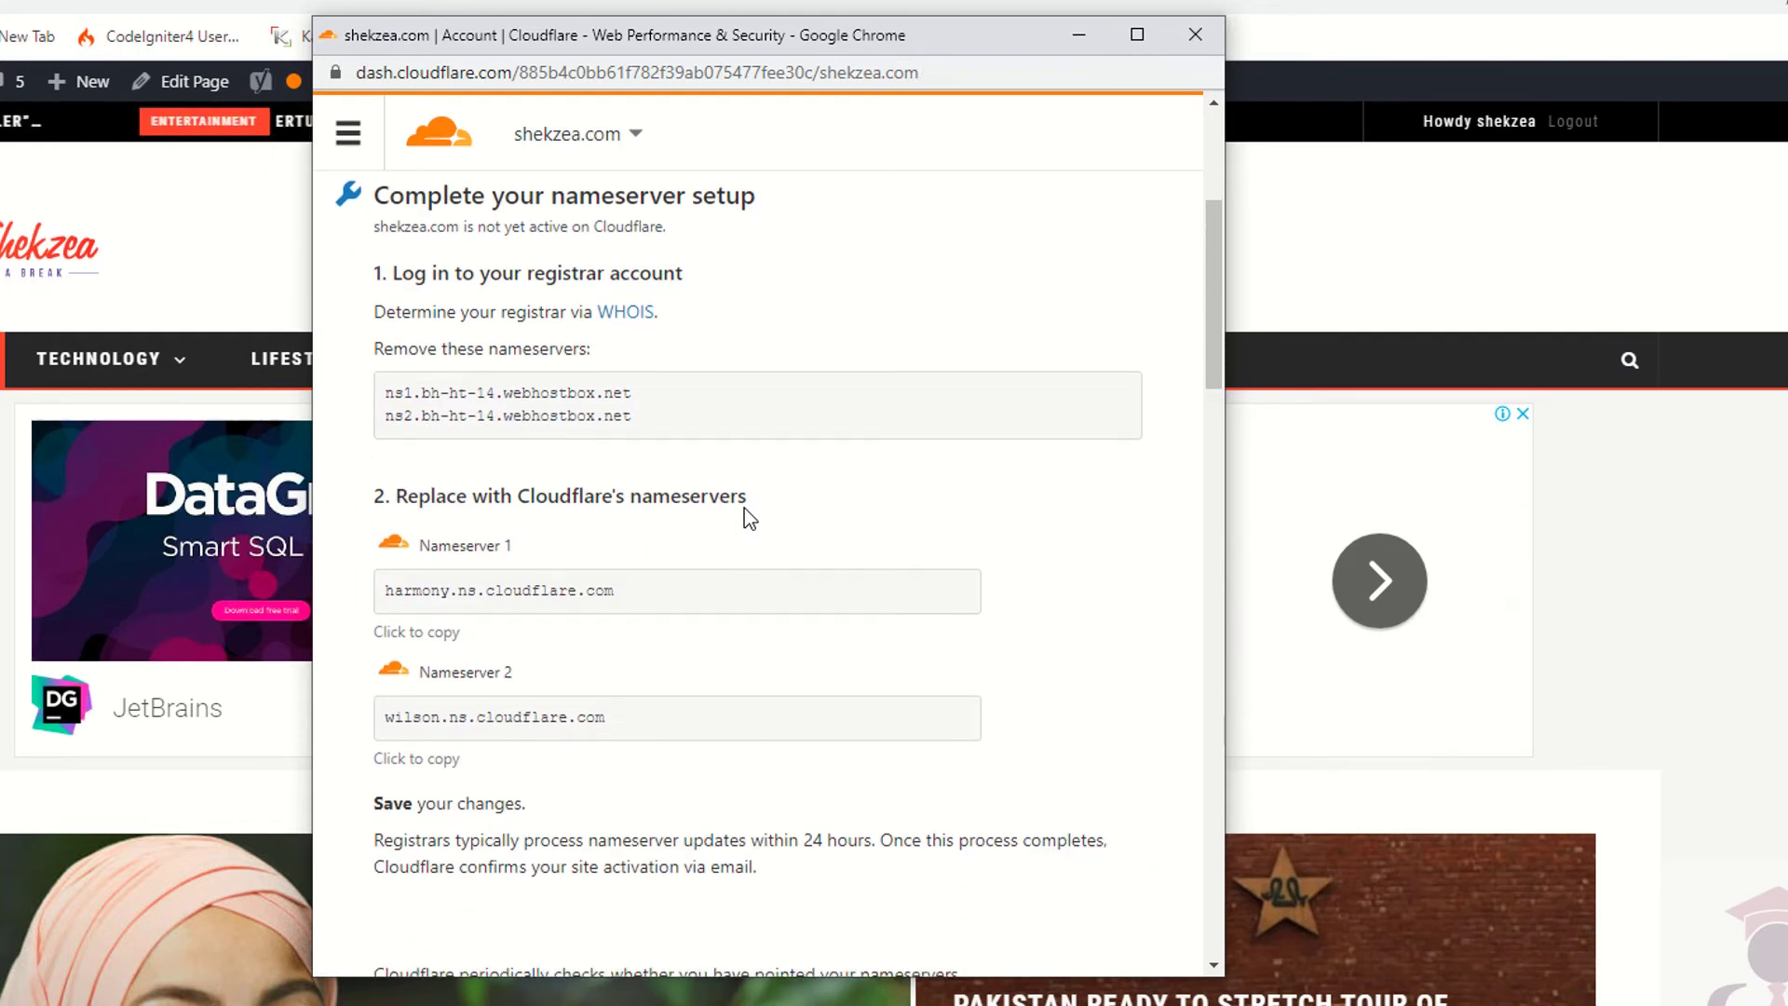
scroll(745, 509, down, 8)
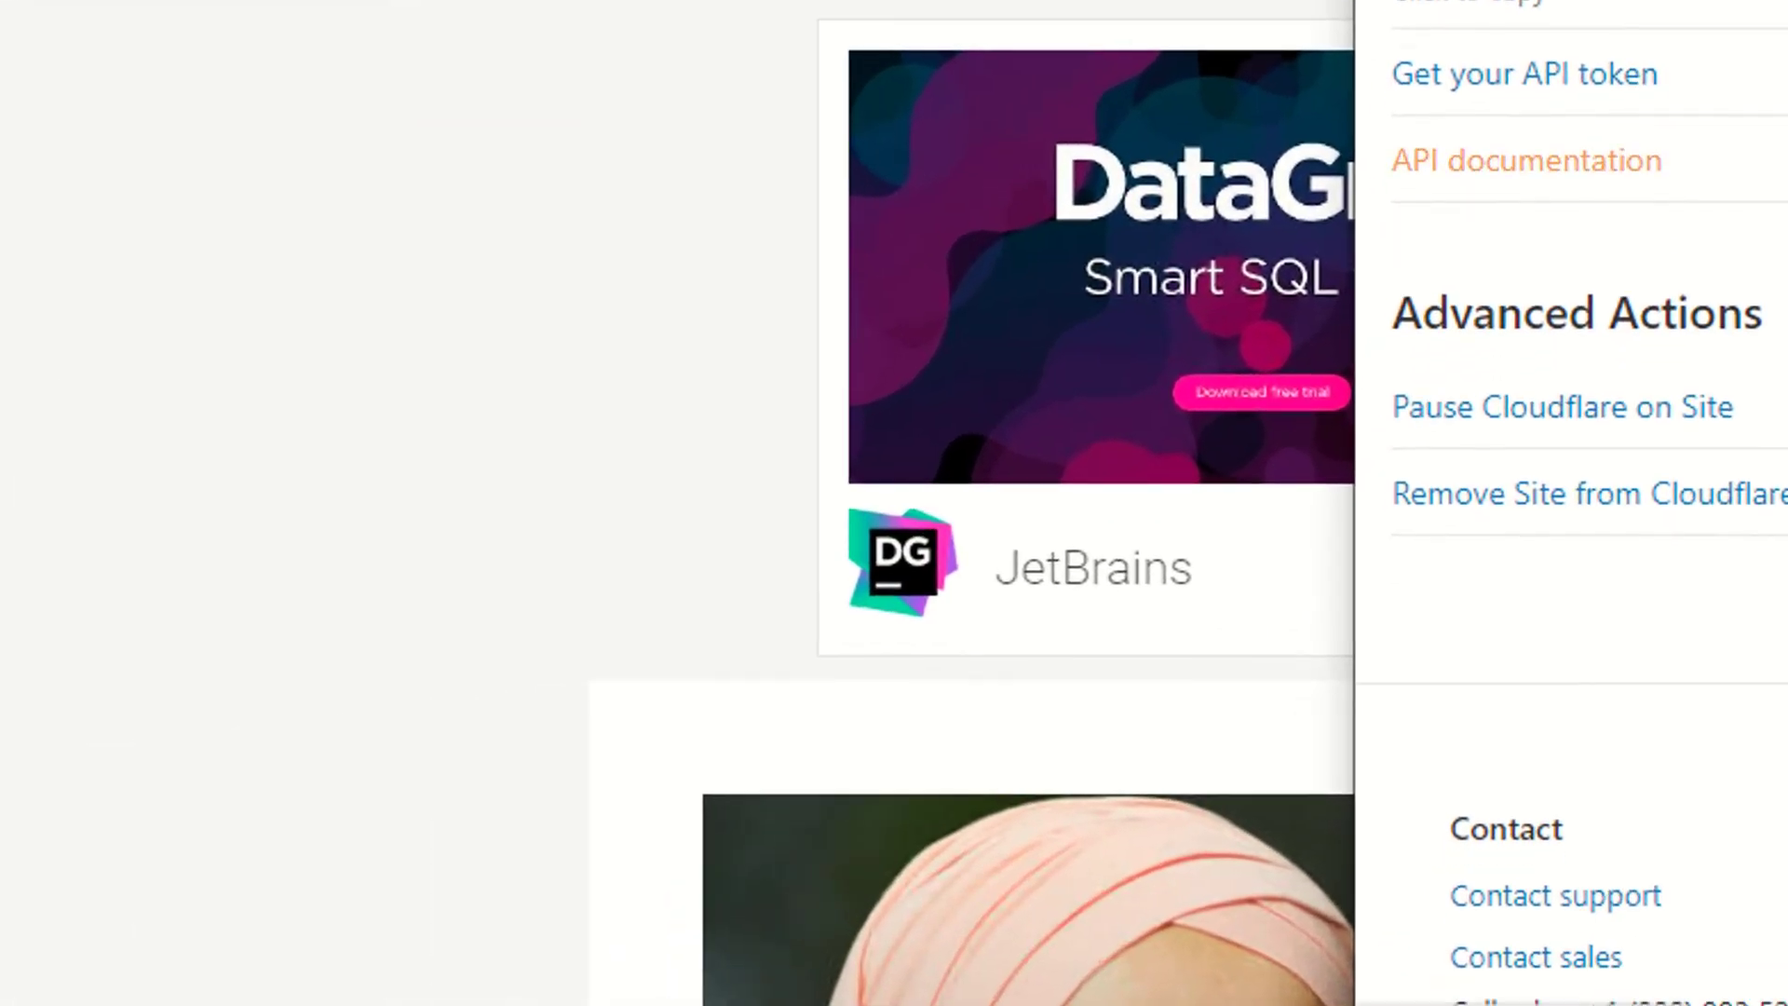
scroll(1583, 503, down, 4)
scroll(1584, 503, up, 9)
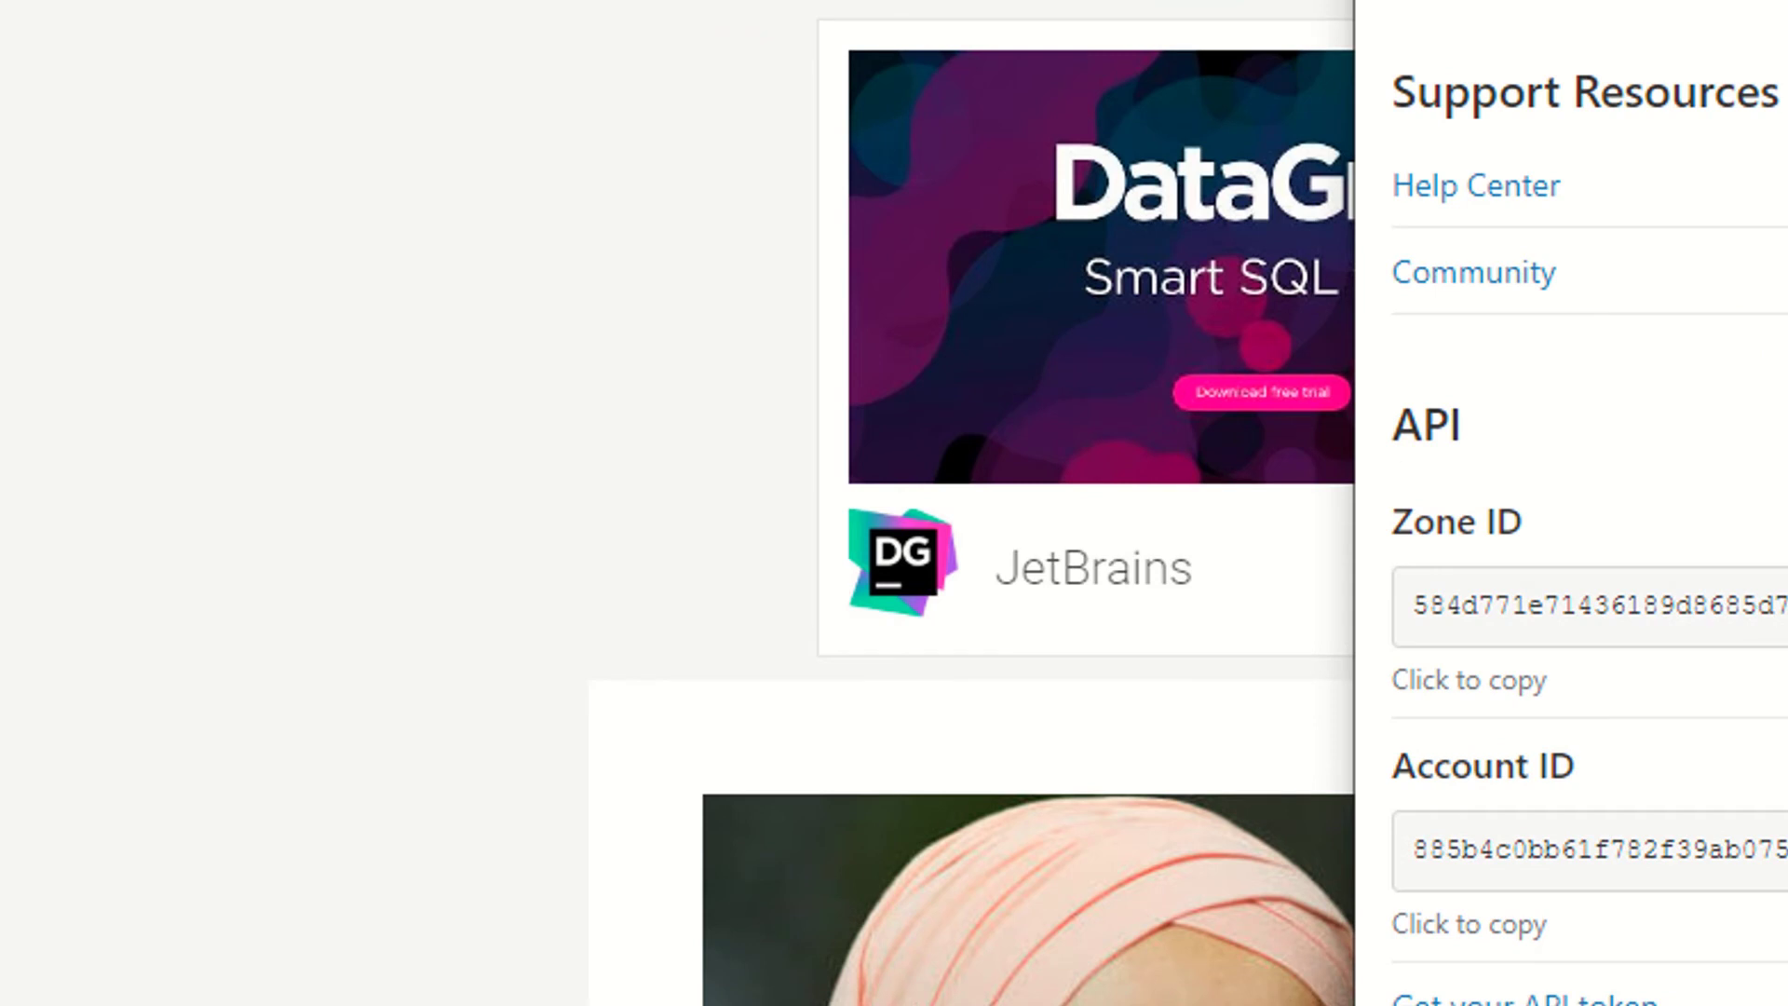
Step: Review the overview page's nameserver instructions, Quick Actions, active subscriptions, support resources and API sections again
scroll(1583, 503, up, 6)
scroll(1584, 503, up, 15)
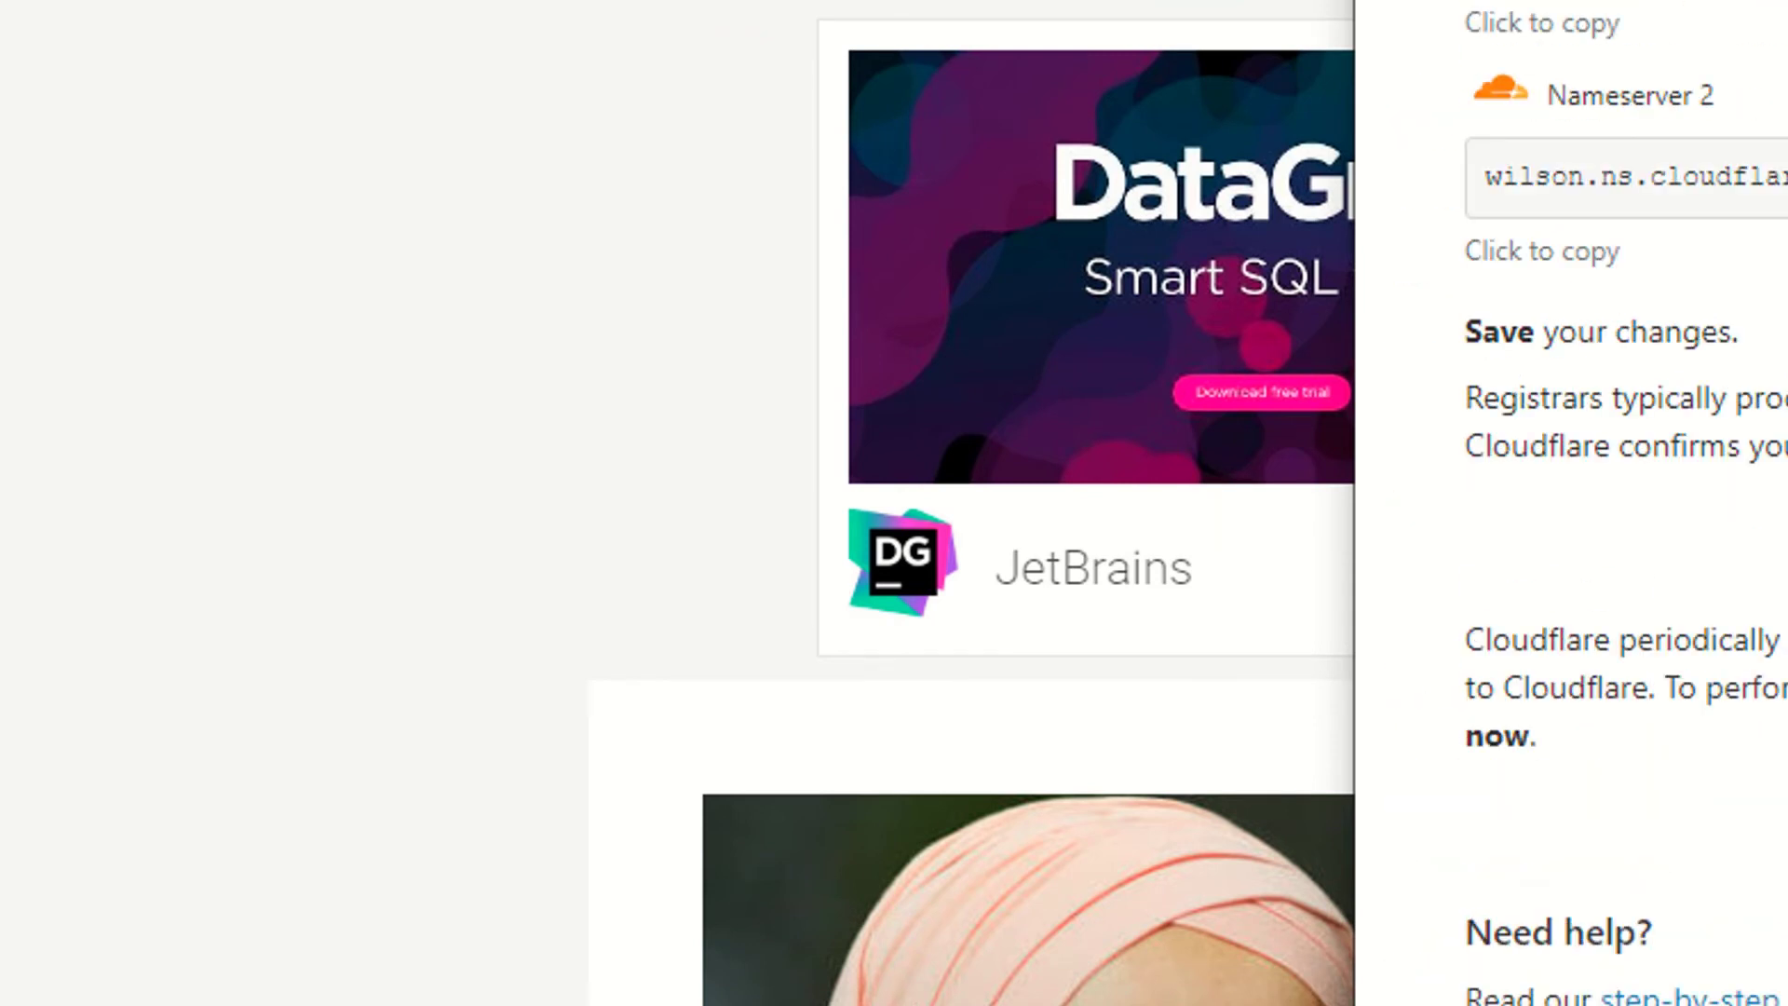
scroll(1584, 503, down, 15)
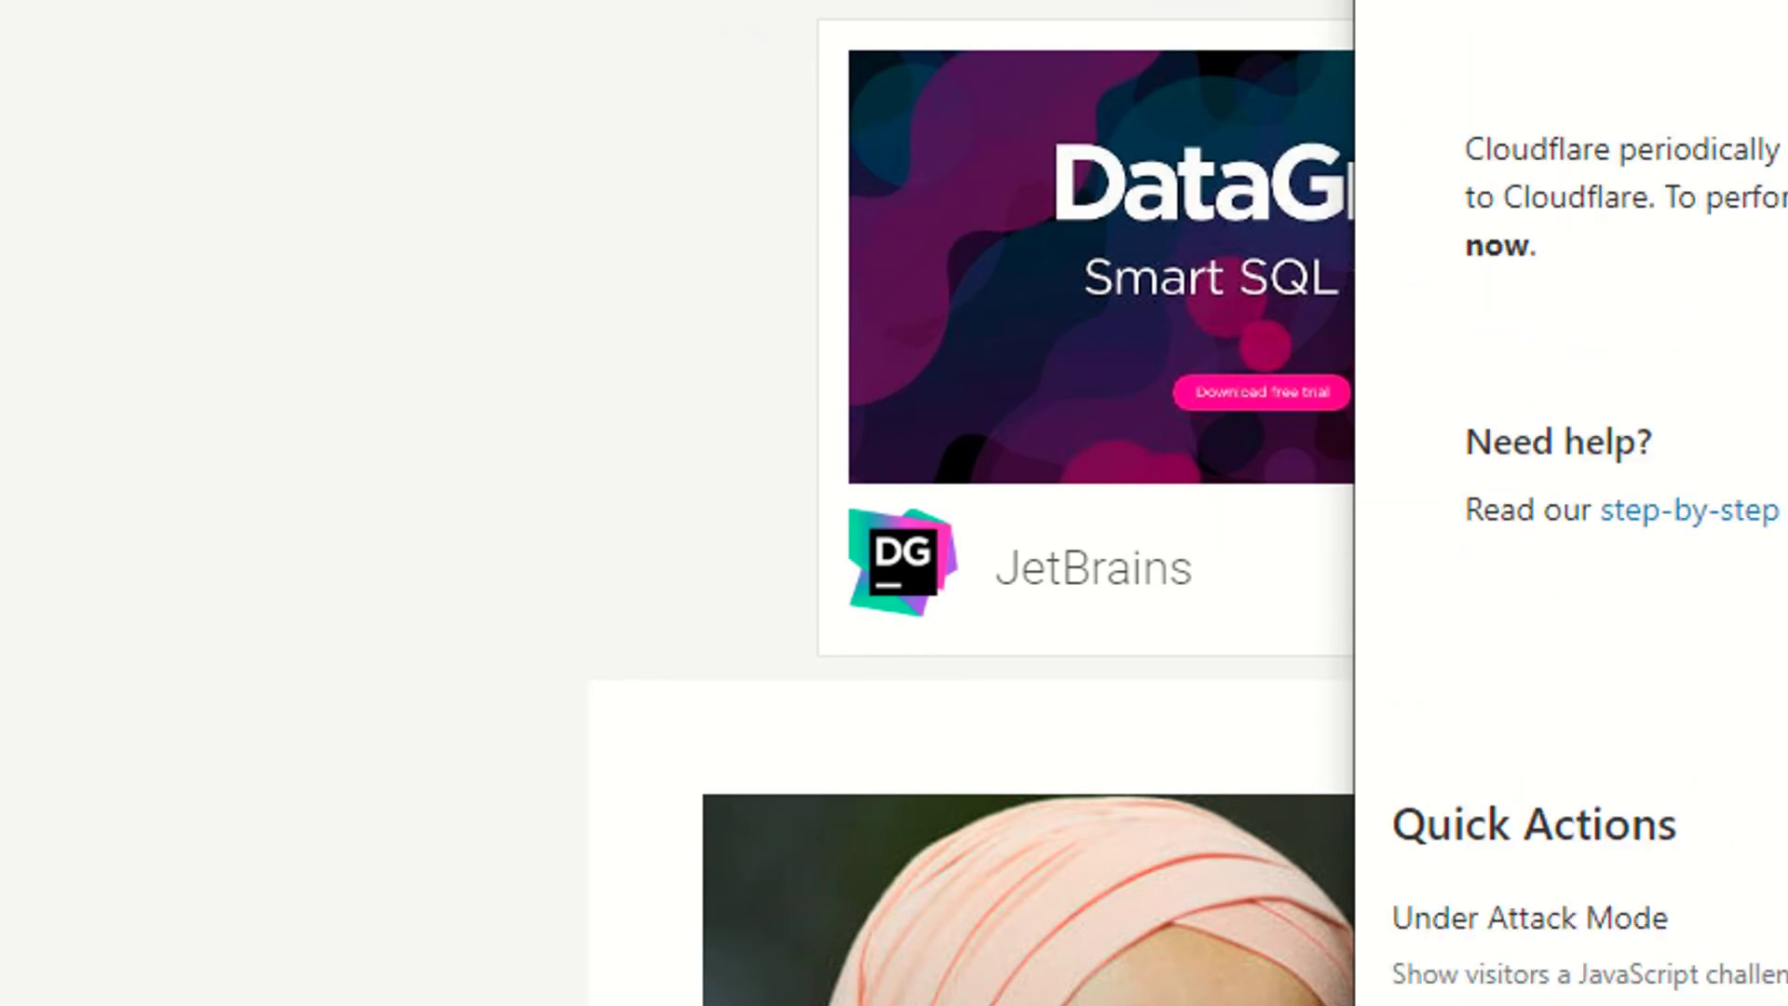
scroll(1584, 503, down, 5)
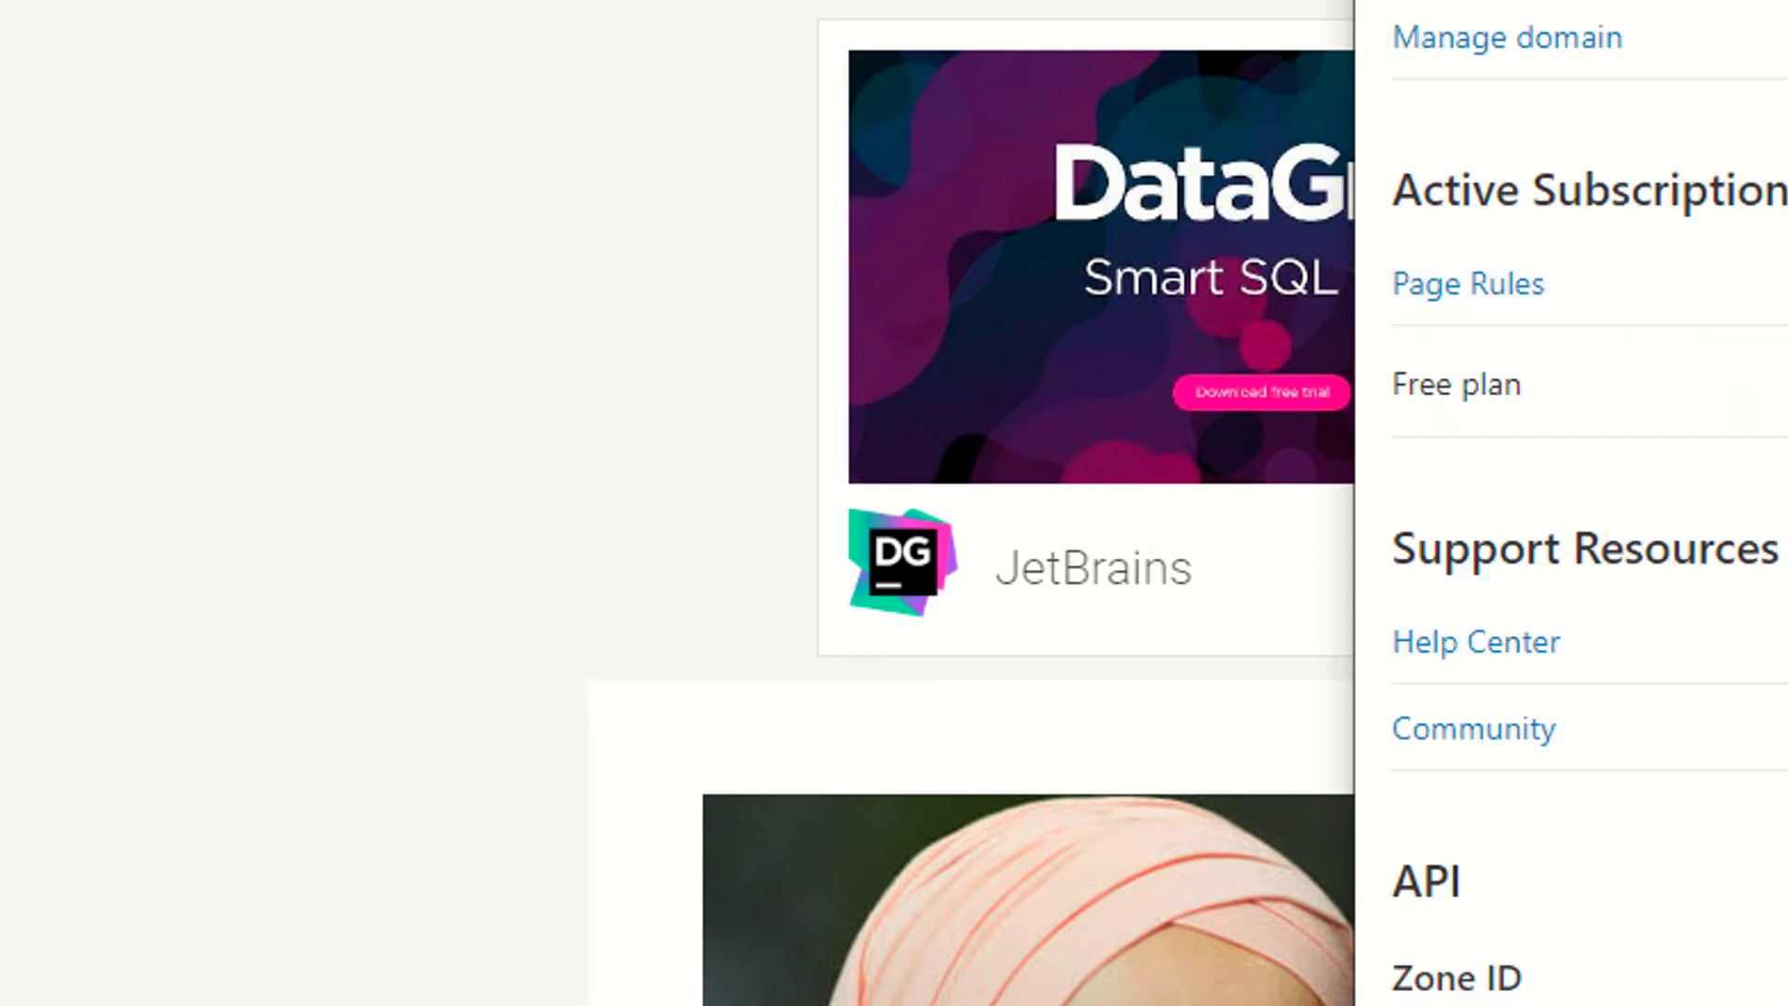
scroll(1583, 503, down, 10)
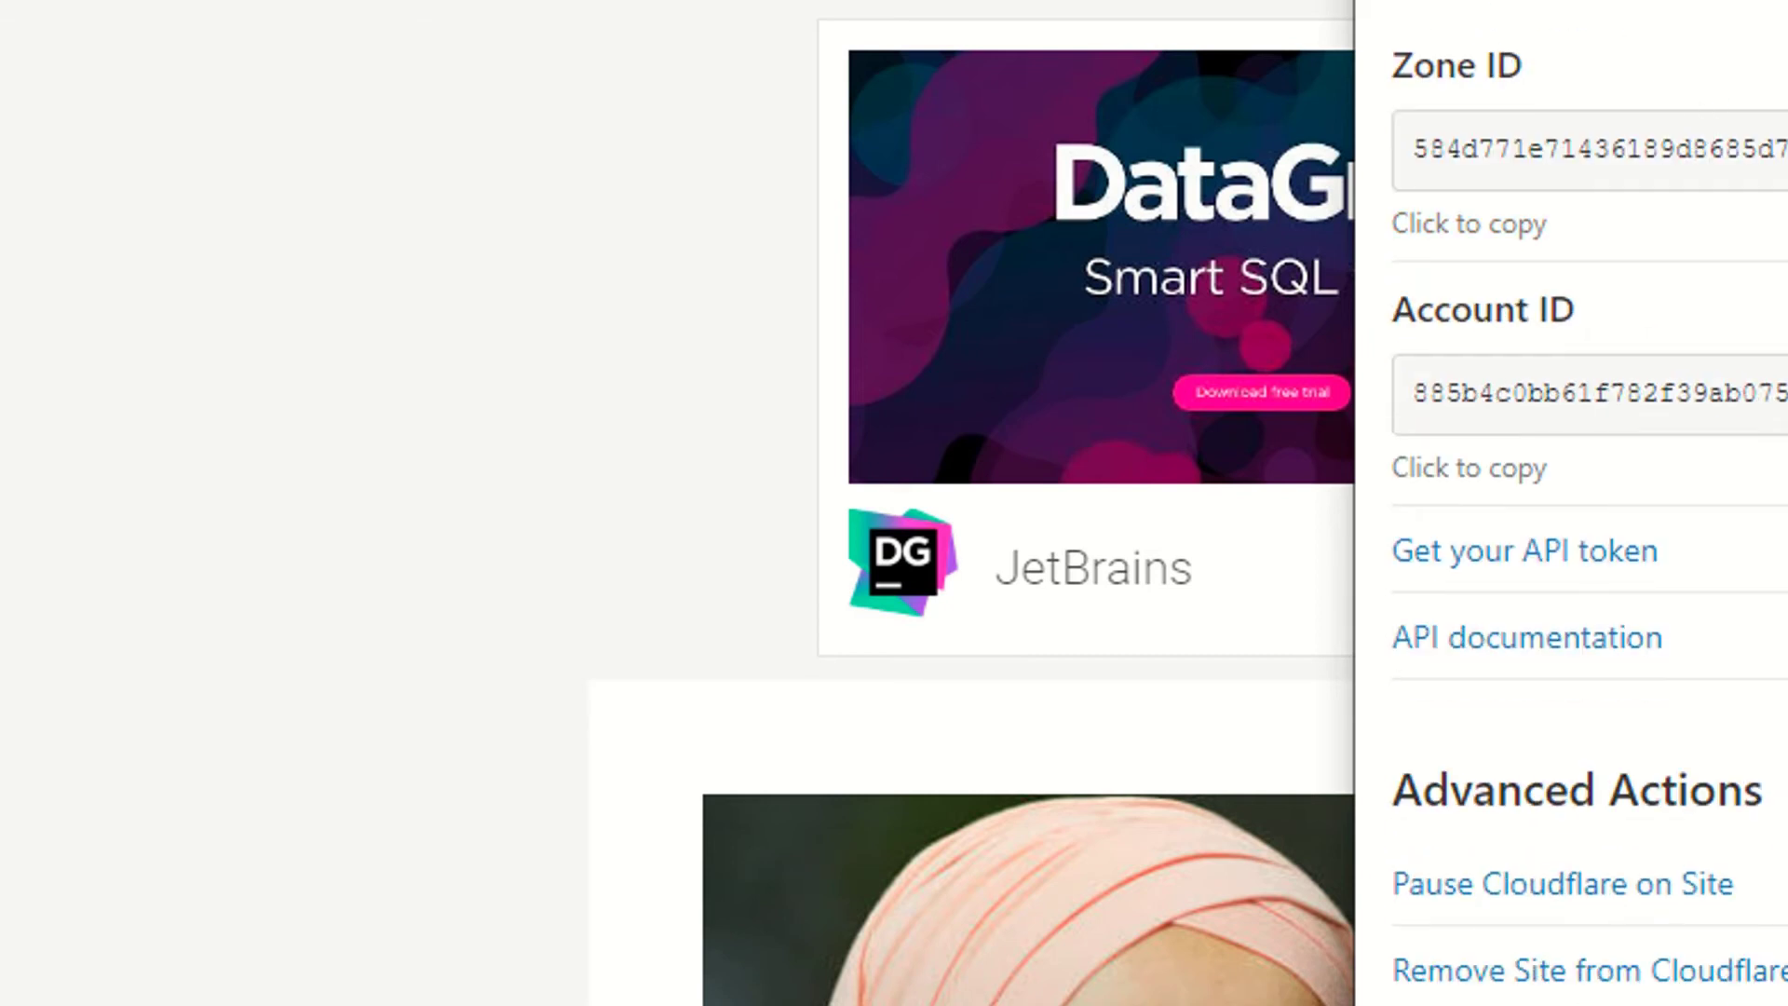
scroll(1584, 503, down, 3)
scroll(1583, 503, up, 10)
scroll(1584, 503, down, 6)
scroll(1695, 324, down, 2)
scroll(1584, 531, down, 5)
scroll(1583, 531, up, 20)
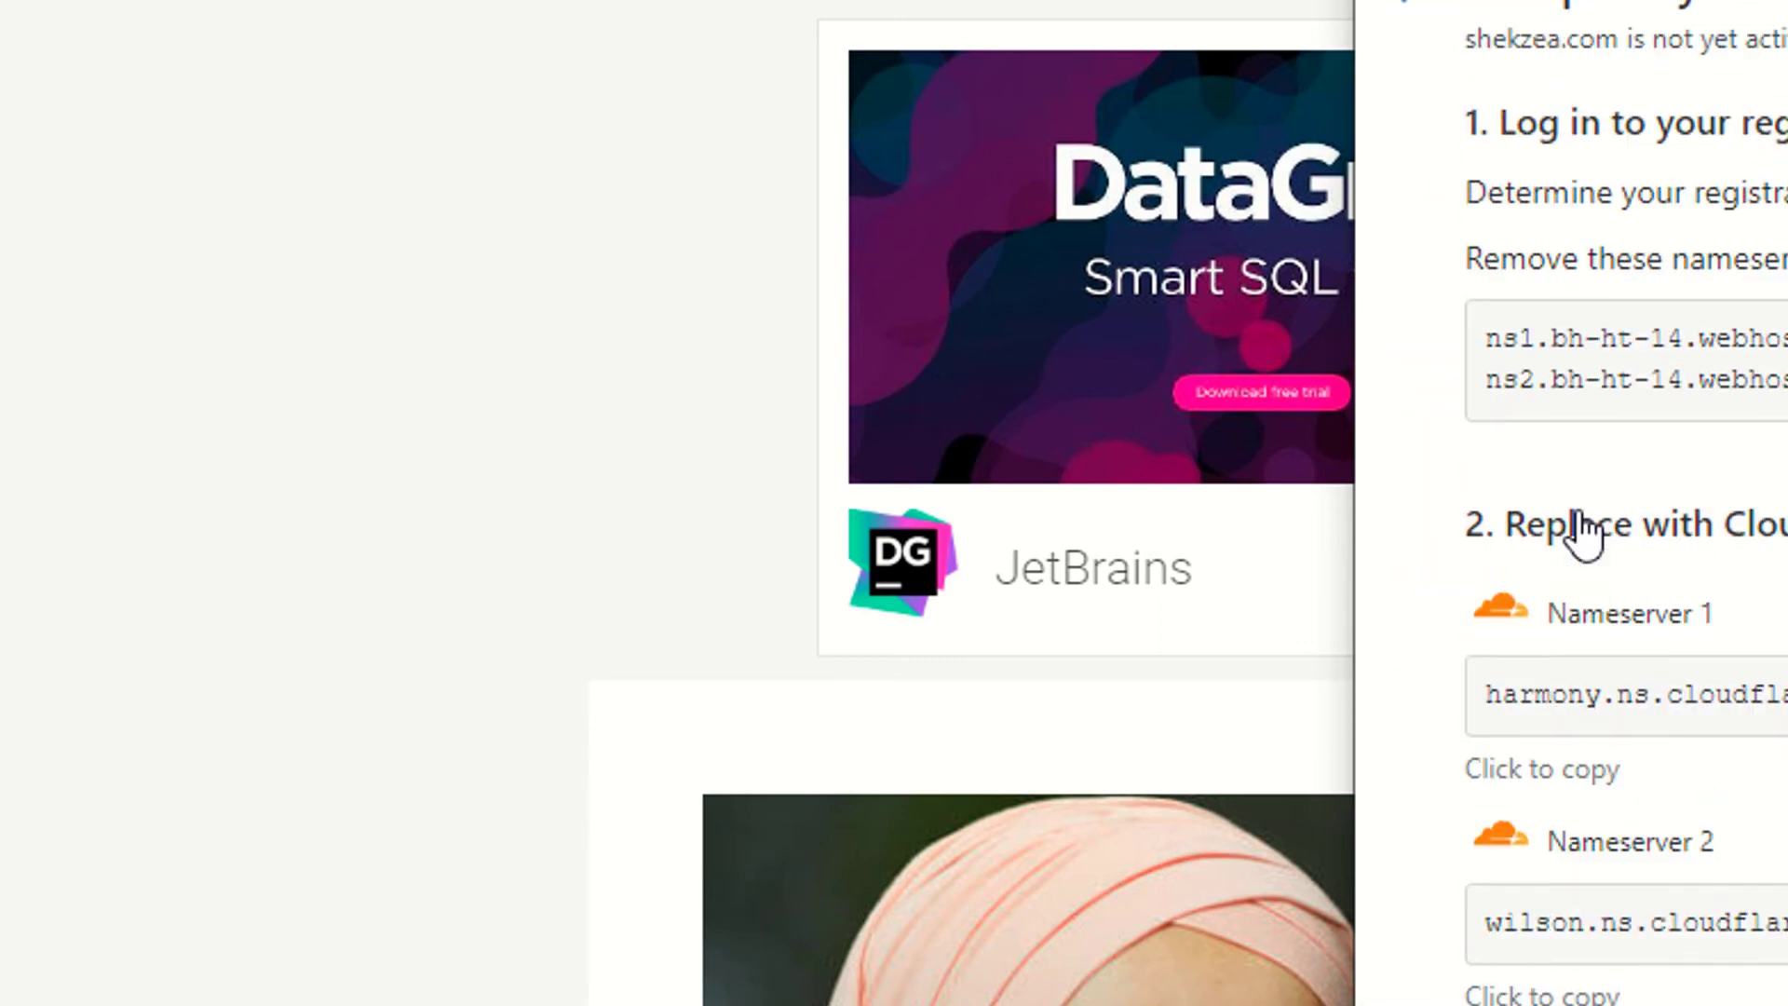
scroll(1583, 531, up, 4)
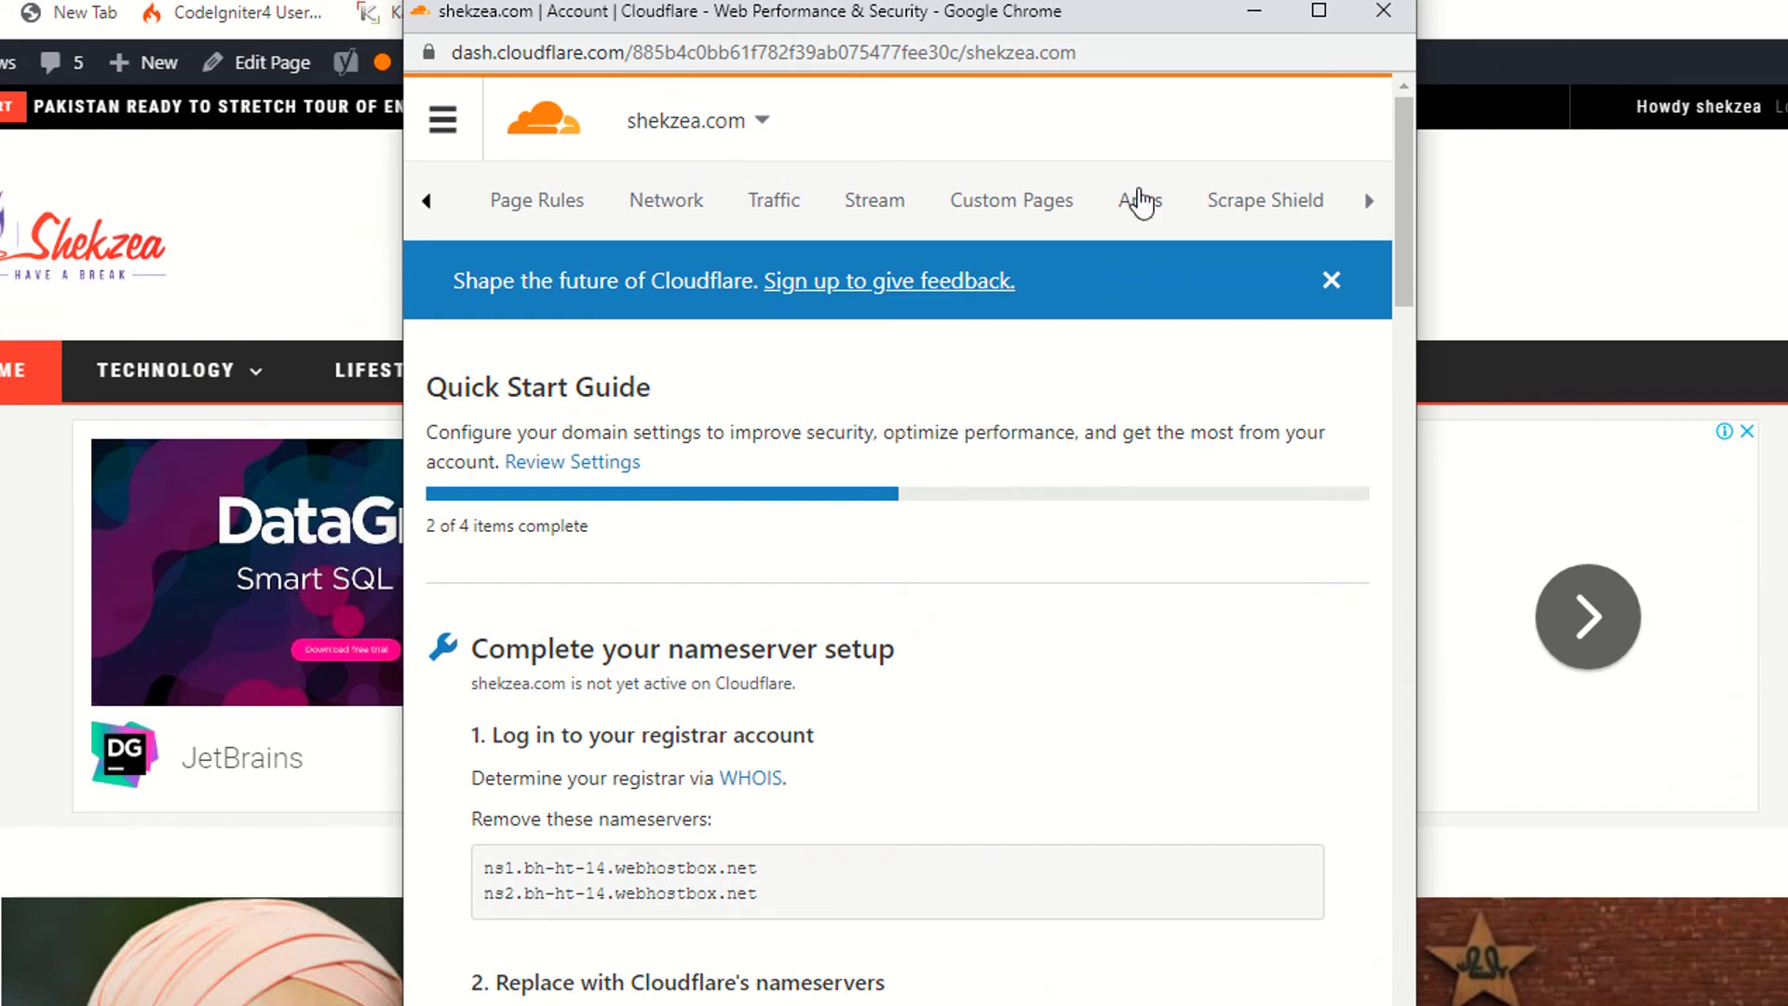
Step: Browse the Cloudflare app categories for shekzea.com and check the list of installed apps
click(1141, 201)
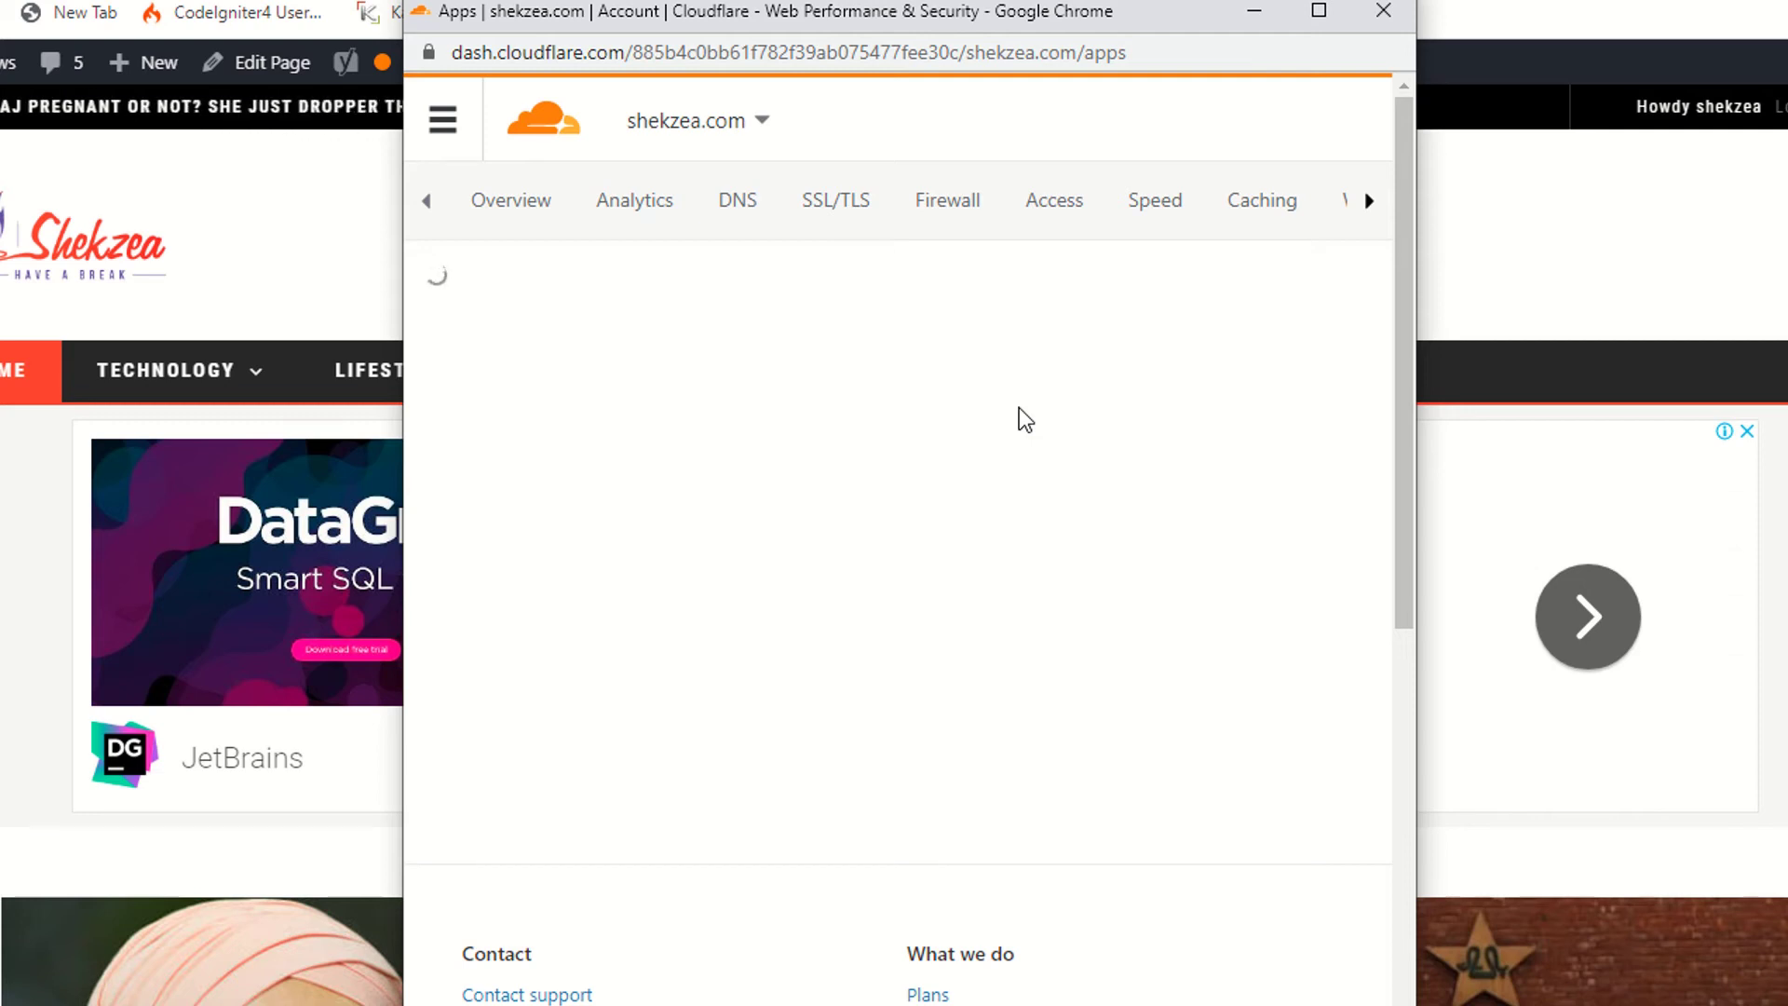
scroll(836, 542, down, 7)
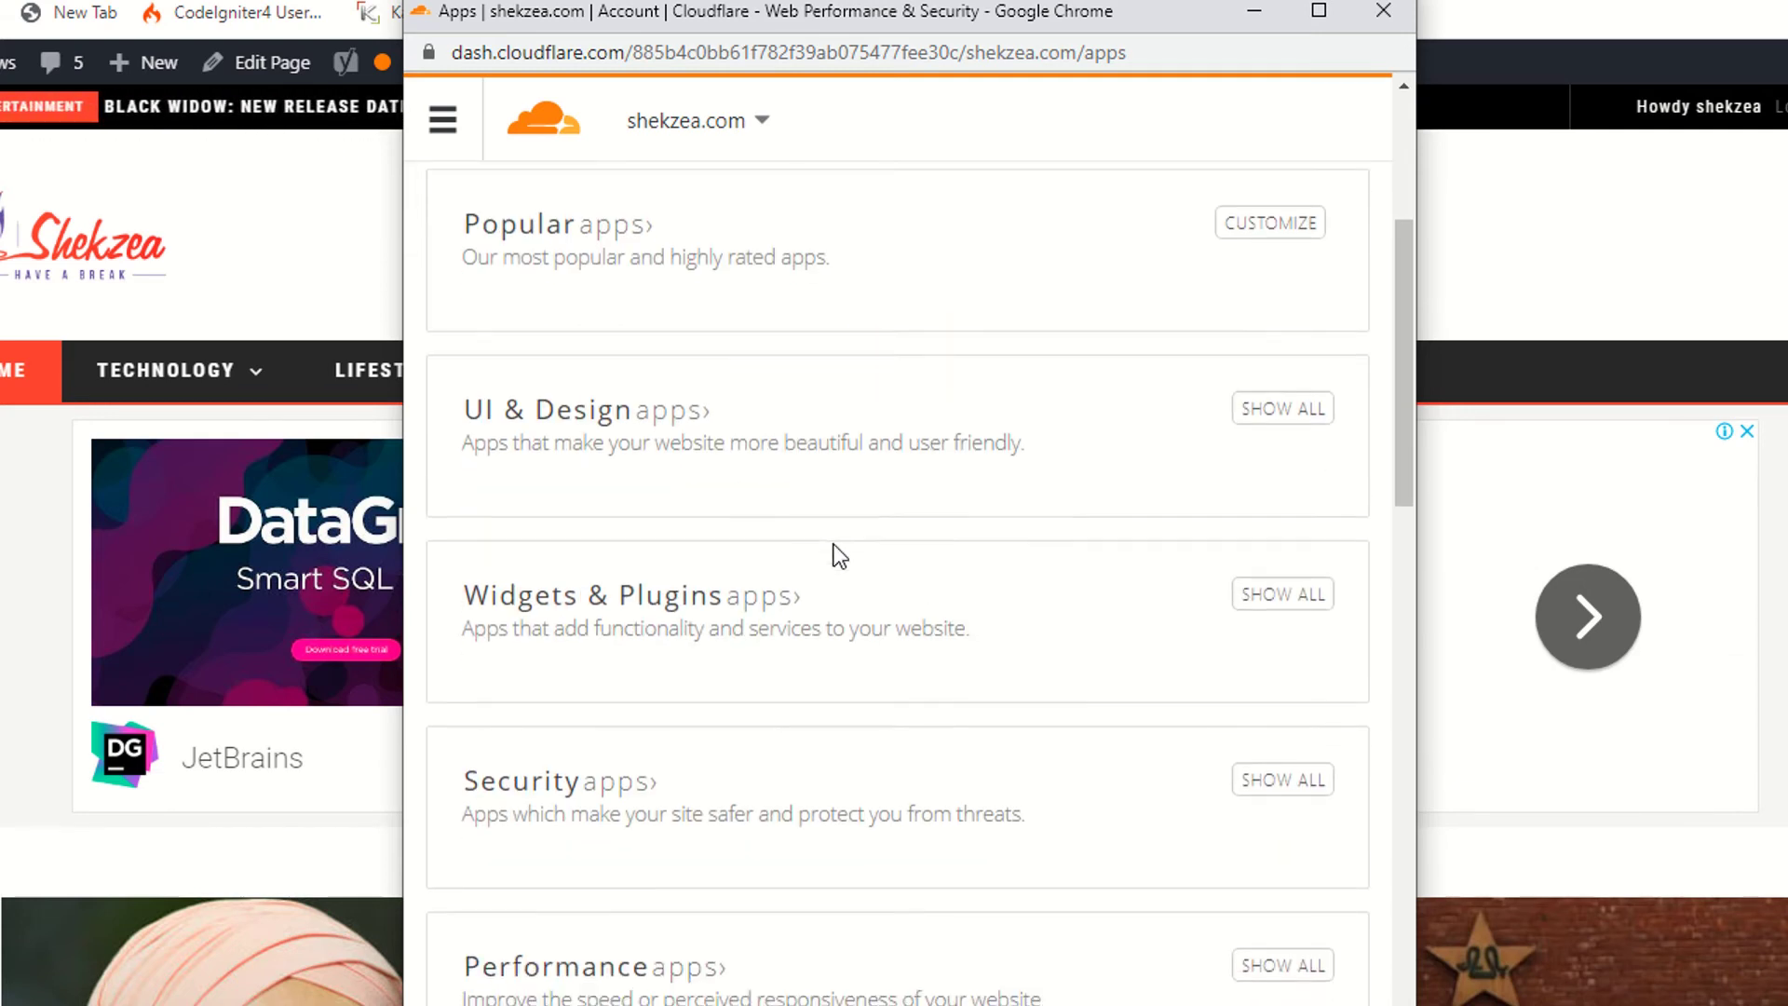
scroll(835, 546, up, 9)
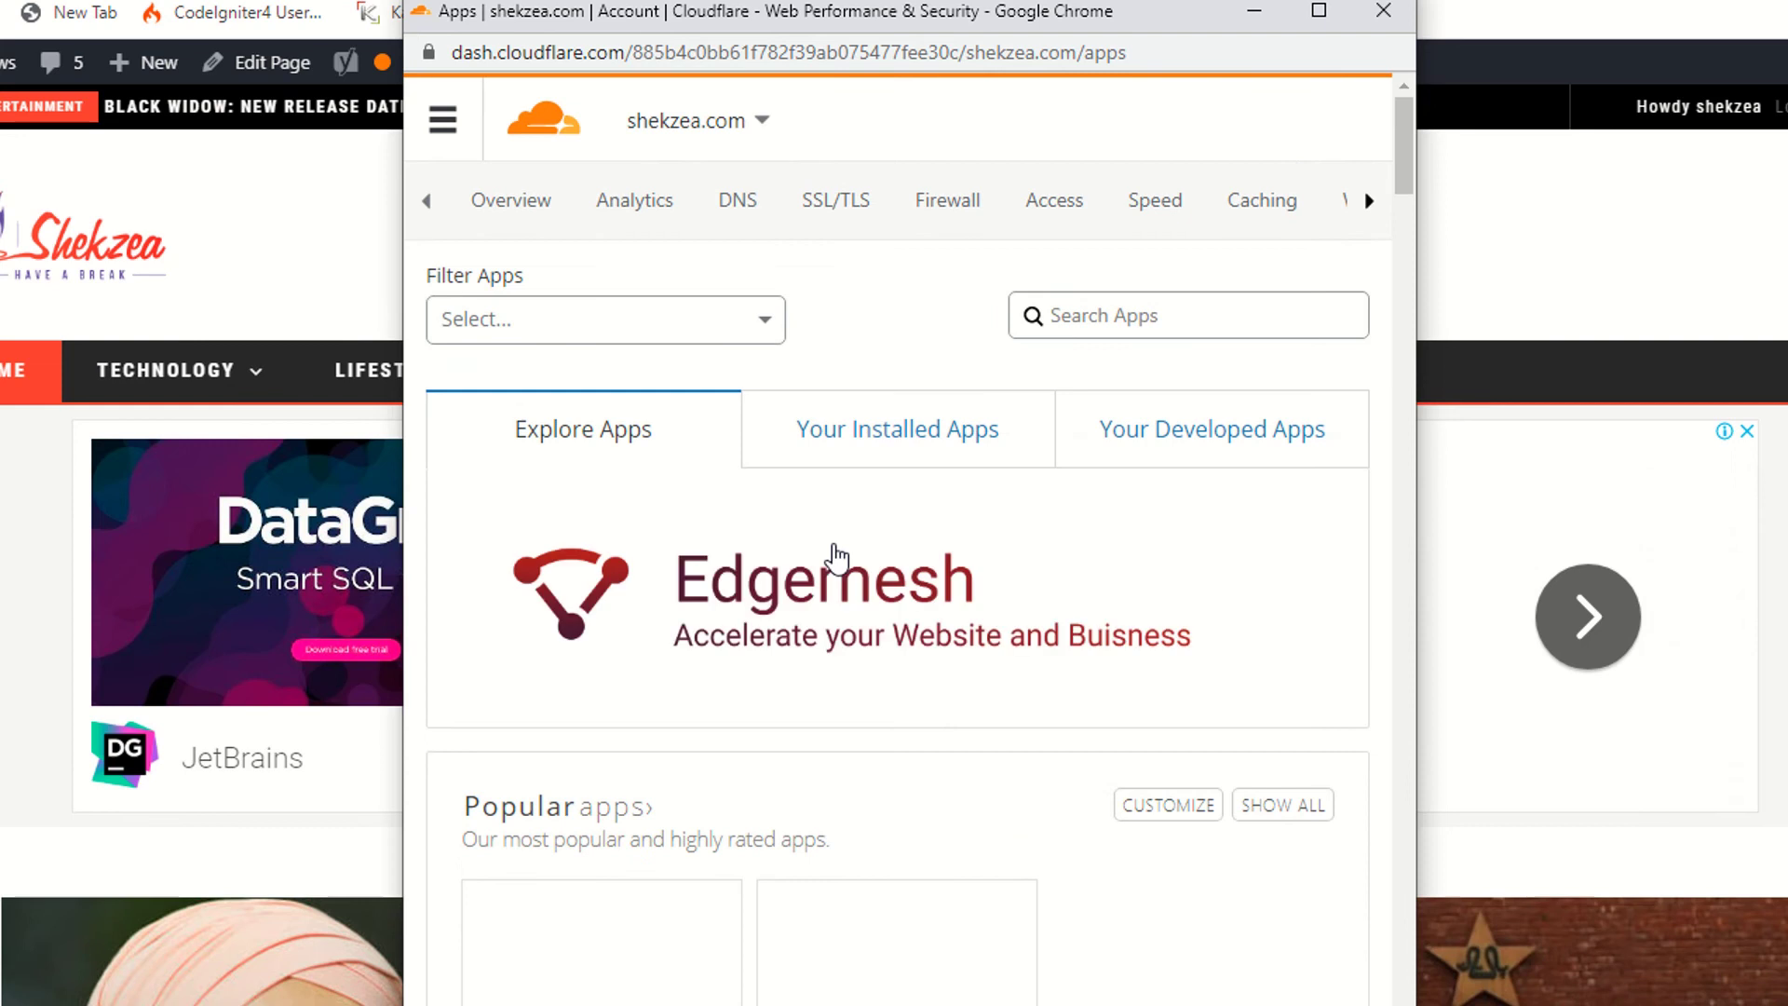
click(868, 436)
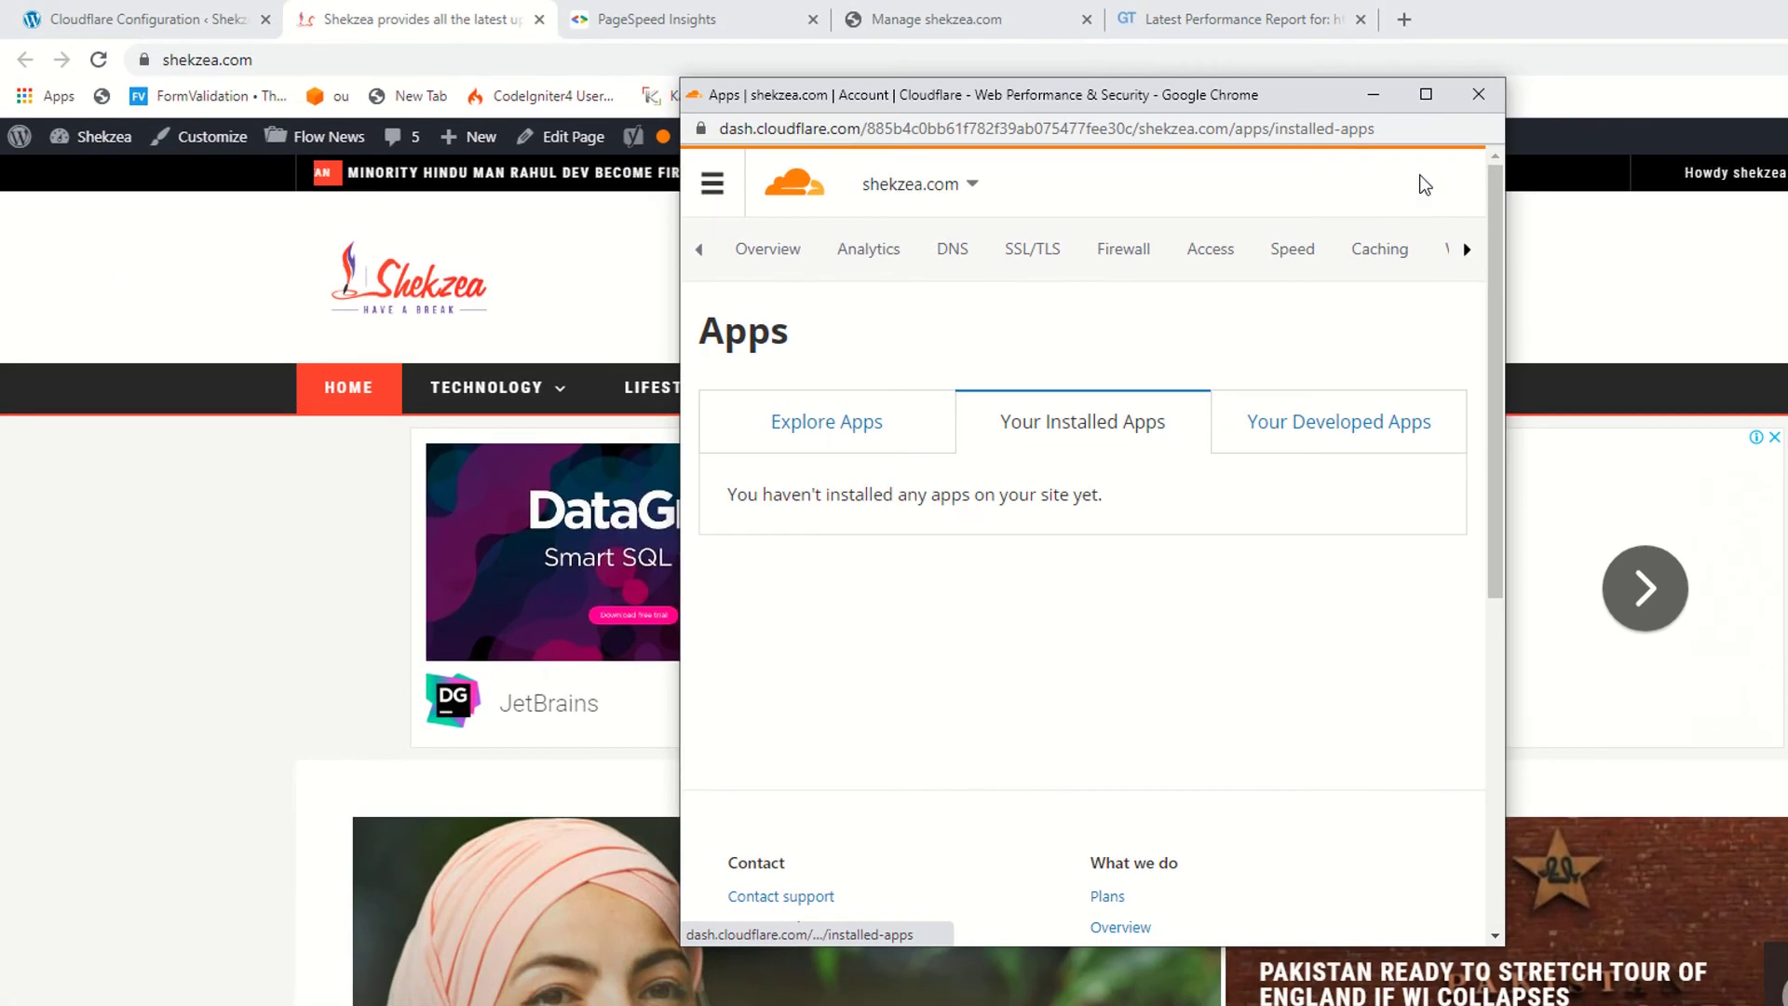
Step: Search Google for "cloudflear" in a new browser tab, and open the account dashboard from the Cloudflare site
click(1055, 27)
click(1404, 18)
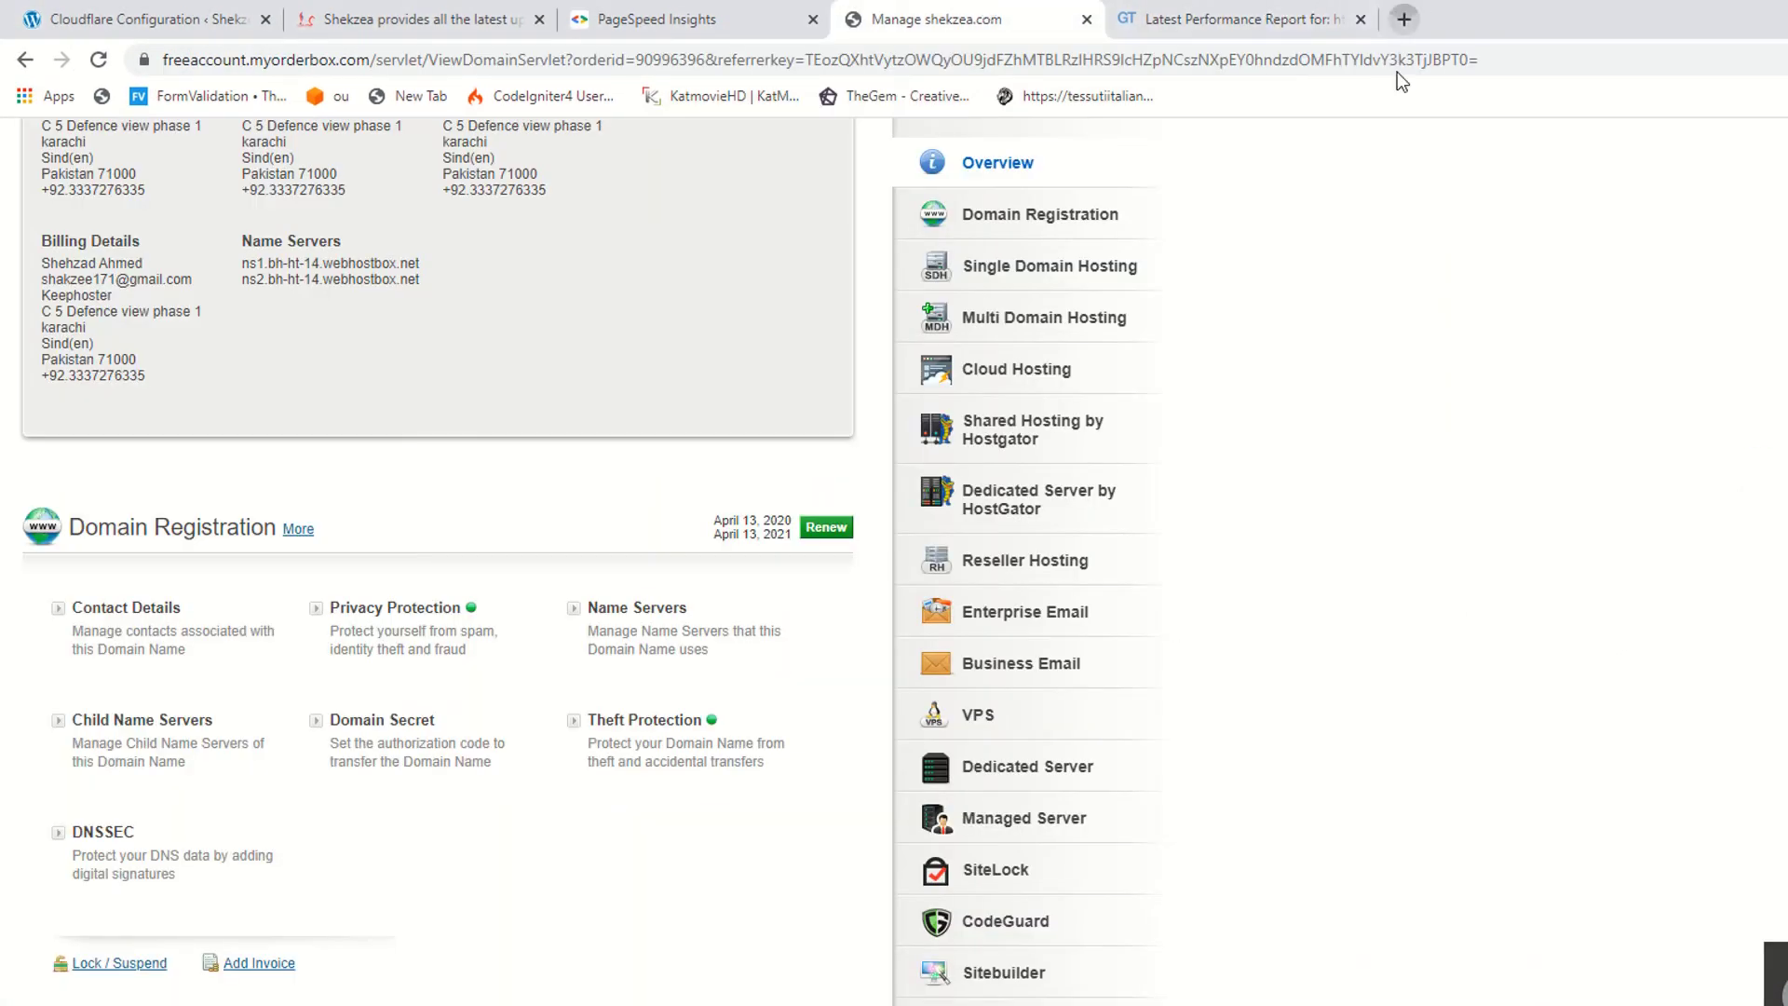
text(CLOUD)
key(Return)
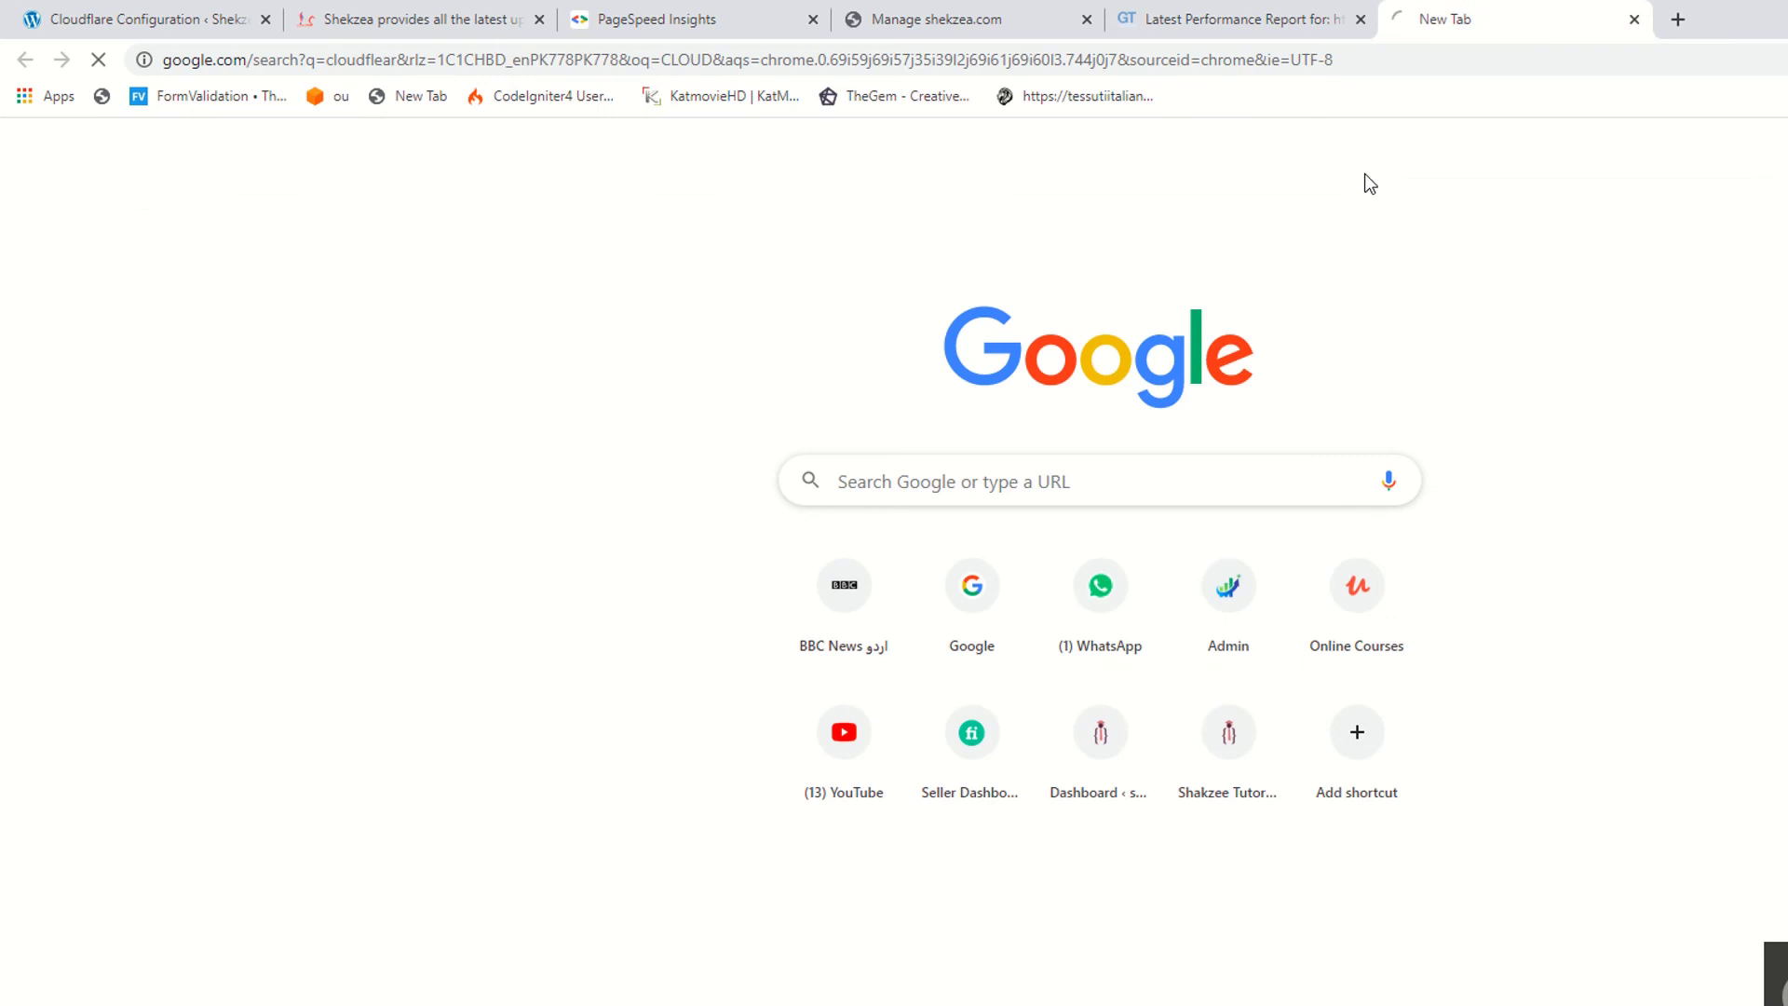
click(317, 803)
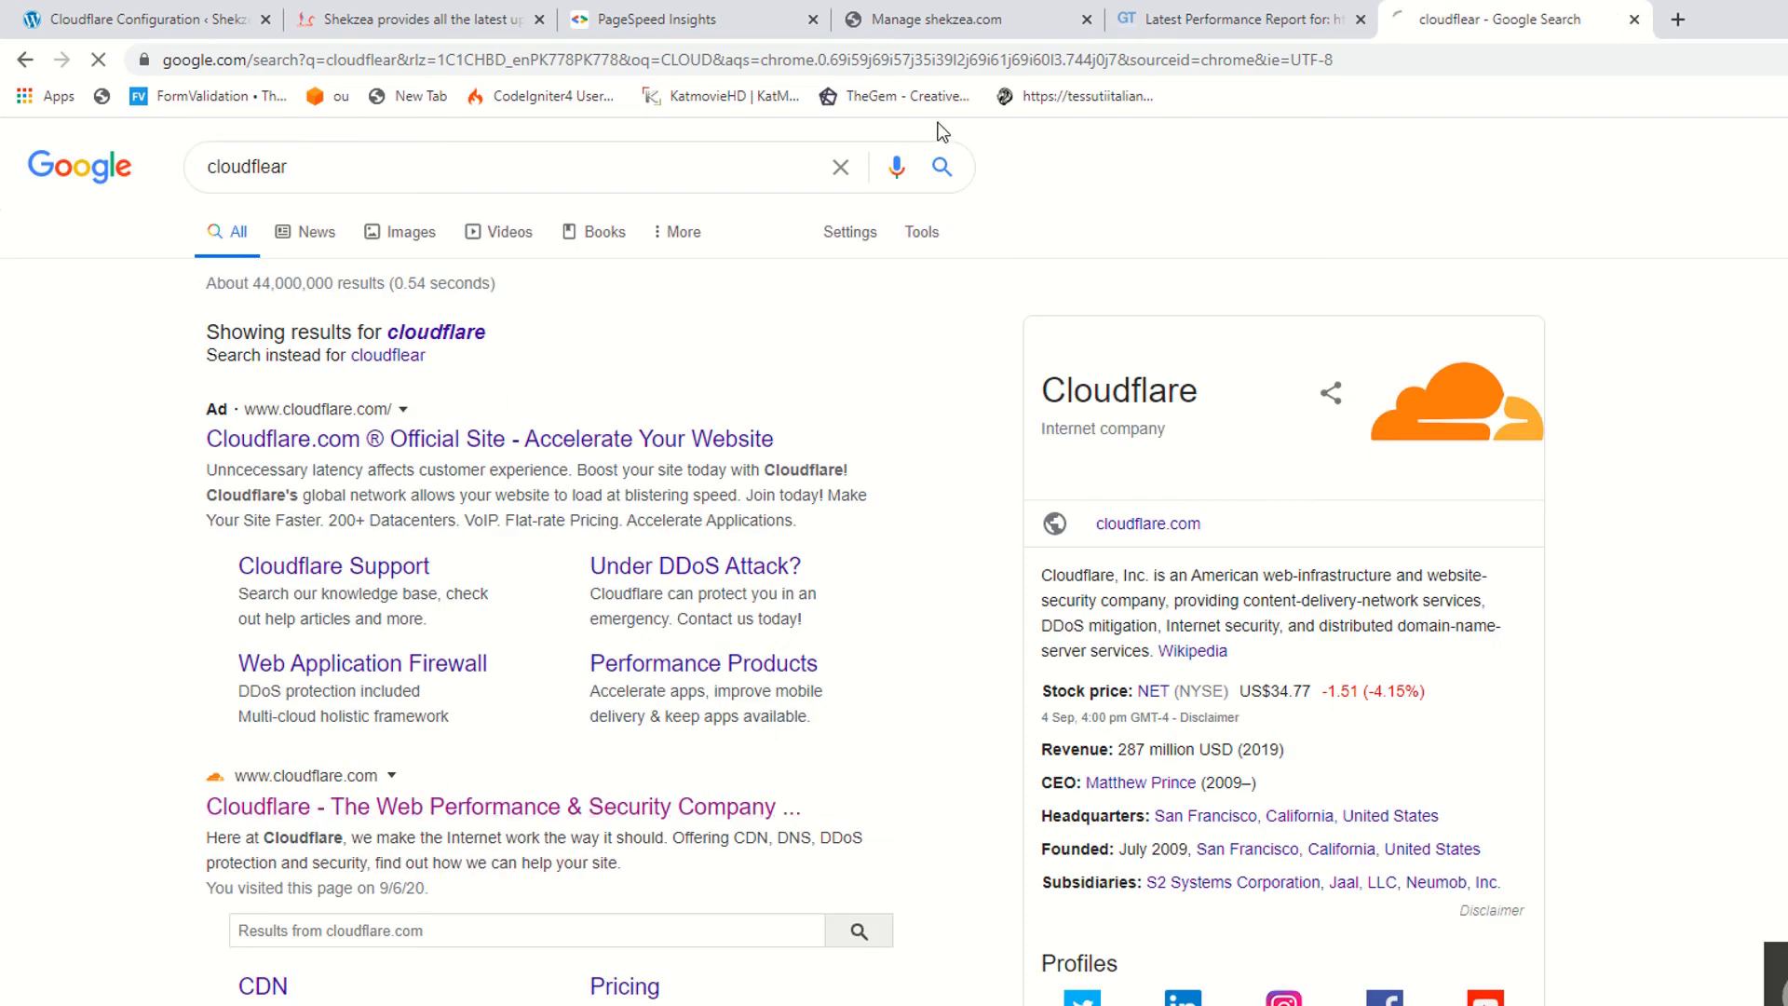
click(1342, 11)
key(ctrl+Tab)
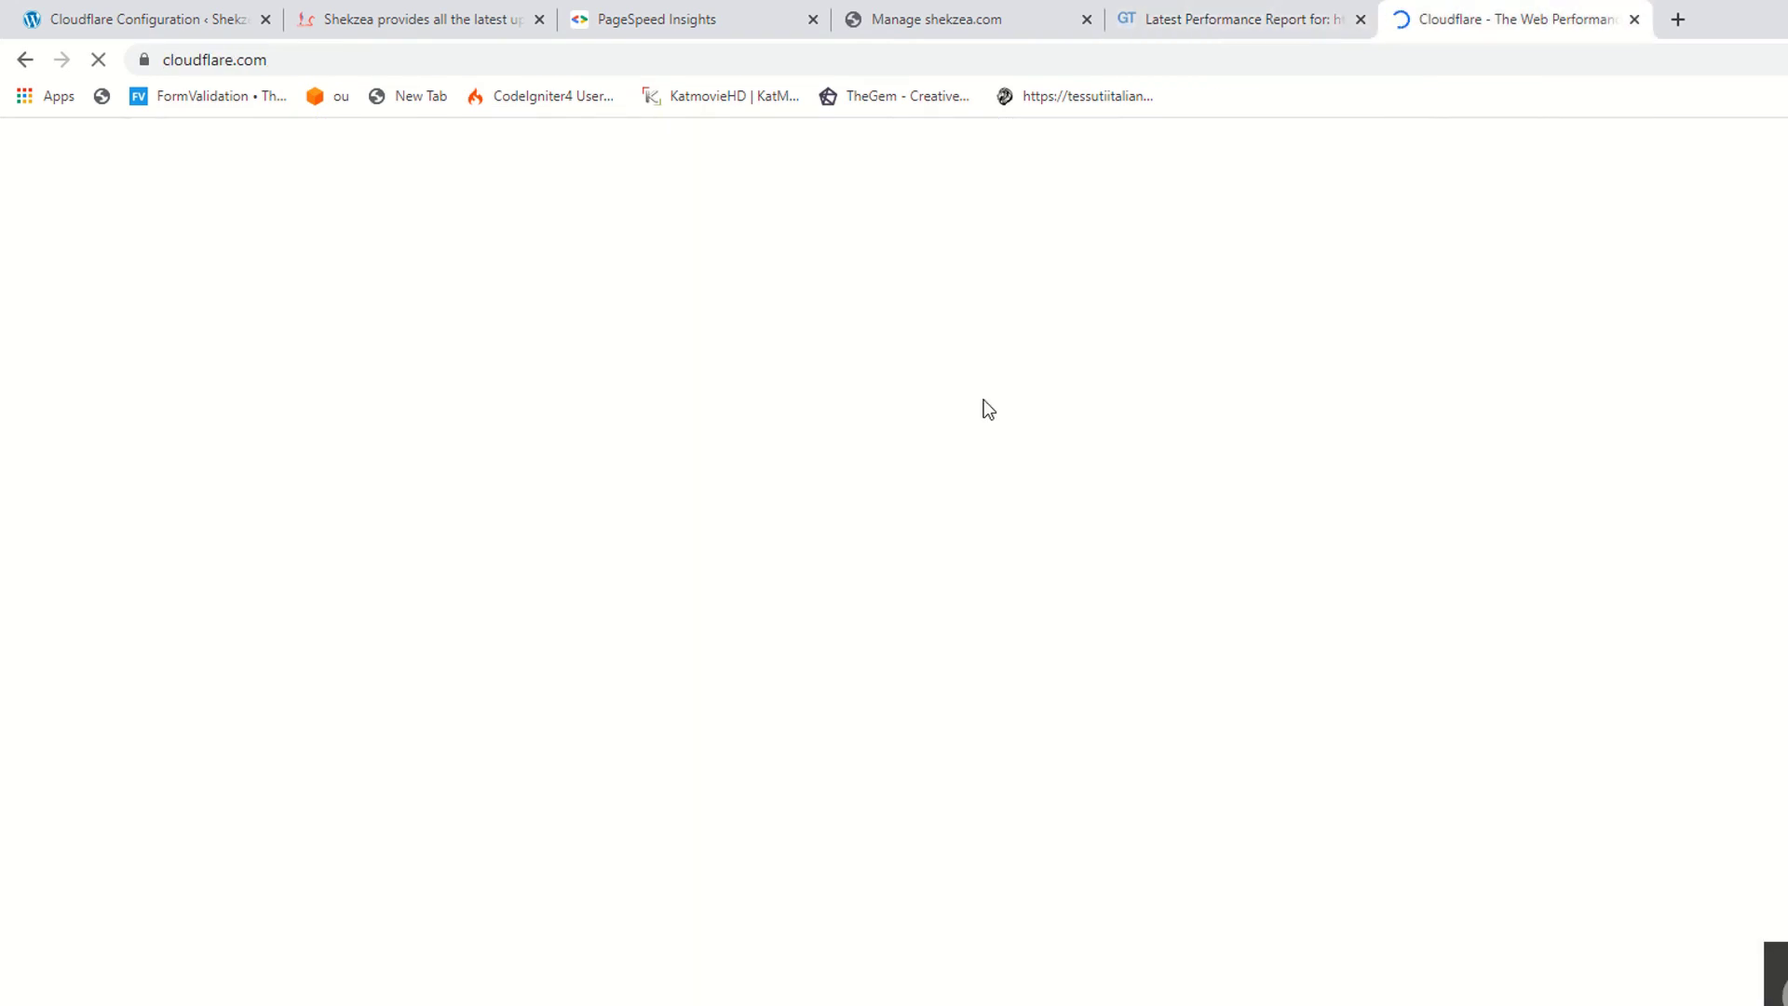
click(1467, 245)
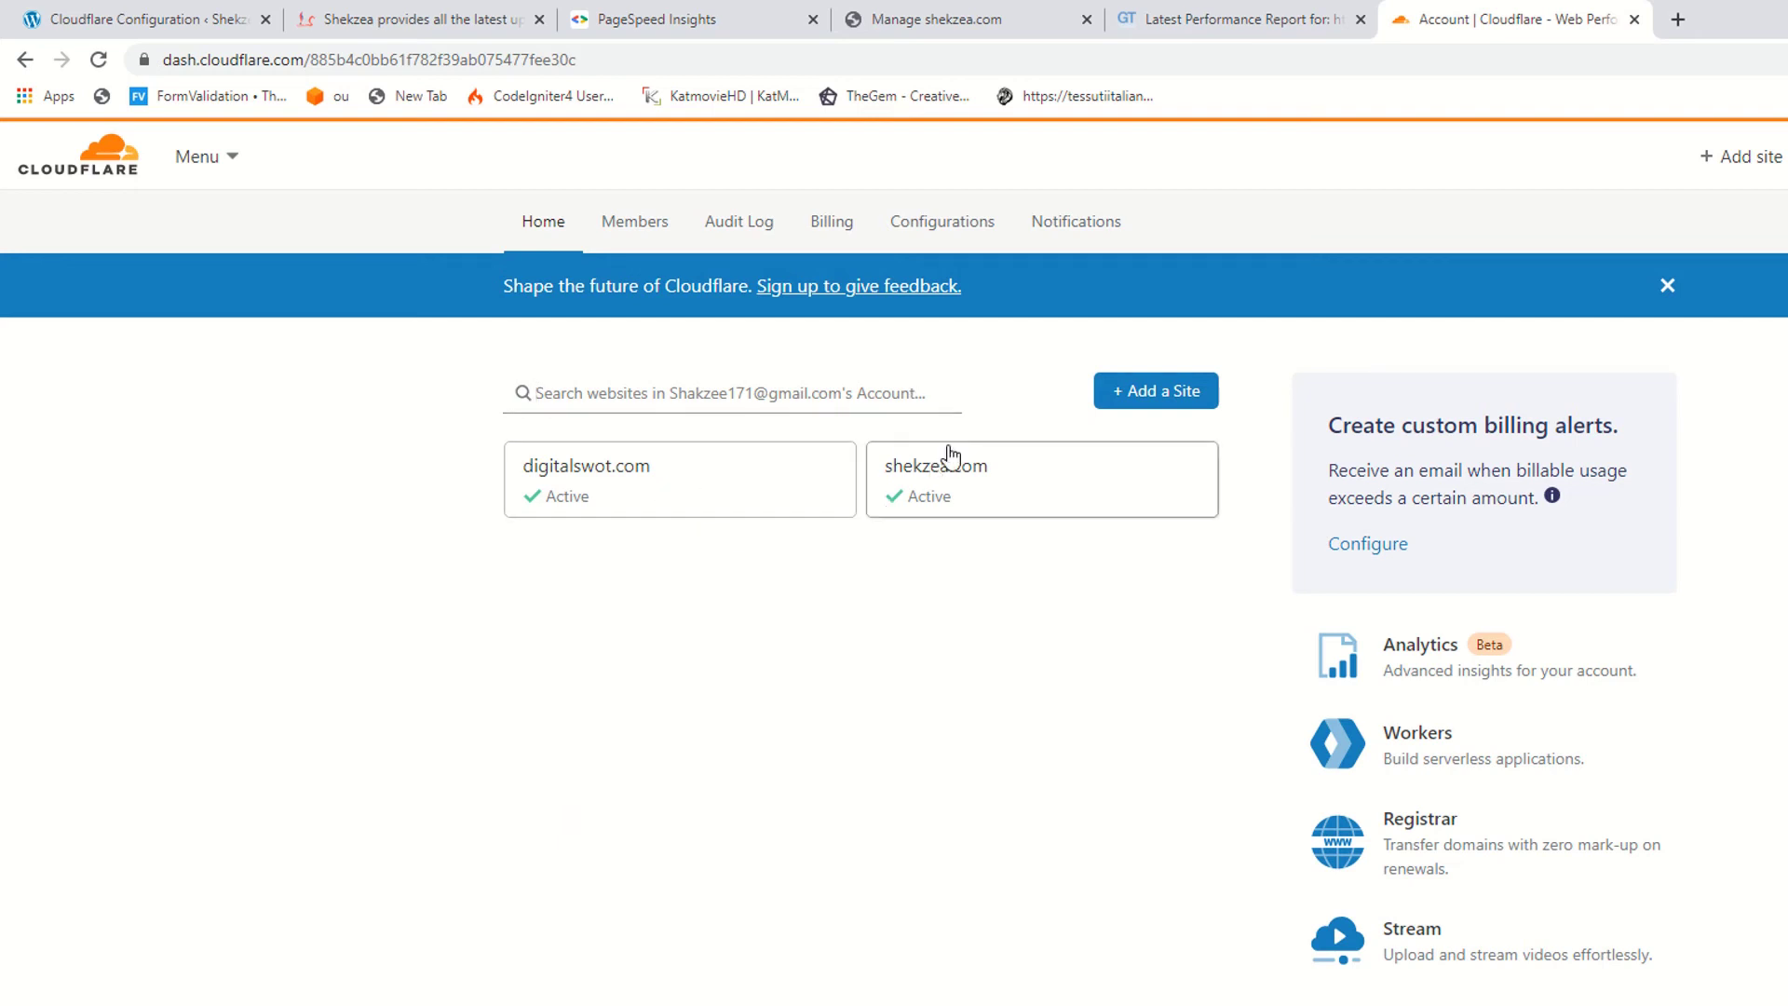
Step: Open shekzea.com from the account's site list and check its protection status and overview
click(946, 461)
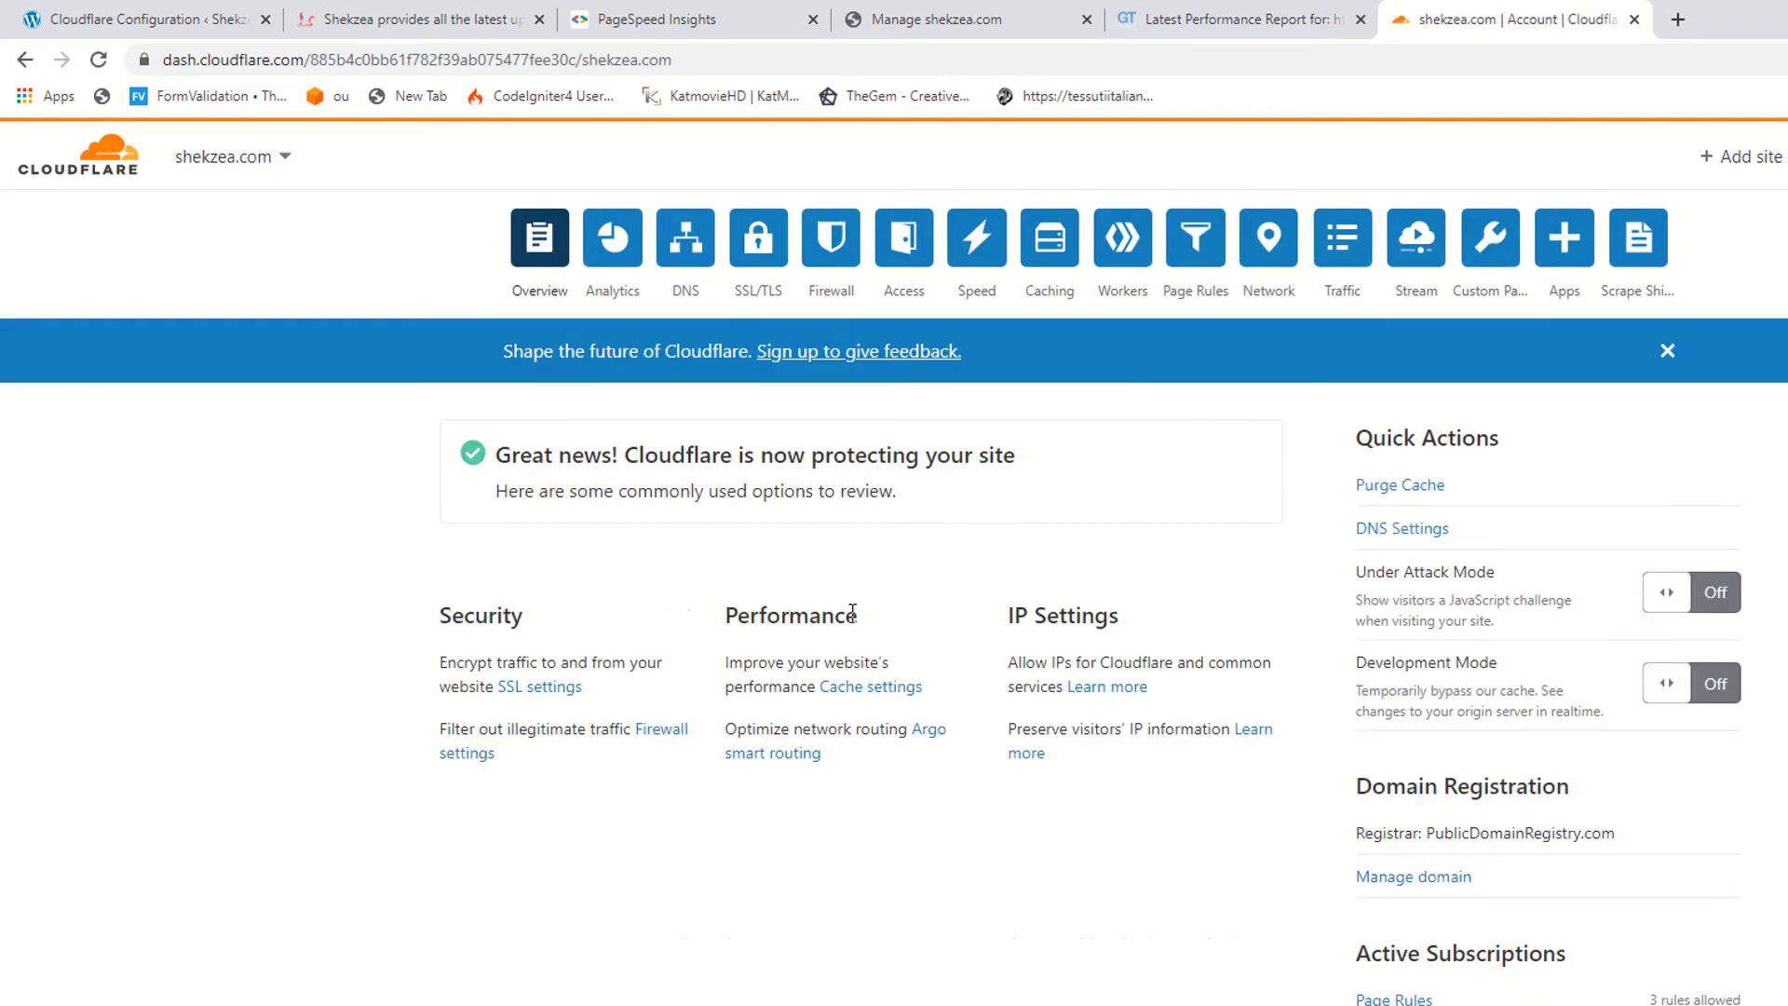
scroll(1061, 622, down, 4)
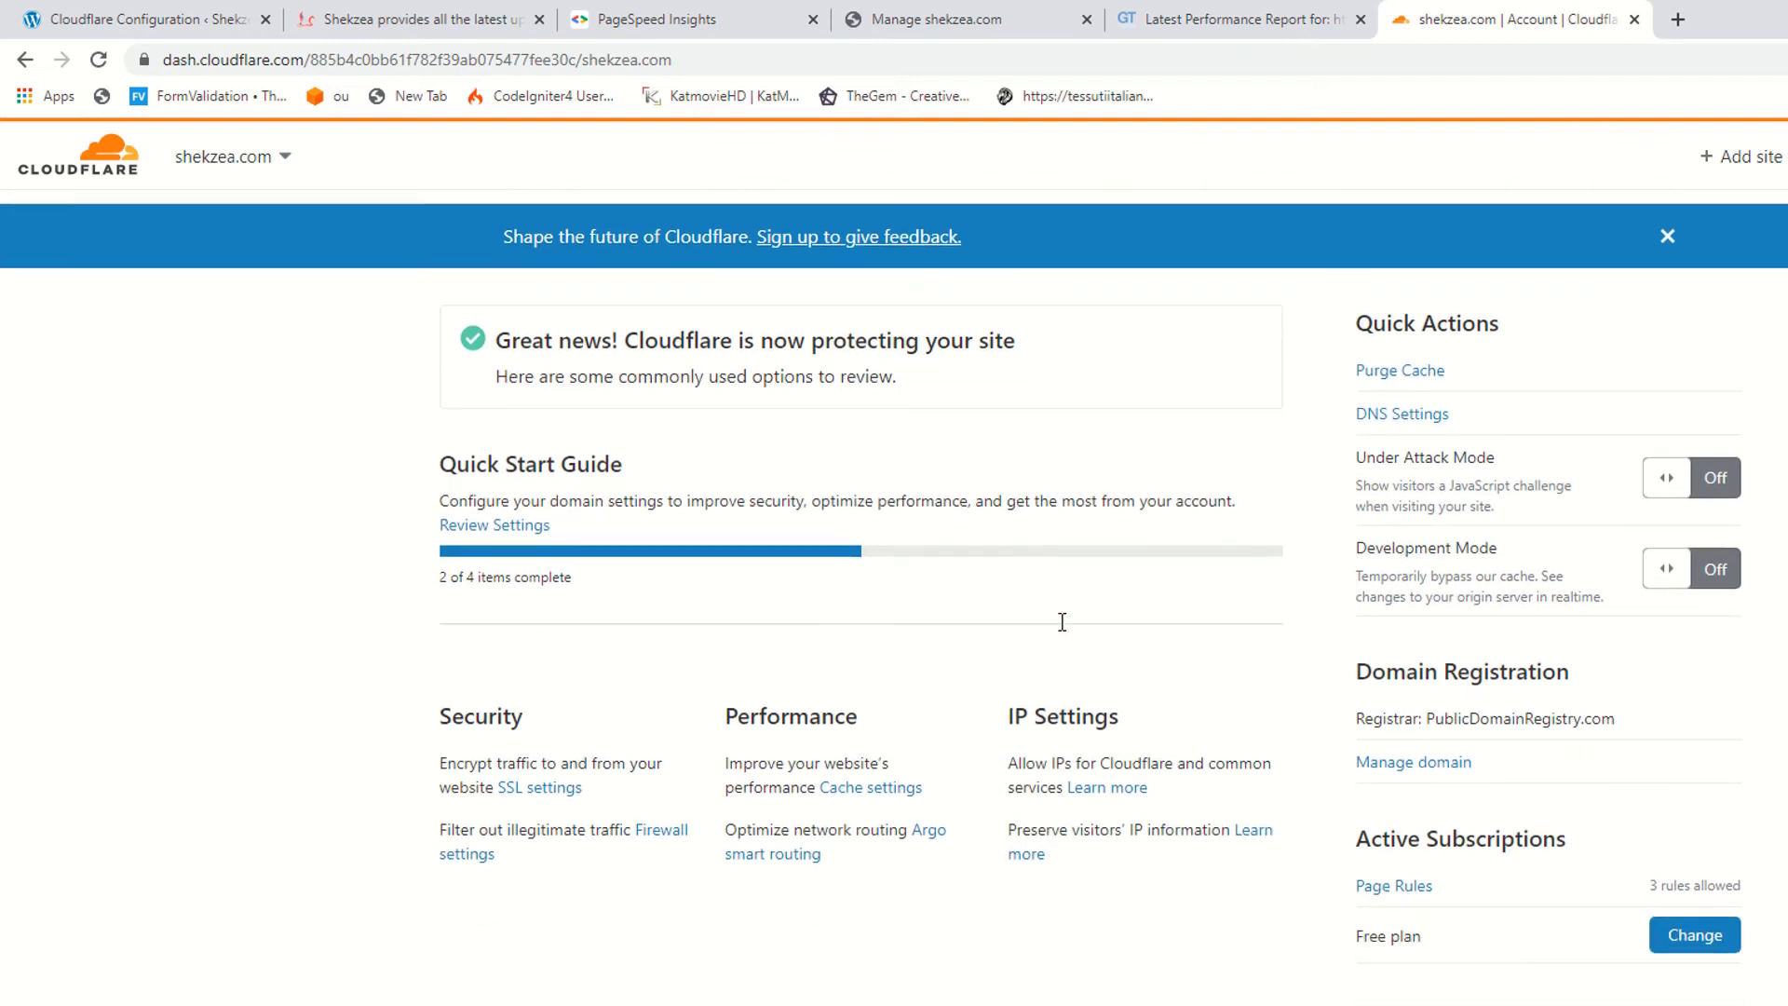
scroll(1060, 622, up, 4)
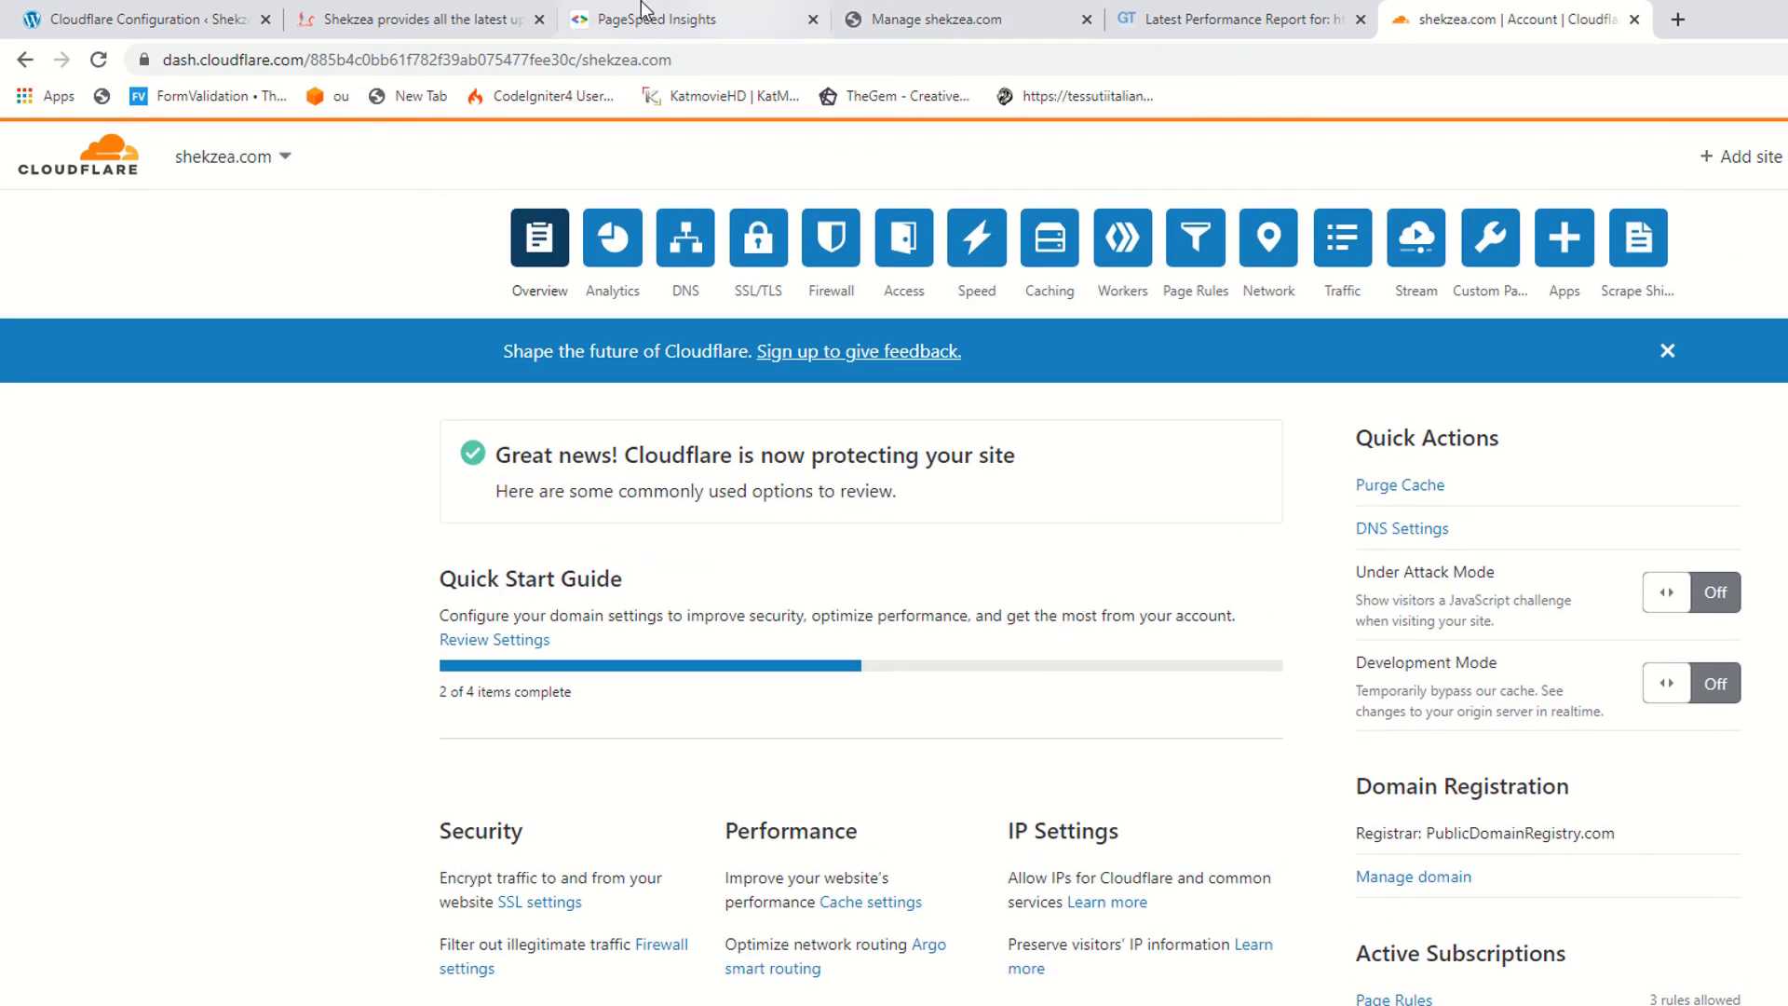
Step: Close the separate Cloudflare apps window and return to the Cloudflare settings page in WordPress
key(alt+Tab)
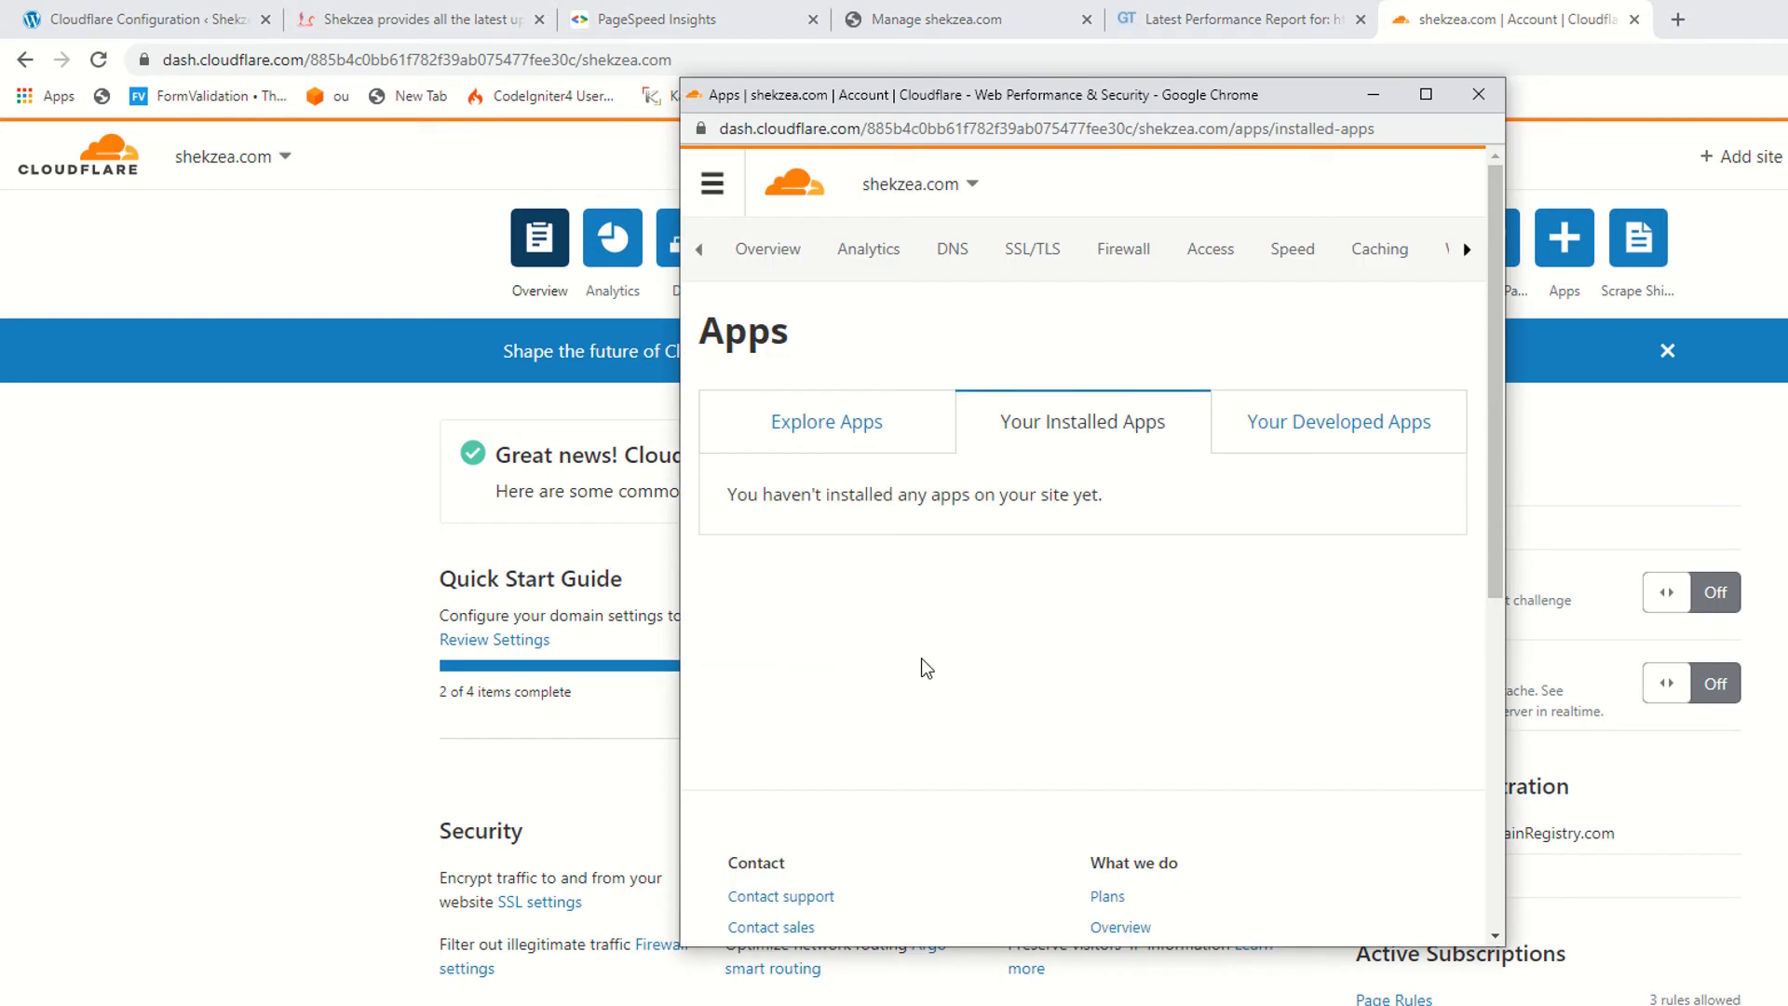
click(1478, 95)
click(419, 19)
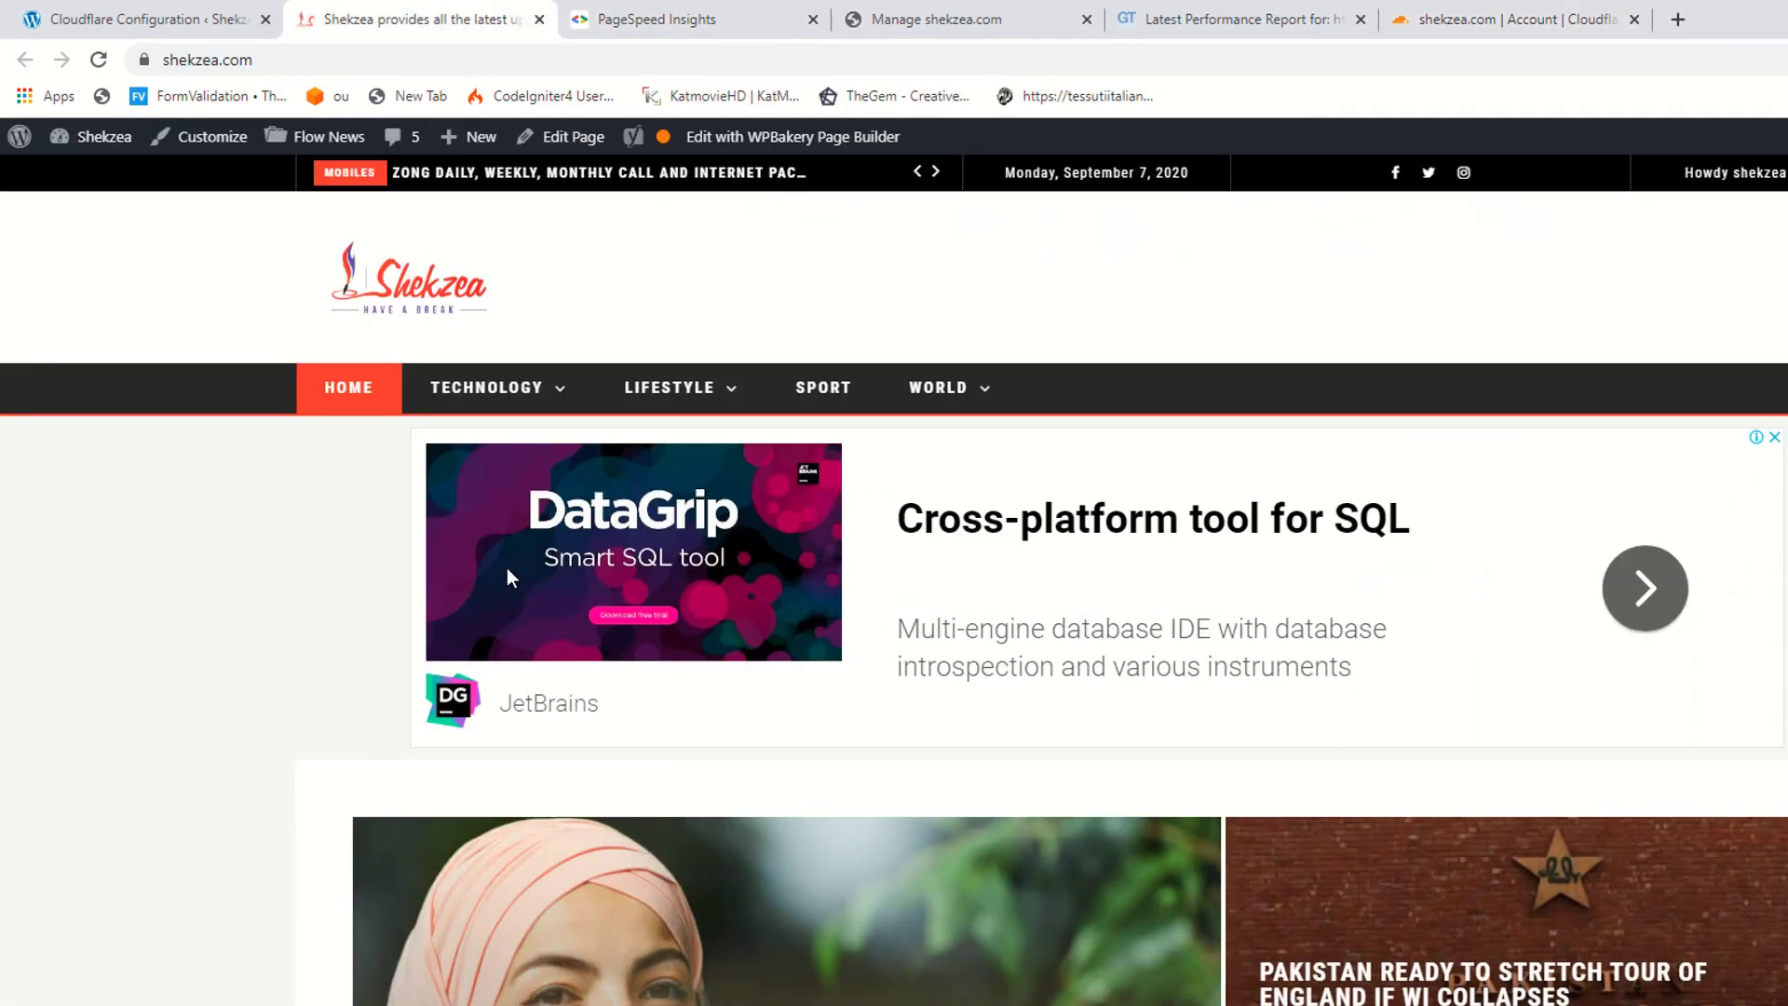
click(67, 13)
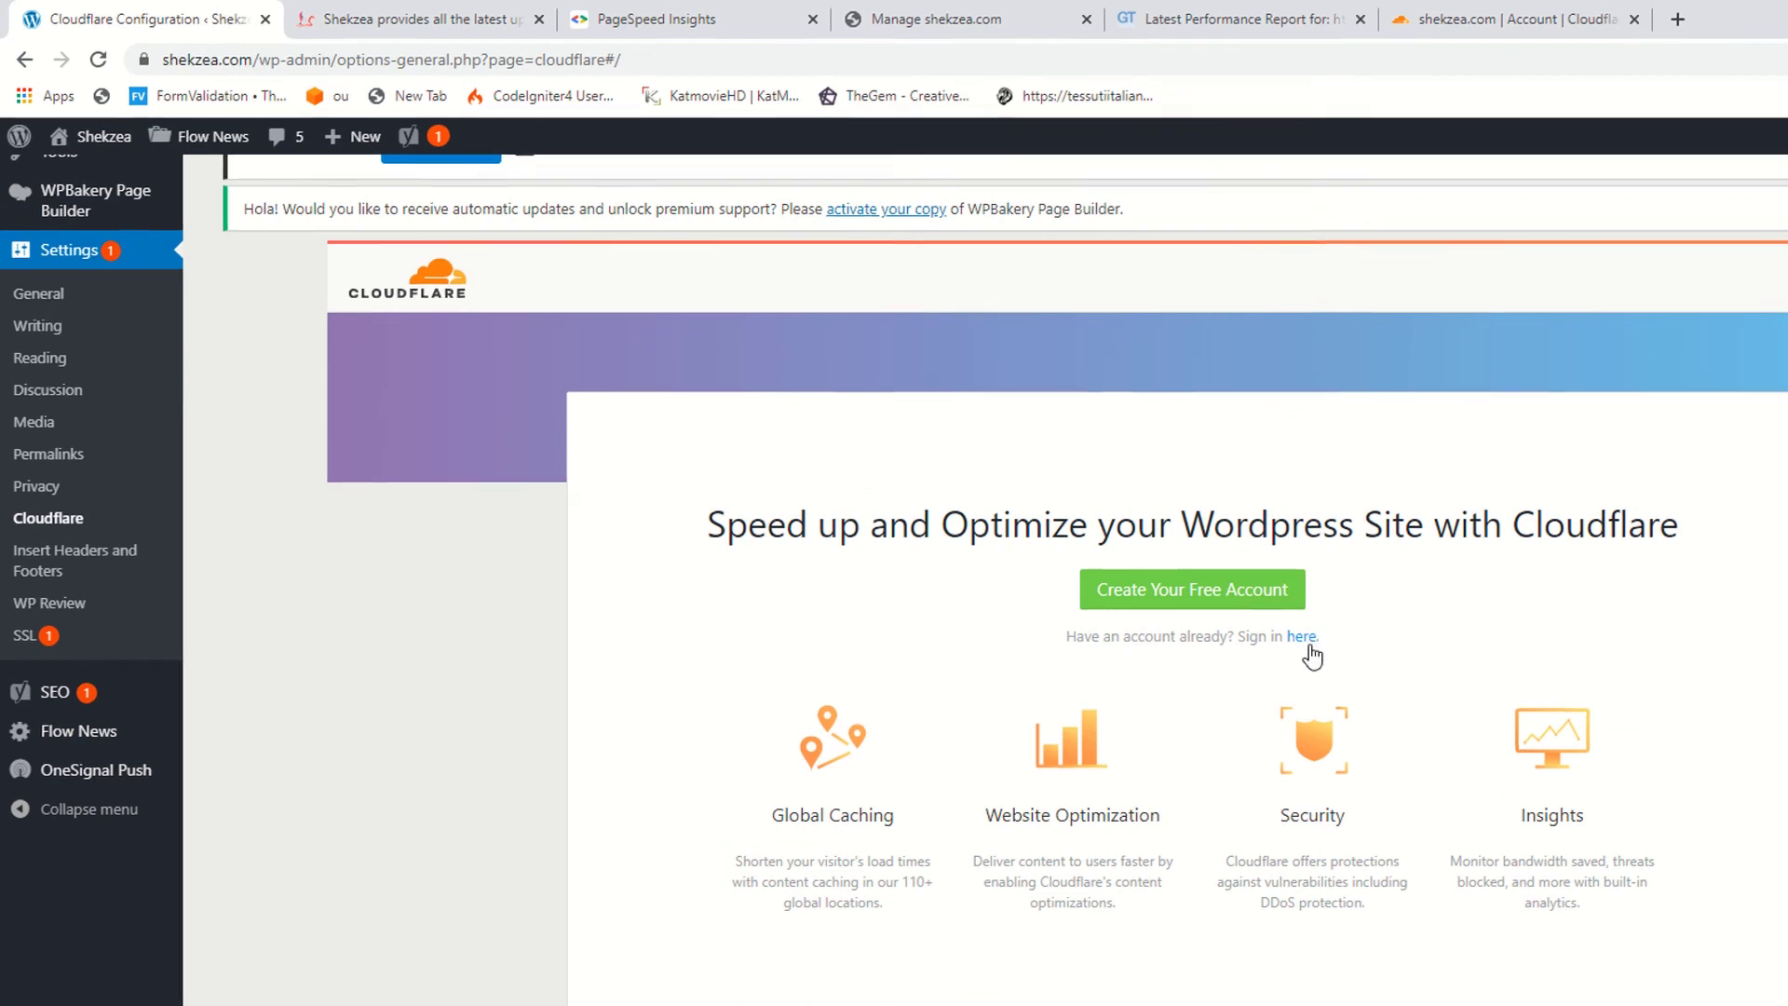
Step: Open the plugin's sign-in form for existing Cloudflare accounts and fill in the account e-mail
click(1303, 636)
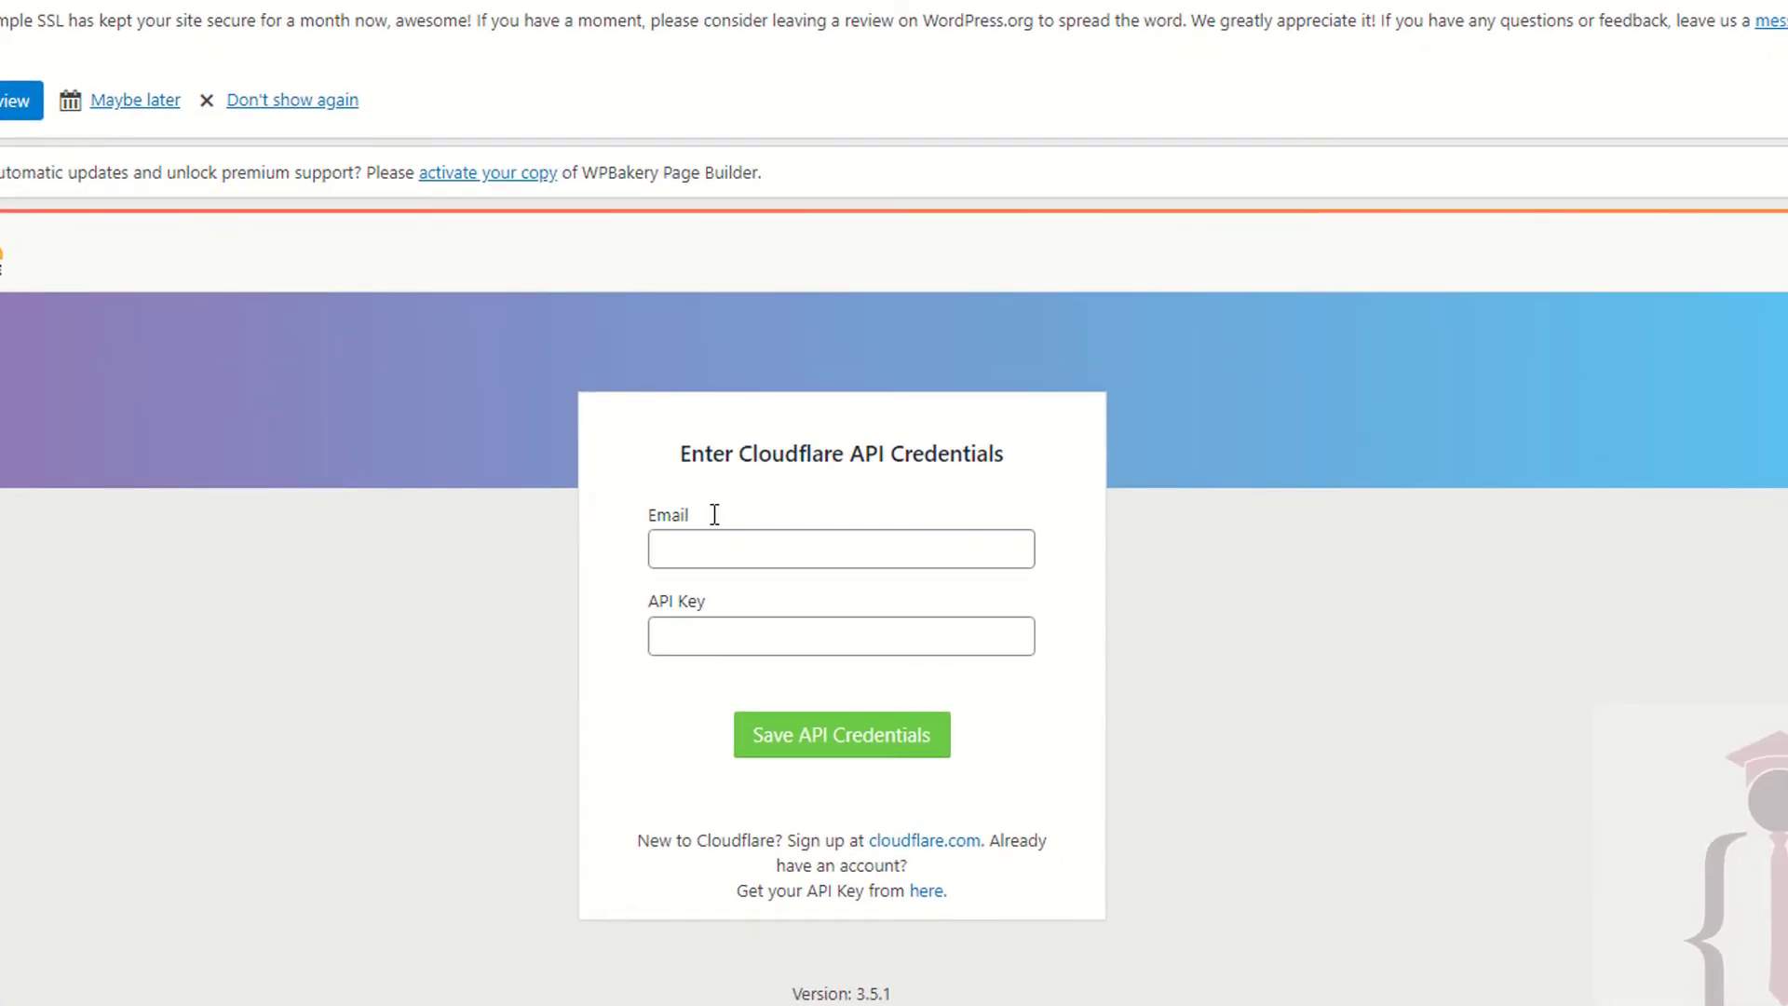
click(664, 549)
click(702, 607)
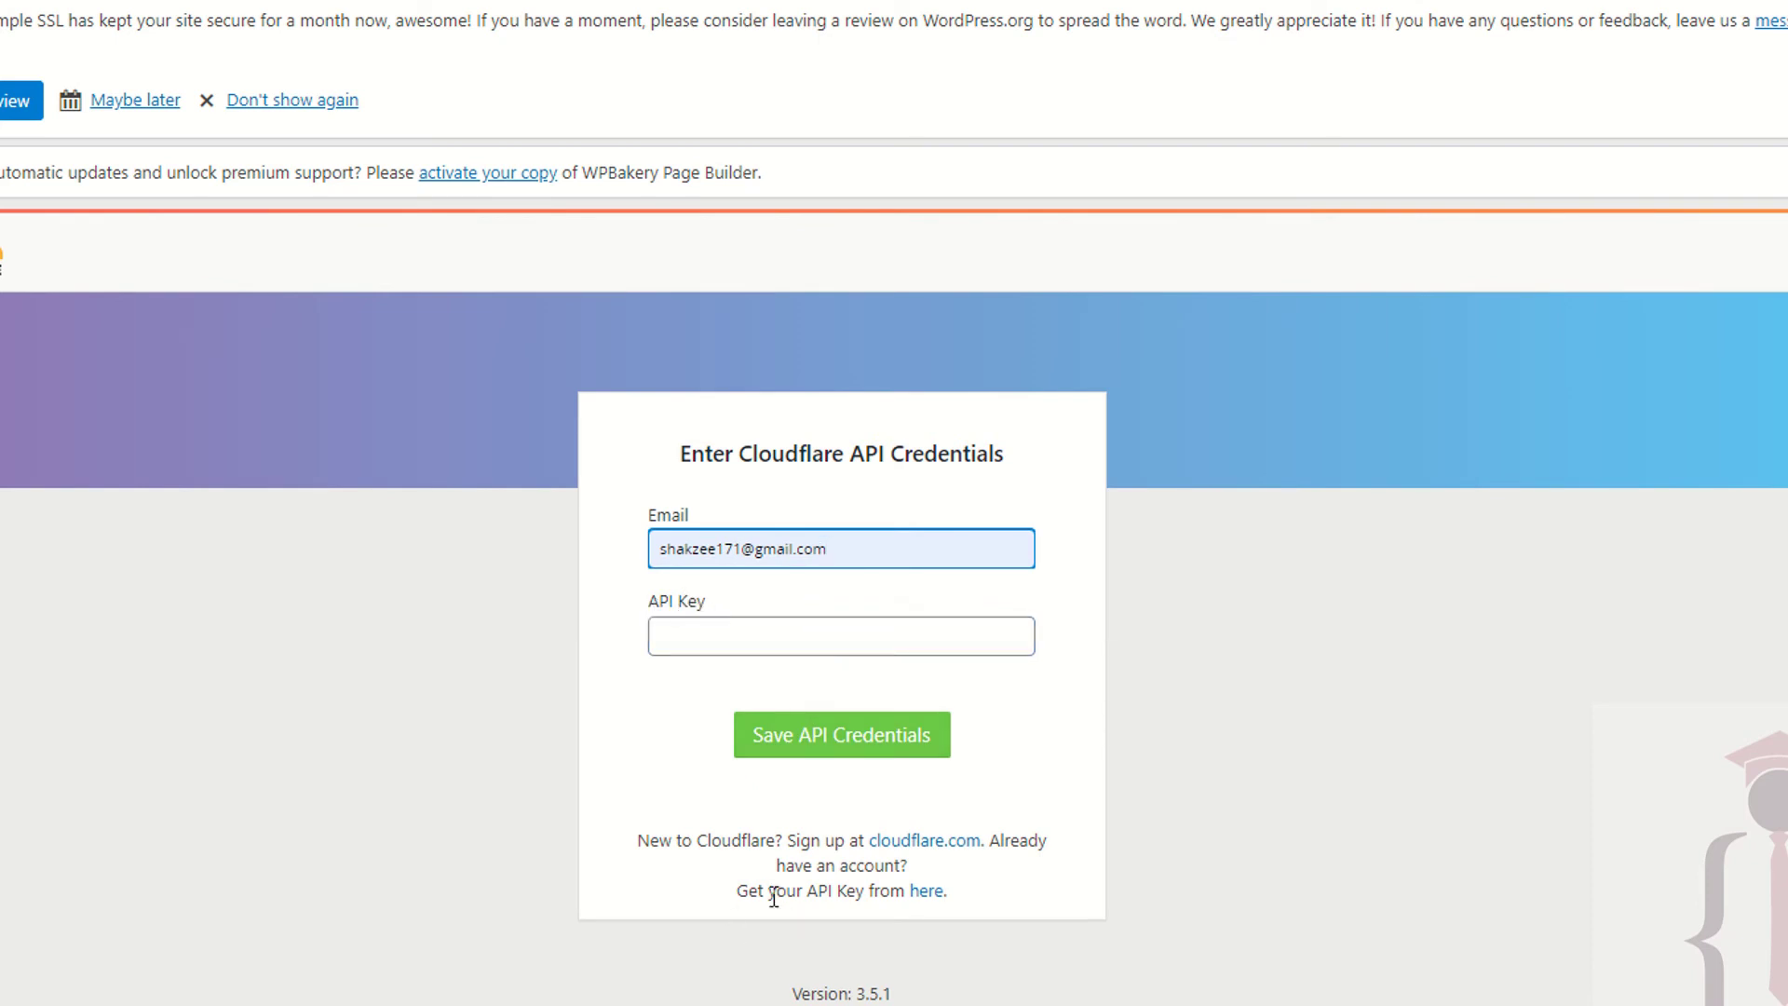
Step: Follow the plugin's link for getting an API key and find the API Keys section in the Cloudflare profile
click(927, 892)
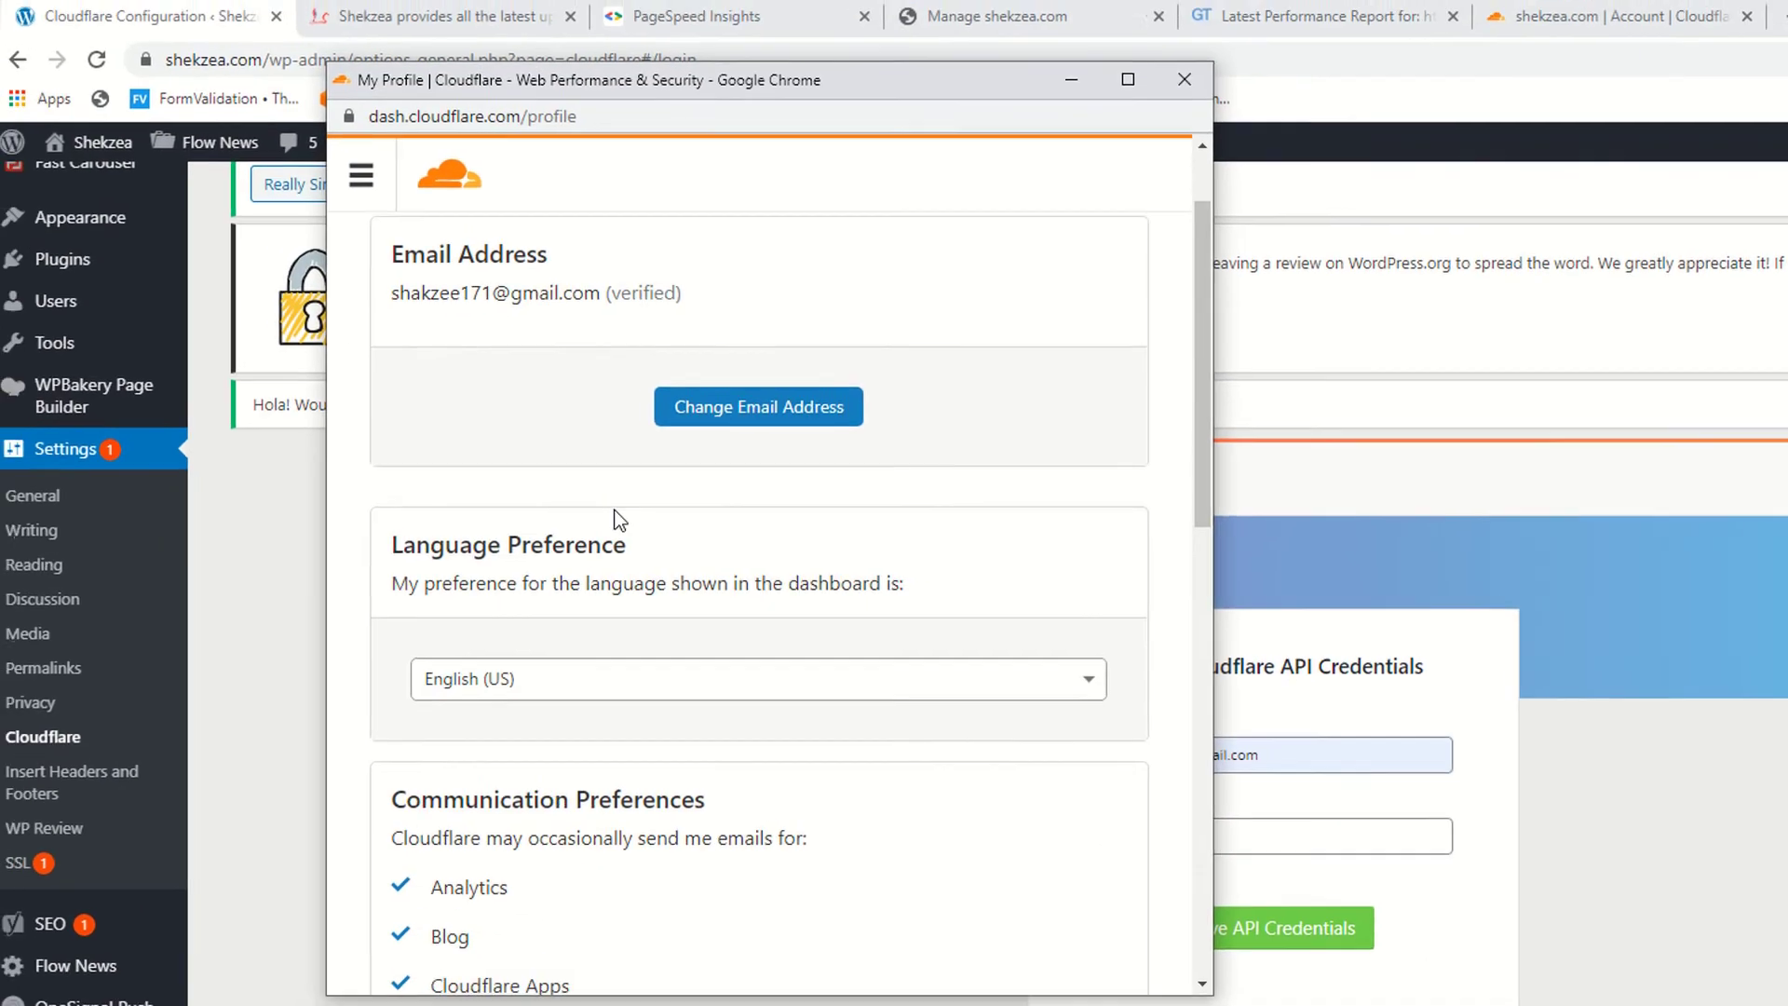
scroll(135, 287, down, 5)
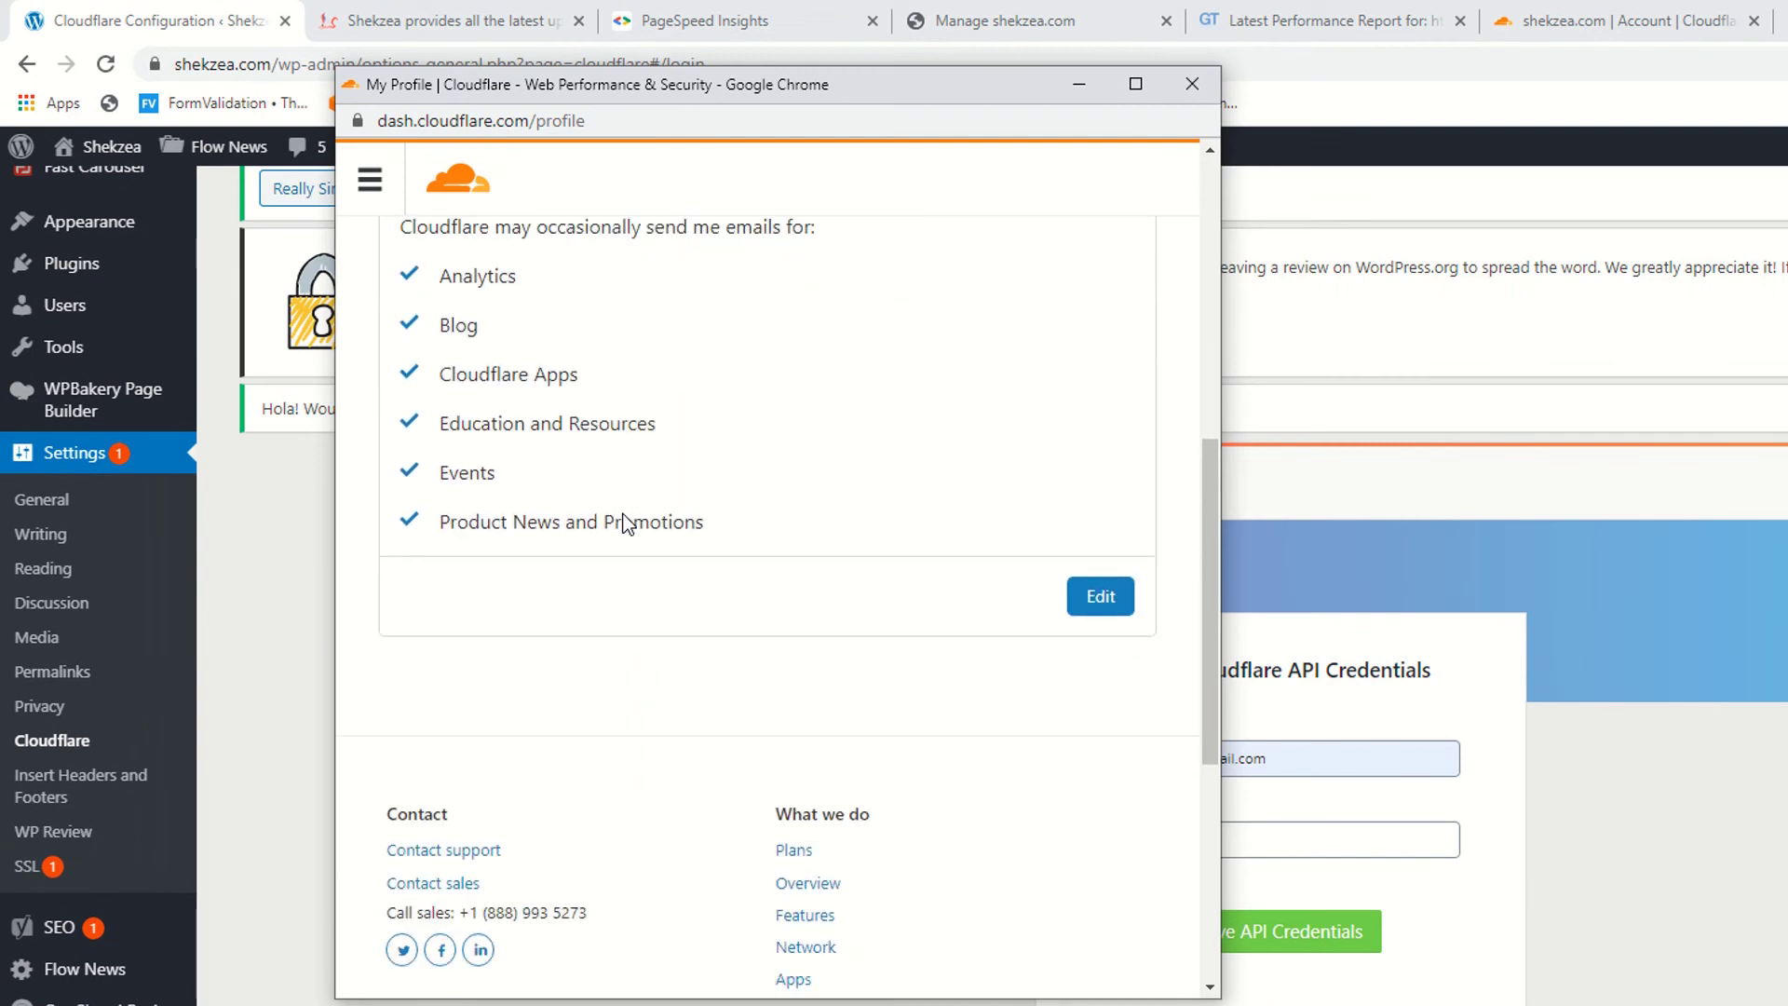
scroll(623, 523, up, 8)
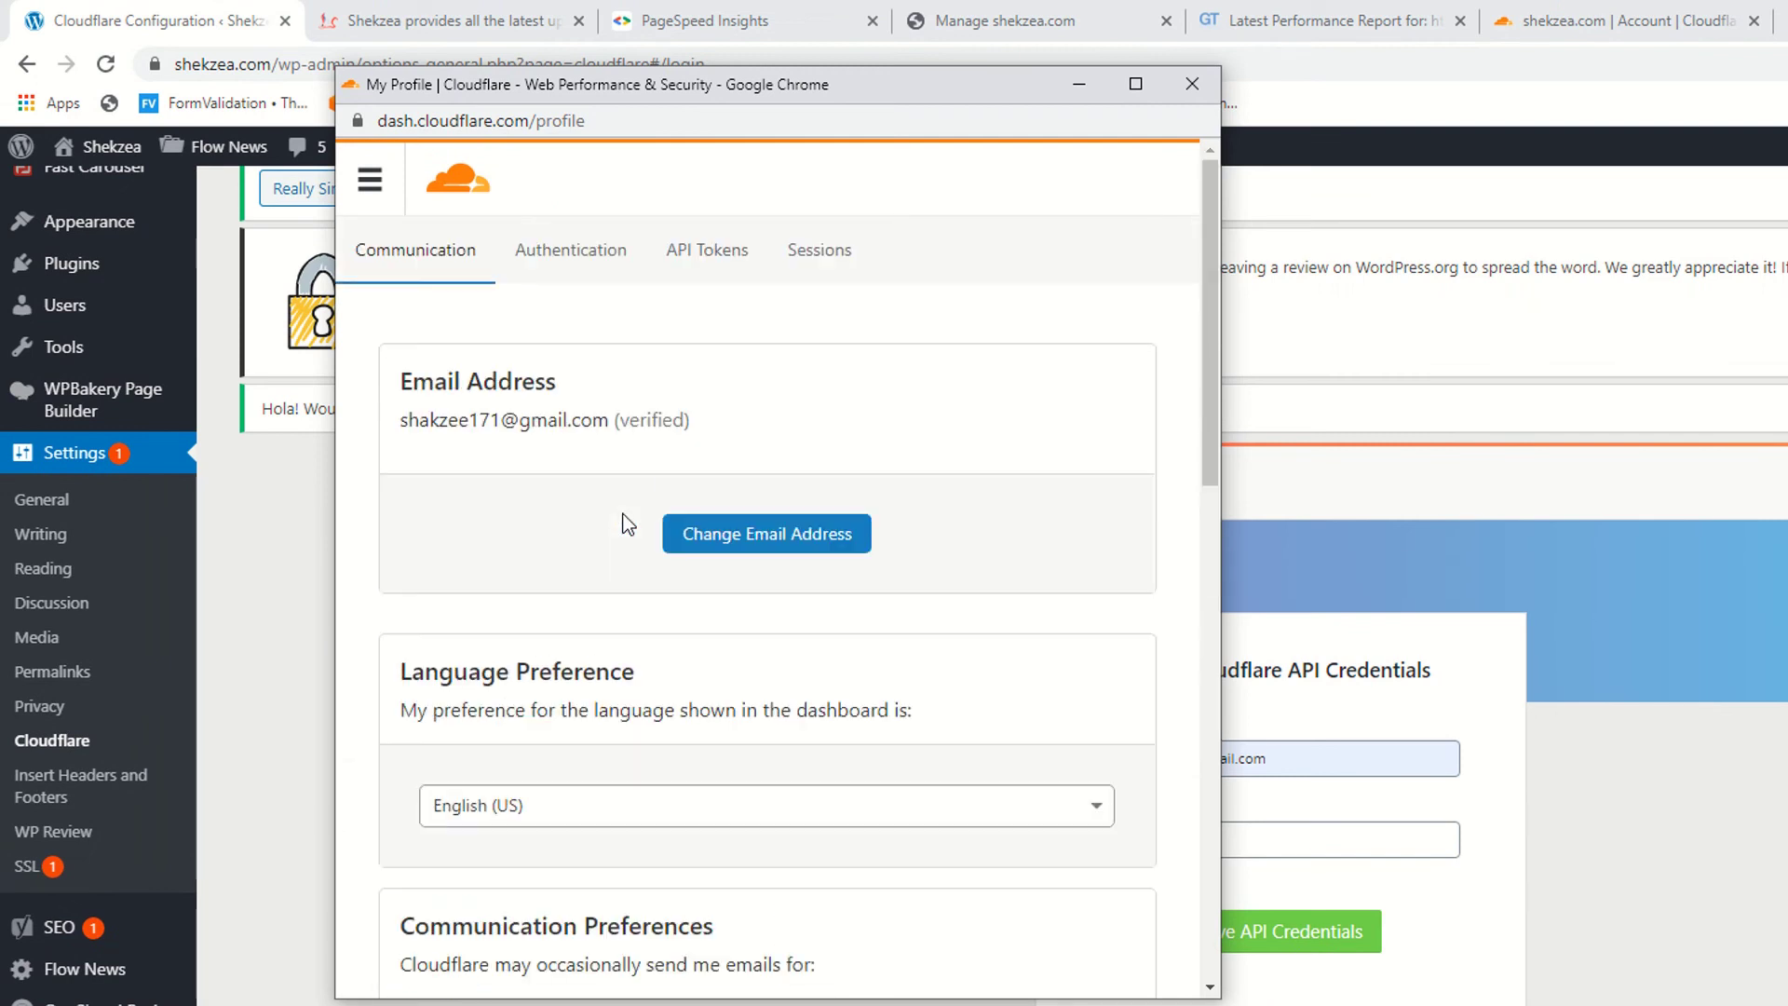
click(570, 249)
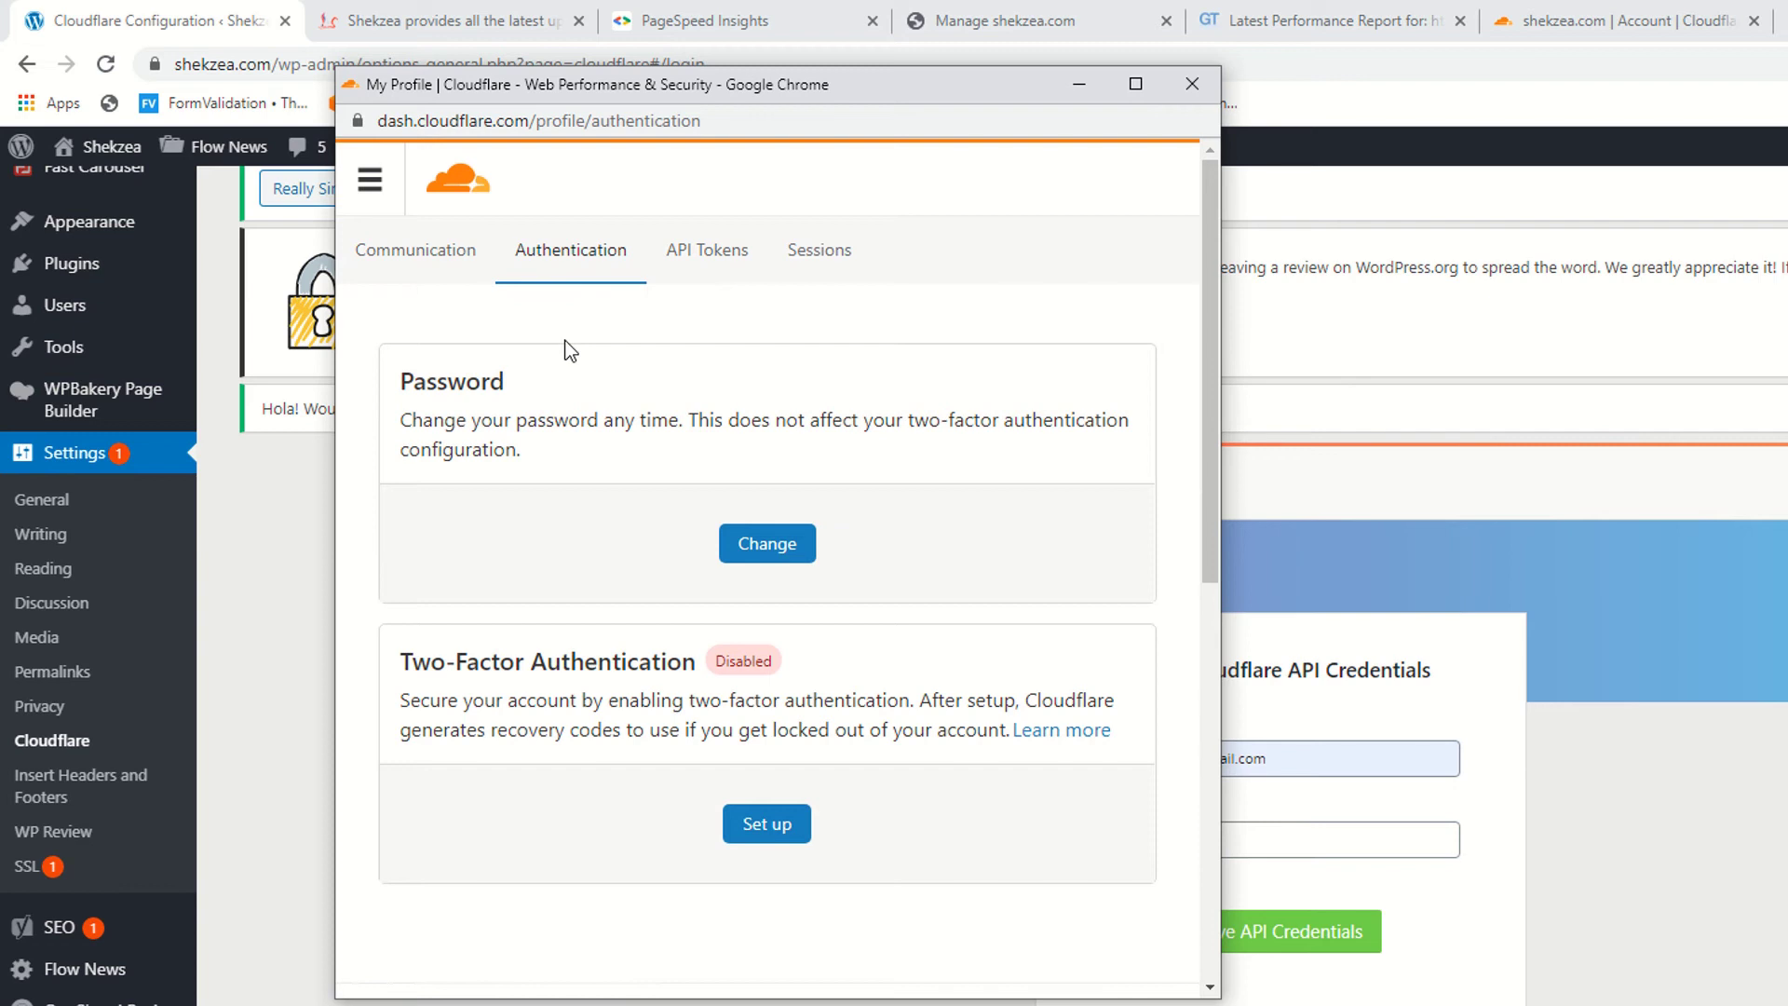
click(707, 249)
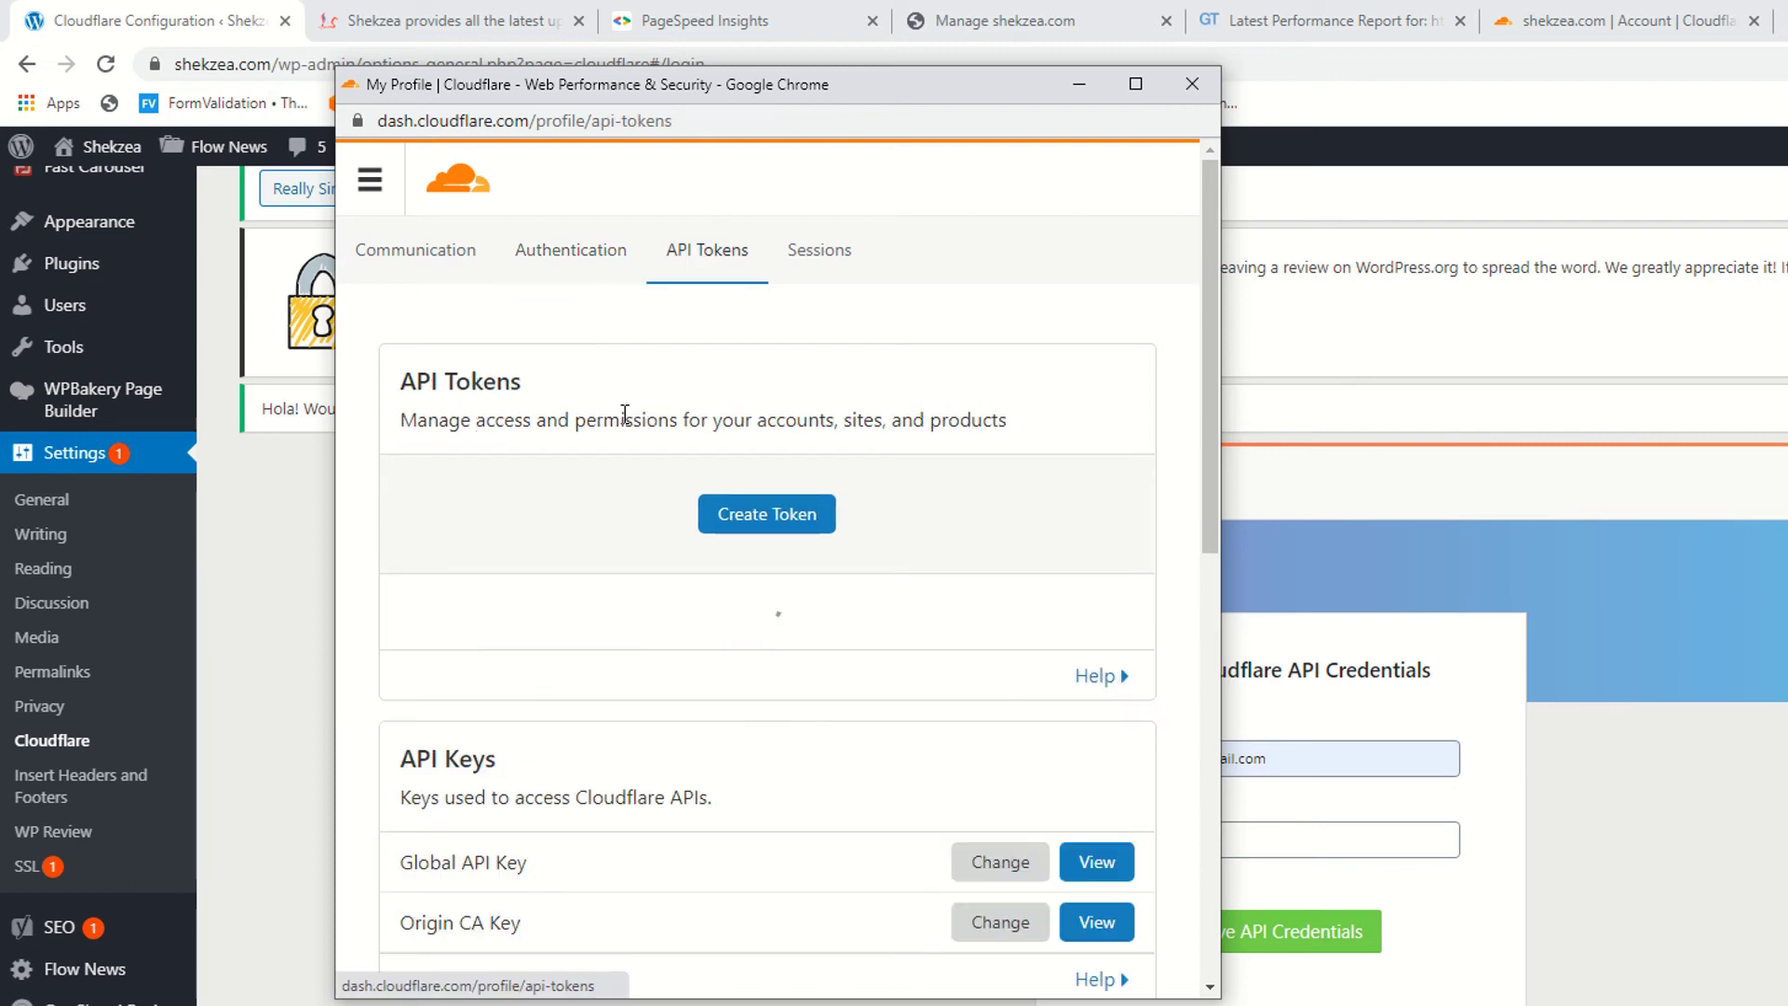
scroll(619, 475, down, 2)
scroll(622, 501, down, 1)
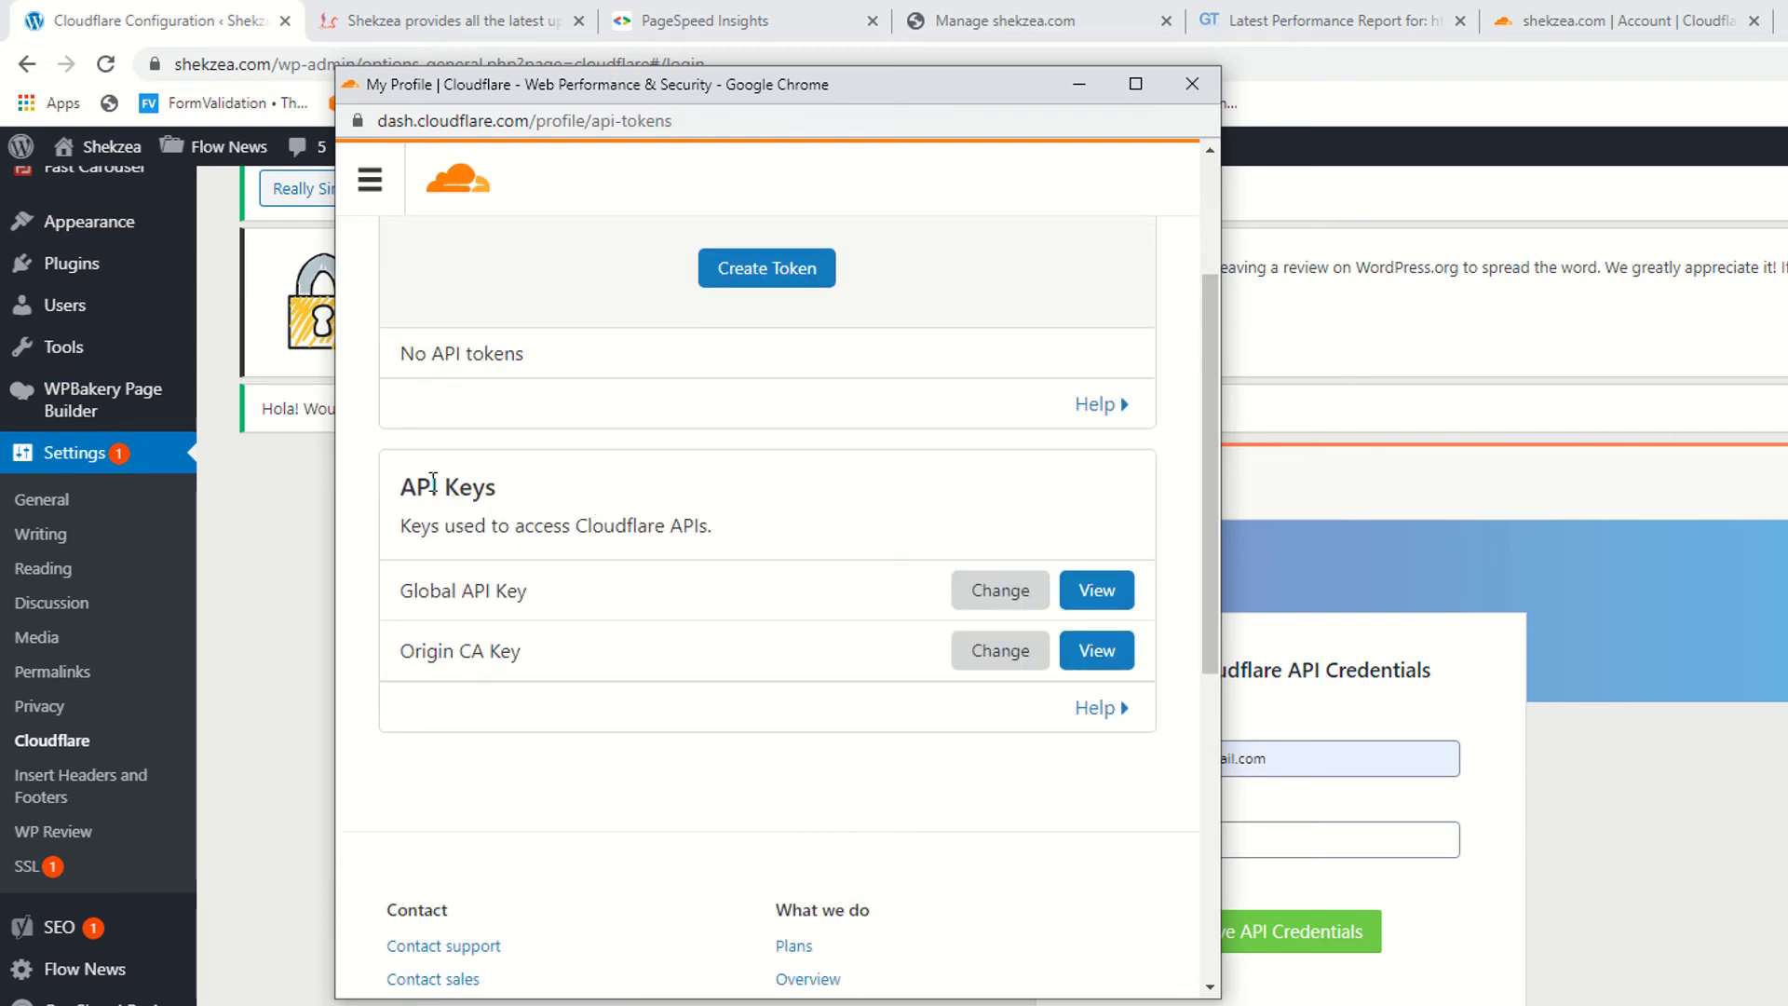
Step: Request to view the Global API Key, enter the account password and start the human verification
click(1113, 596)
click(666, 633)
click(600, 699)
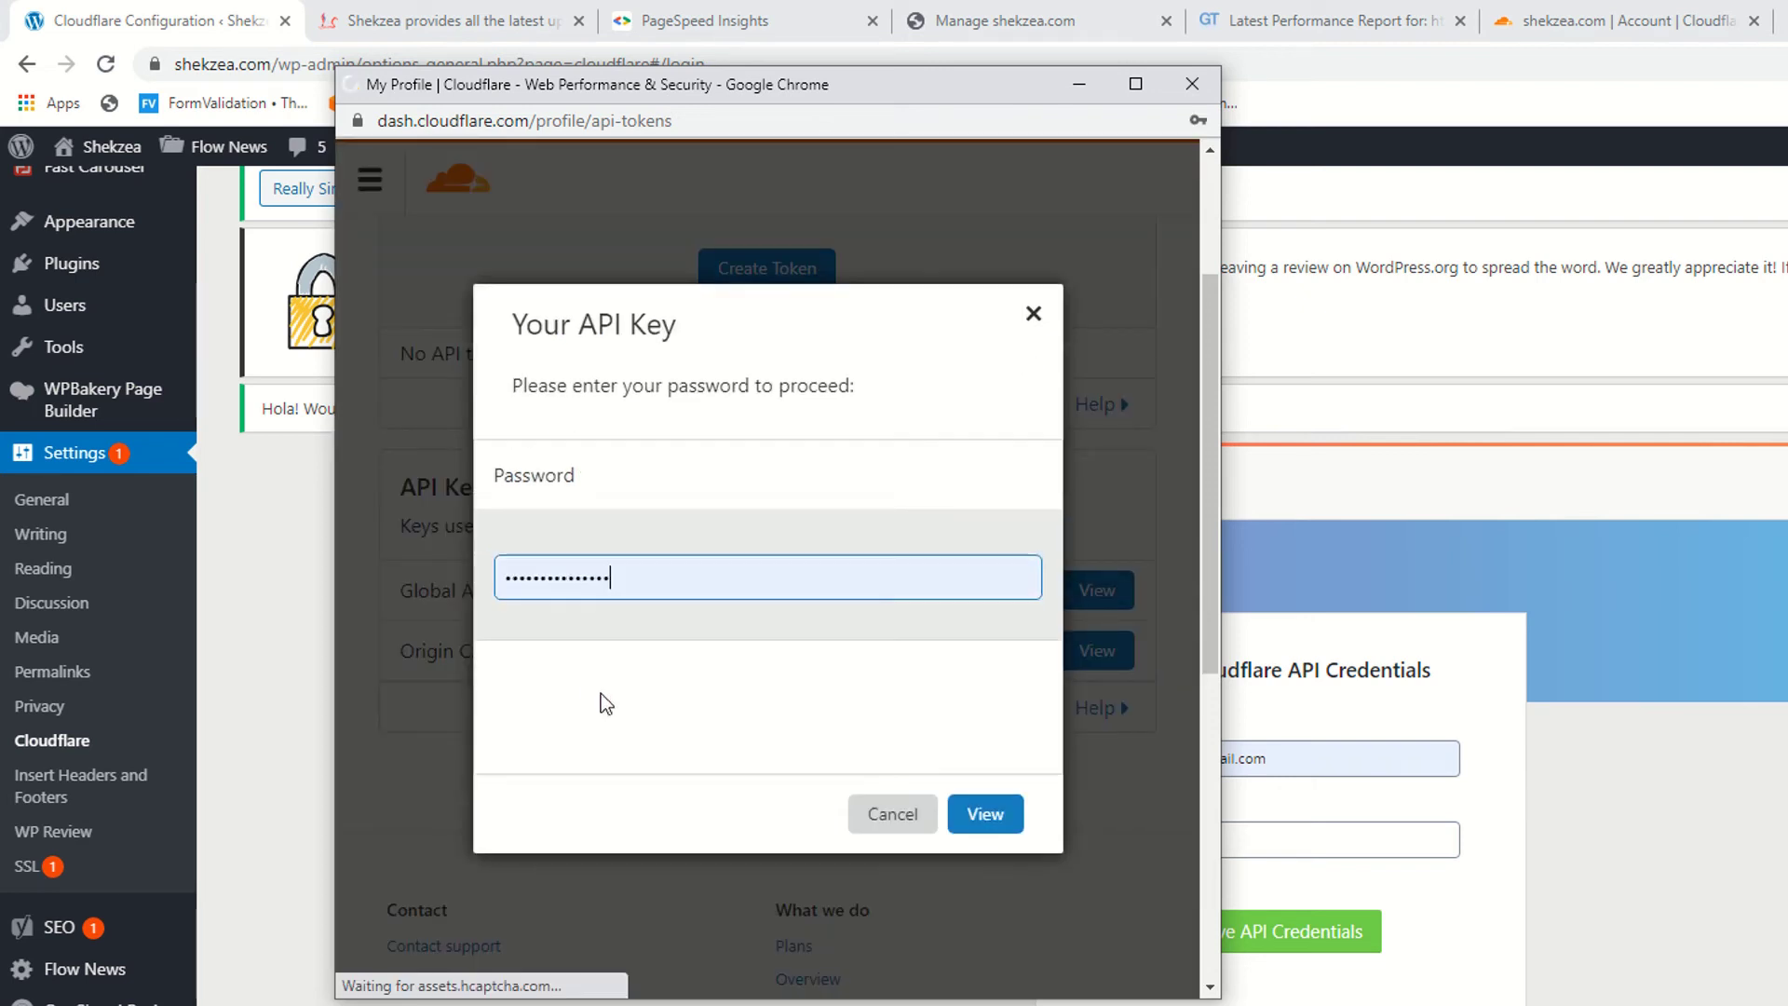
click(993, 814)
click(618, 709)
click(622, 707)
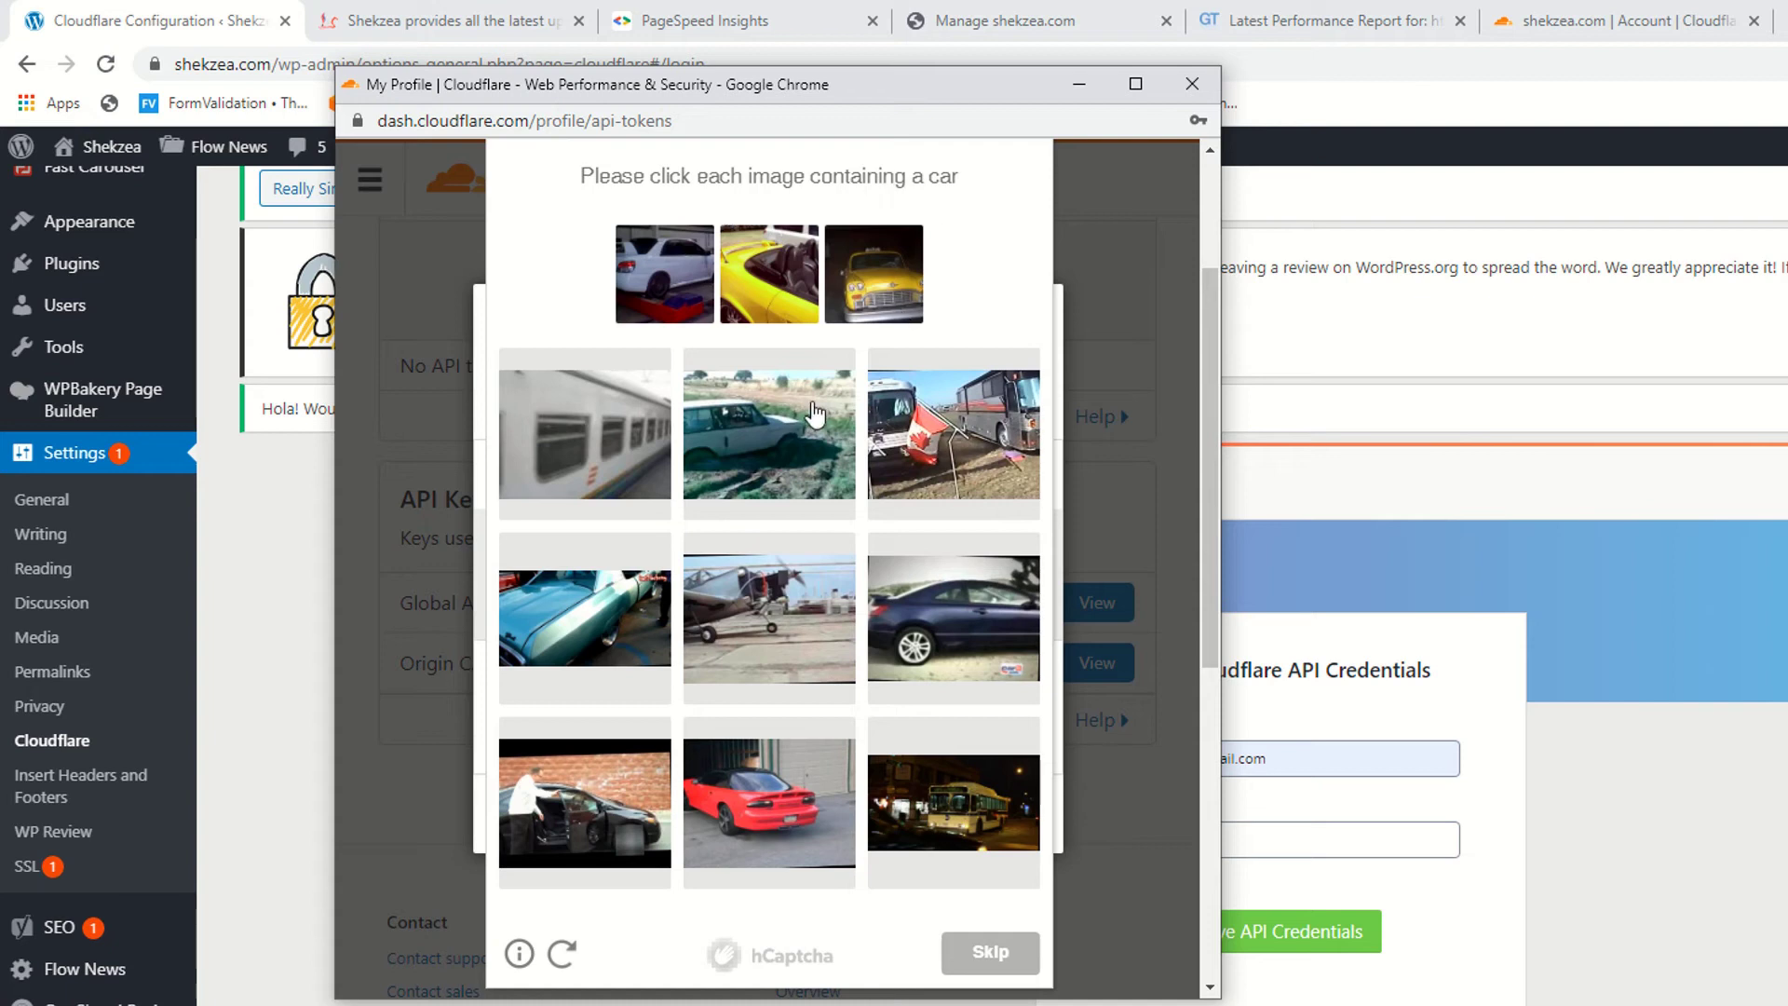
Step: Complete the hCaptcha by selecting the images containing a car, and reveal the Global API Key
click(764, 445)
click(943, 652)
click(812, 775)
click(610, 632)
click(592, 814)
key(Return)
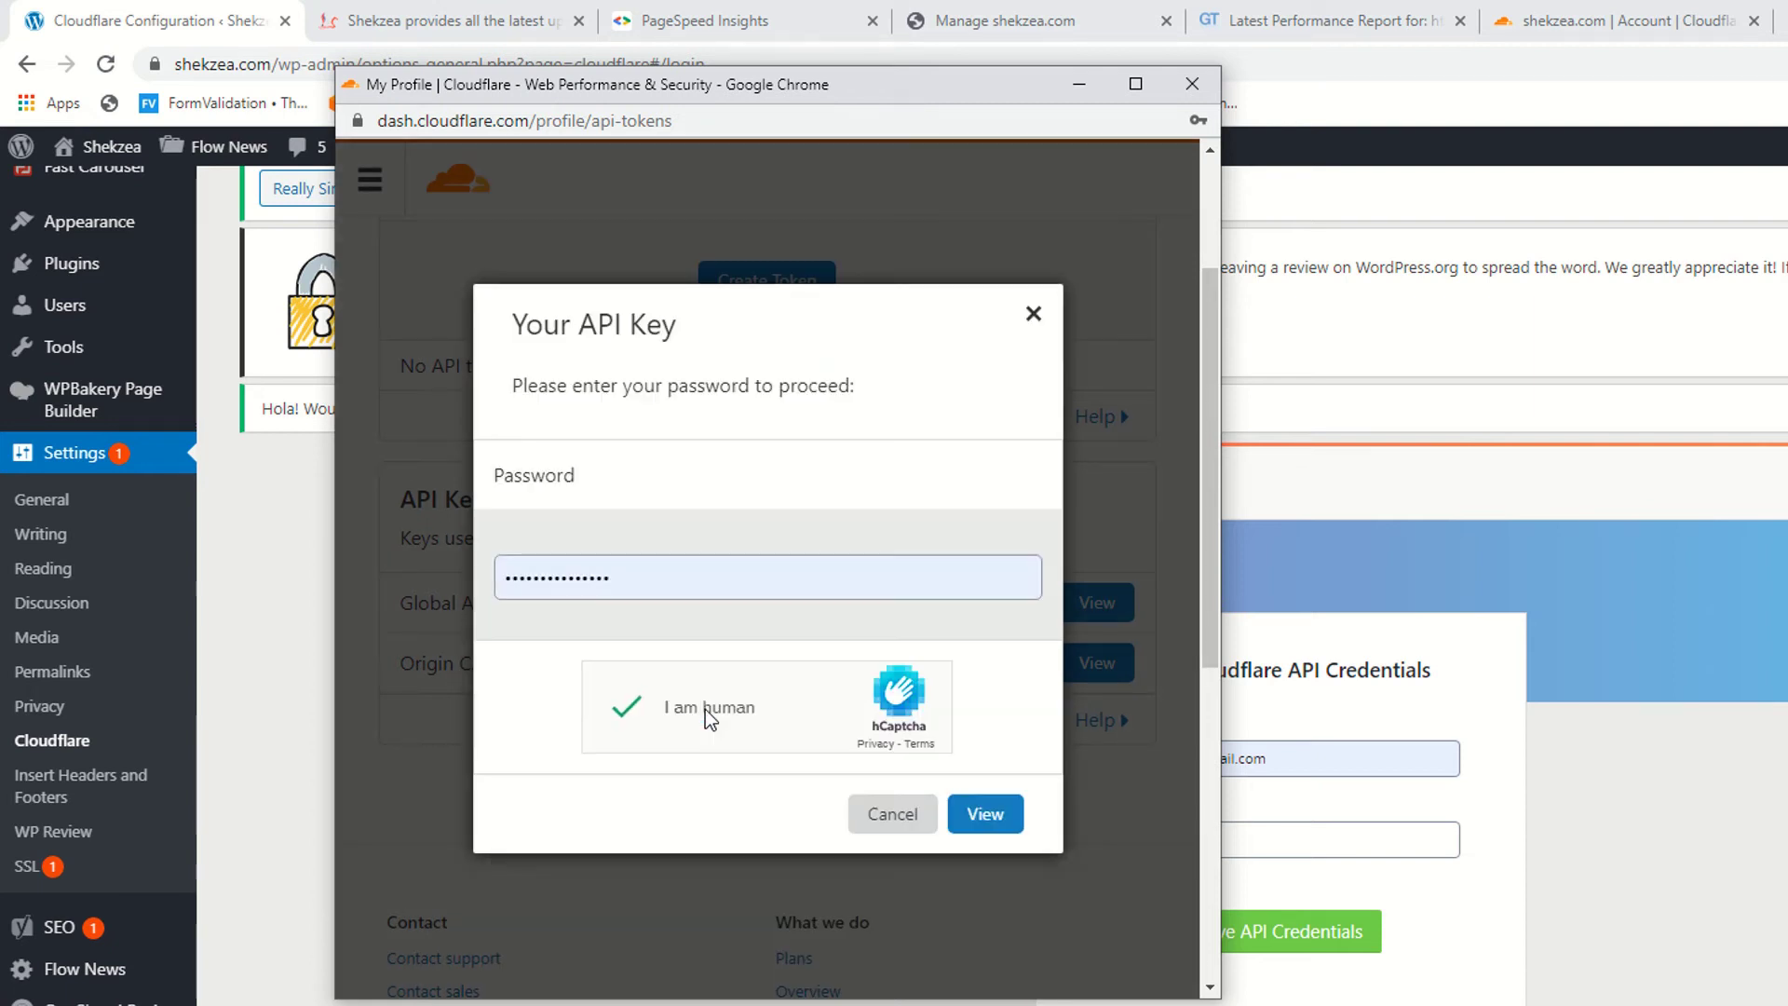
click(962, 825)
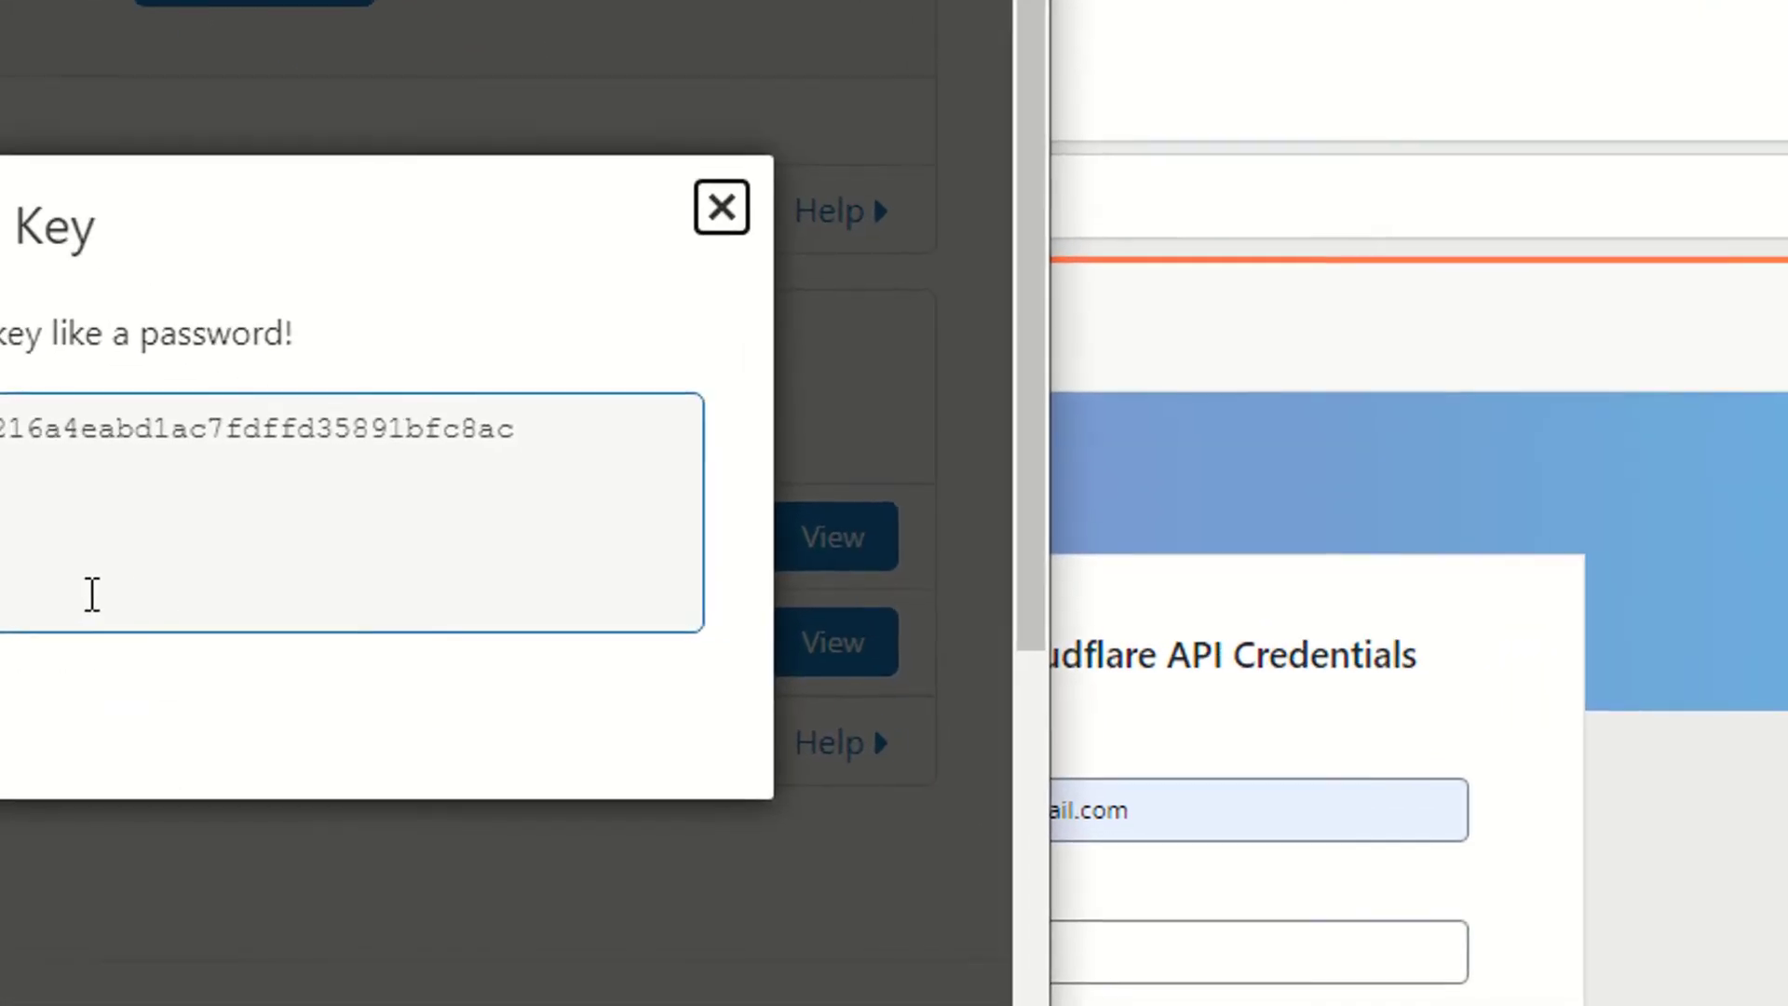
Step: Copy the Global API Key and paste it into the API Key field of the WordPress plugin's credentials form
click(697, 557)
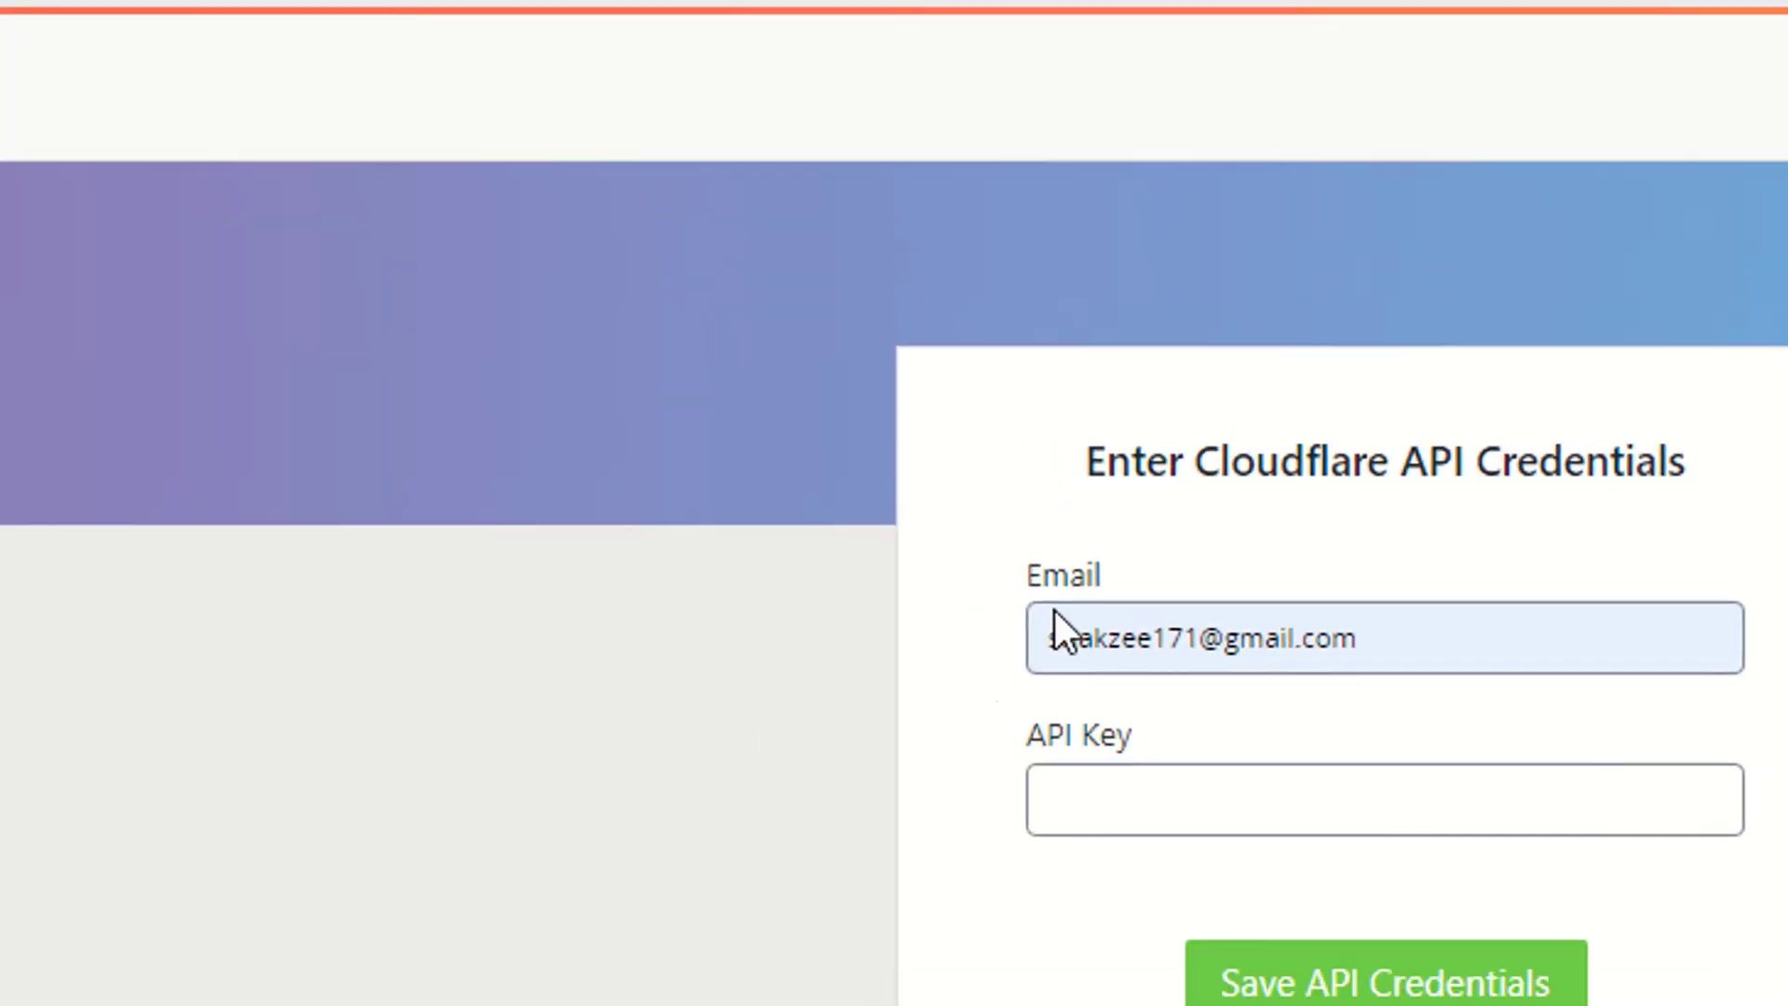
click(938, 935)
click(1141, 1002)
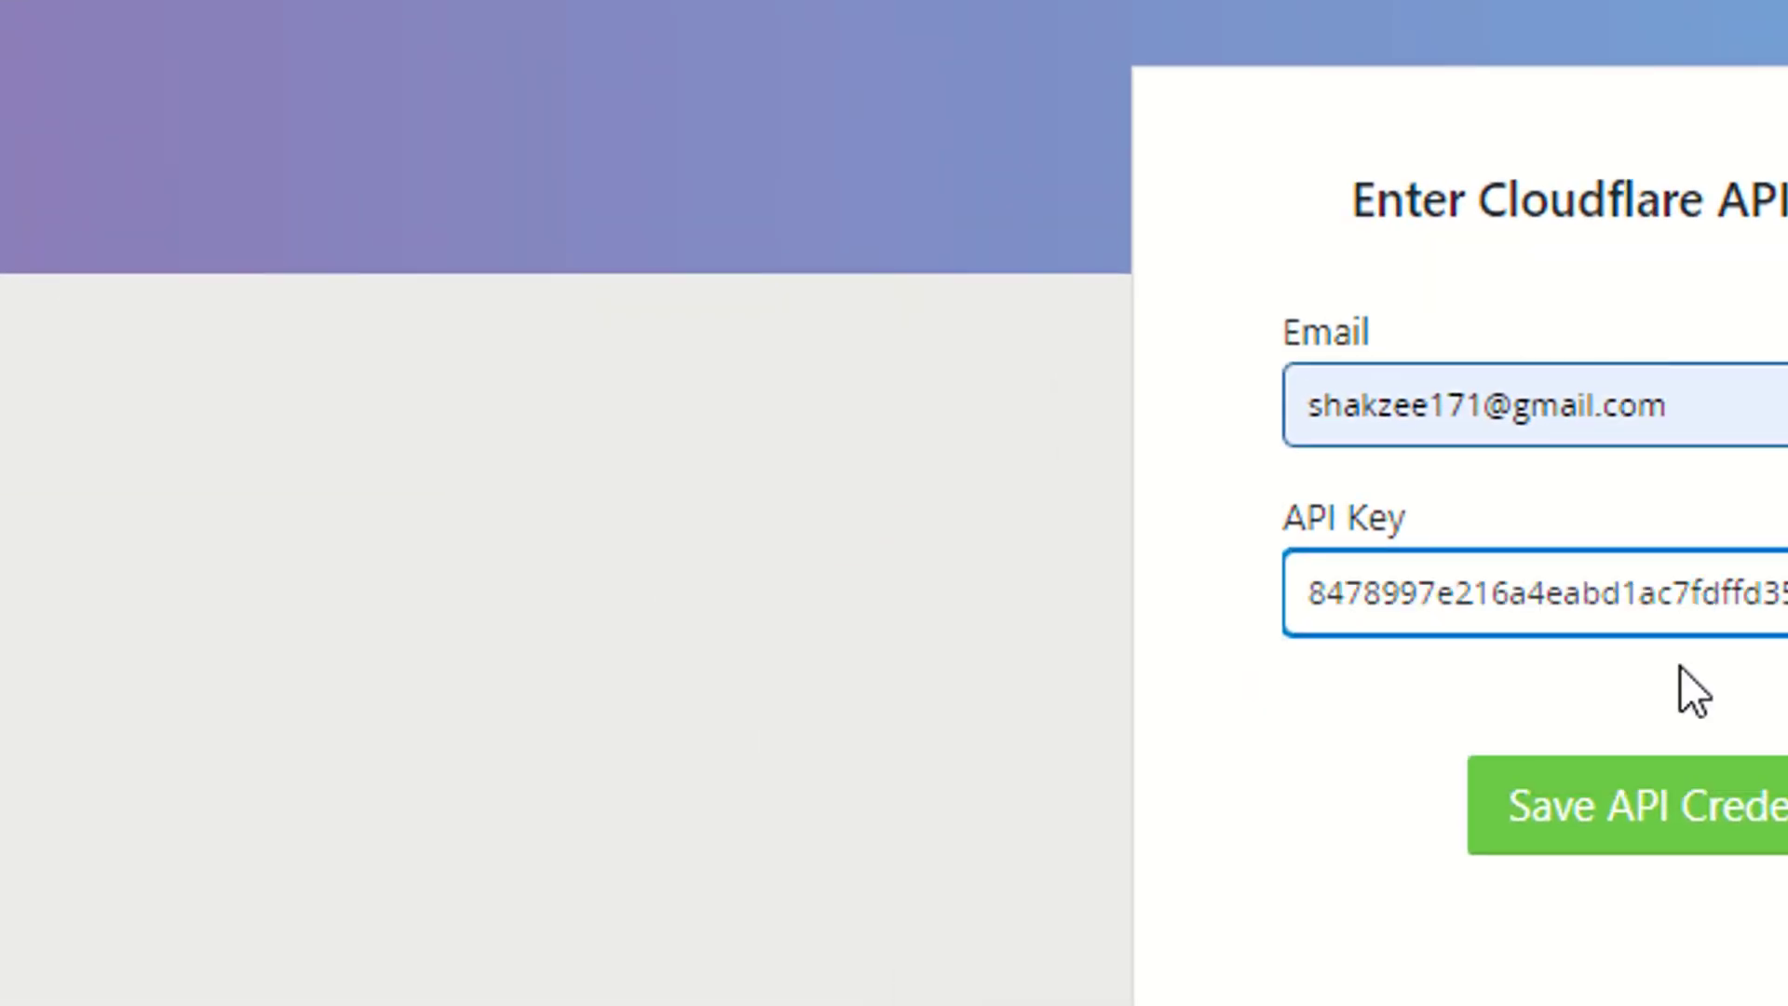
Step: Save the Cloudflare API credentials in the plugin and apply the recommended Optimize Cloudflare for WordPress settings
click(1651, 803)
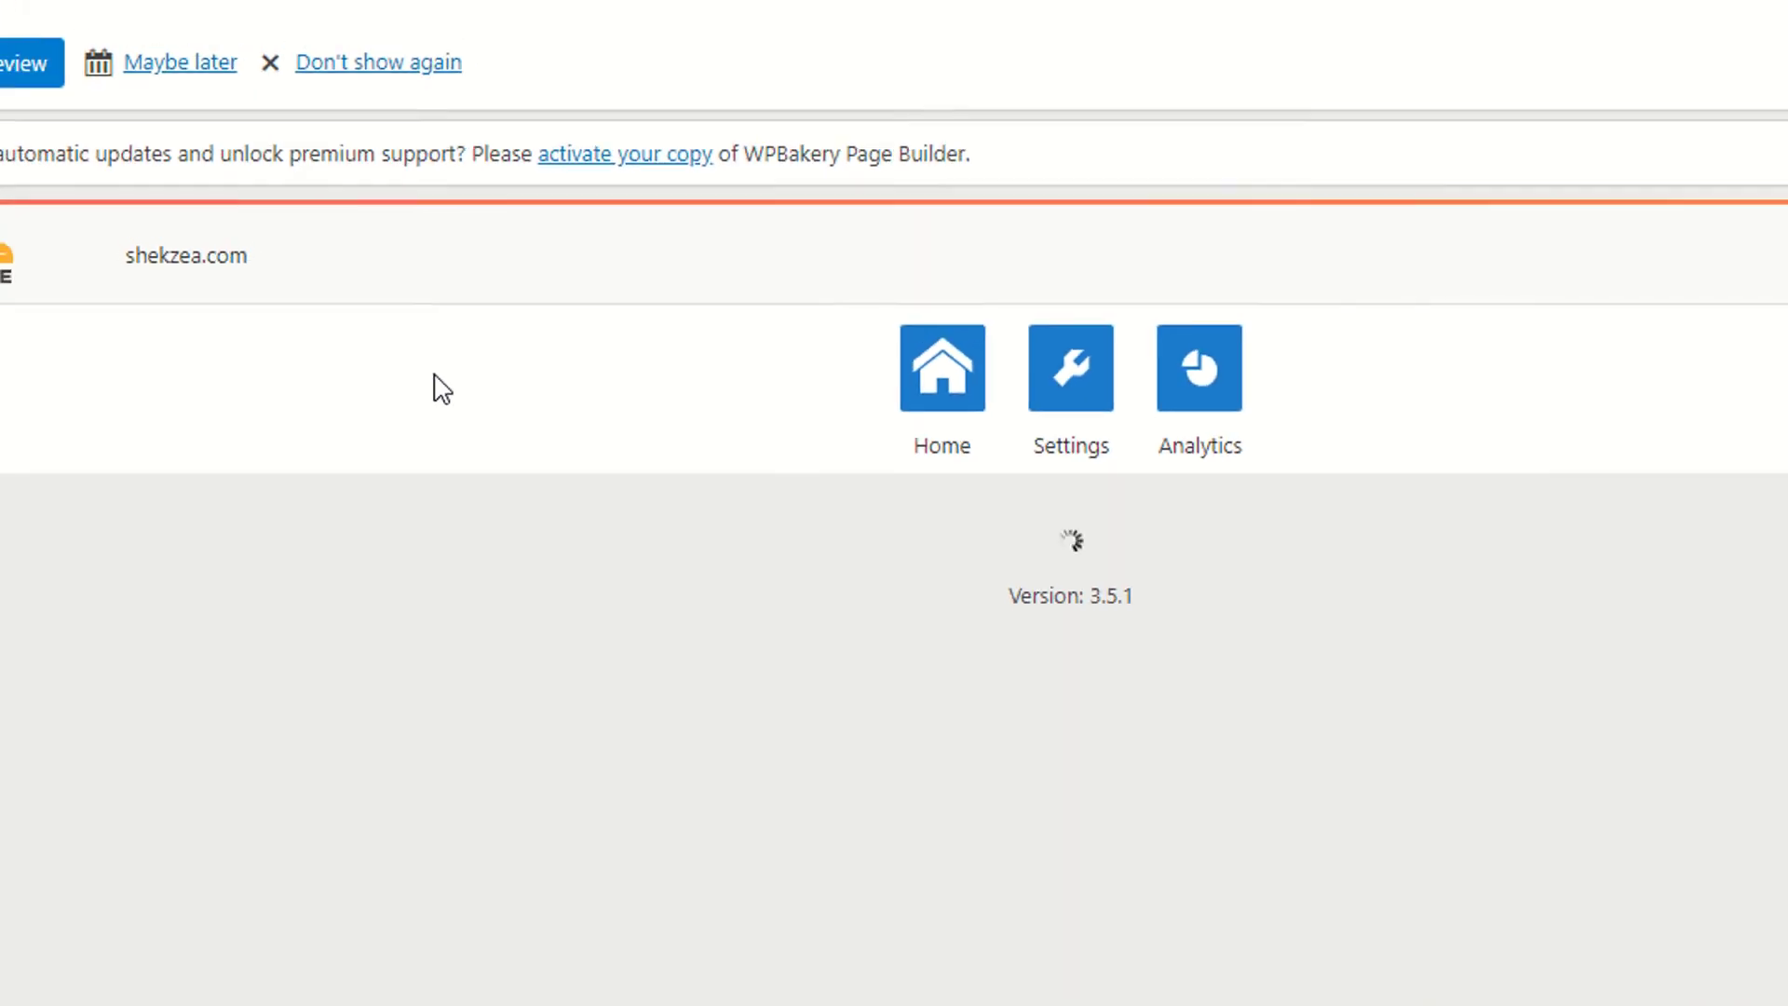
scroll(397, 378, down, 6)
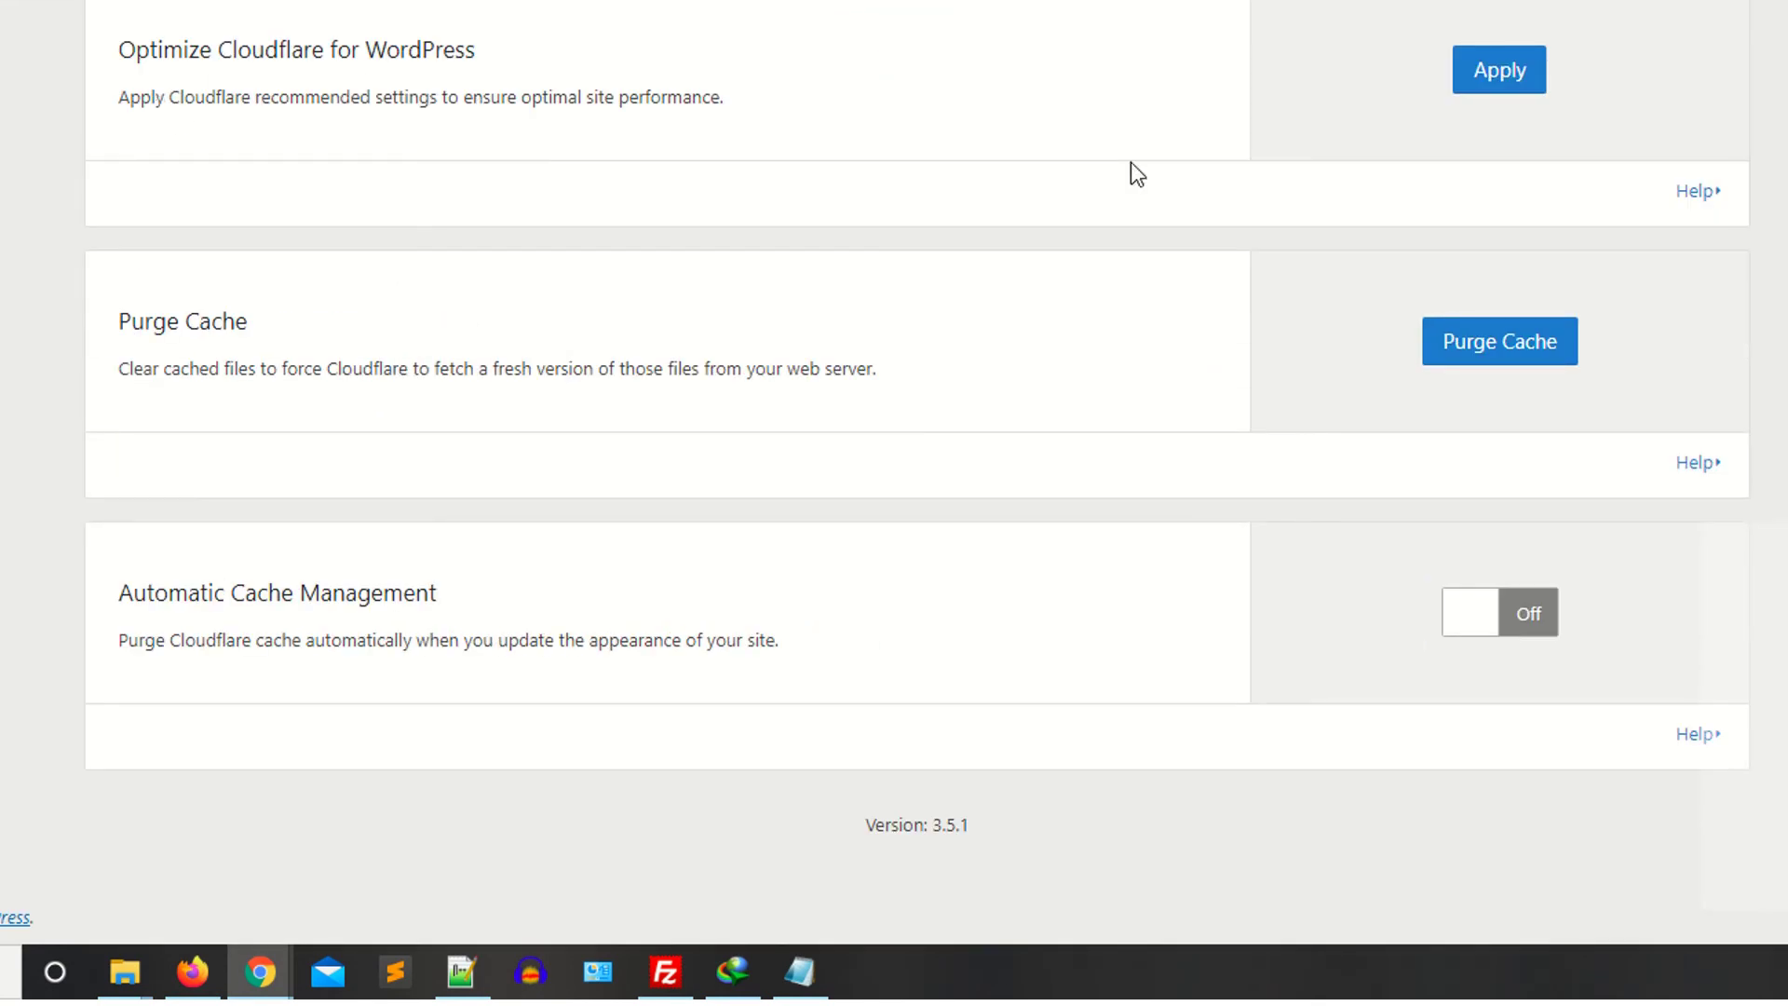
click(1499, 67)
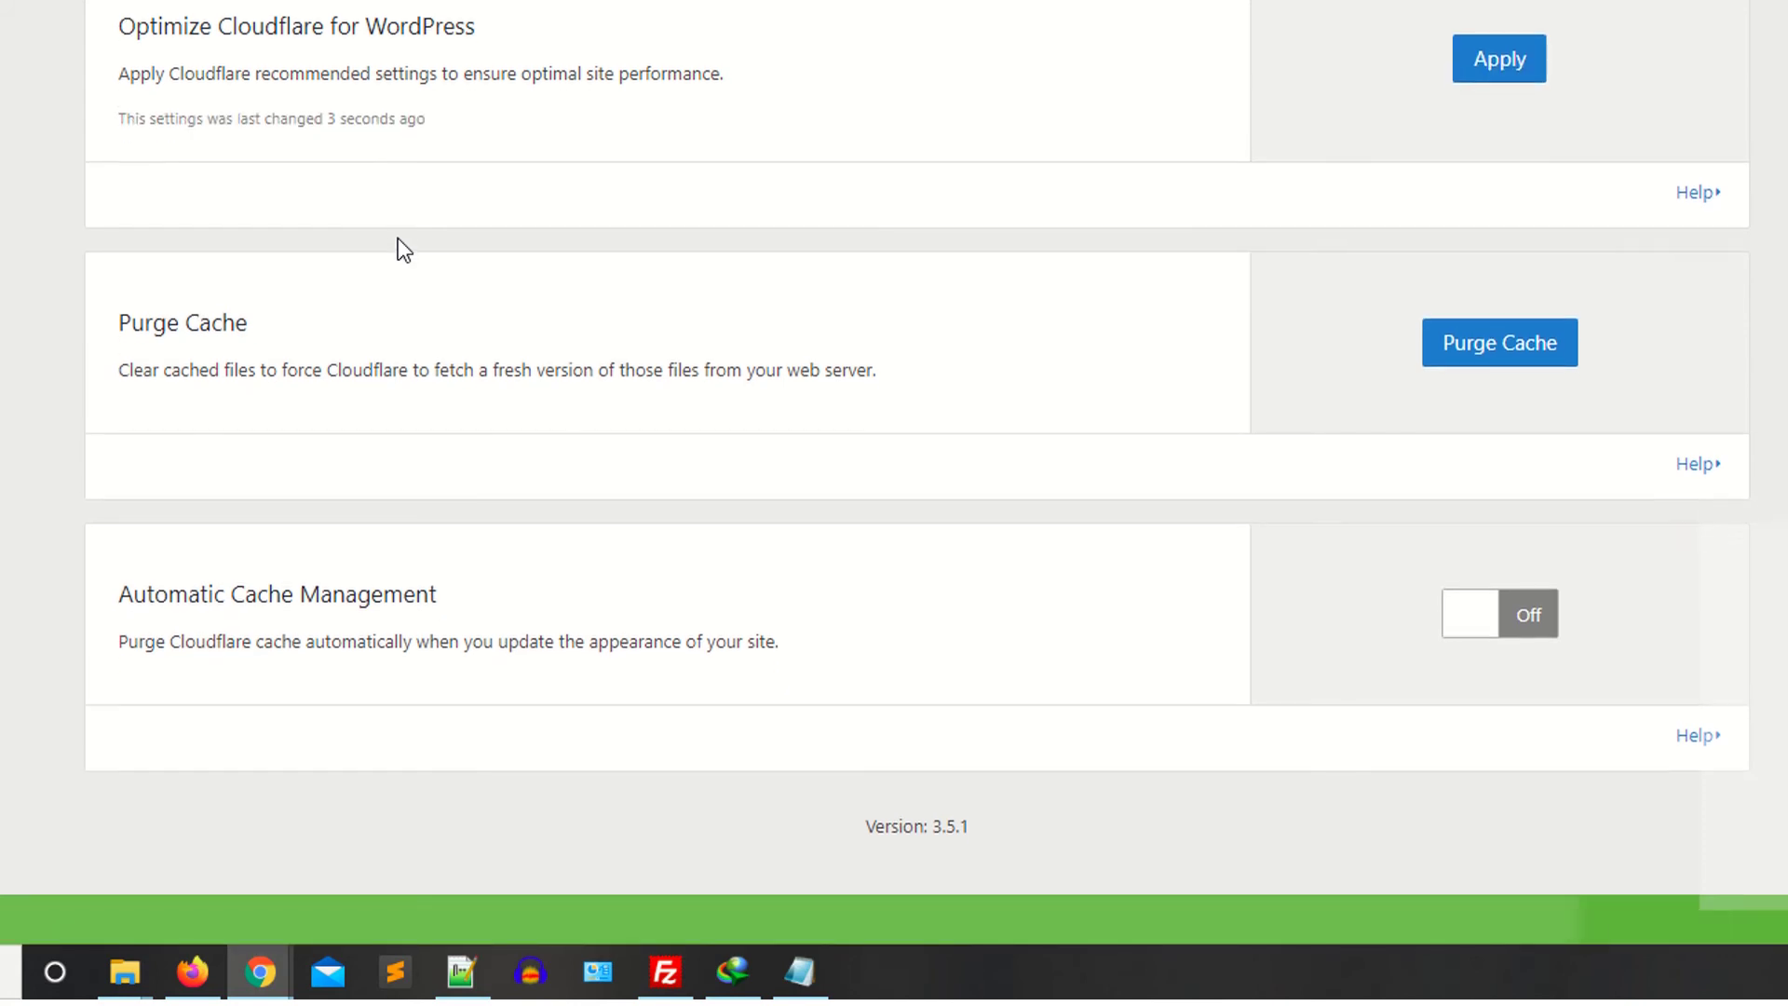
Step: Purge everything from the Cloudflare cache so fresh files are fetched from the web server
drag(128, 369, 322, 369)
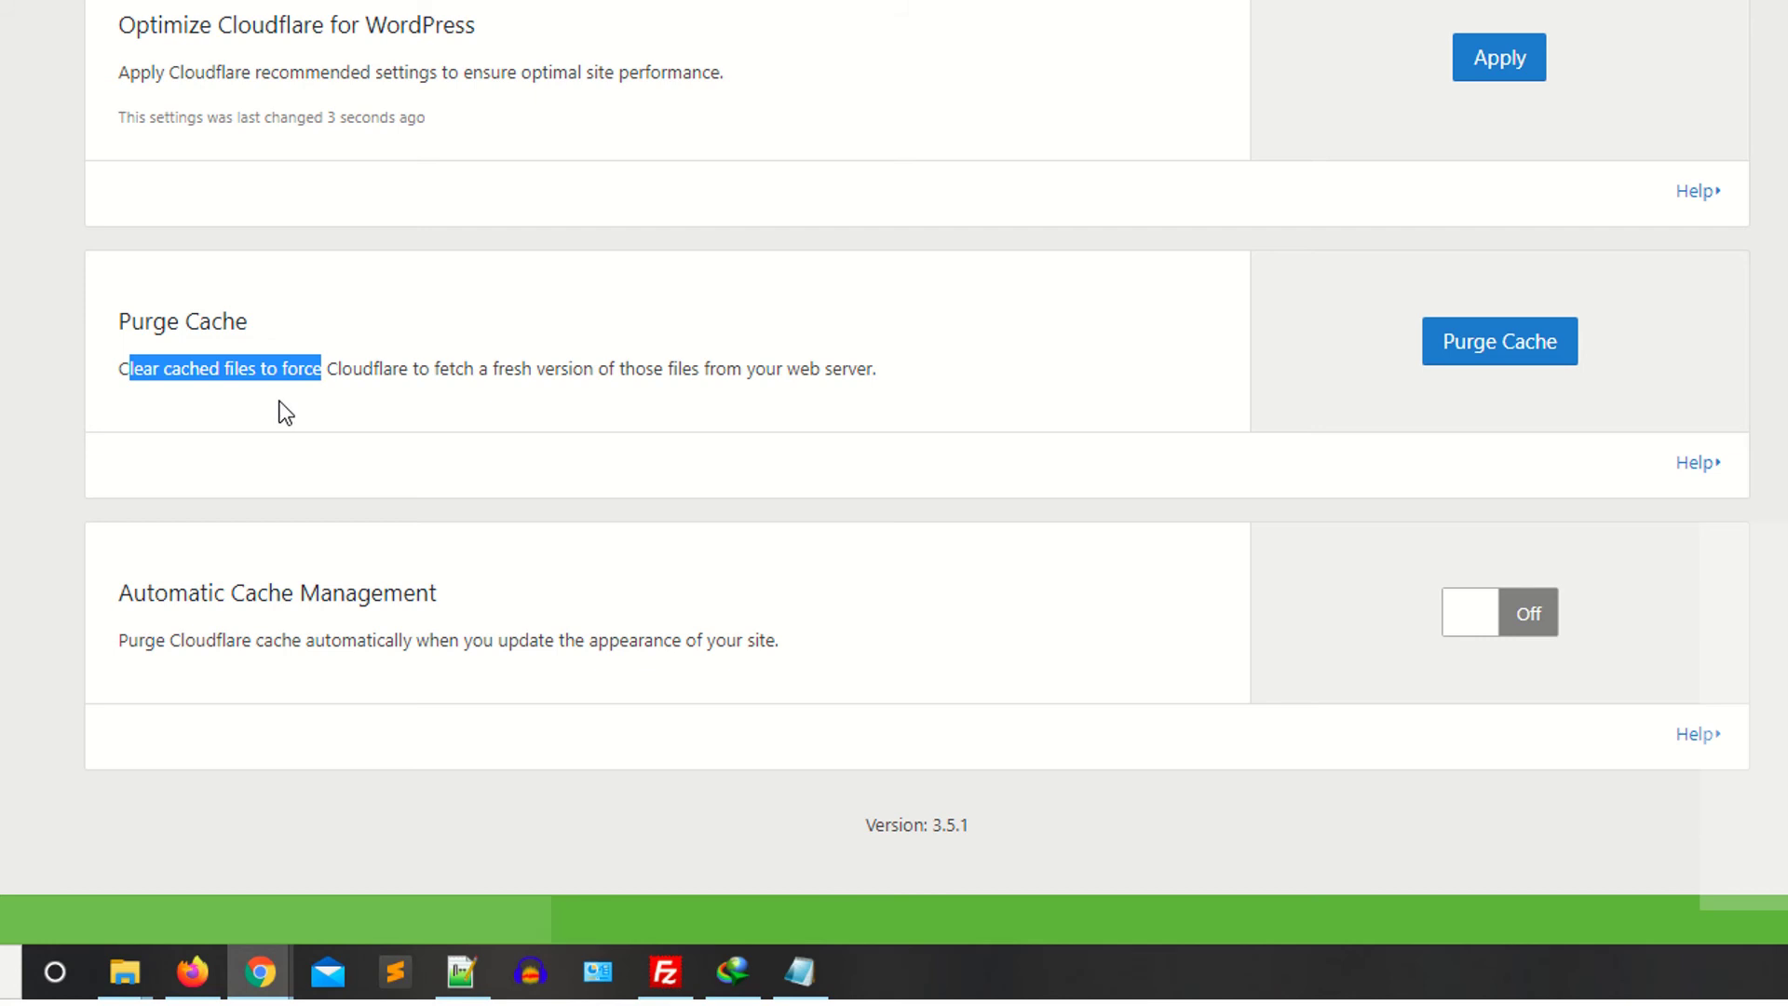
click(386, 373)
click(1504, 343)
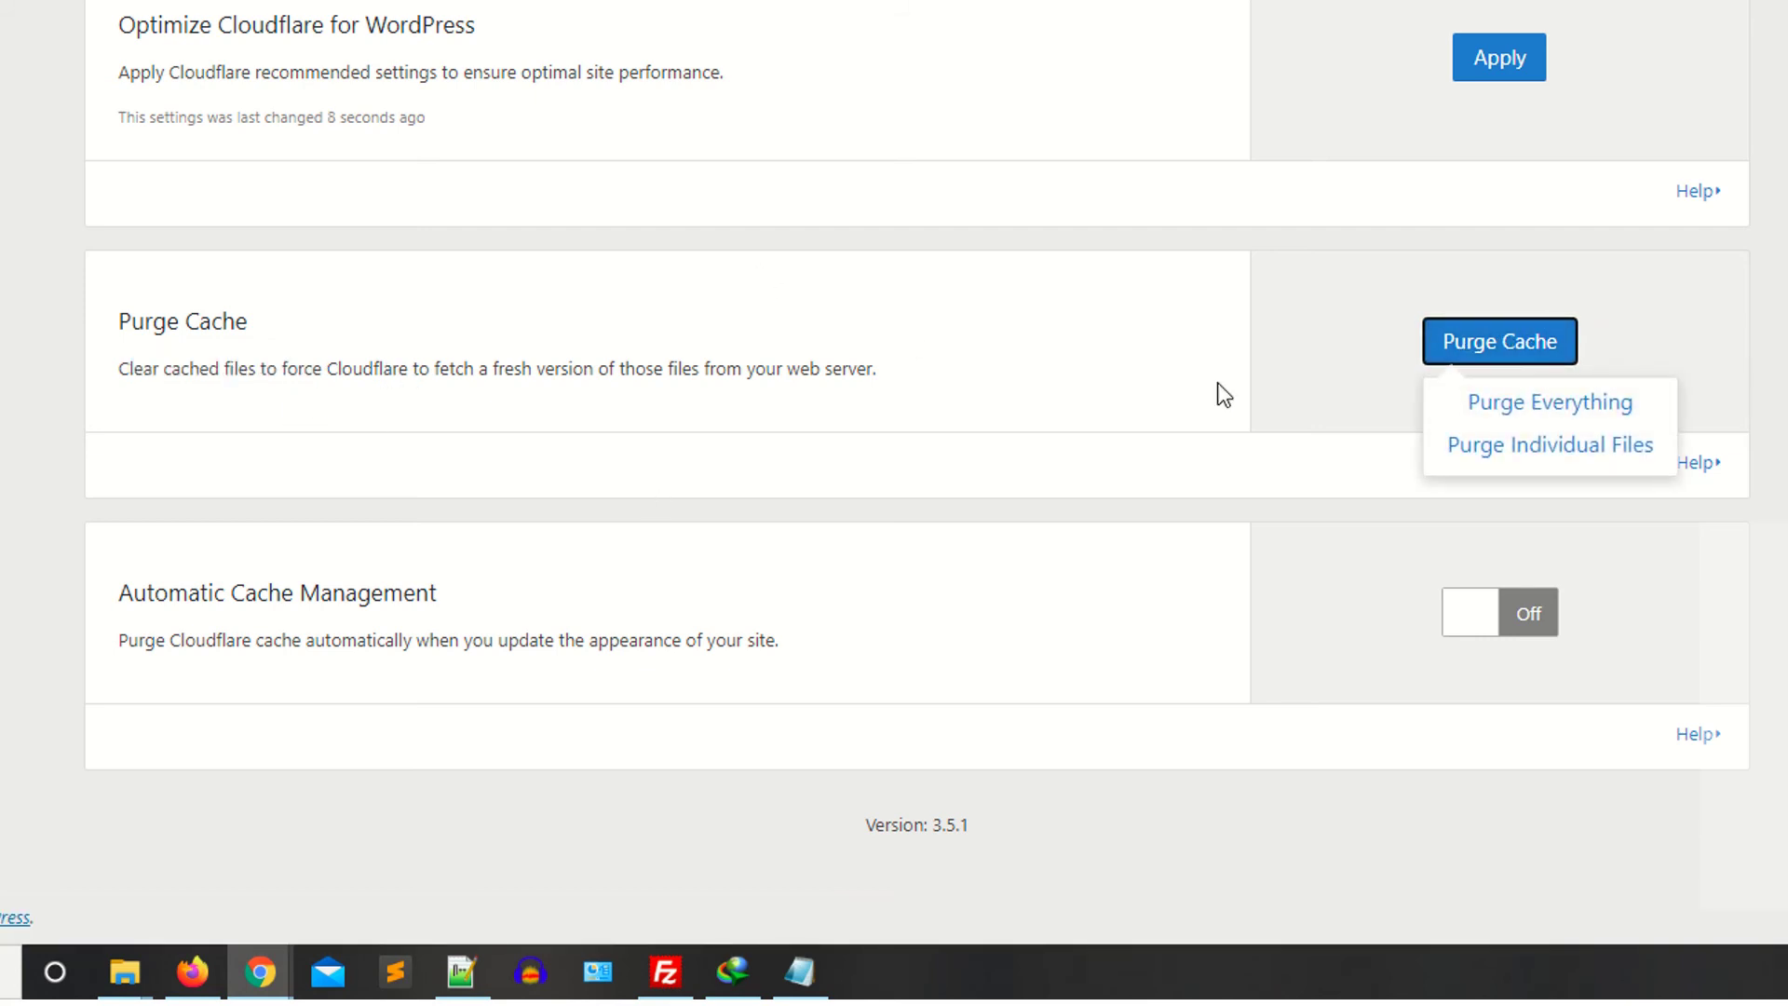
click(1528, 407)
click(633, 428)
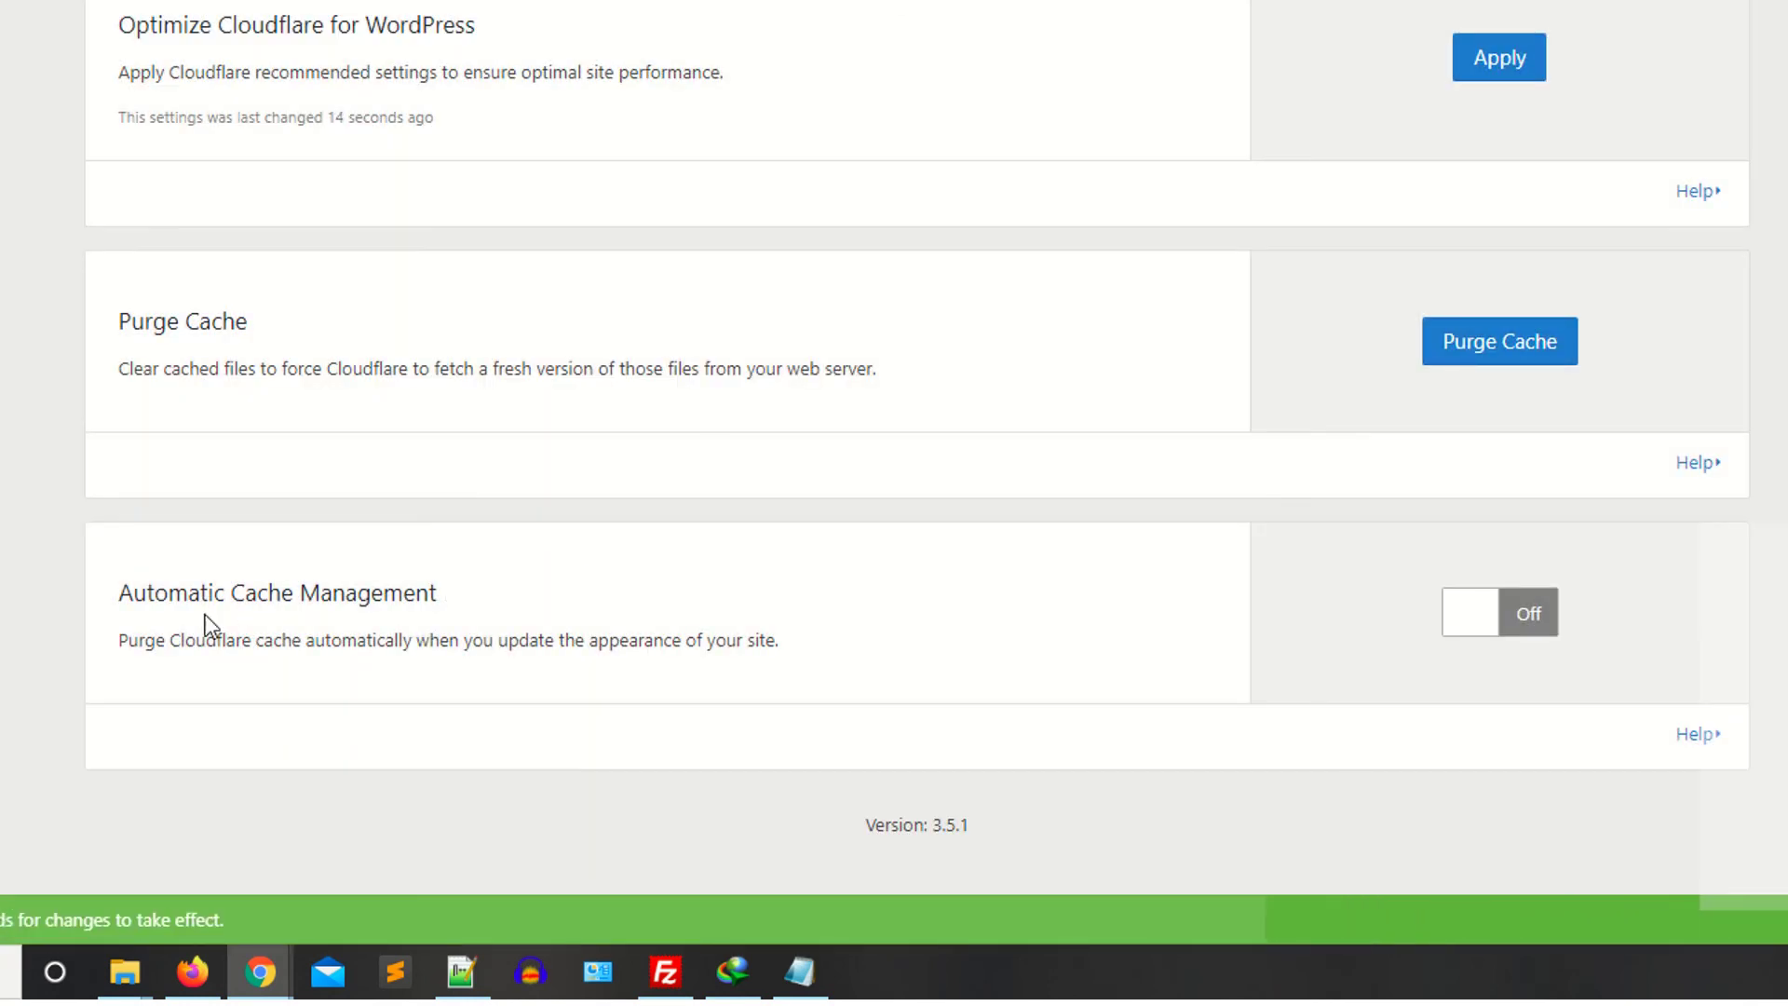
Step: Turn on Automatic Cache Management so the Cloudflare cache is purged whenever the site's appearance is updated
drag(117, 597, 451, 599)
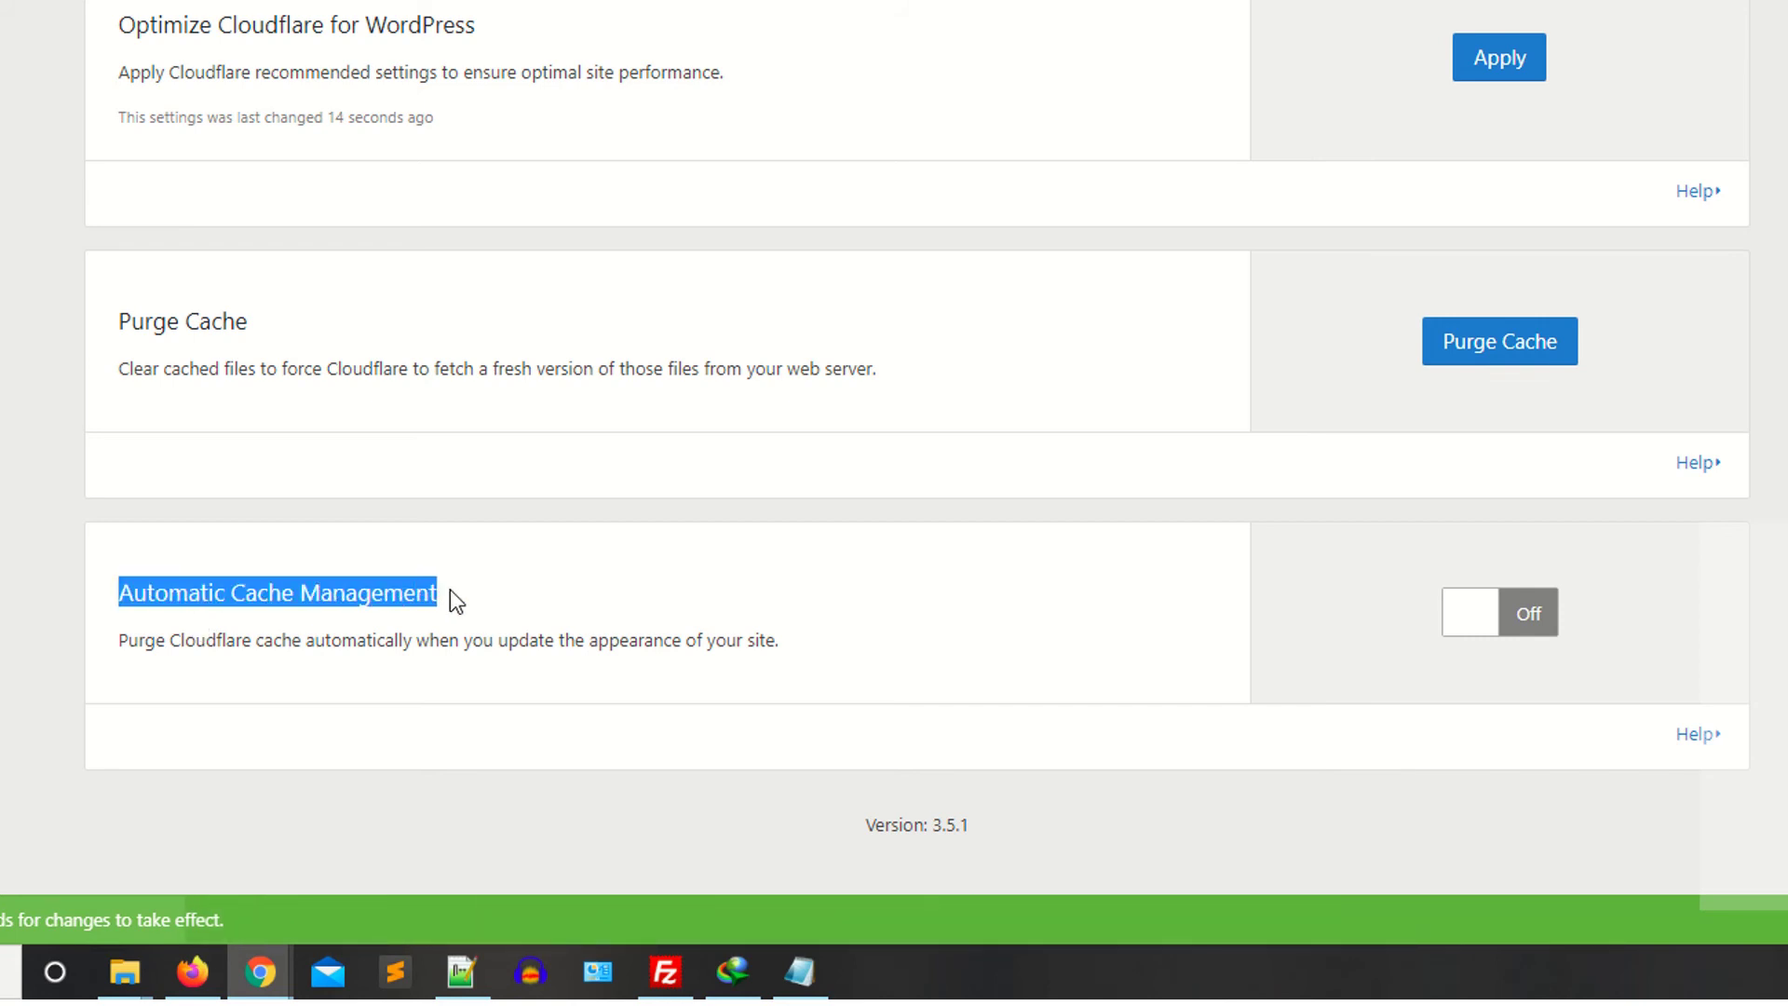
drag(124, 657, 259, 683)
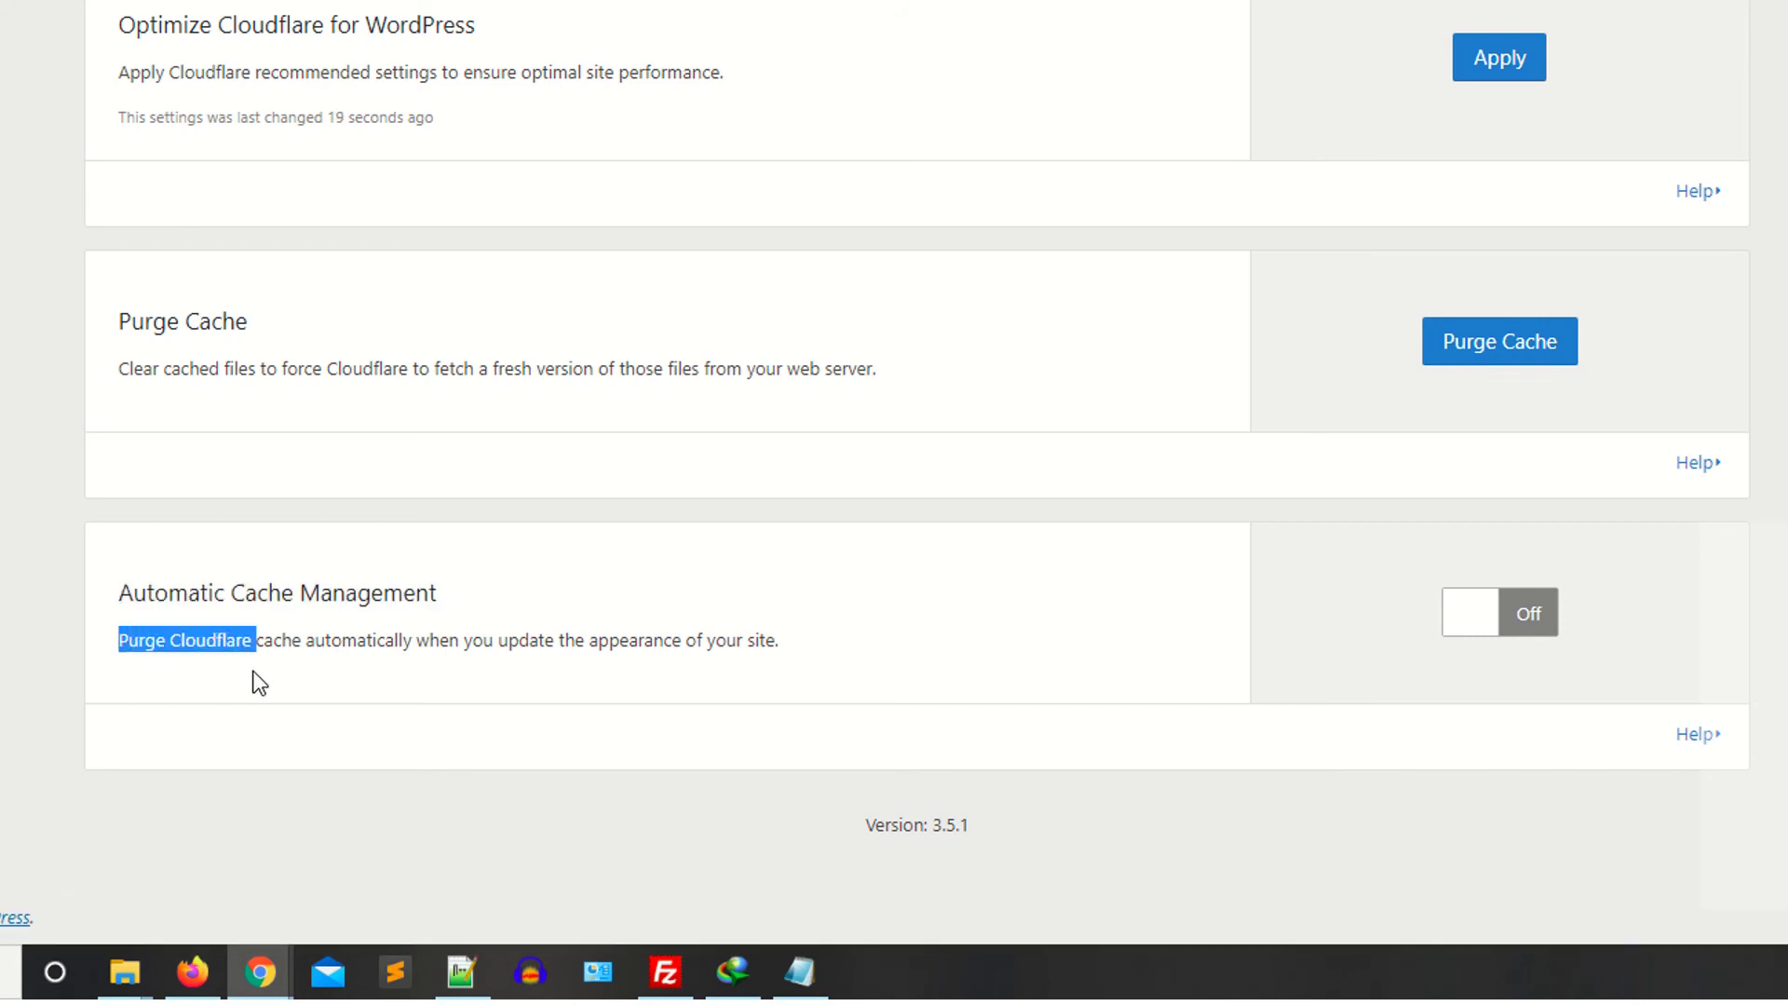
click(357, 679)
drag(374, 642, 574, 643)
click(539, 675)
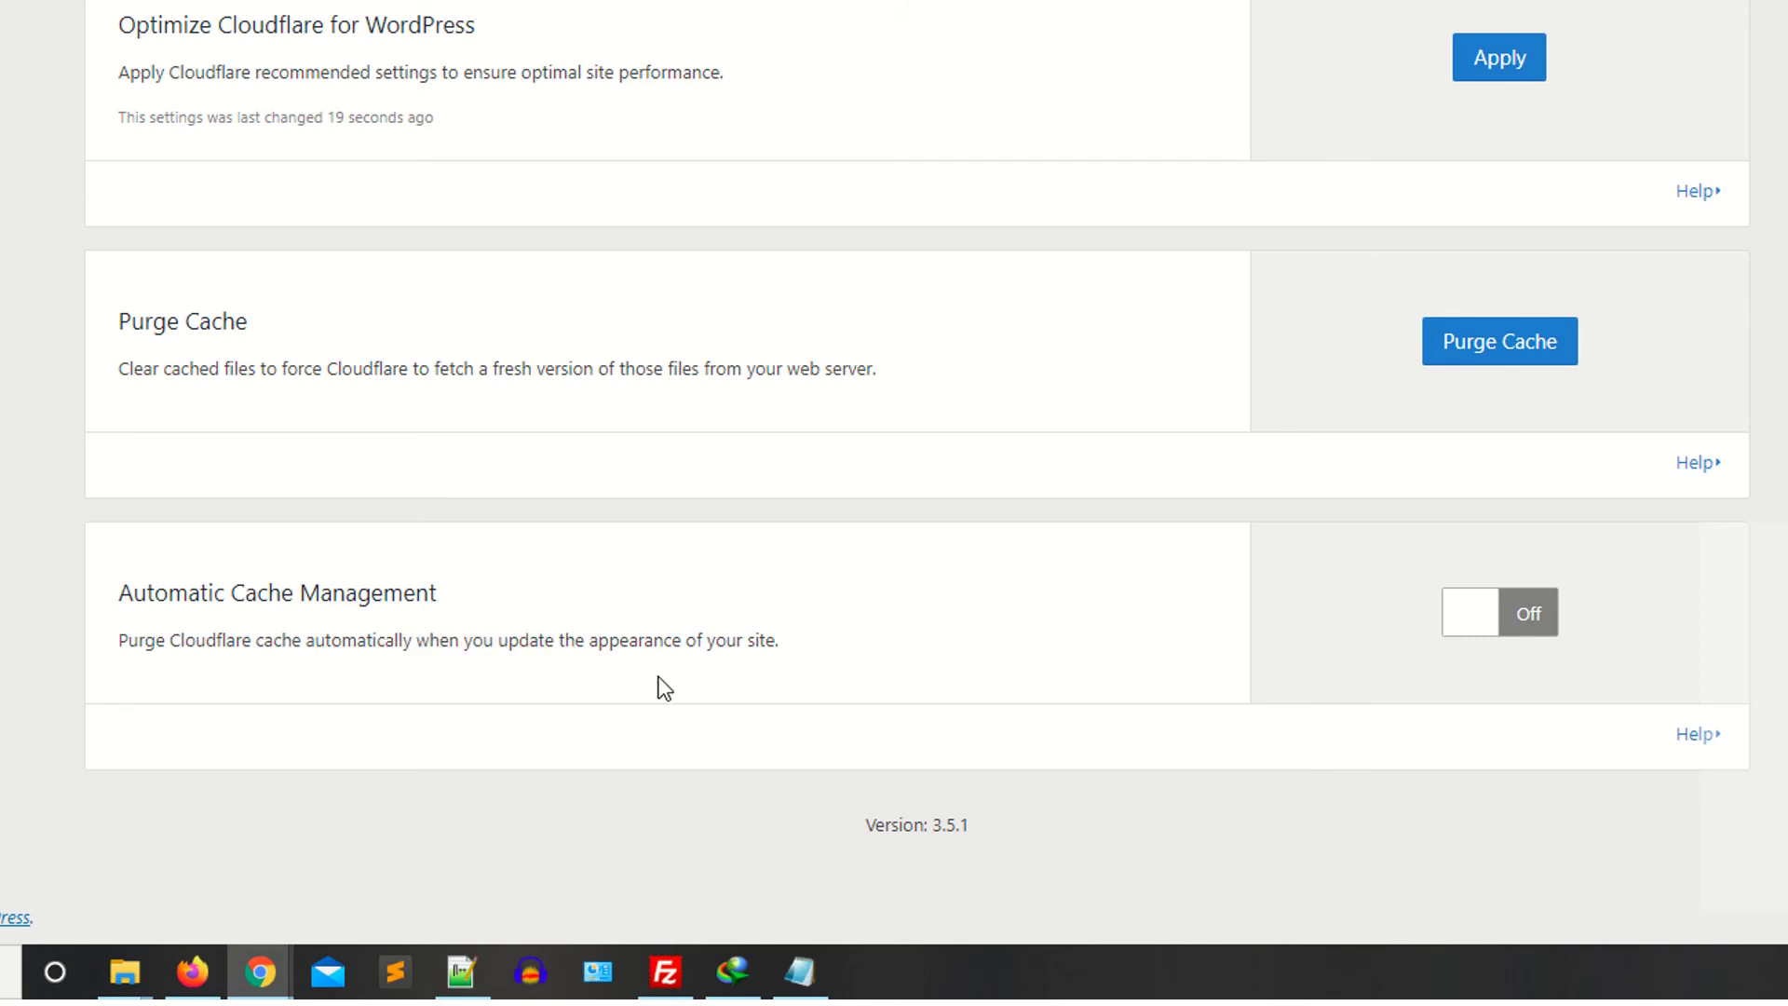
click(1486, 614)
click(551, 445)
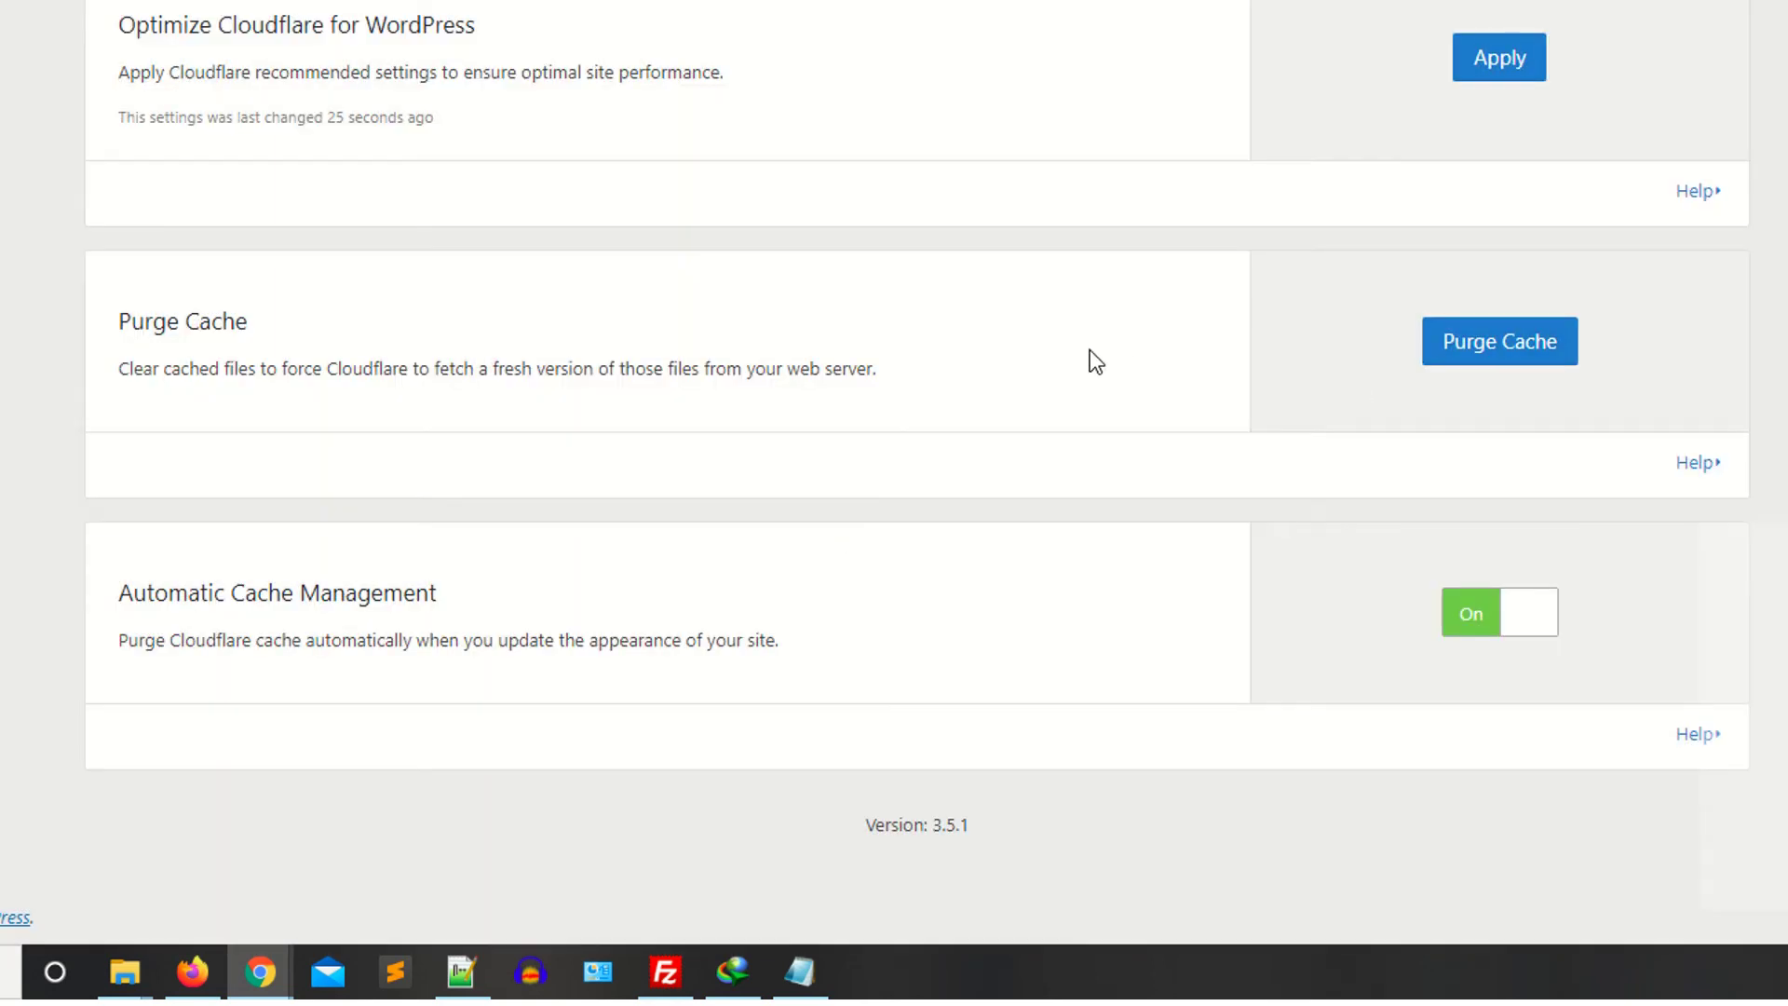
Step: Switch to the GTmetrix performance report for shekzea.com and re-test the page
scroll(1090, 350, up, 5)
scroll(1090, 350, up, 2)
scroll(1030, 383, down, 10)
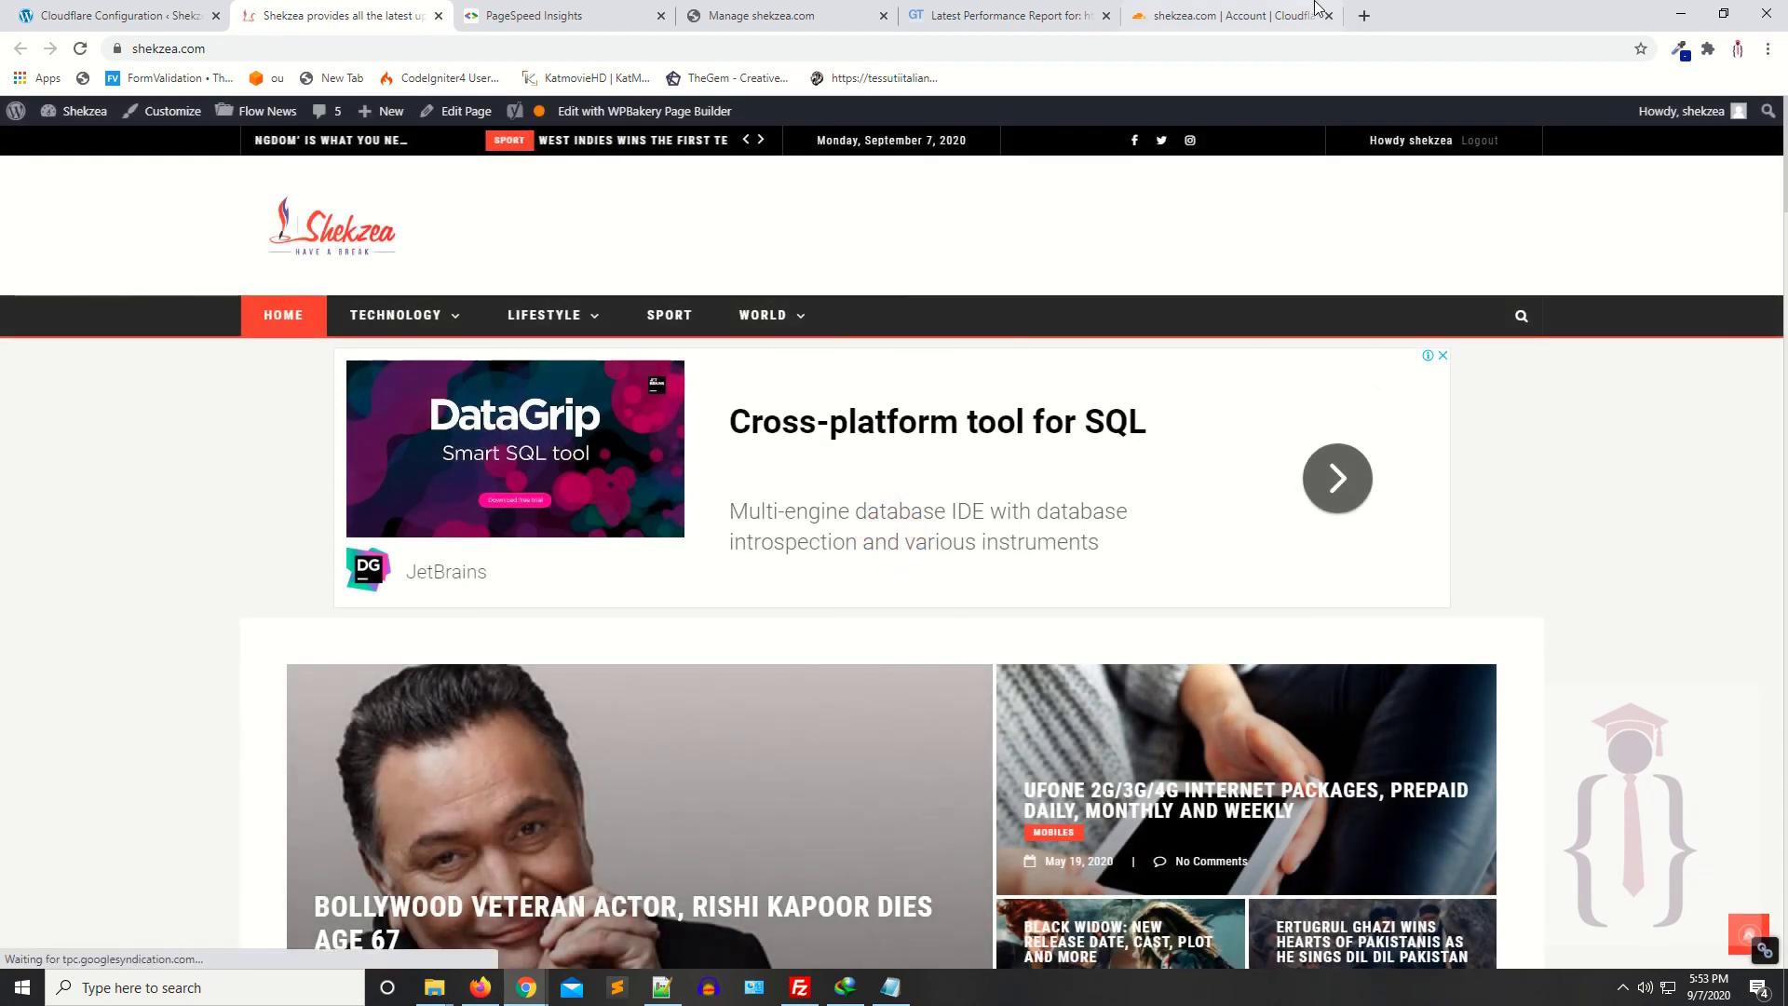
click(1304, 11)
click(1027, 11)
scroll(355, 529, down, 3)
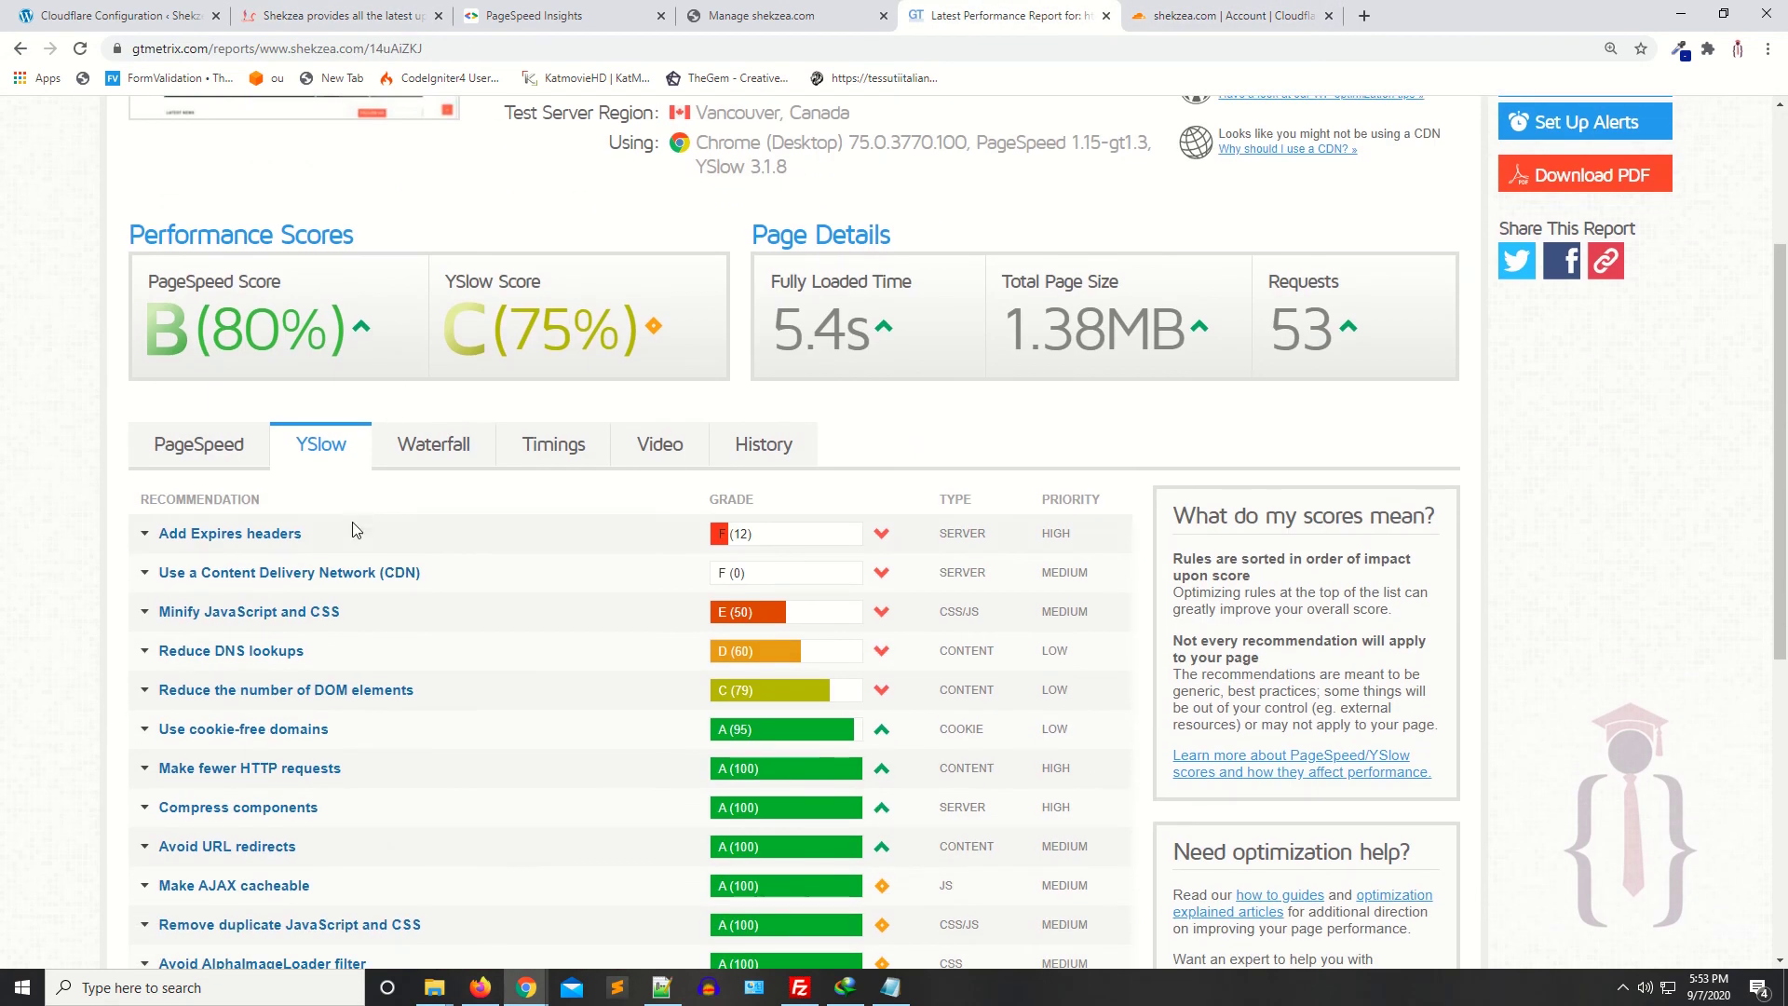
scroll(946, 269, up, 3)
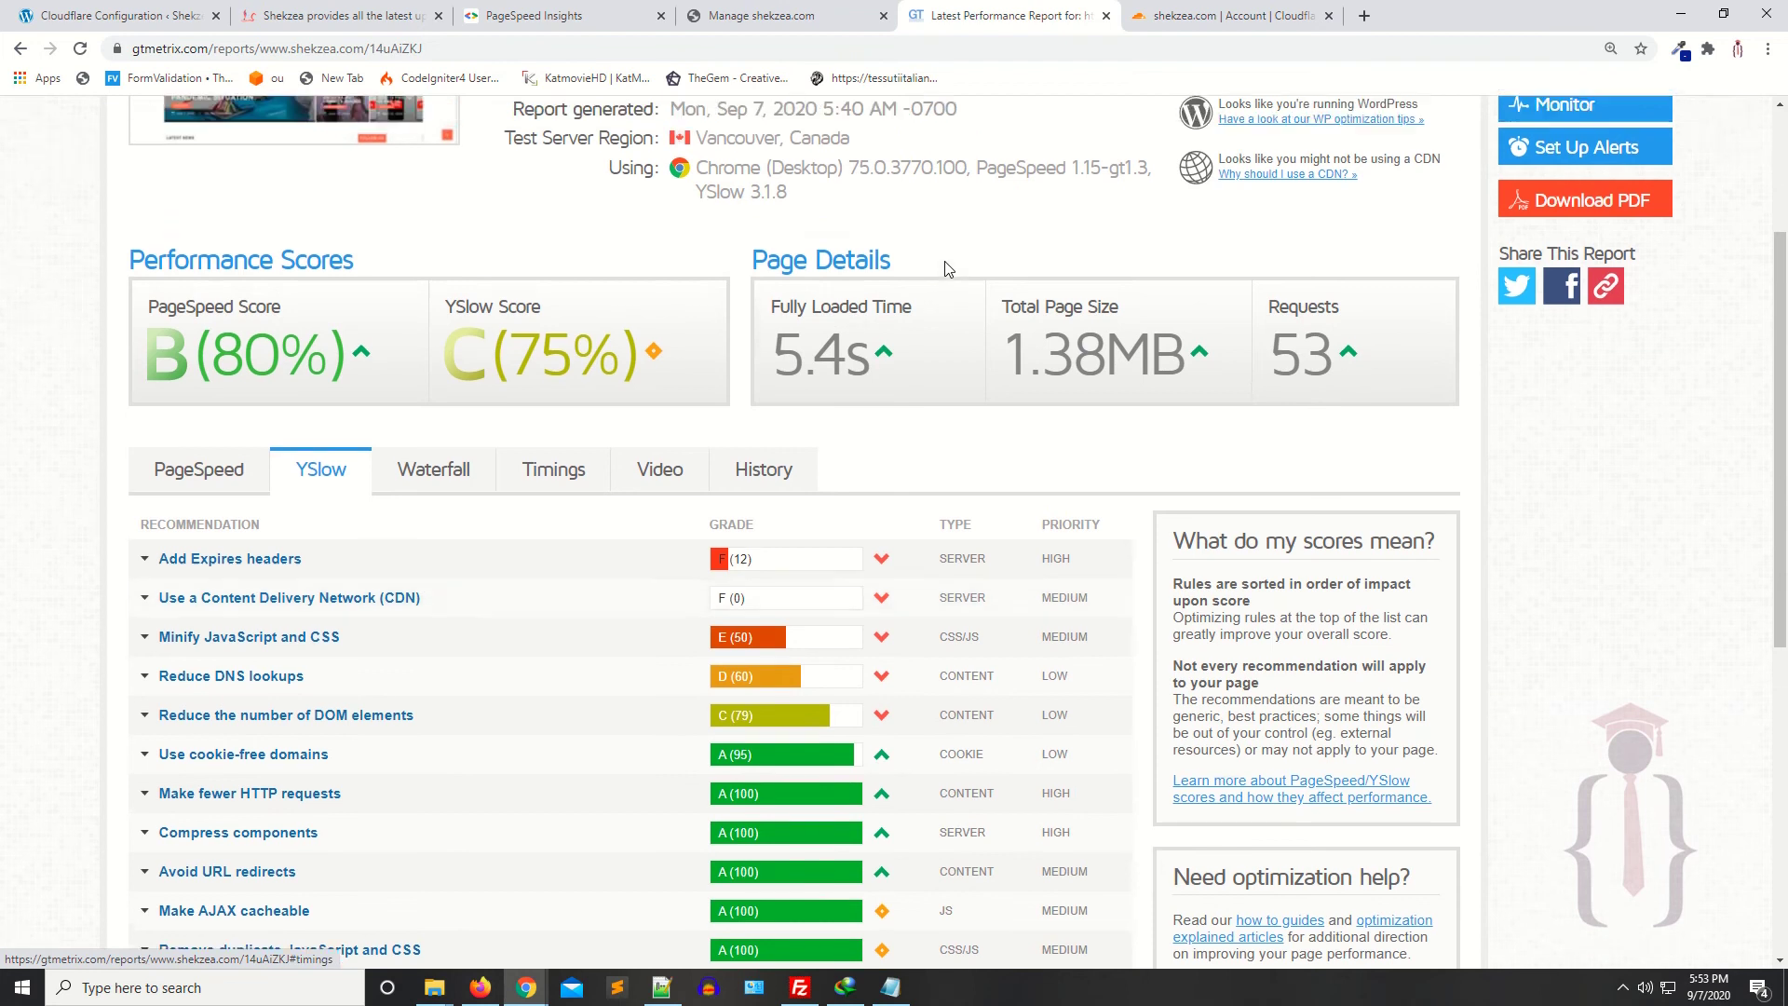
click(1625, 222)
click(787, 15)
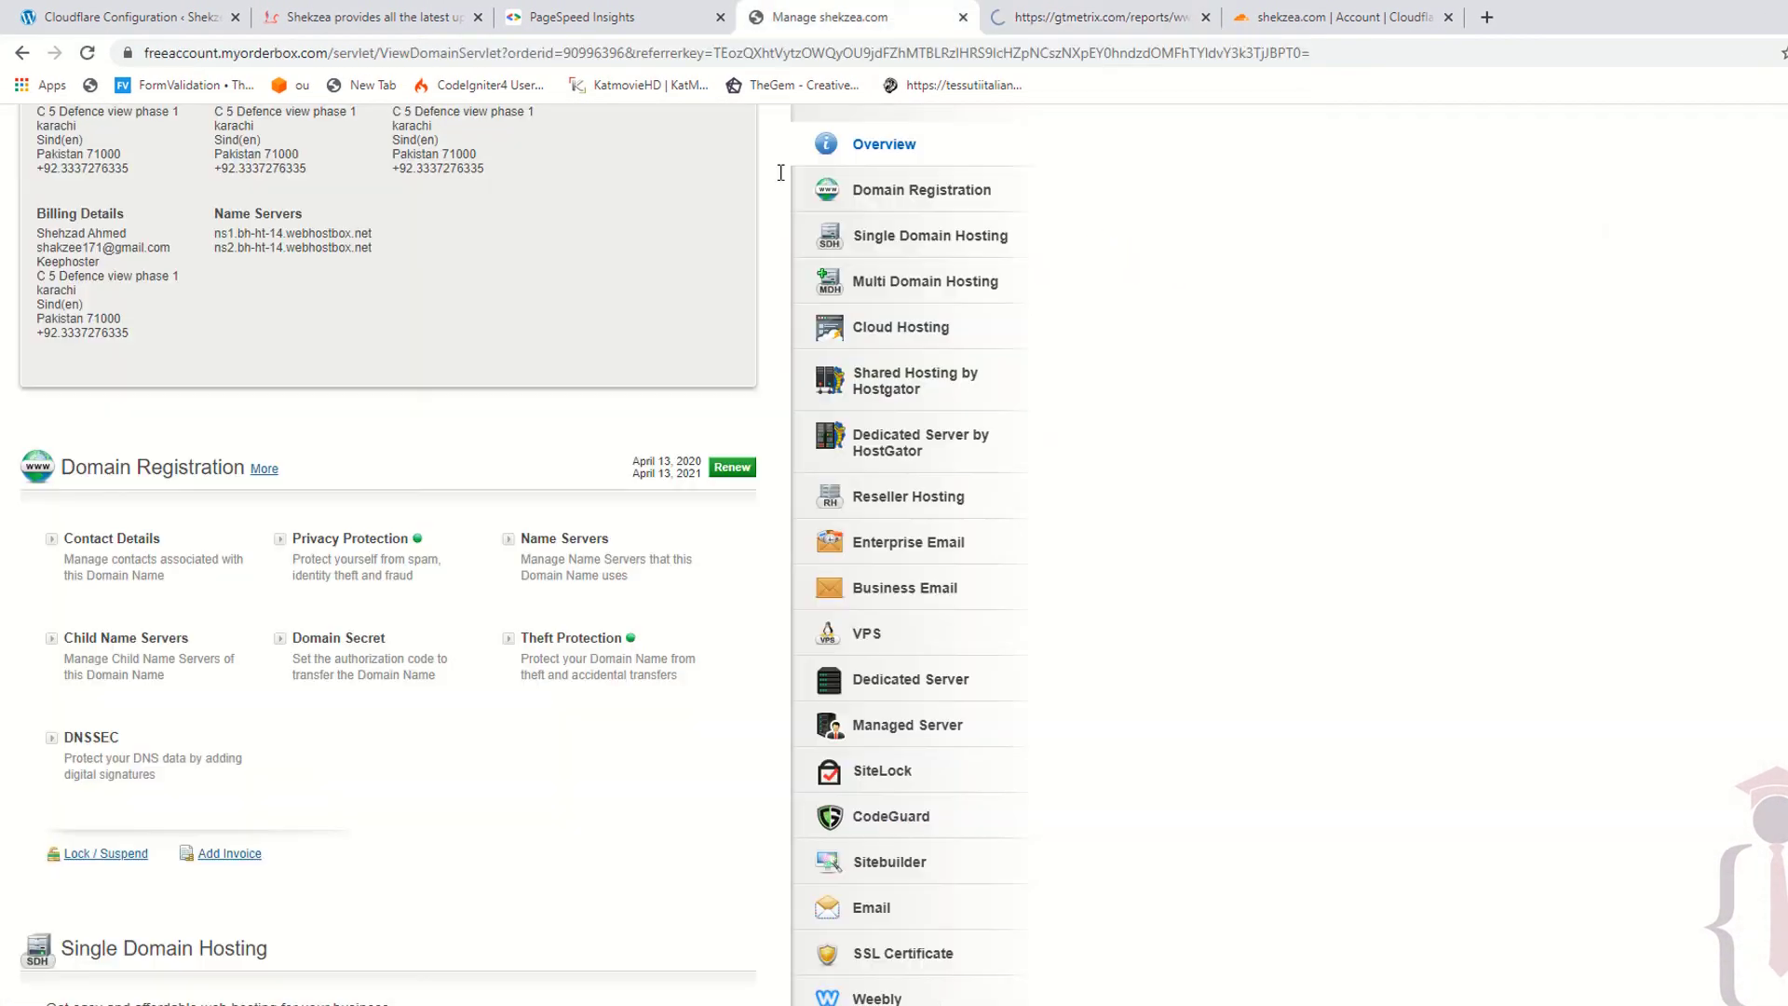
click(634, 22)
click(98, 303)
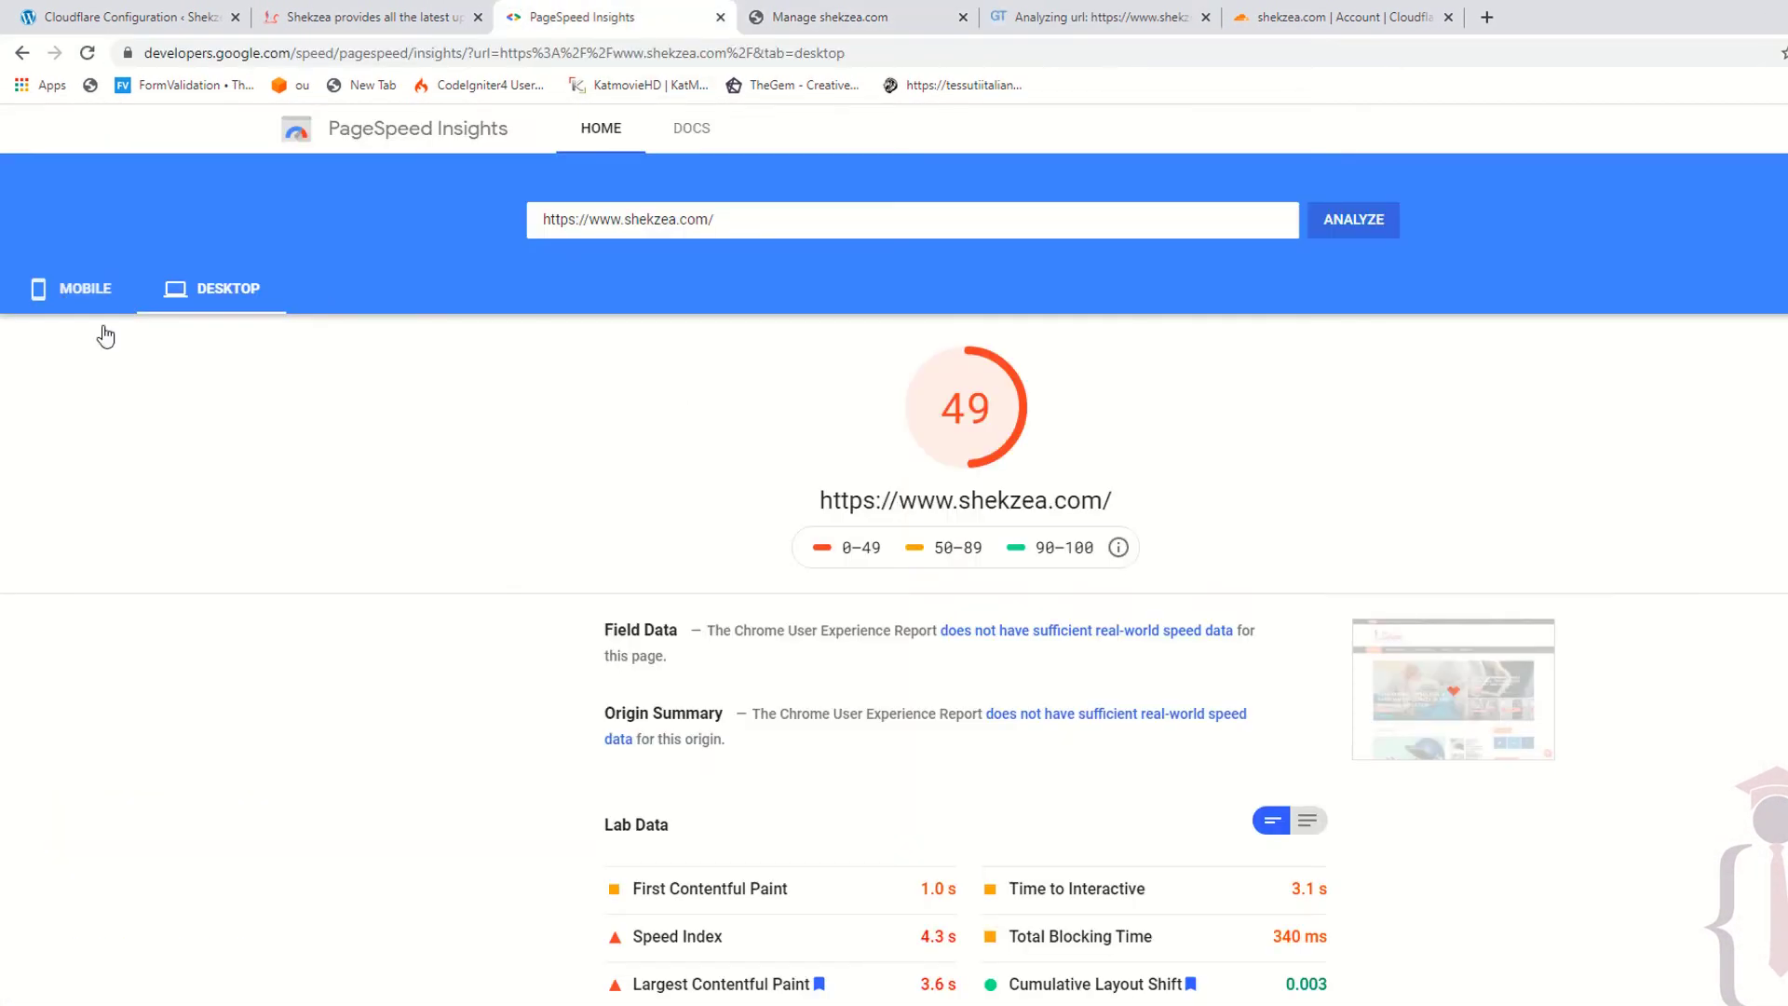
click(222, 304)
click(1355, 209)
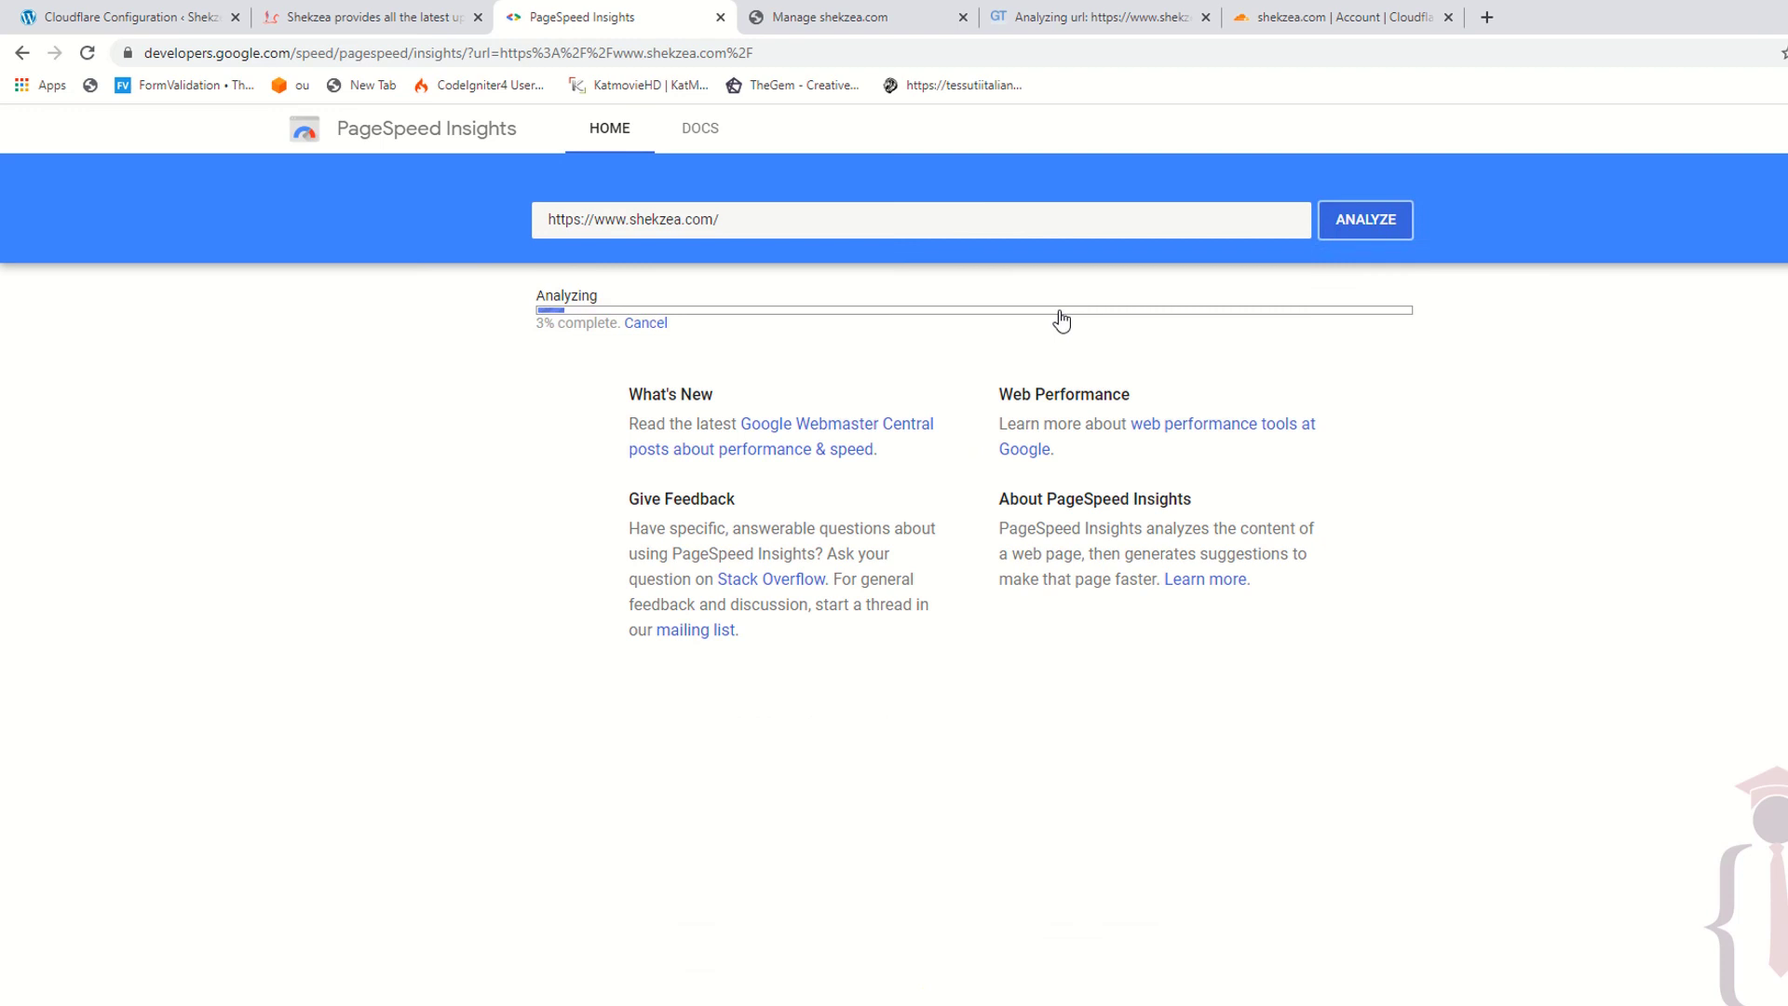
Step: Place the GTmetrix page directly beside PageSpeed Insights in the browser and check the progress of both analyses
click(924, 11)
drag(1053, 12, 717, 11)
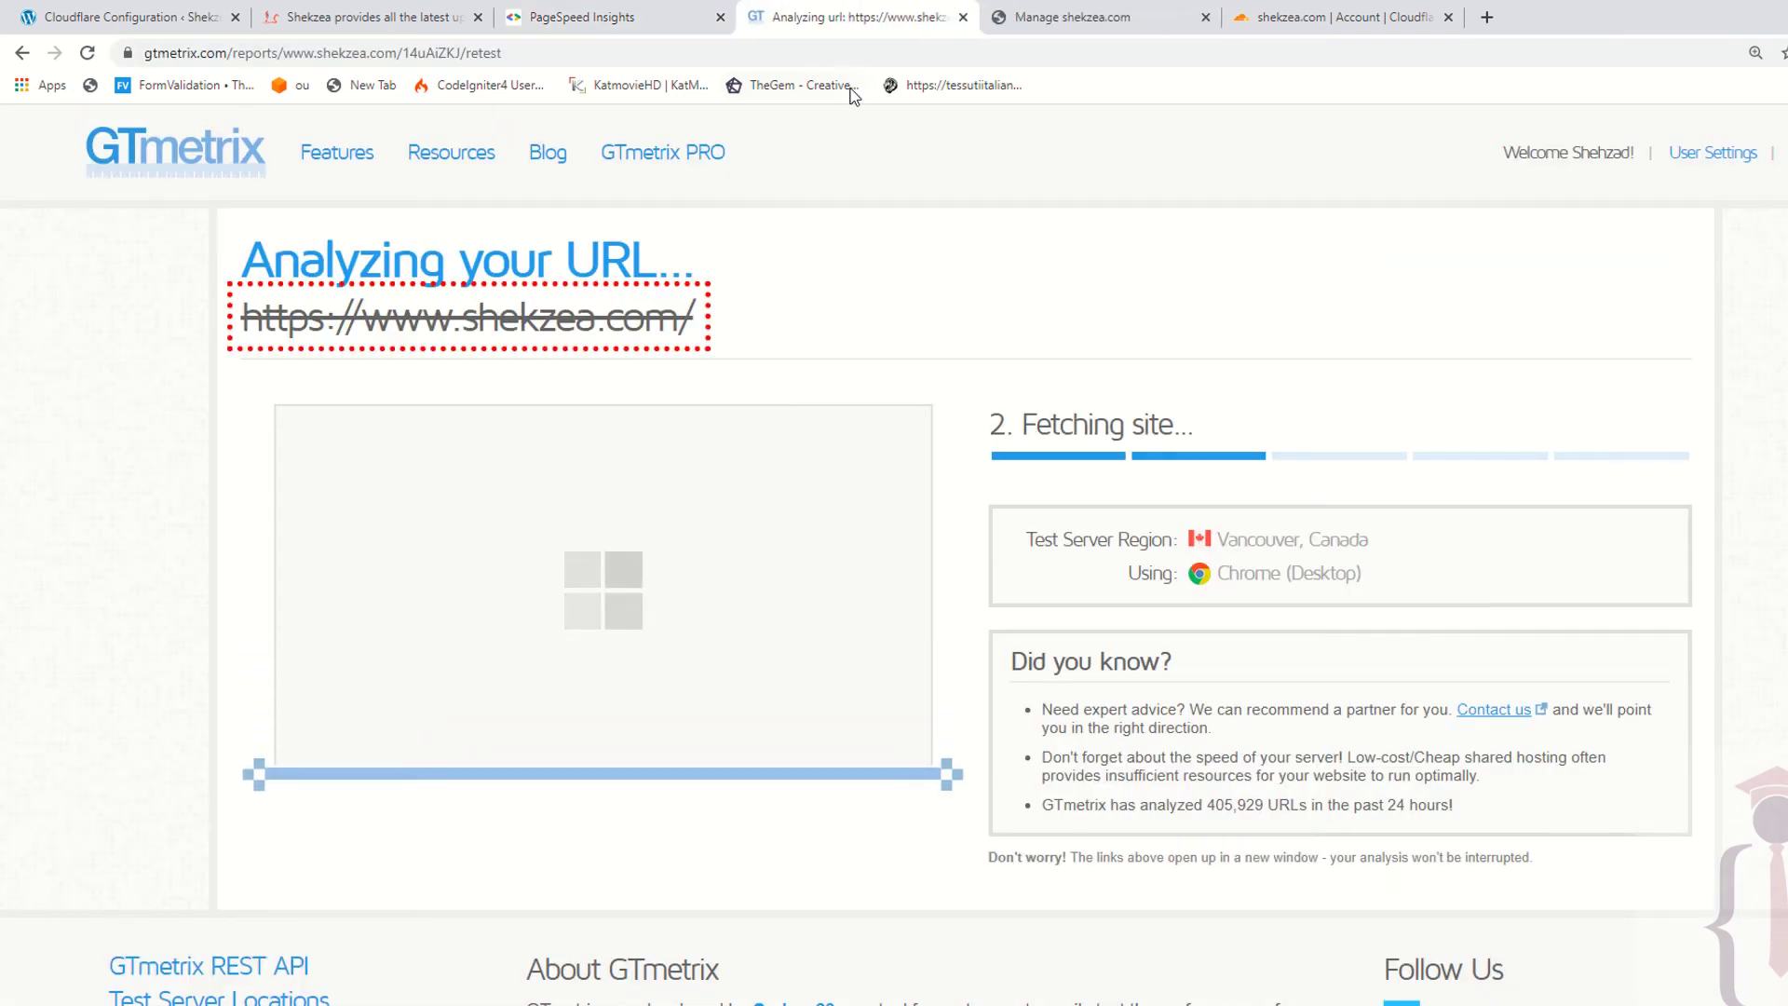
click(606, 17)
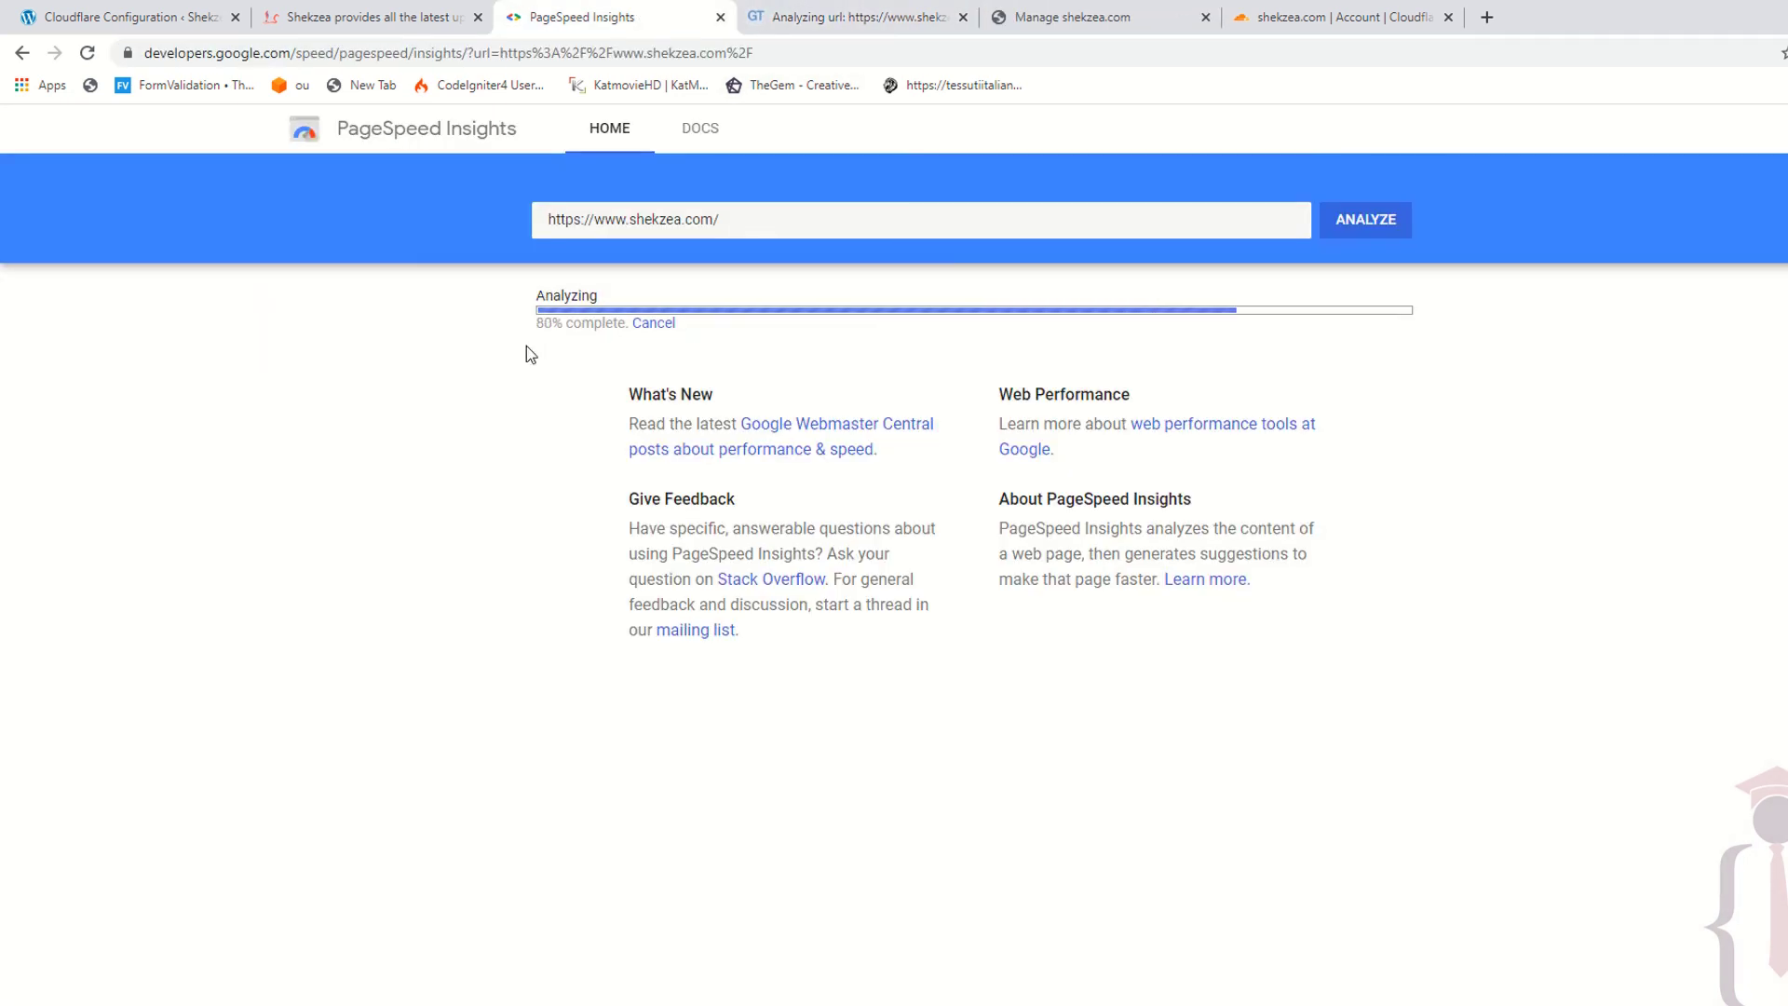
key(ctrl+Tab)
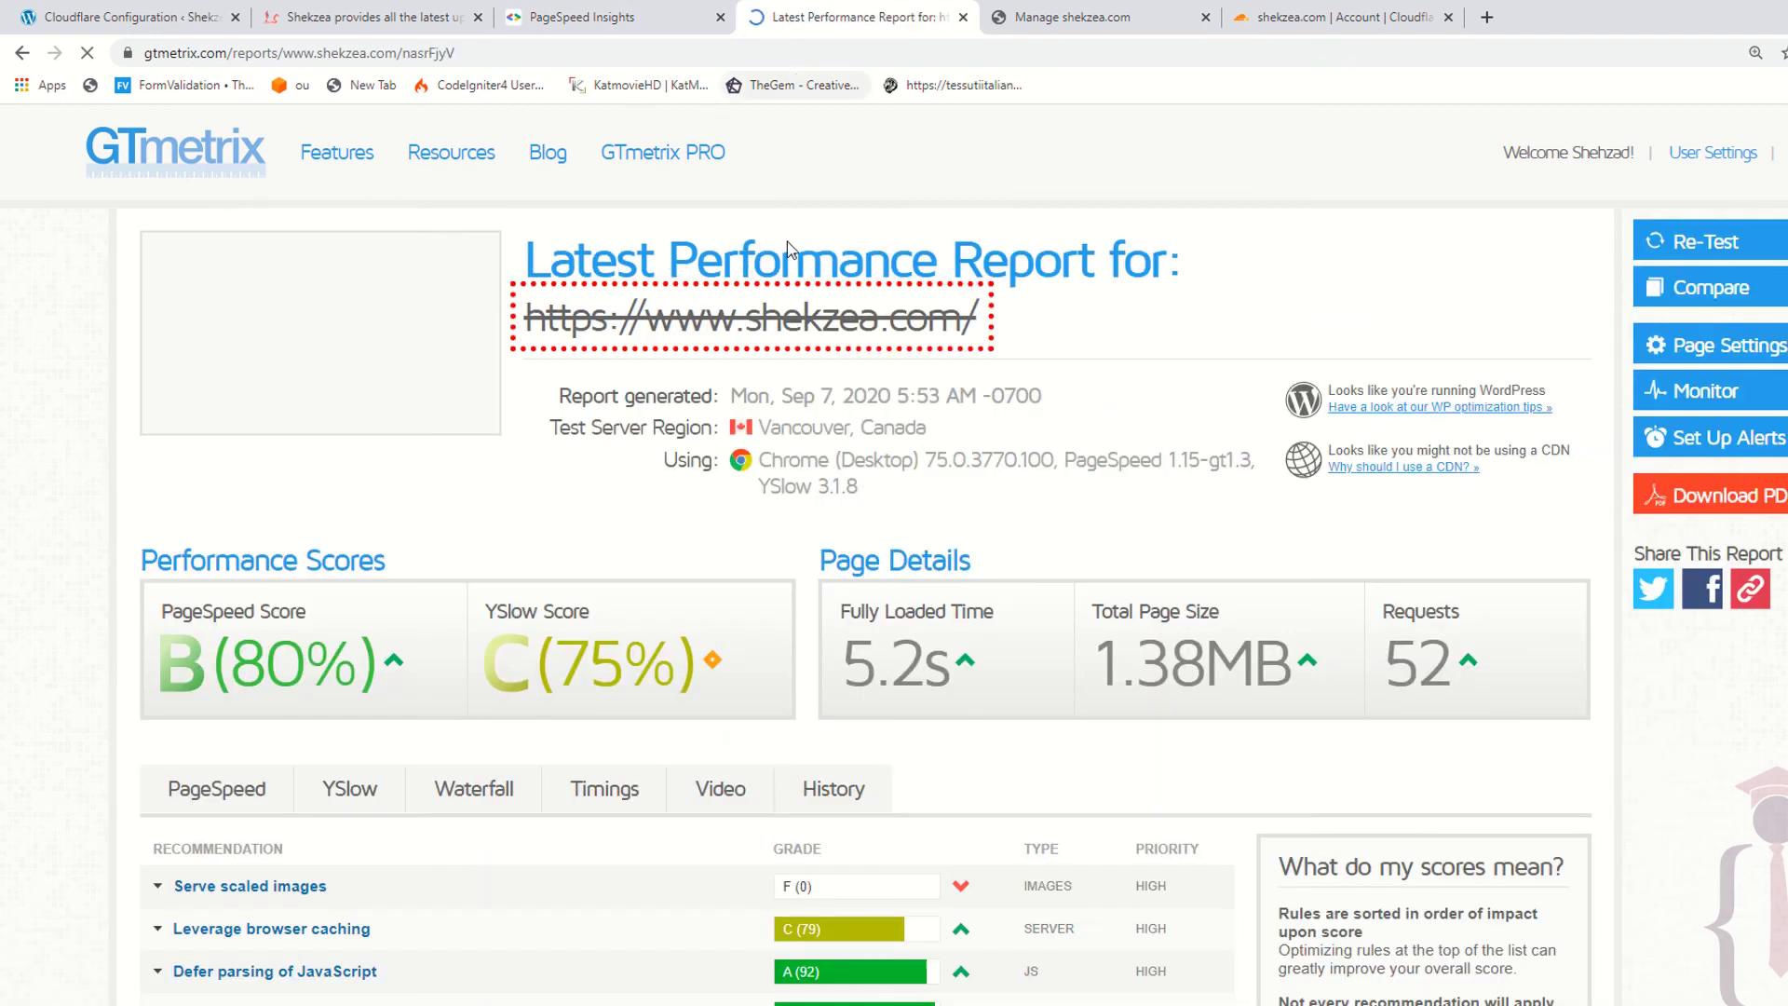
Step: Examine the new GTmetrix report's performance scores and its YSlow recommendation on using a Content Delivery Network
scroll(623, 358, down, 3)
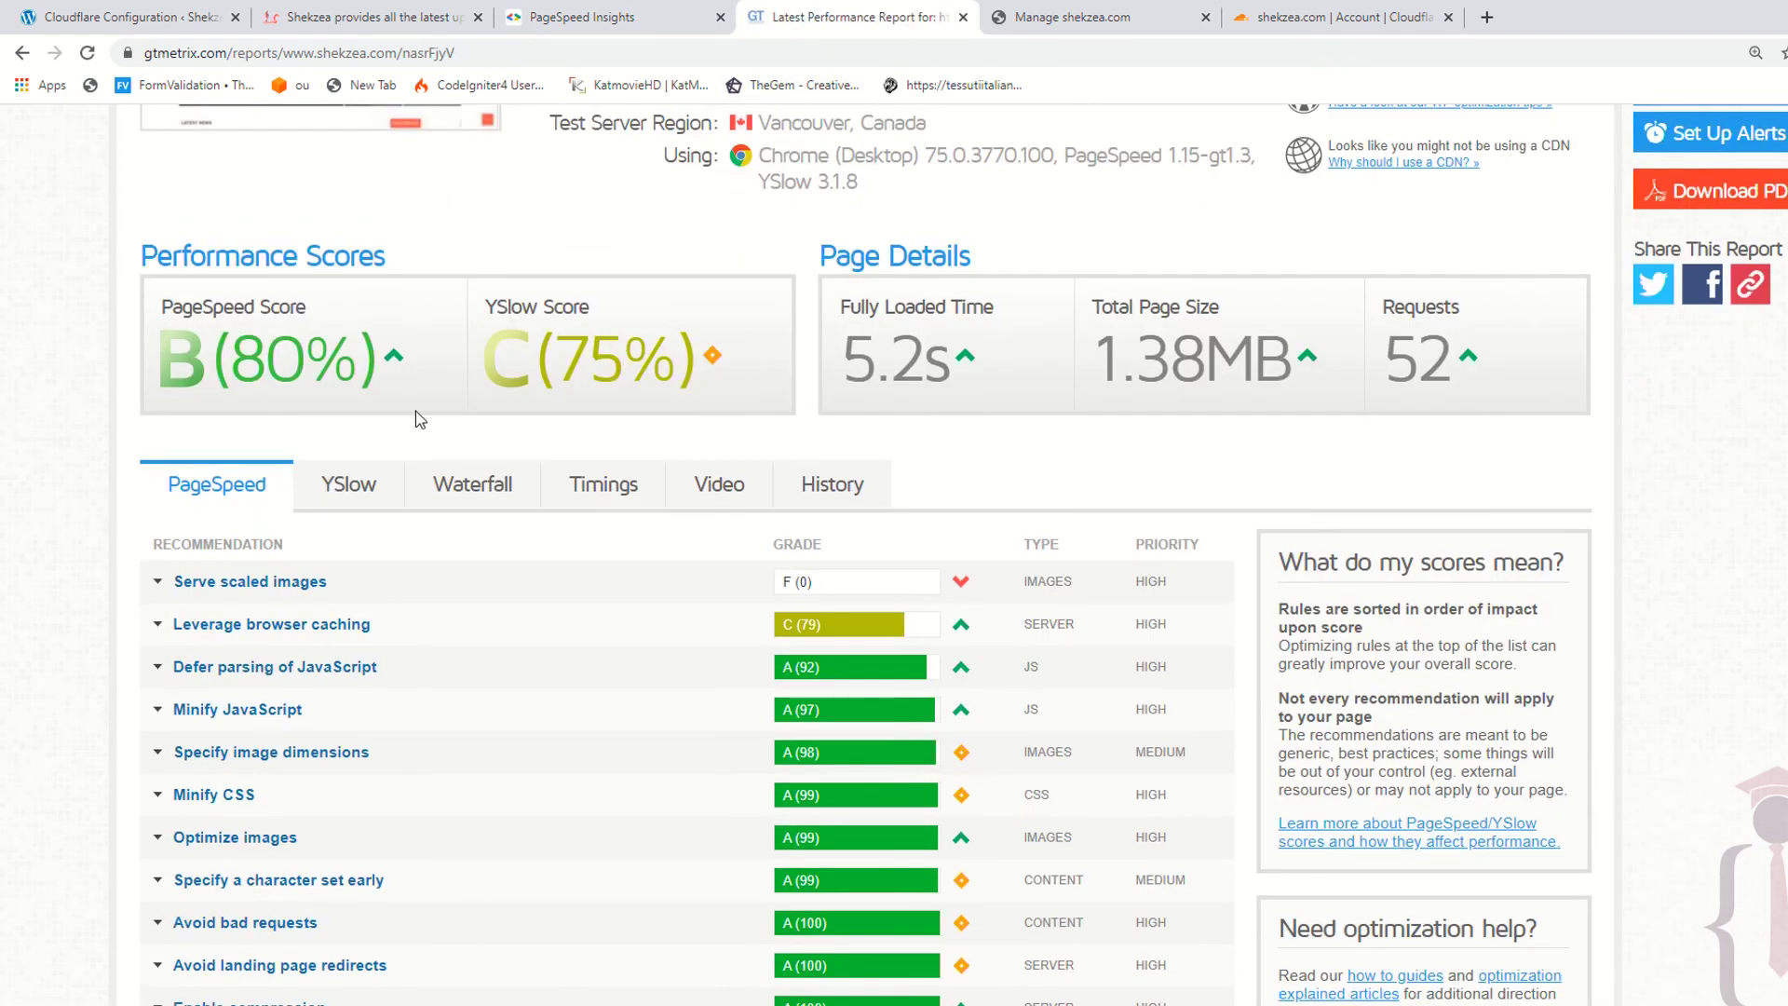
drag(210, 354, 370, 342)
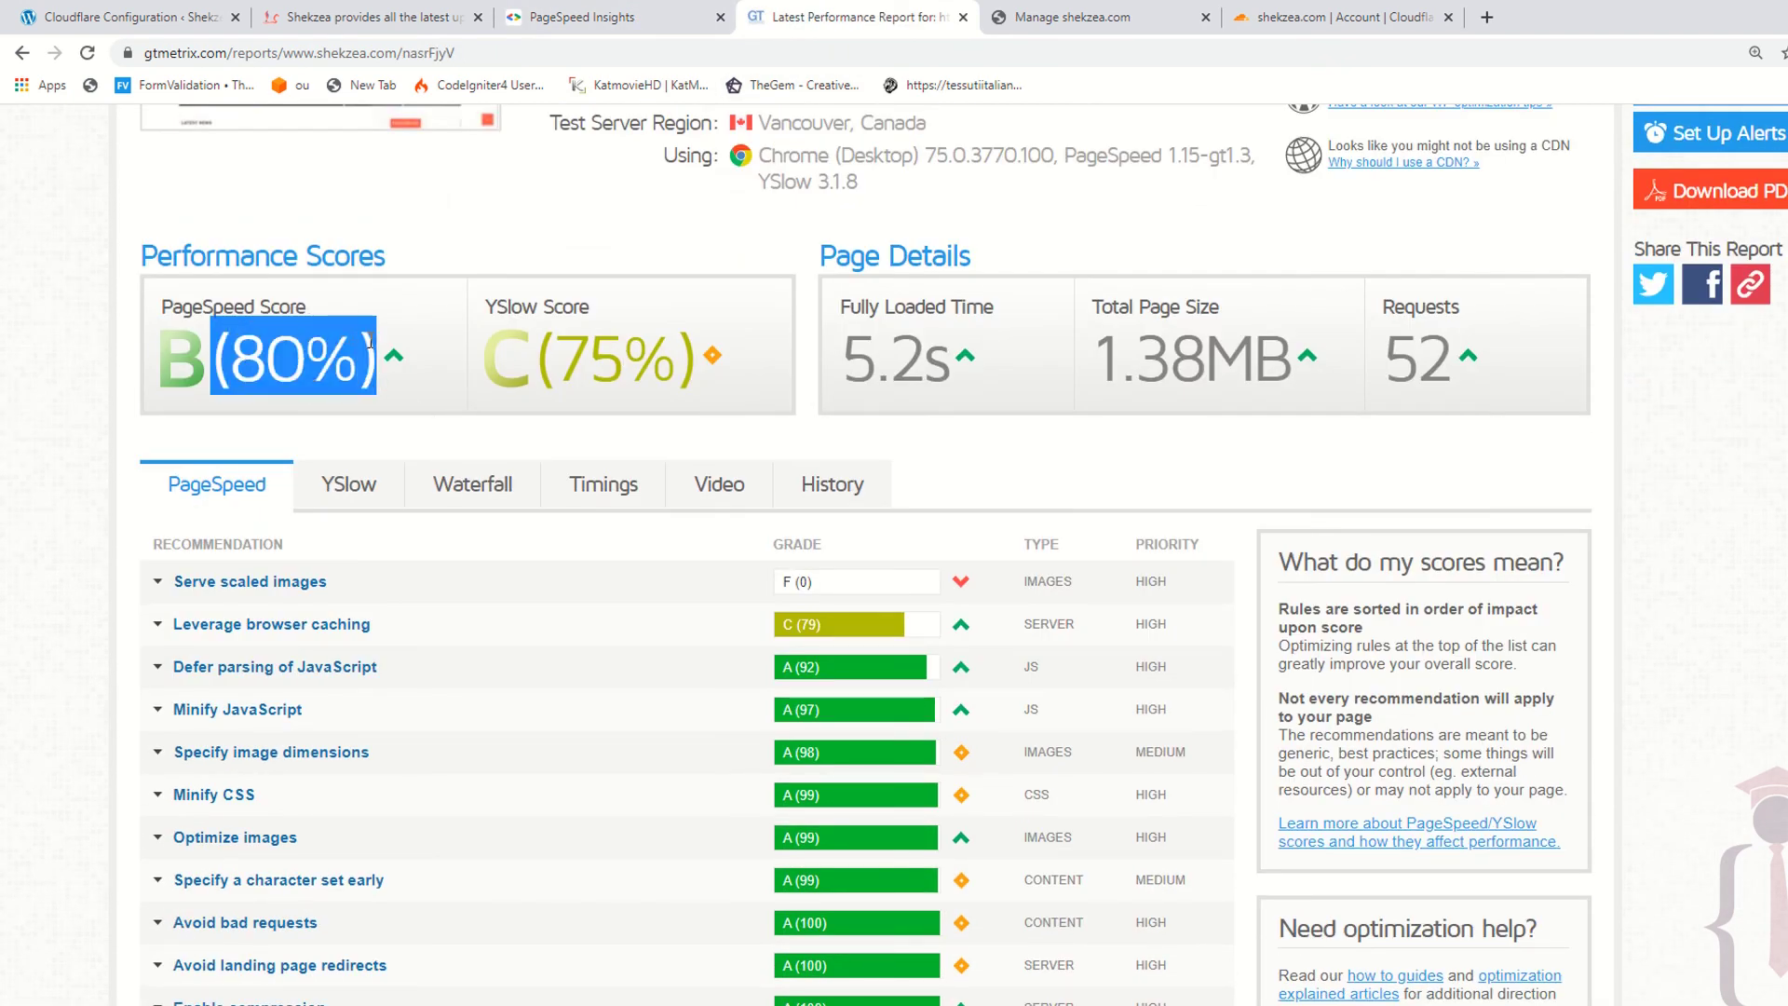
click(370, 342)
scroll(363, 363, down, 1)
click(350, 383)
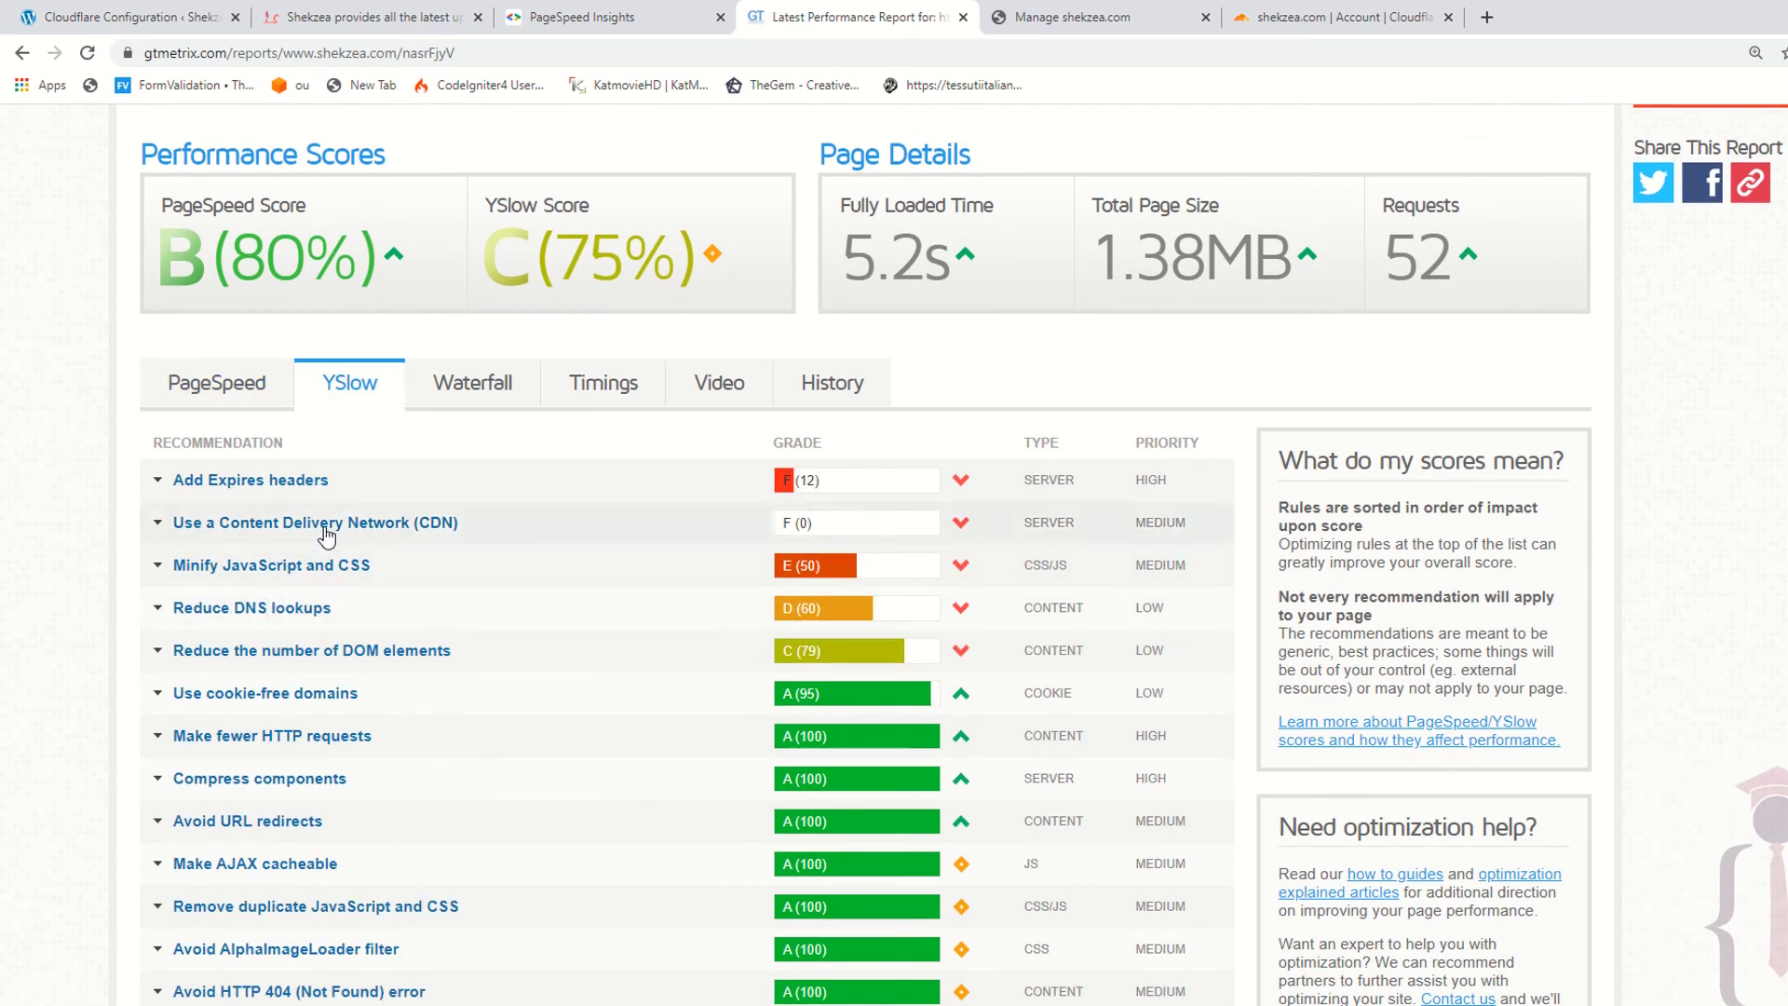
click(324, 529)
scroll(224, 626, down, 1)
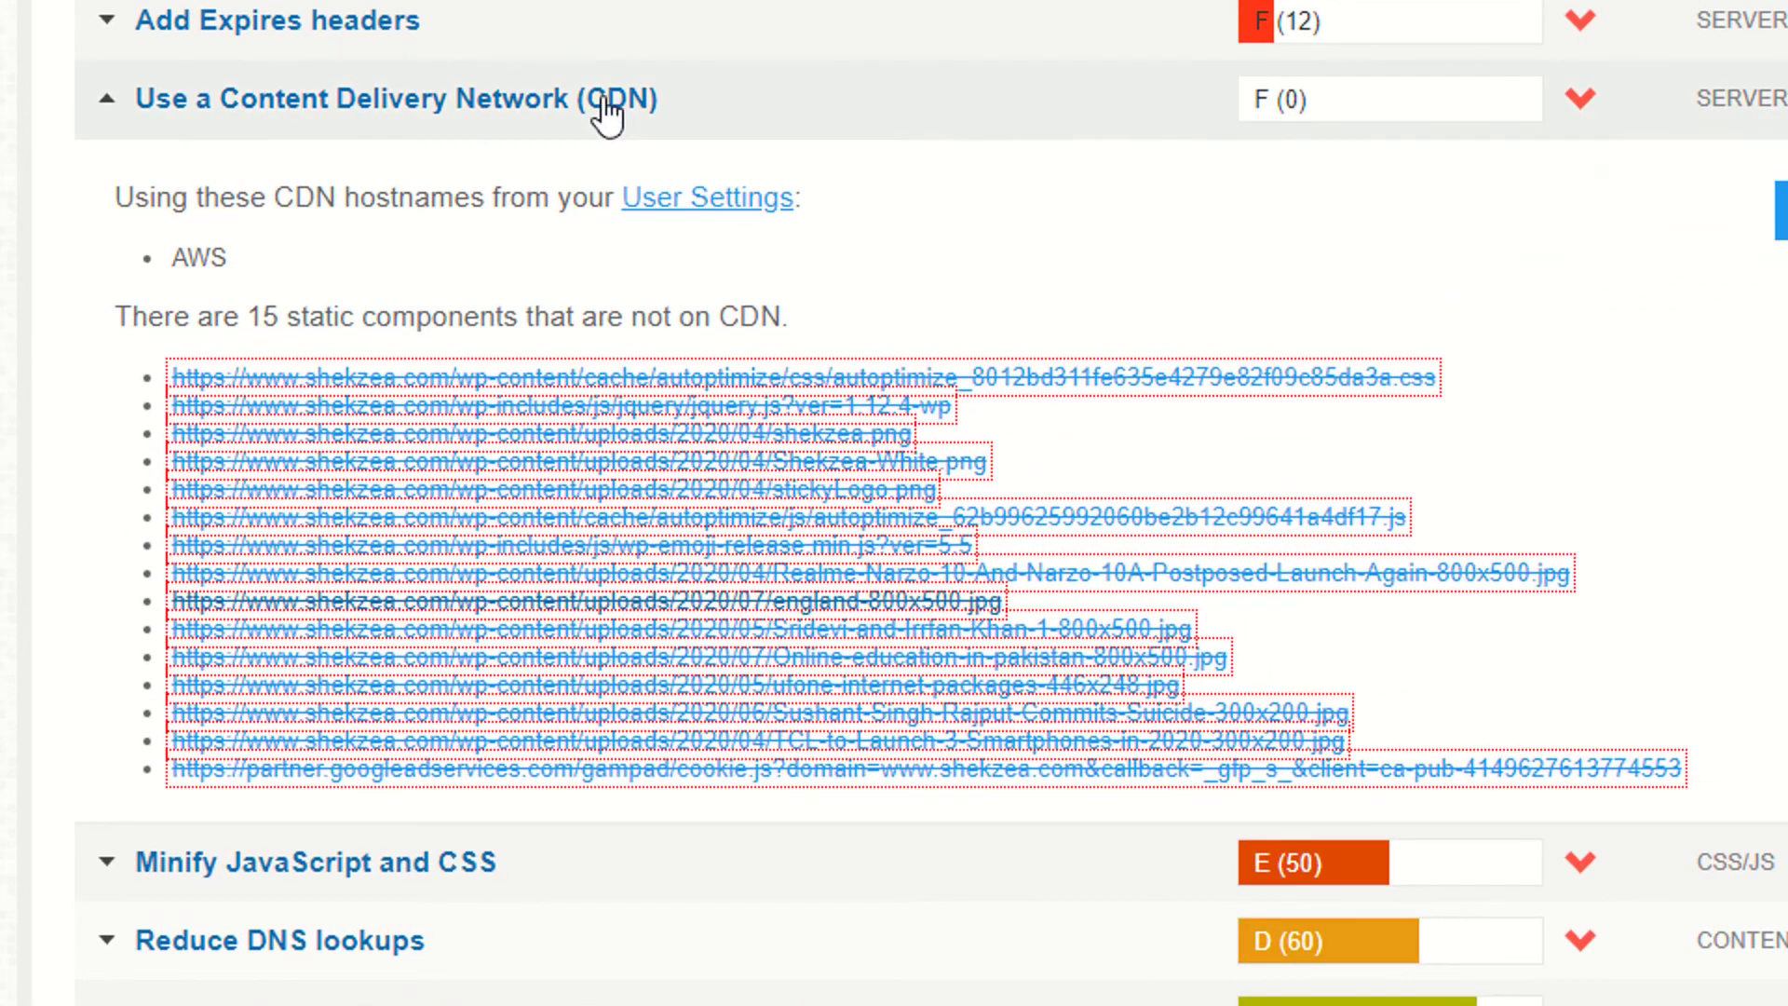
click(603, 101)
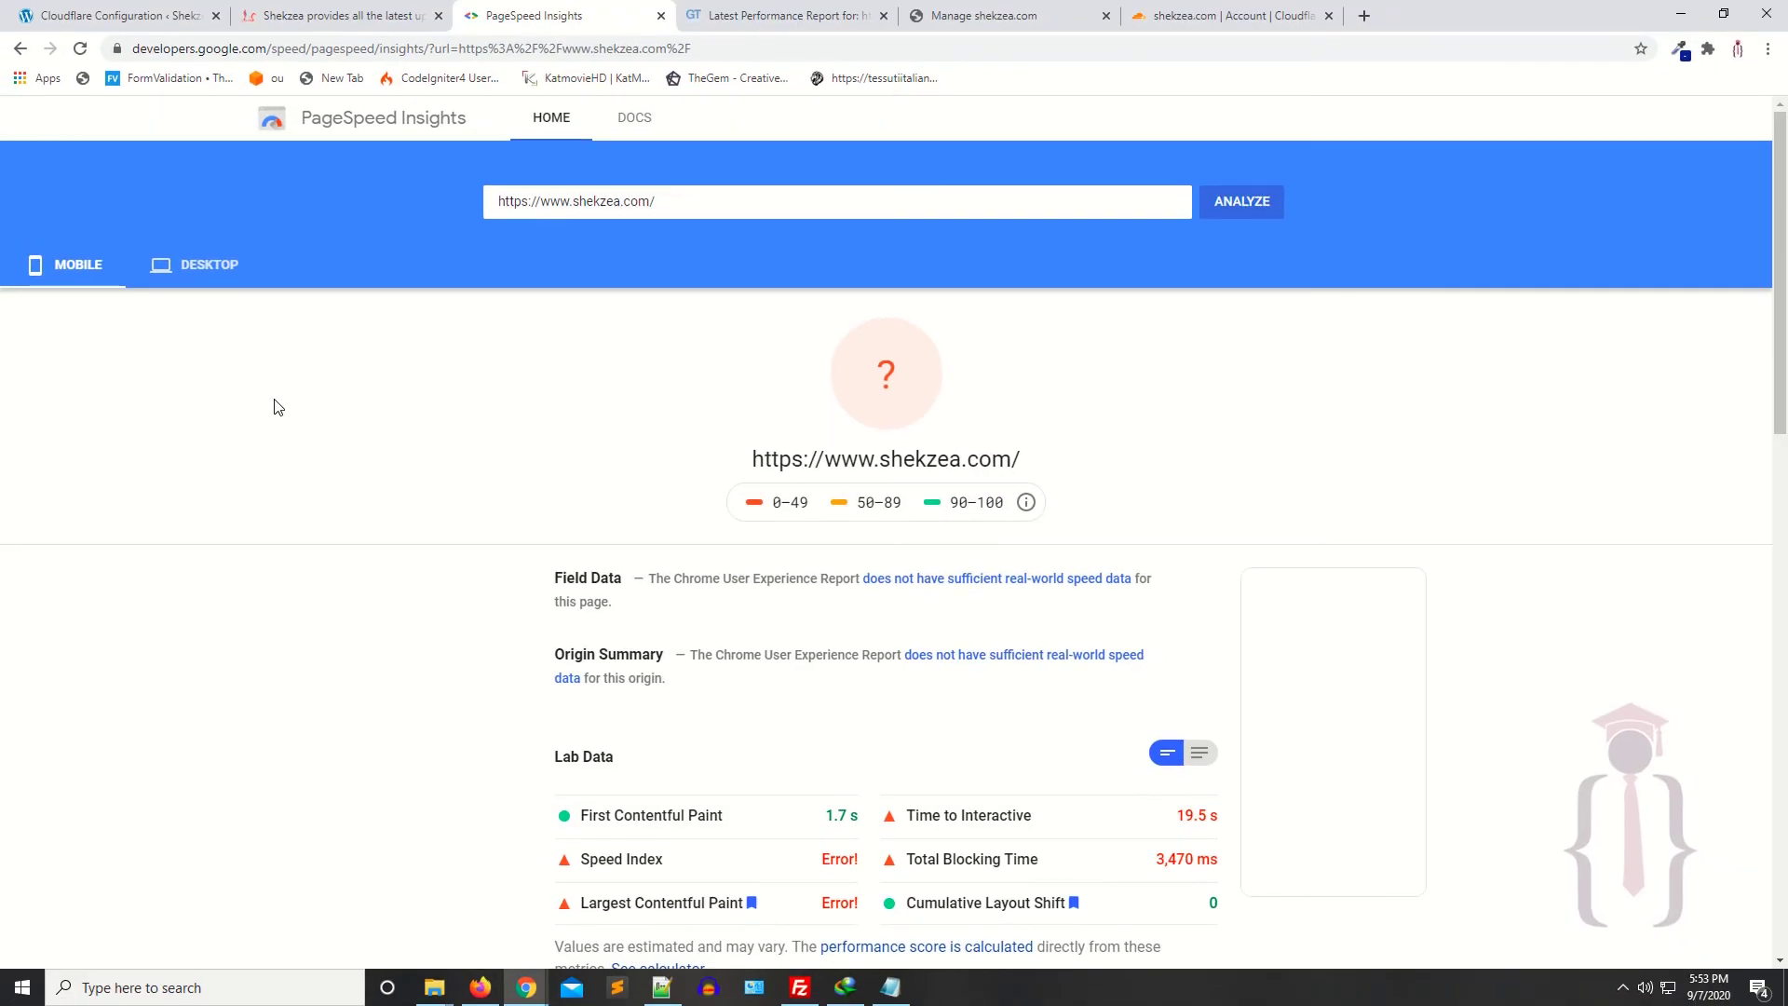
Step: View the desktop results in PageSpeed Insights and compare them with the GTmetrix report
click(186, 260)
click(832, 11)
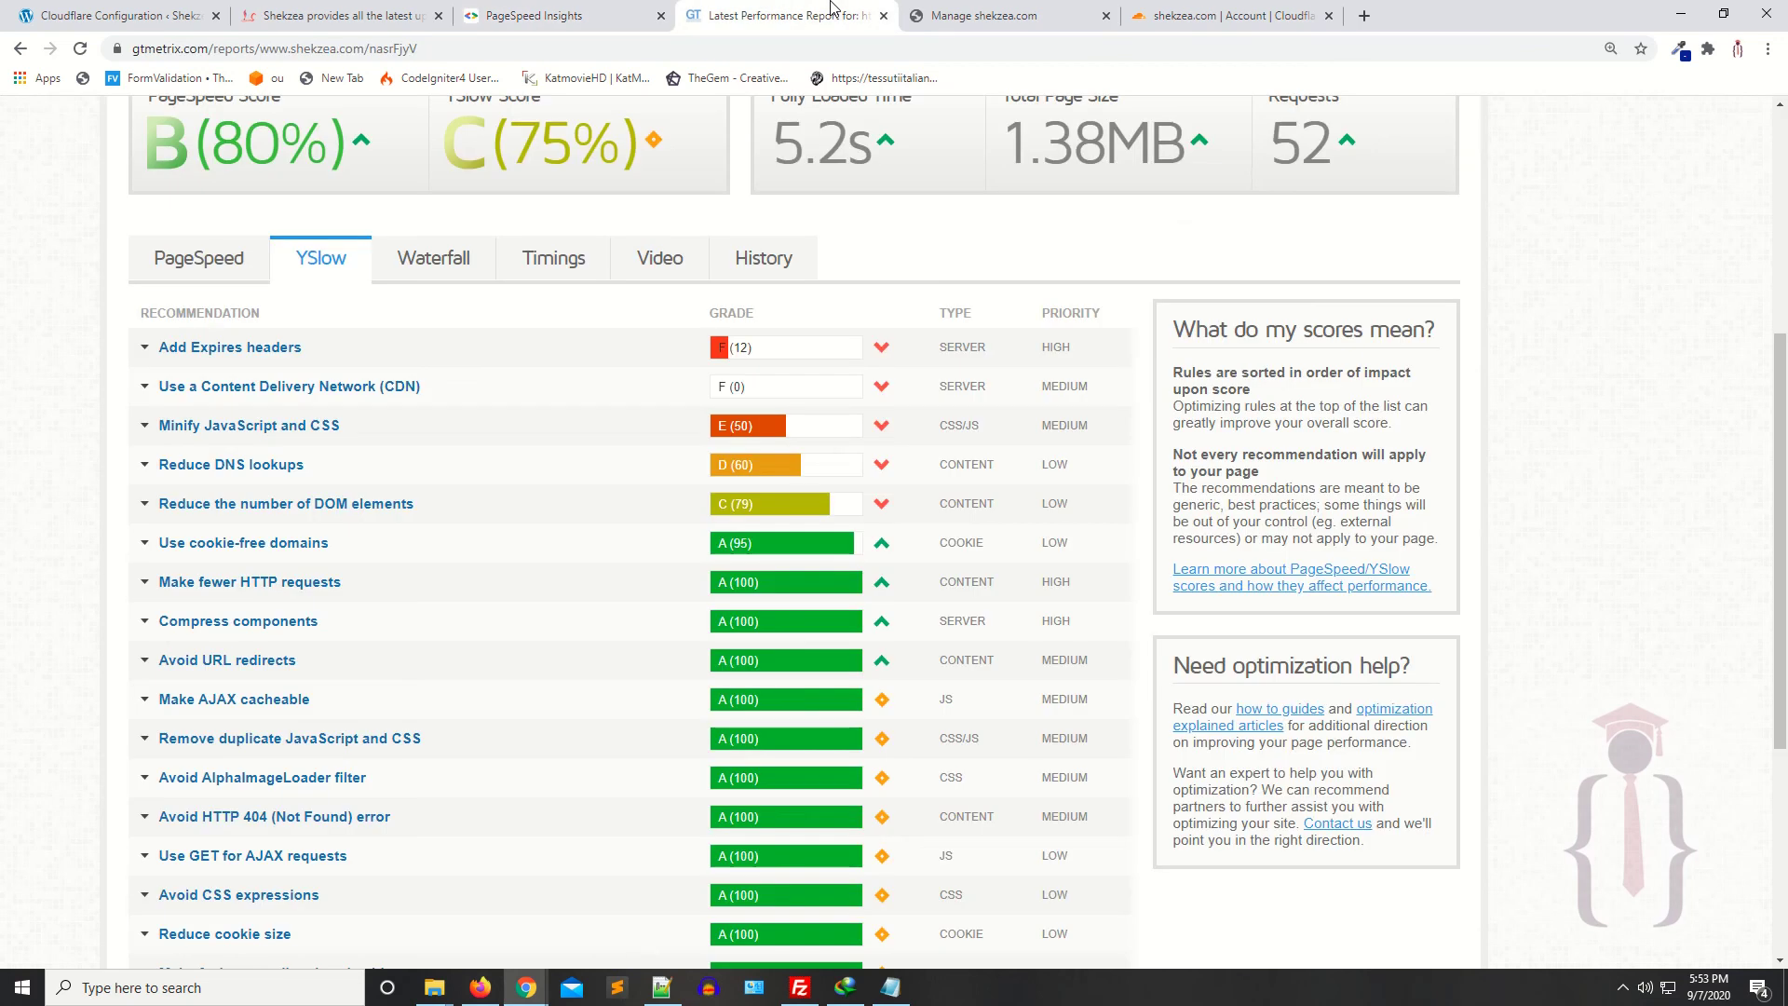
click(559, 15)
click(719, 7)
click(559, 15)
click(785, 22)
Step: Return to the WordPress Cloudflare plugin and look through its speed settings and analytics
click(118, 13)
scroll(1015, 252, up, 3)
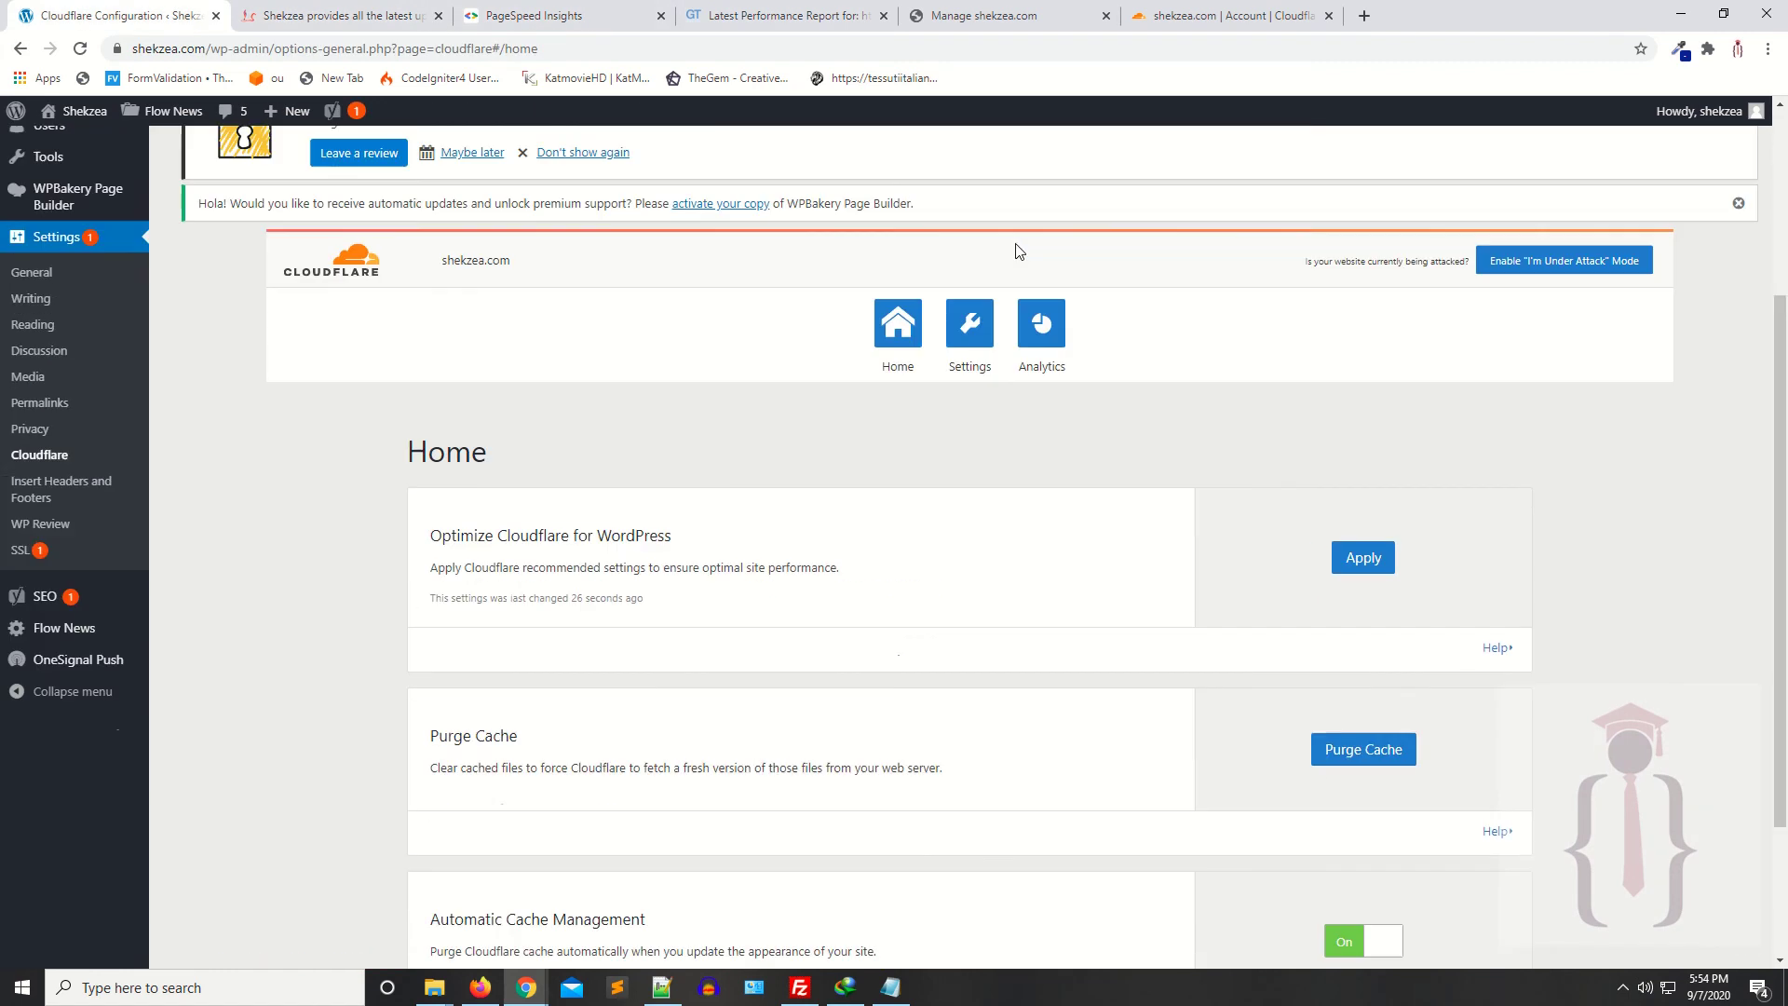
click(970, 400)
click(1041, 400)
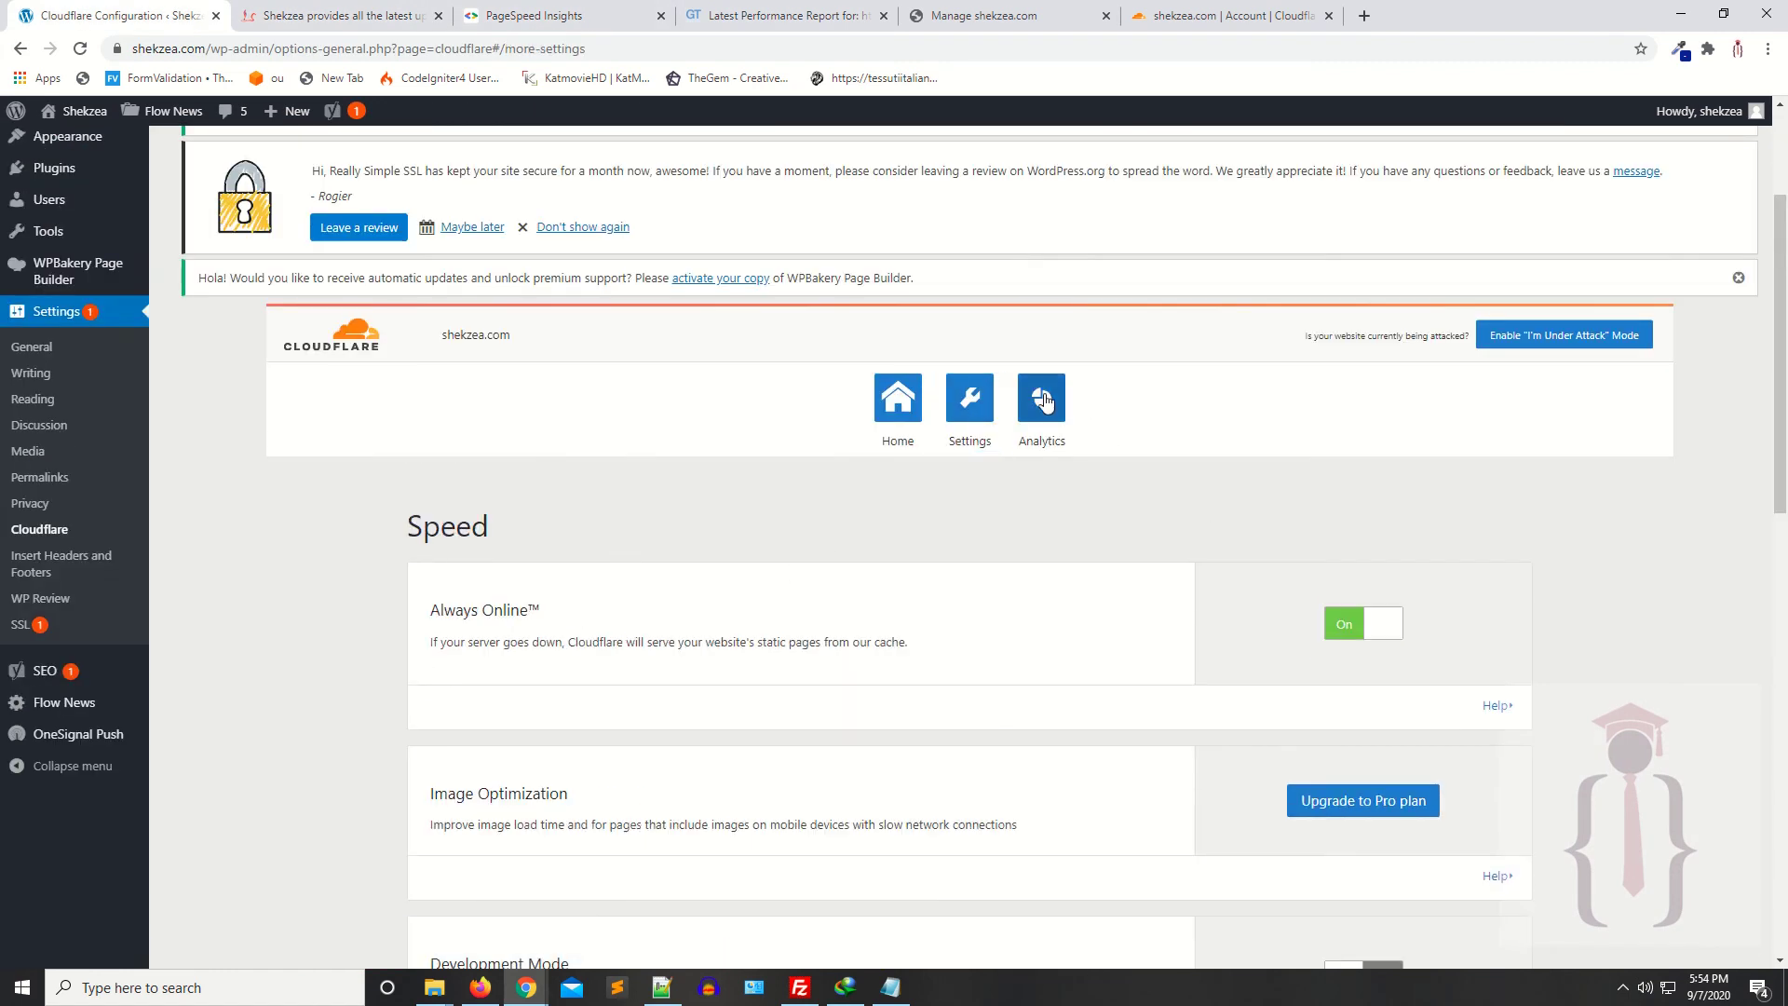
scroll(658, 607, down, 8)
Step: Review shekzea.com's web traffic analytics in the Cloudflare dashboard, including unique visitors and bandwidth
key(ctrl+shift+Tab)
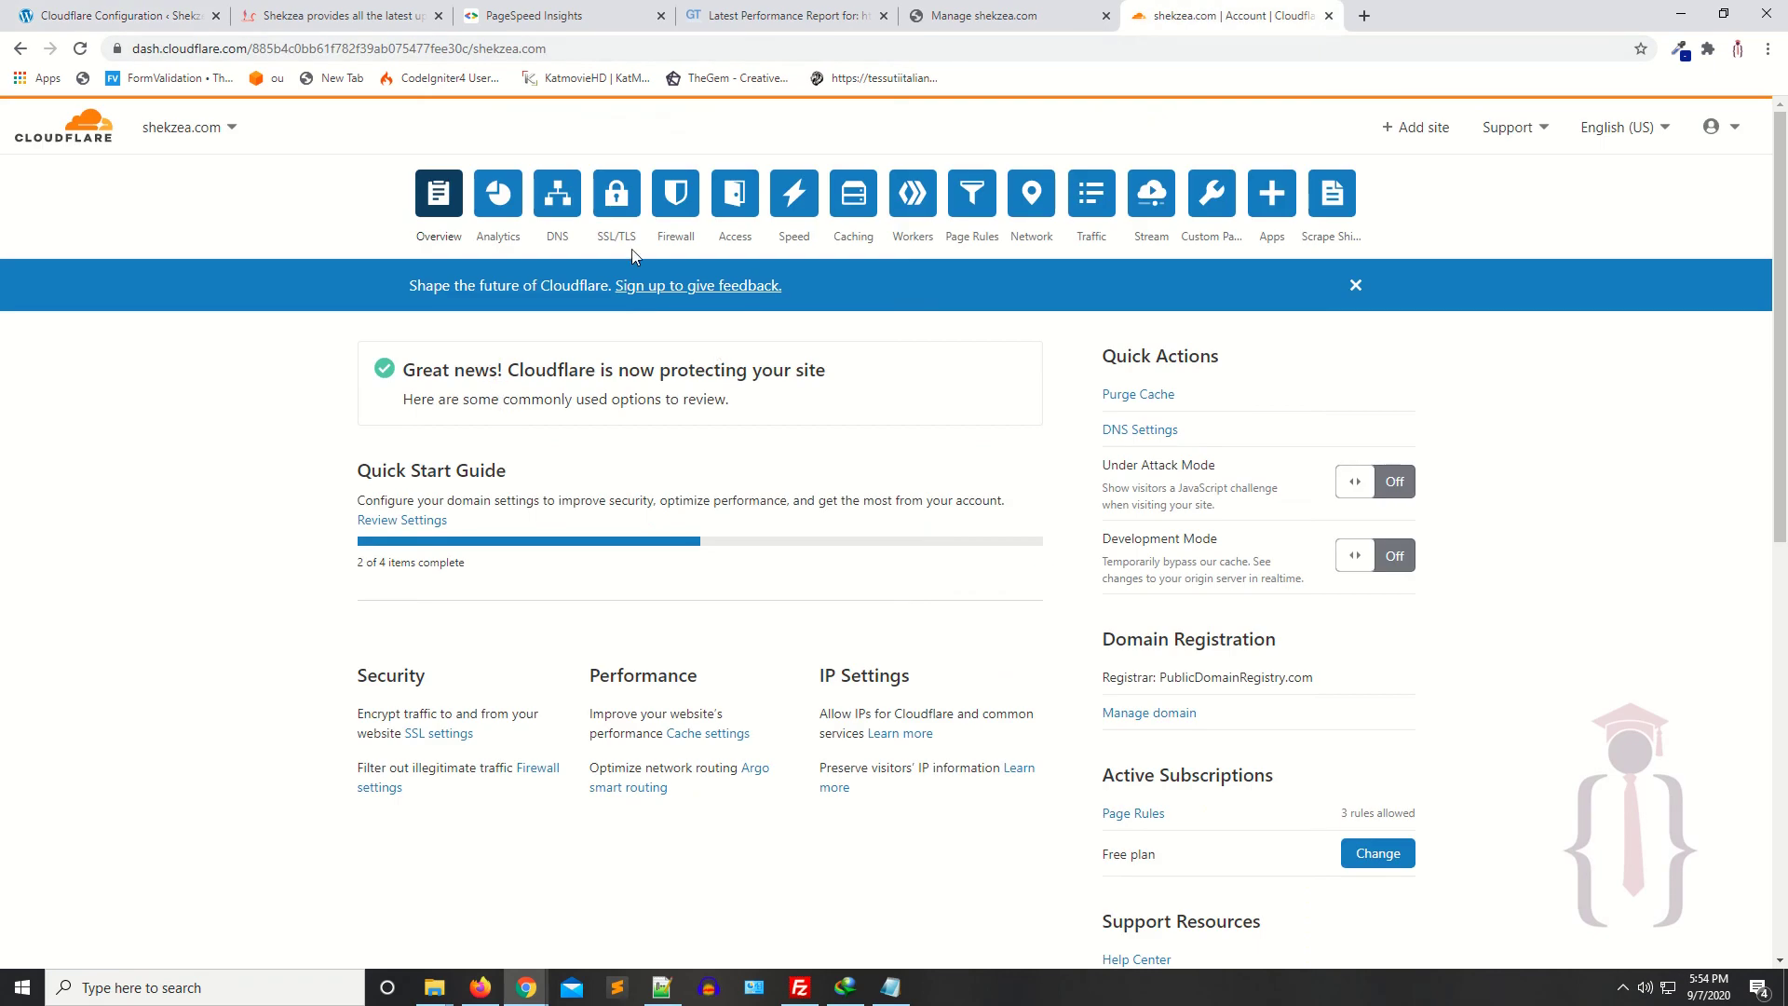
click(498, 195)
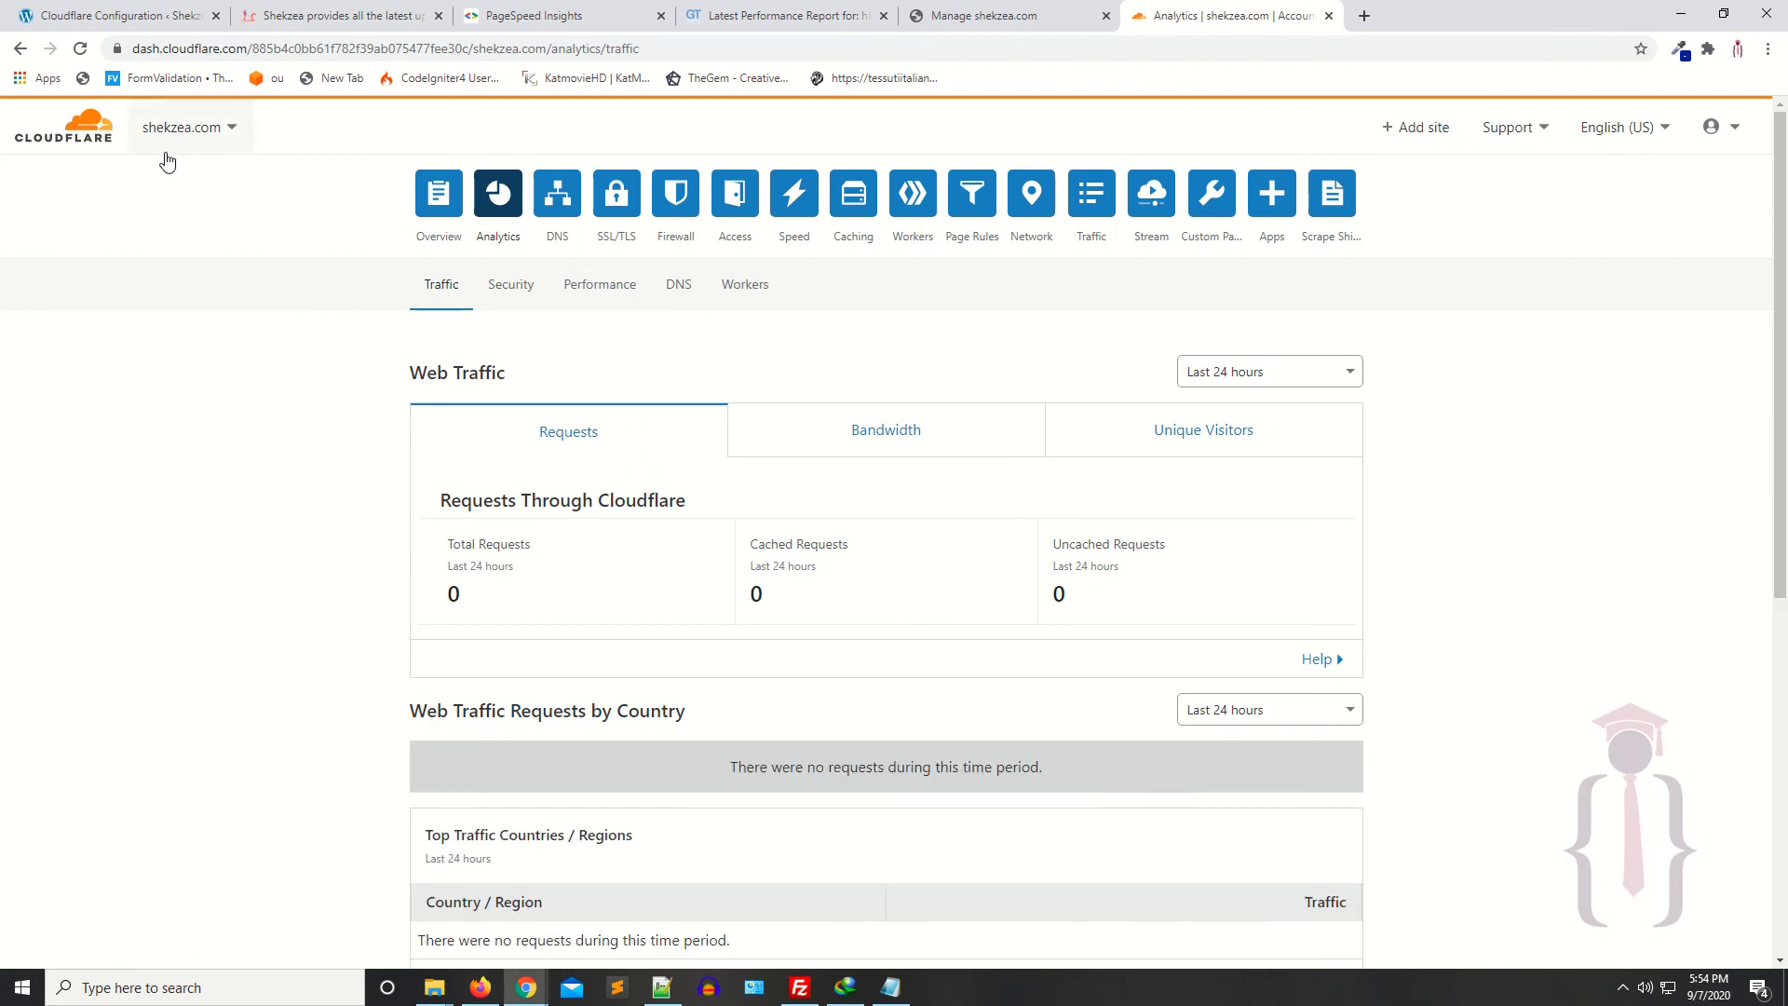
scroll(260, 598, down, 3)
scroll(652, 465, up, 3)
click(1202, 452)
click(828, 429)
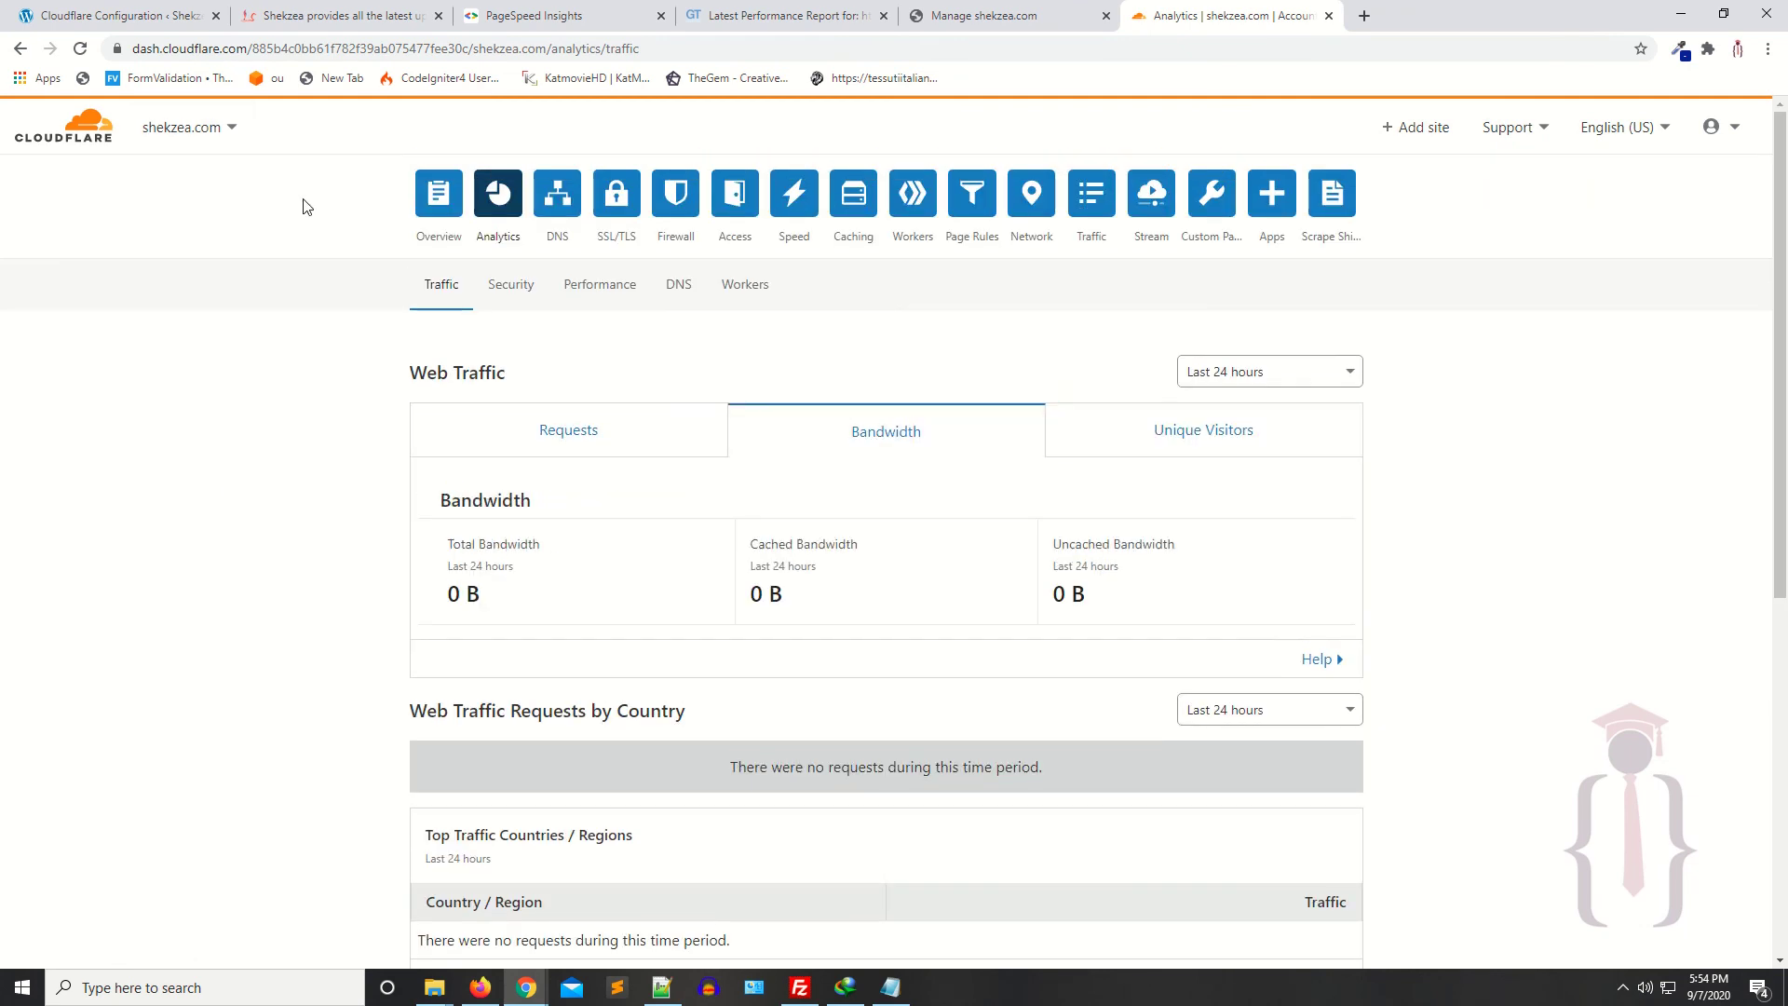
Step: Switch the Cloudflare dashboard to digitalswot.com and examine its bandwidth, requests and traffic by country
click(200, 127)
click(186, 274)
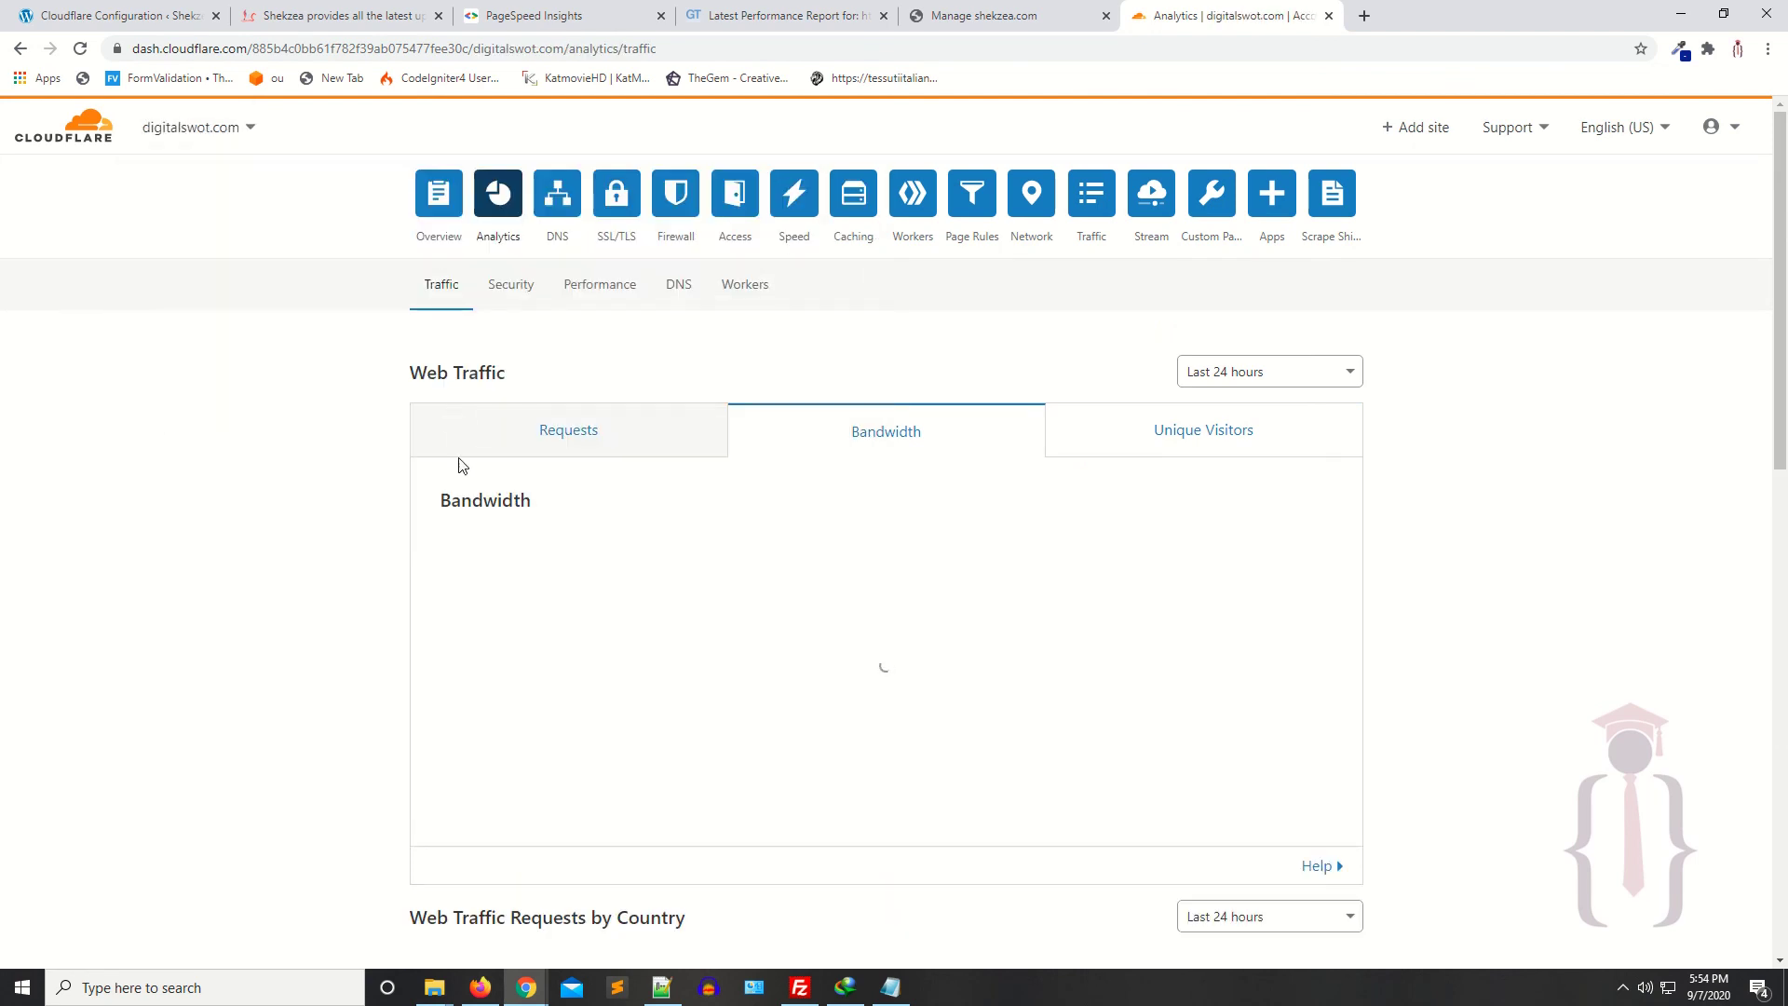
scroll(300, 469, down, 1)
scroll(591, 495, down, 2)
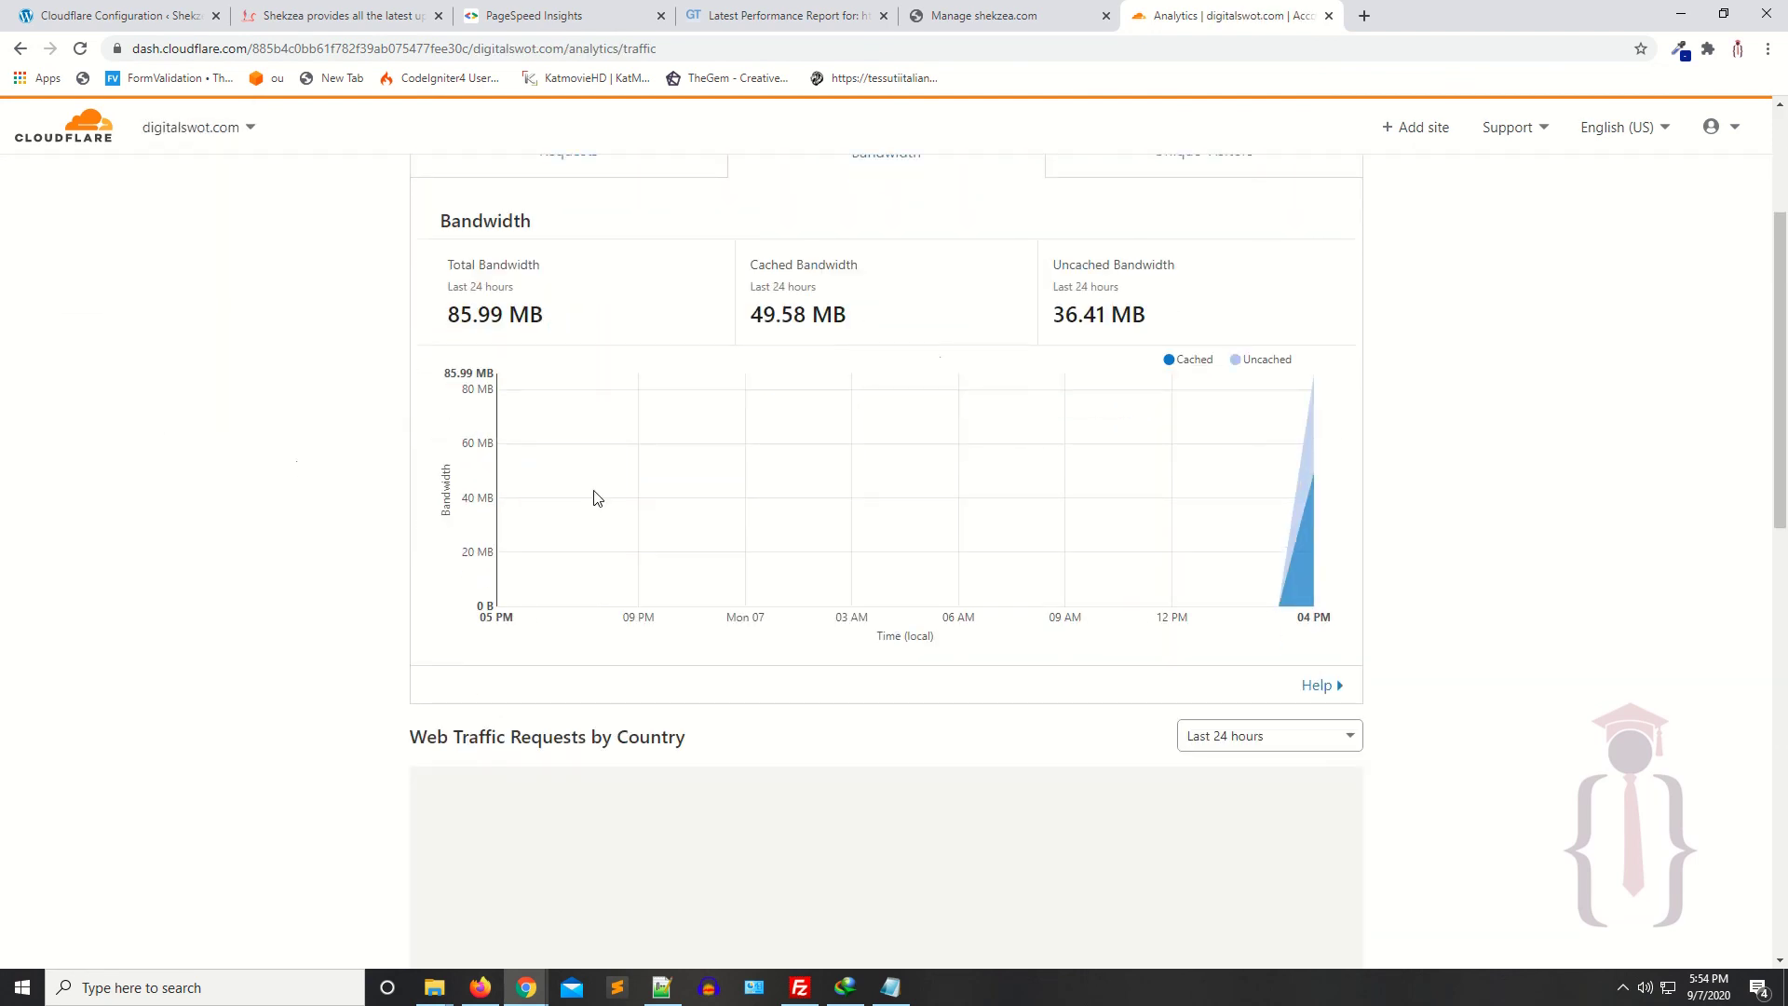
scroll(623, 563, up, 2)
scroll(611, 584, down, 1)
scroll(1262, 491, down, 1)
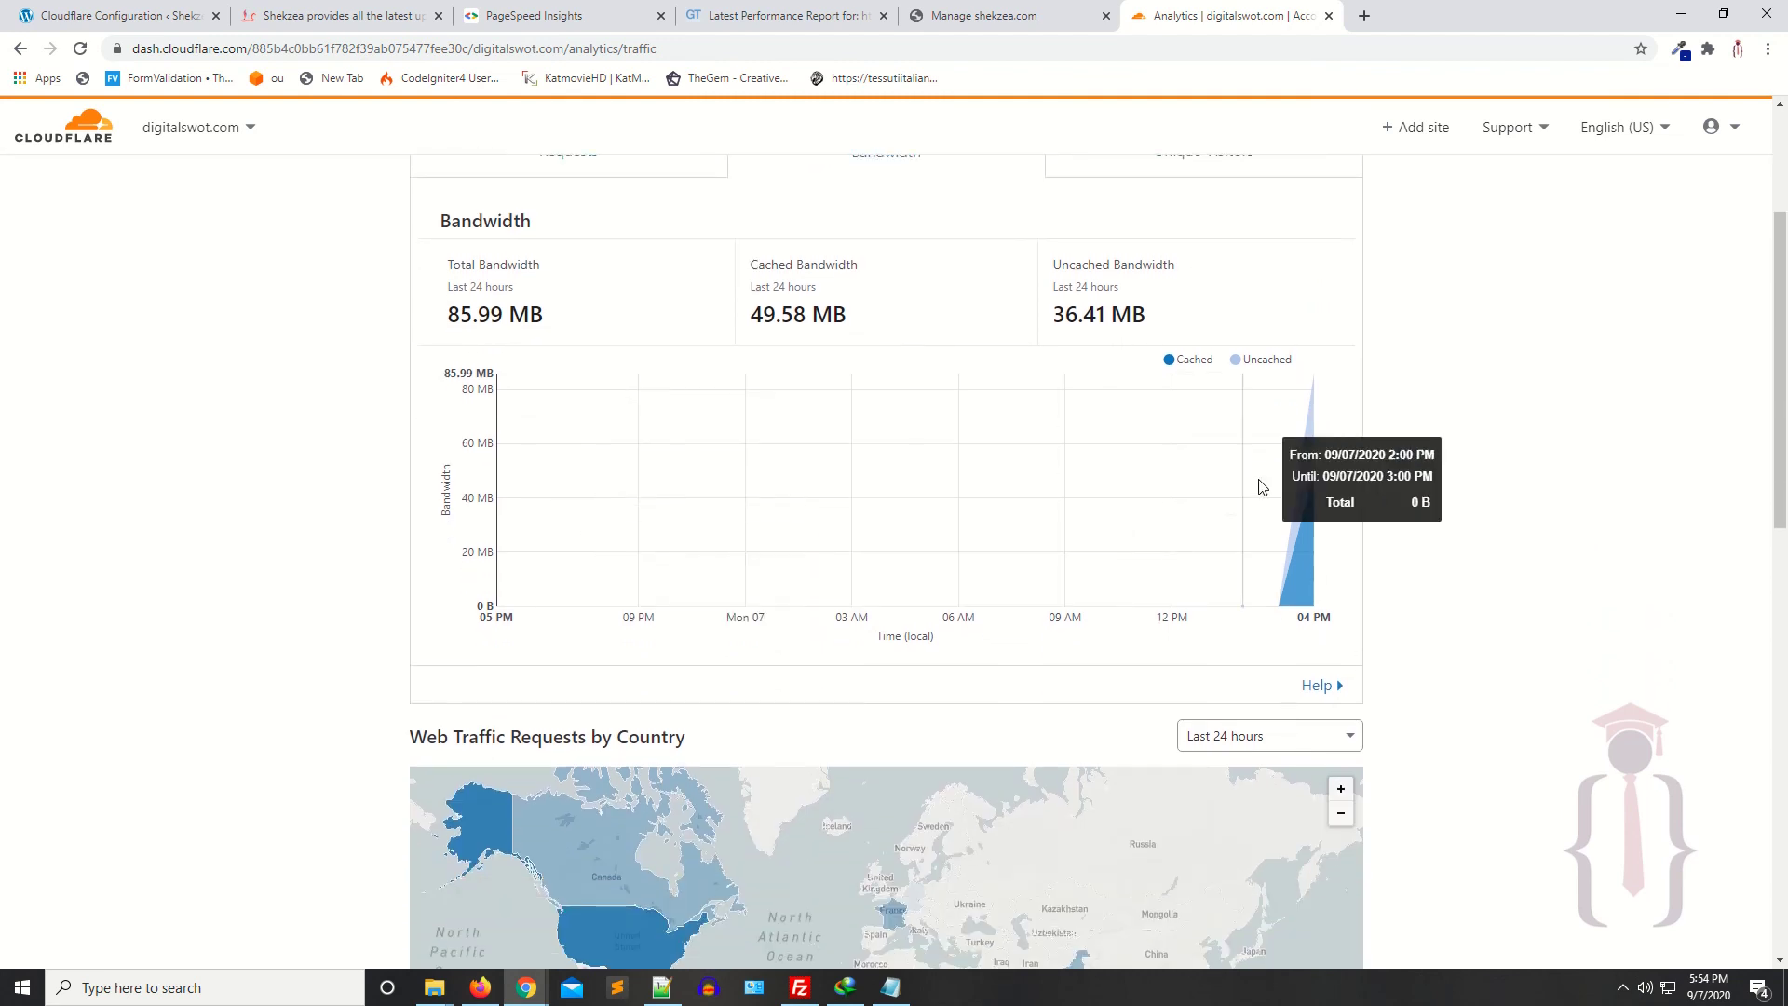
scroll(743, 511, up, 3)
scroll(745, 512, down, 1)
click(627, 345)
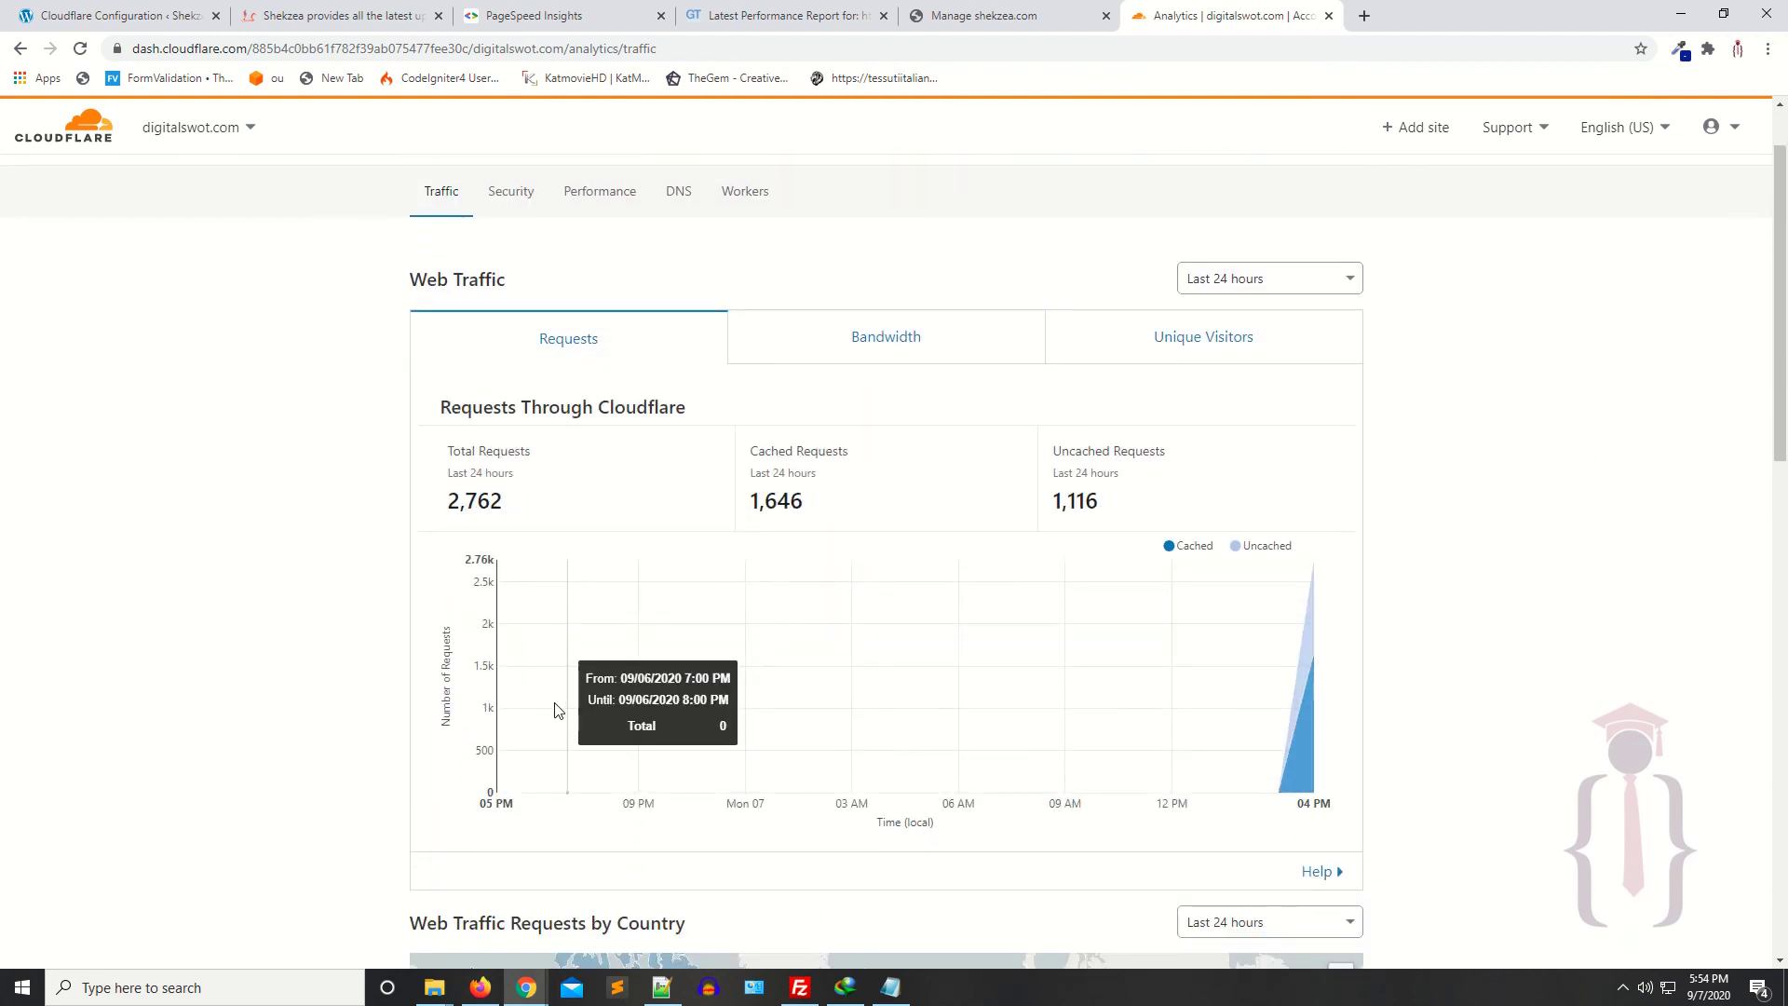
scroll(555, 710, down, 5)
scroll(1289, 247, up, 4)
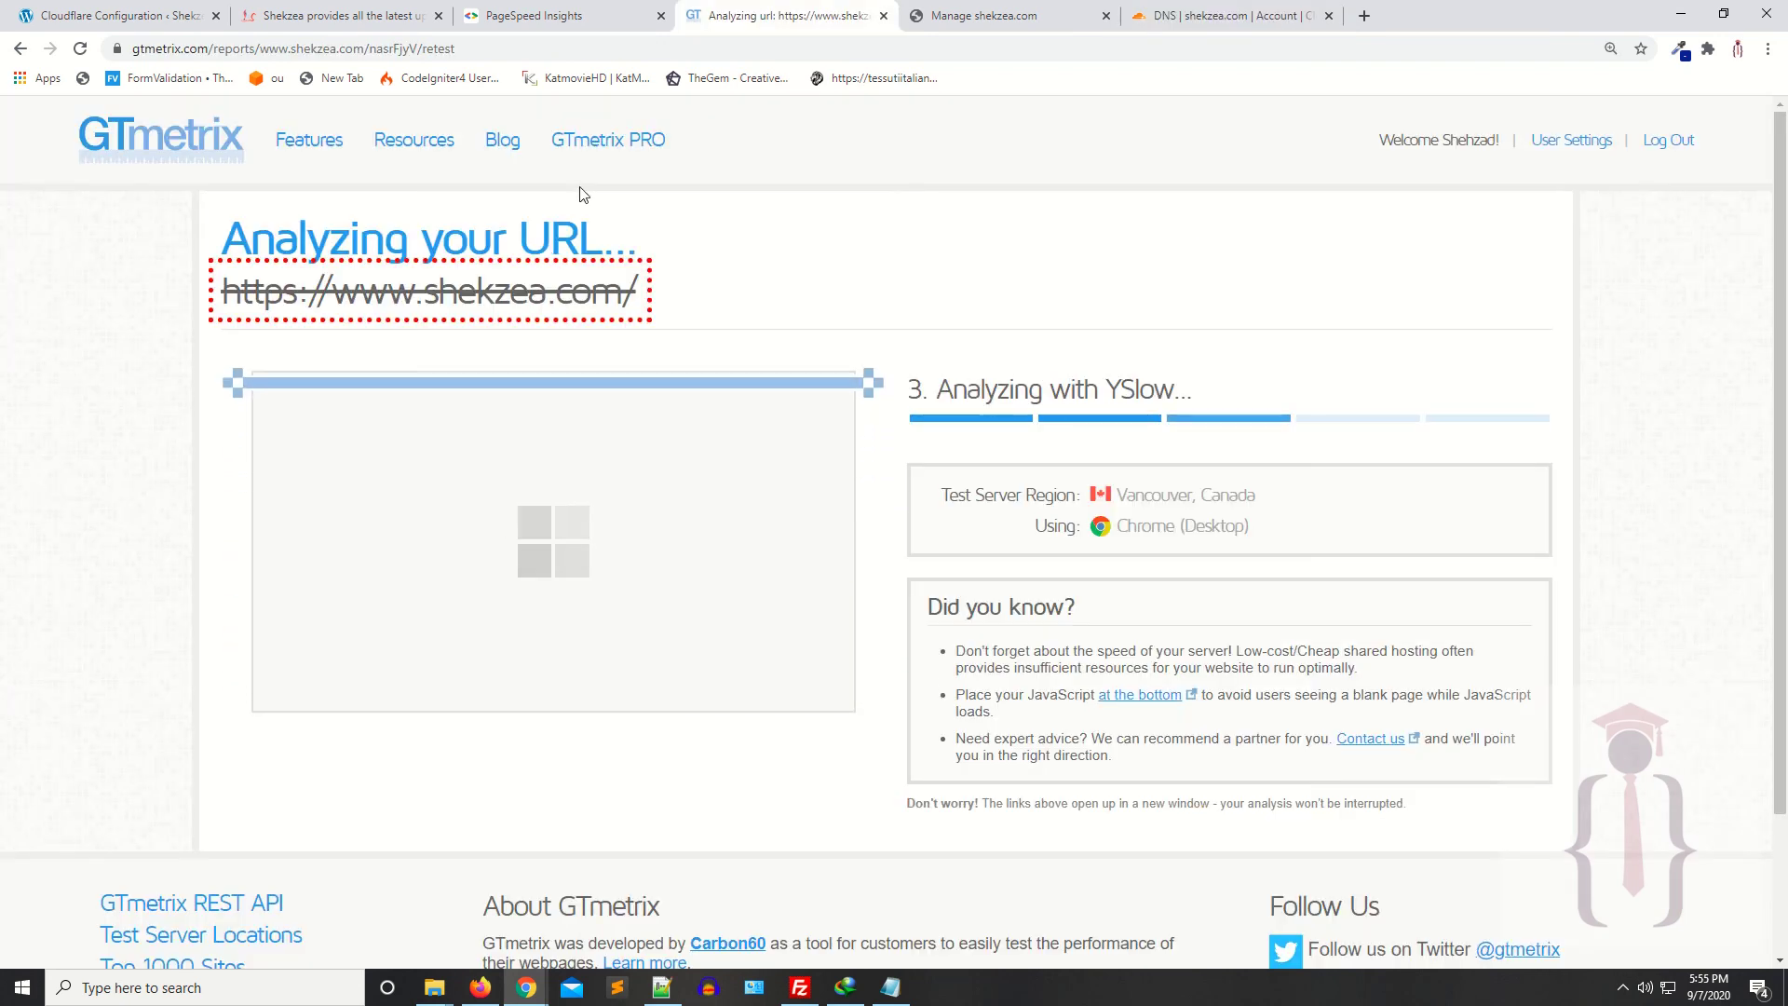
Step: Examine the desktop score, lab data metrics and improvement opportunities for shekzea.com in PageSpeed Insights
click(585, 13)
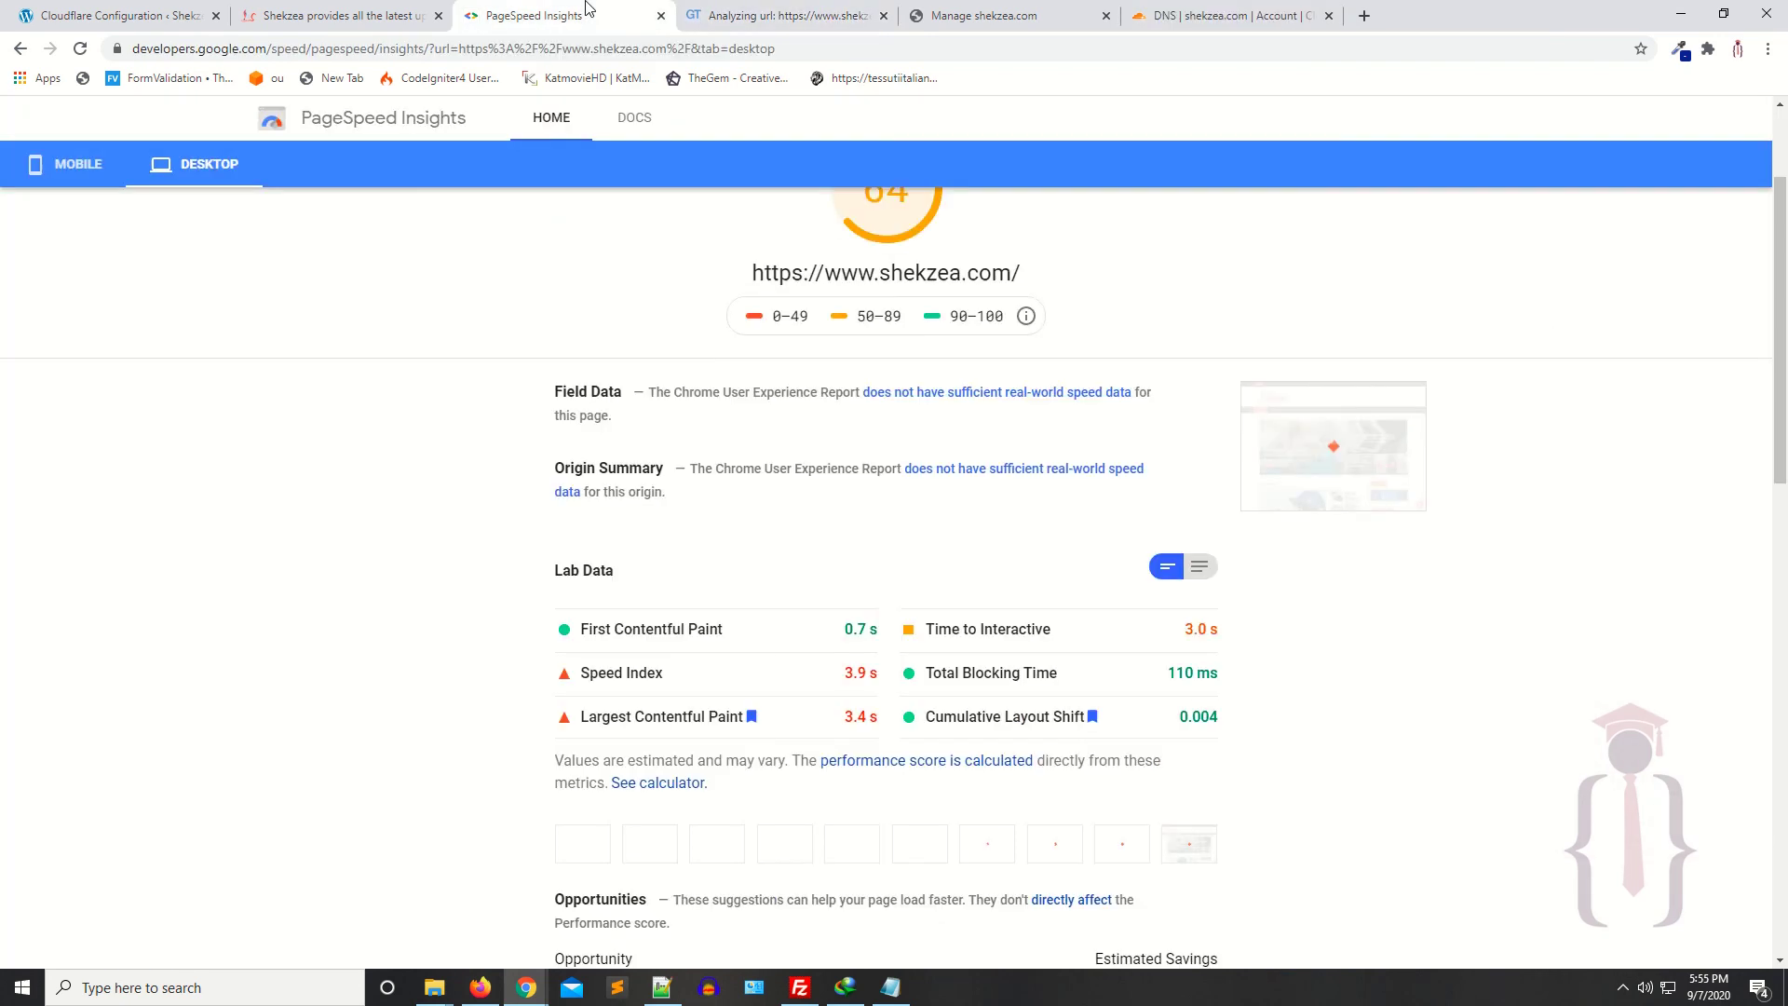
scroll(388, 374, up, 3)
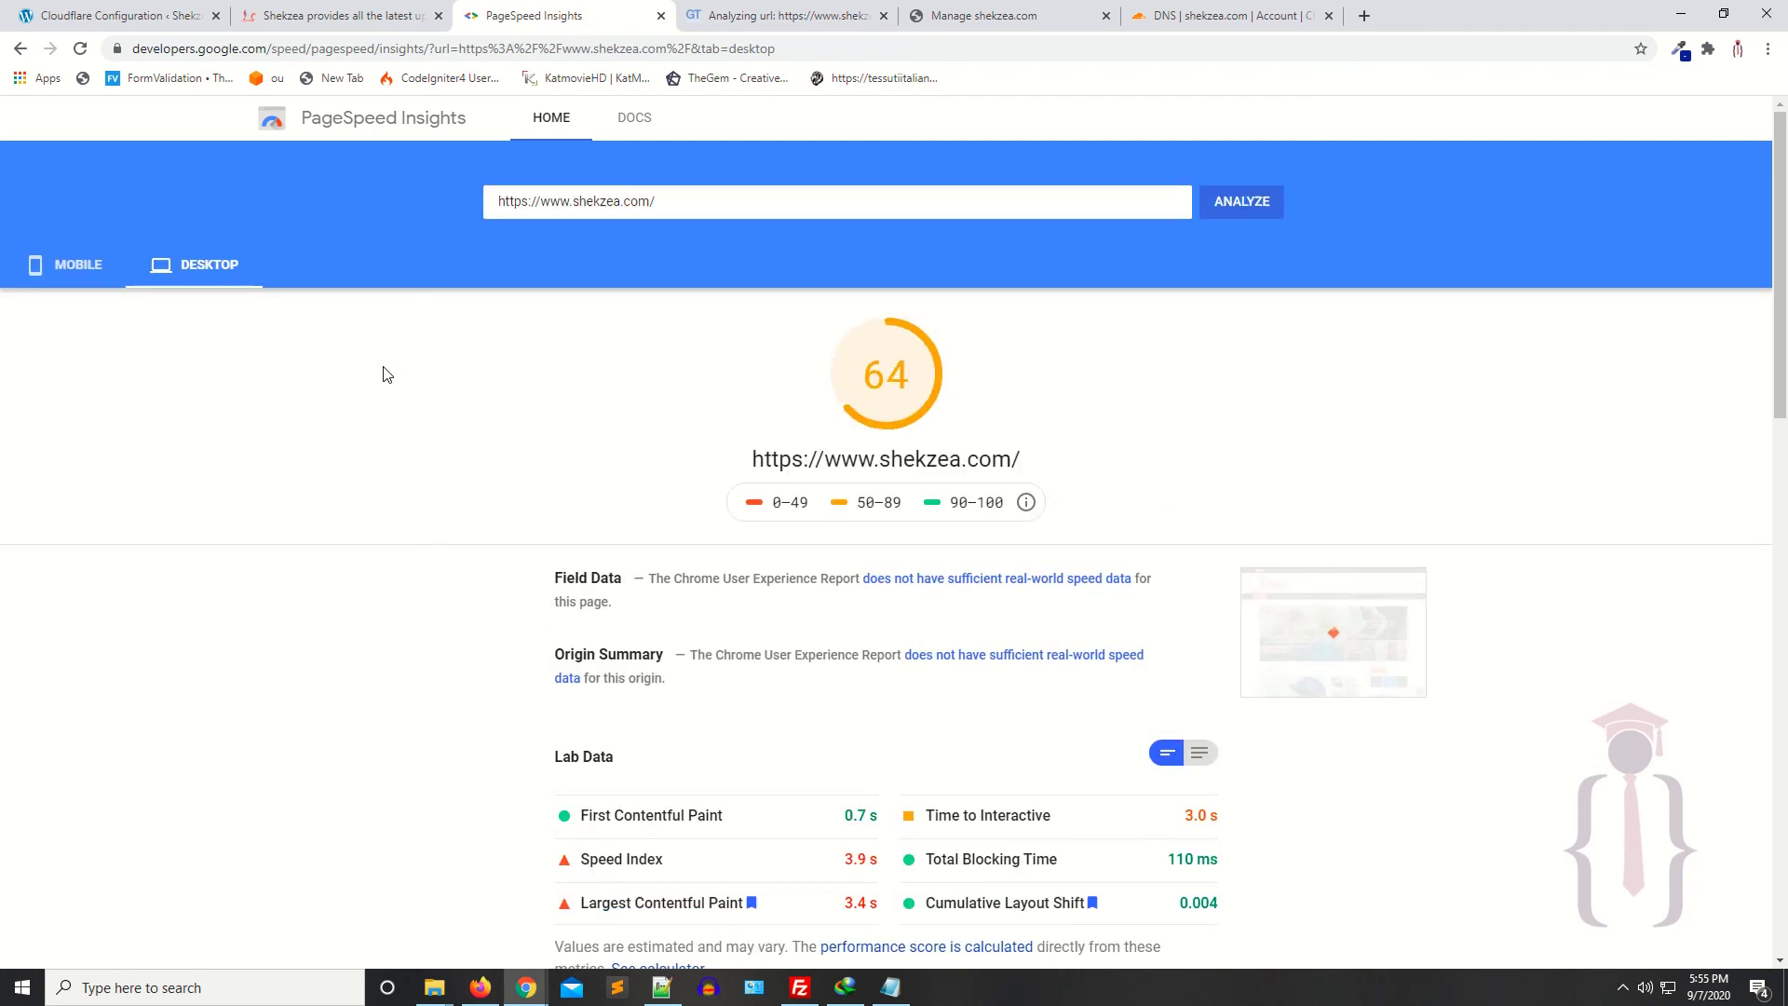
scroll(499, 407, down, 2)
scroll(506, 395, up, 2)
scroll(750, 409, down, 1)
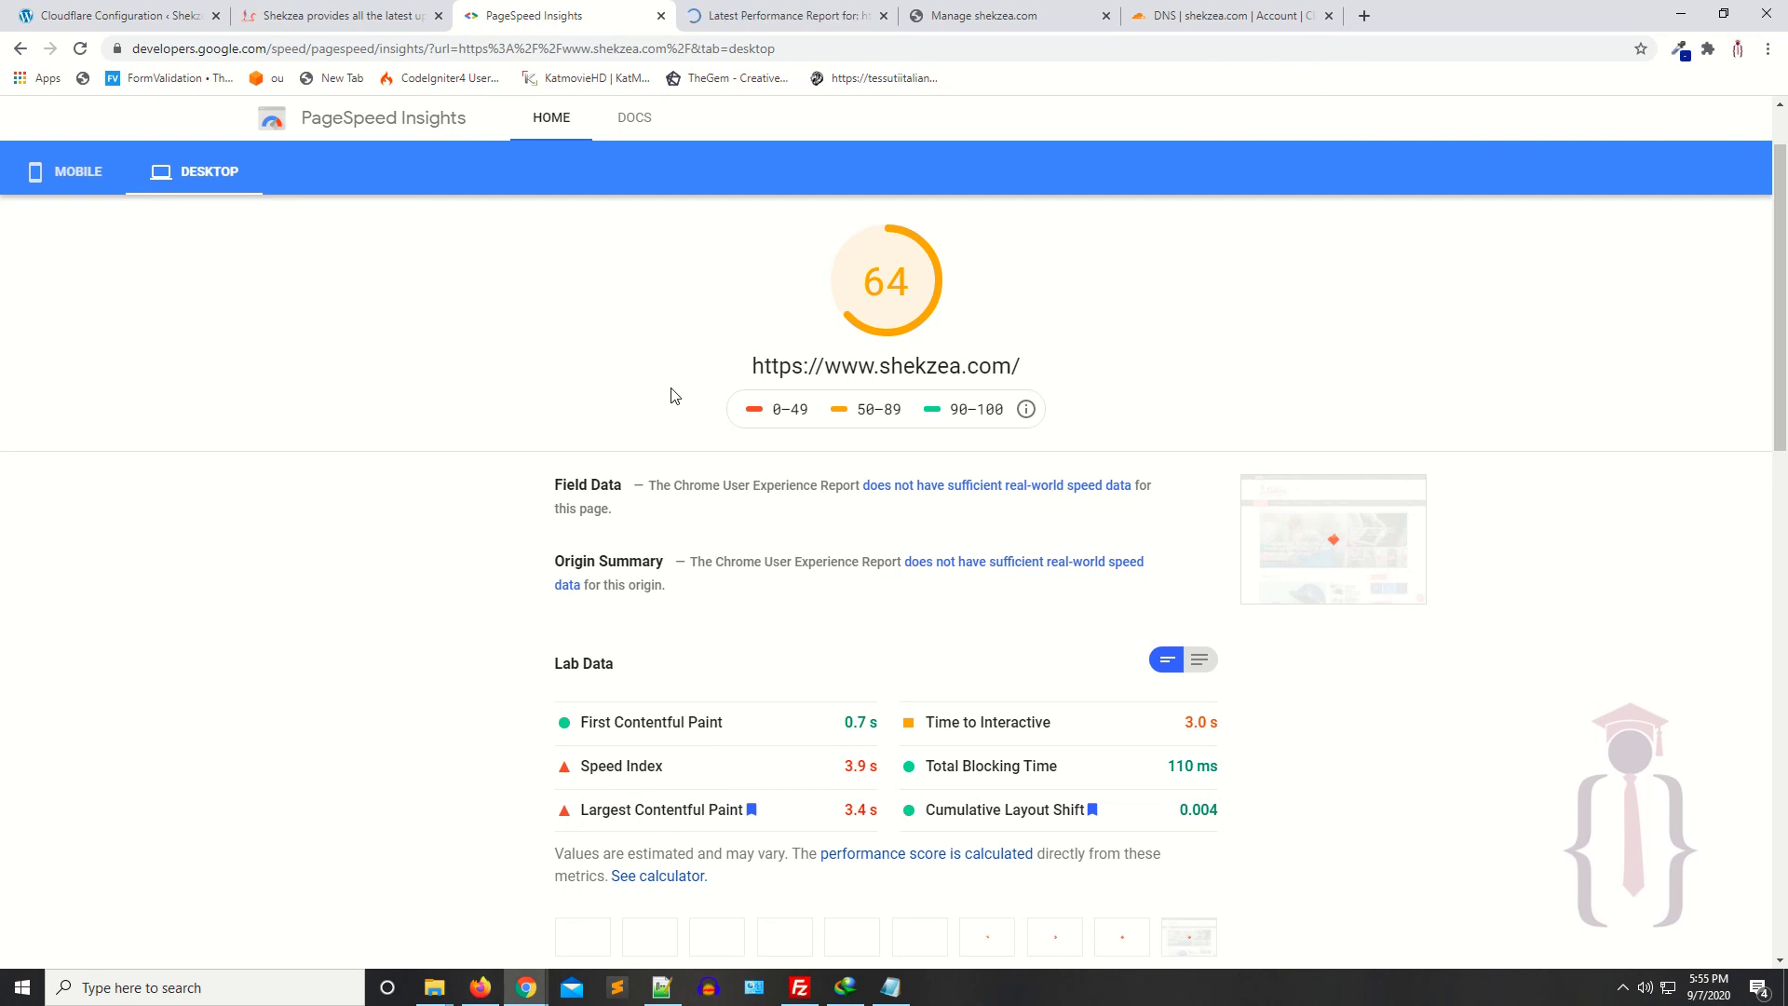
scroll(692, 382, down, 1)
scroll(692, 382, down, 2)
mouse_move(1059, 579)
mouse_down()
mouse_move(953, 579)
mouse_move(1034, 580)
mouse_up()
click(1312, 580)
drag(902, 634, 1079, 622)
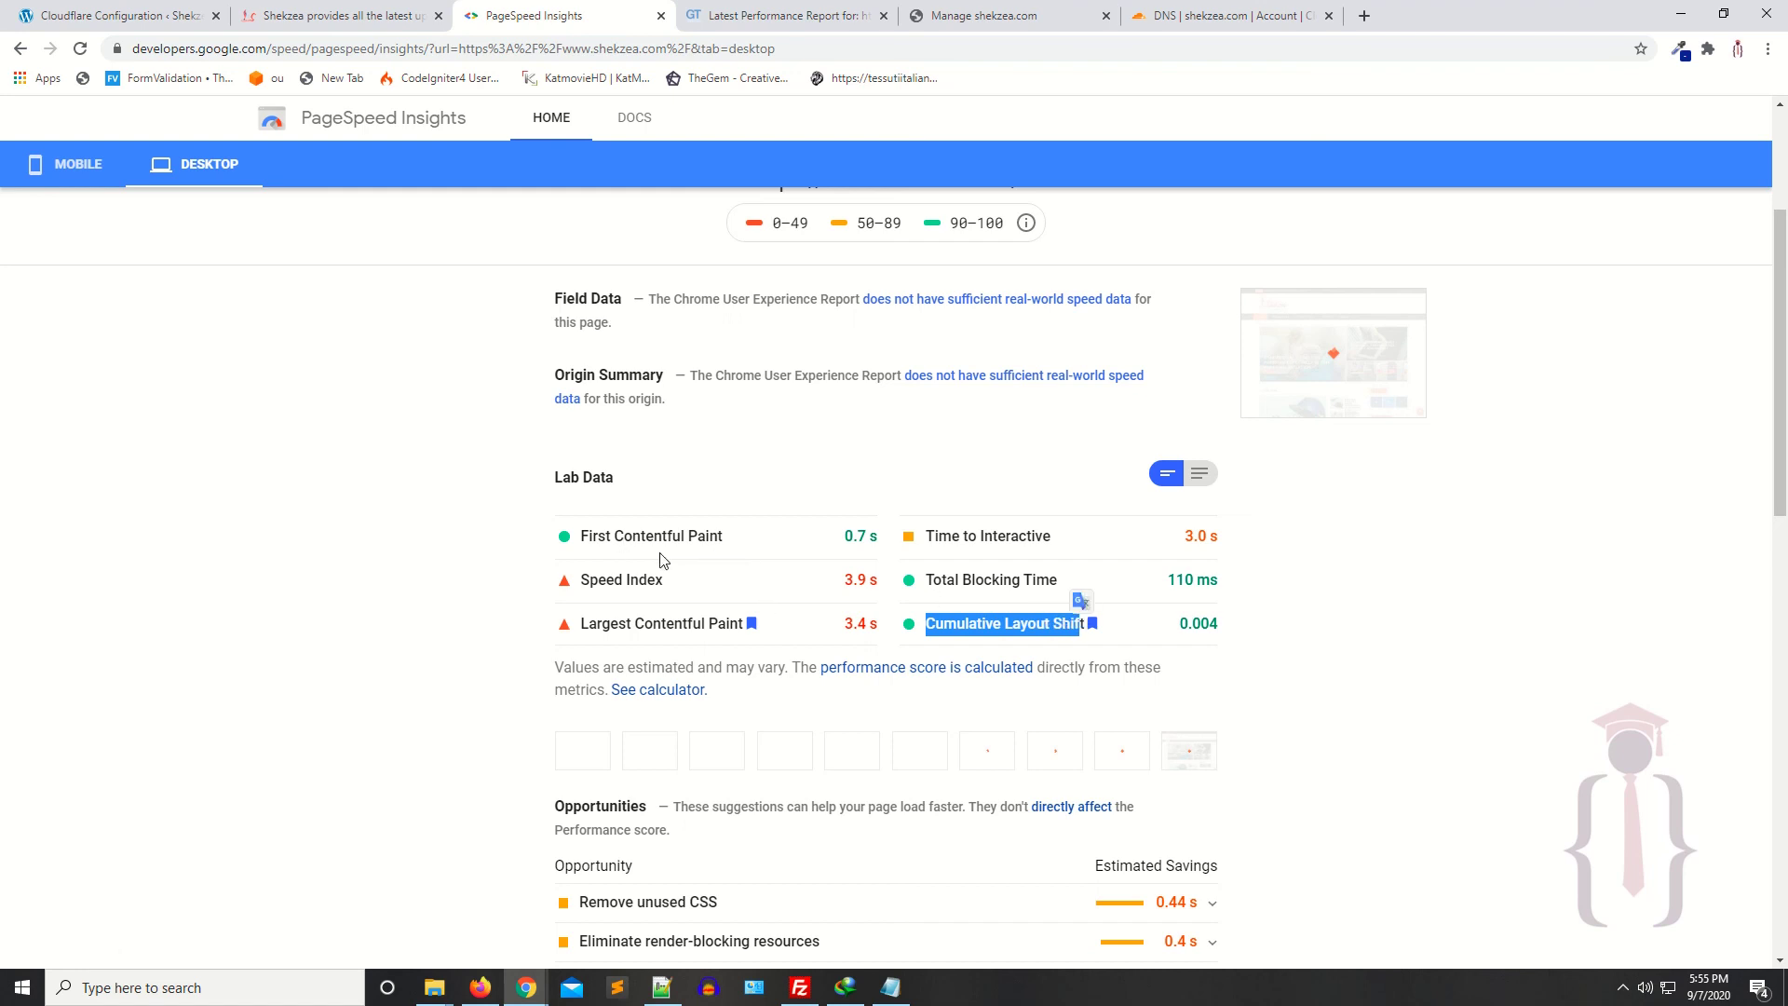
scroll(662, 560, down, 2)
click(1181, 399)
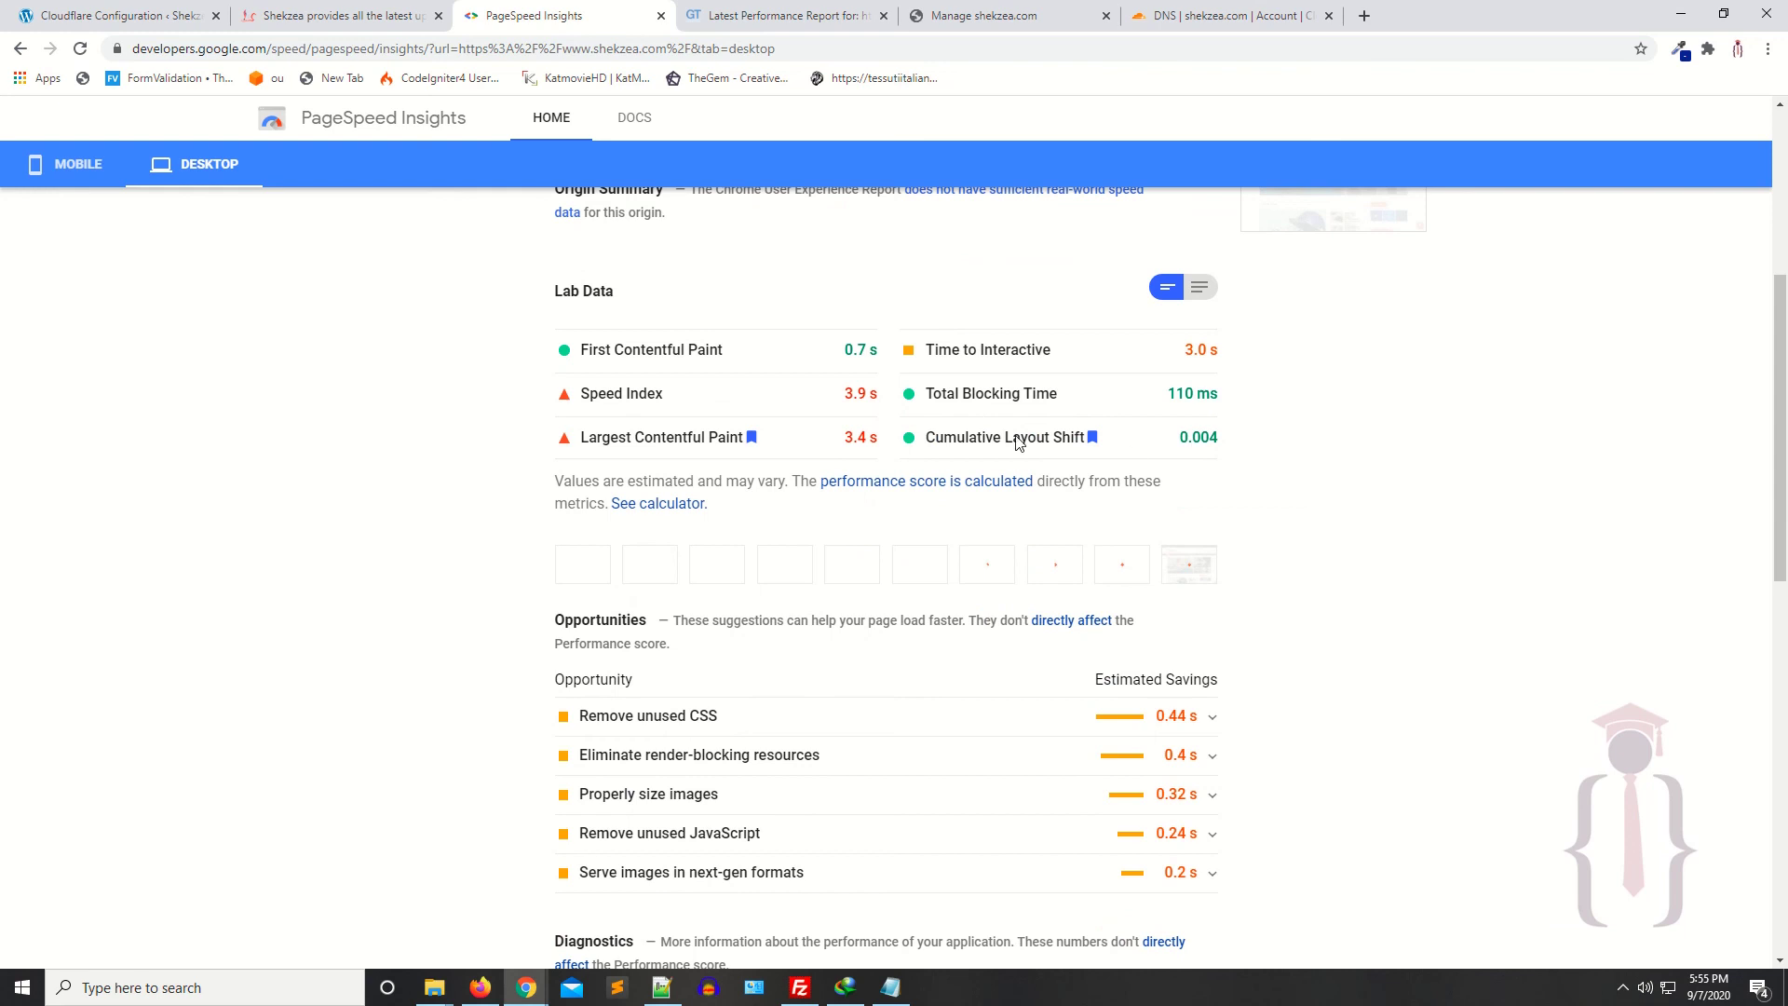
scroll(785, 376, down, 1)
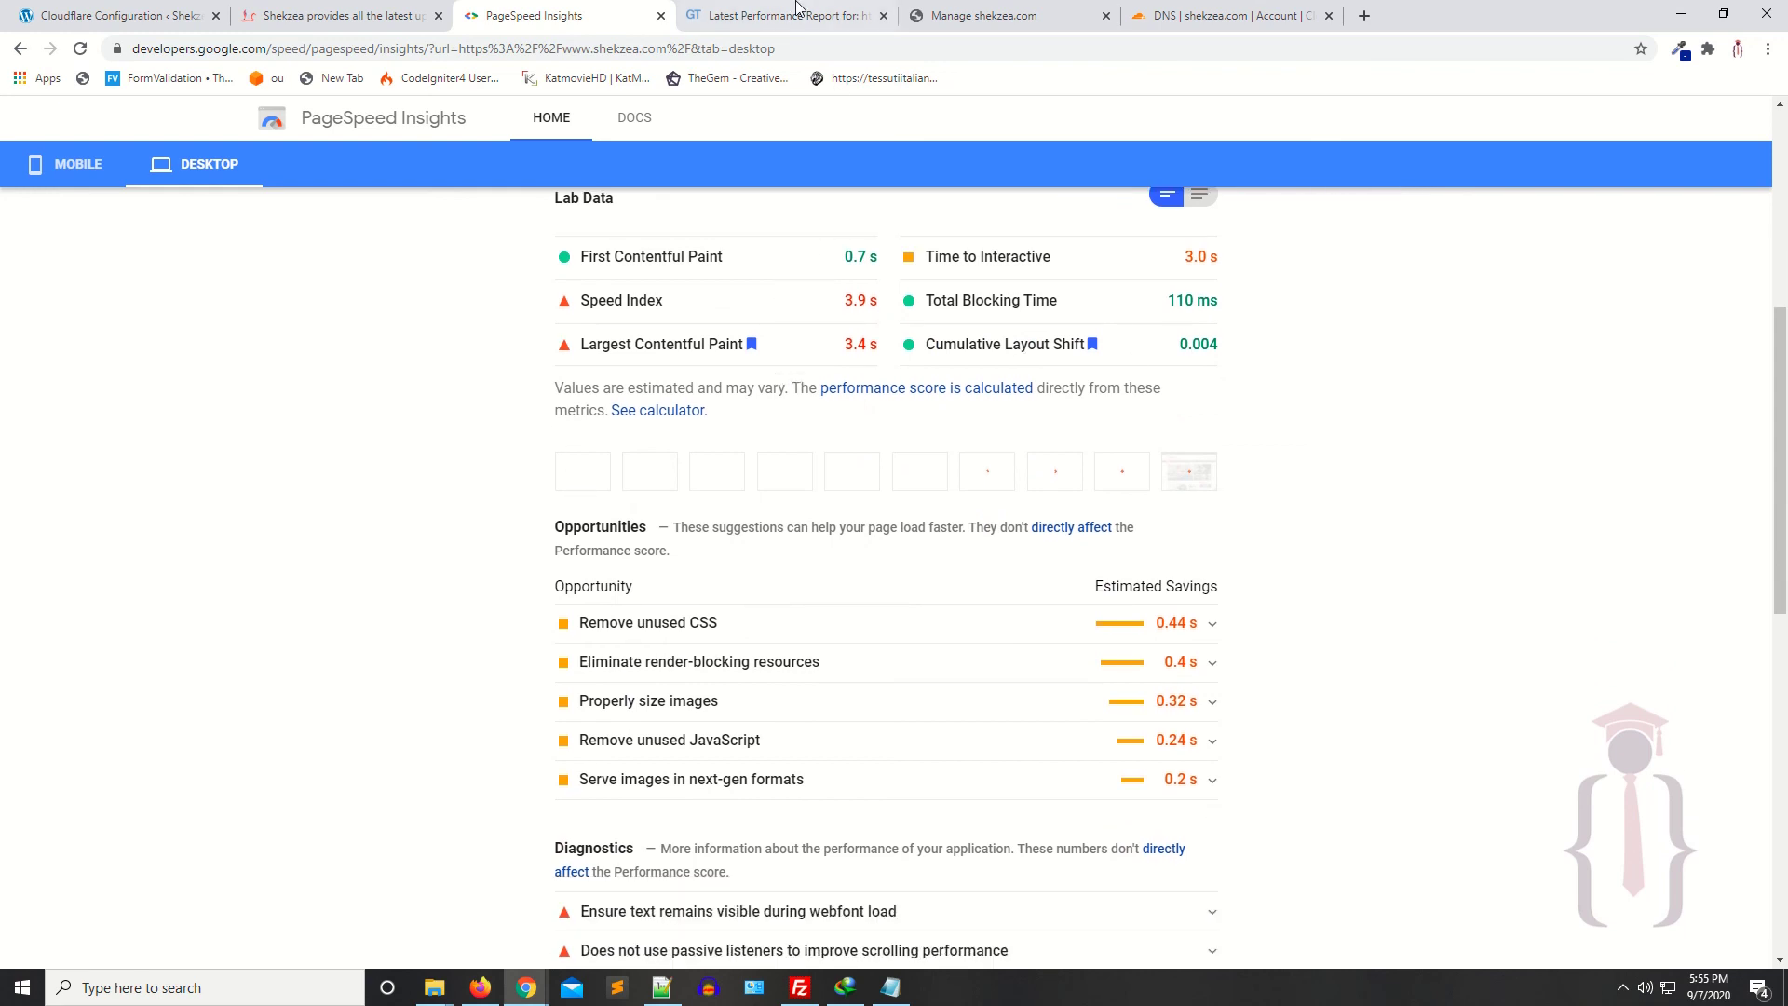
Step: Review the new GTmetrix report's YSlow recommendations and inspect the components listed under Use a Content Delivery Network (CDN)
click(796, 7)
scroll(382, 293, down, 5)
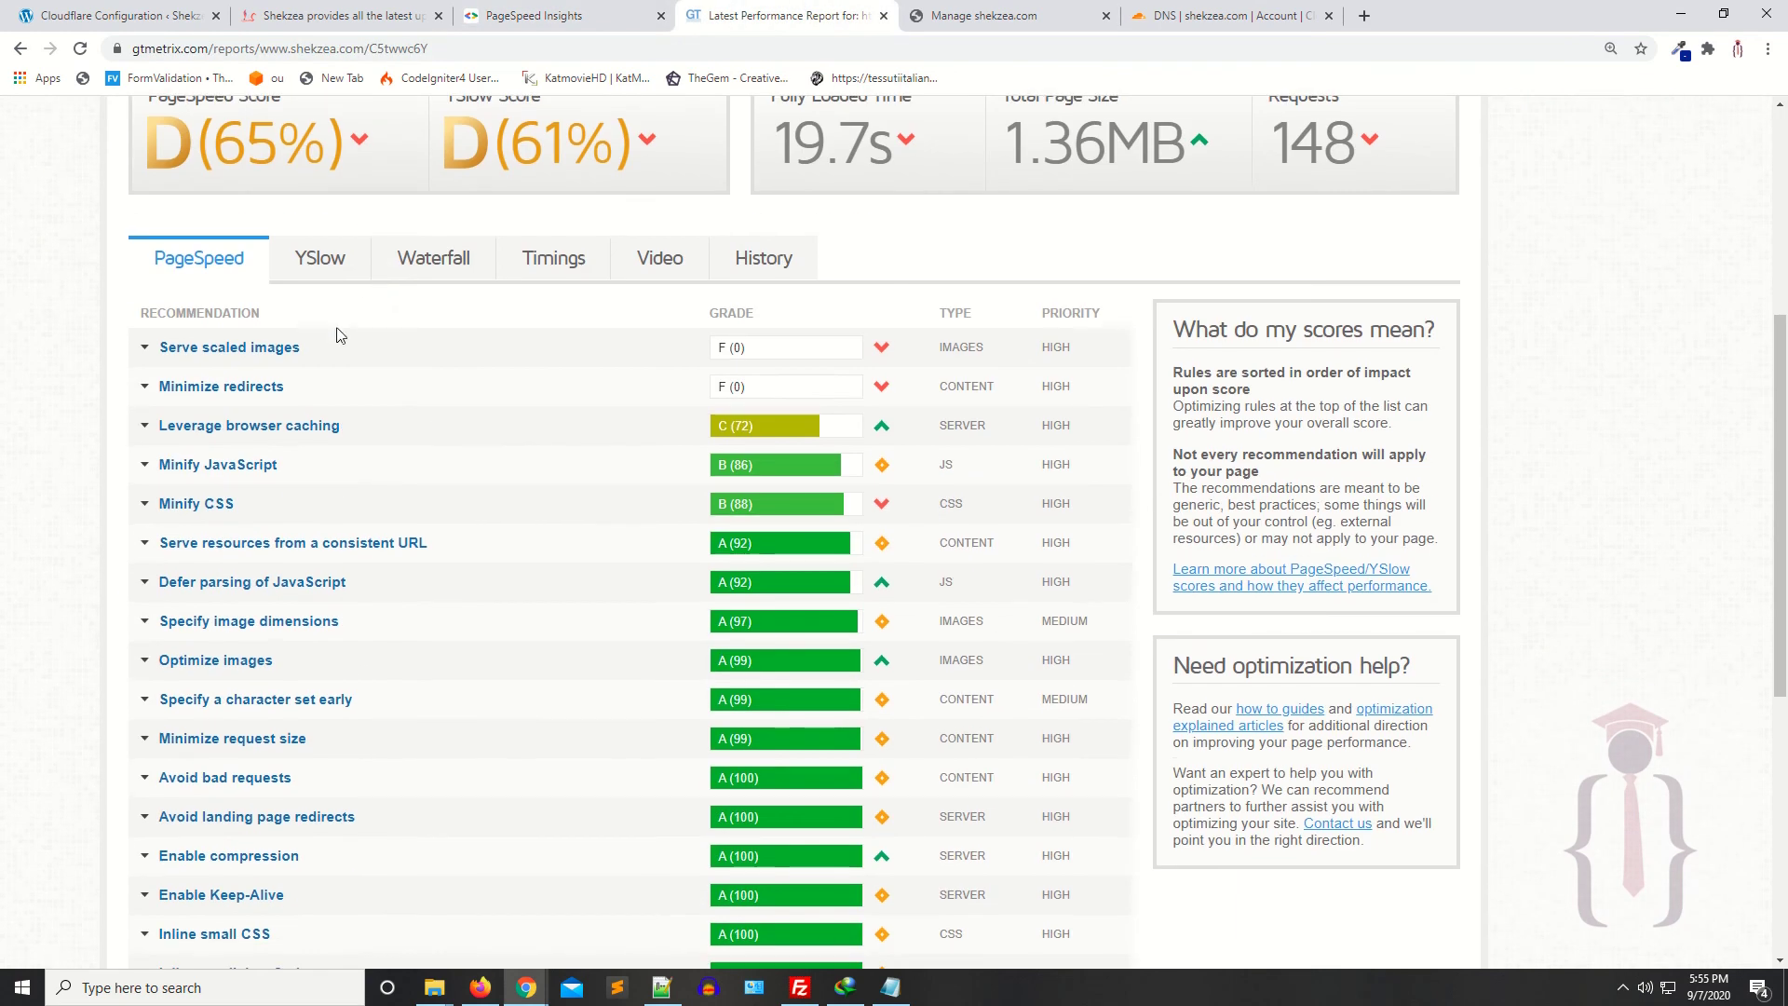
click(312, 264)
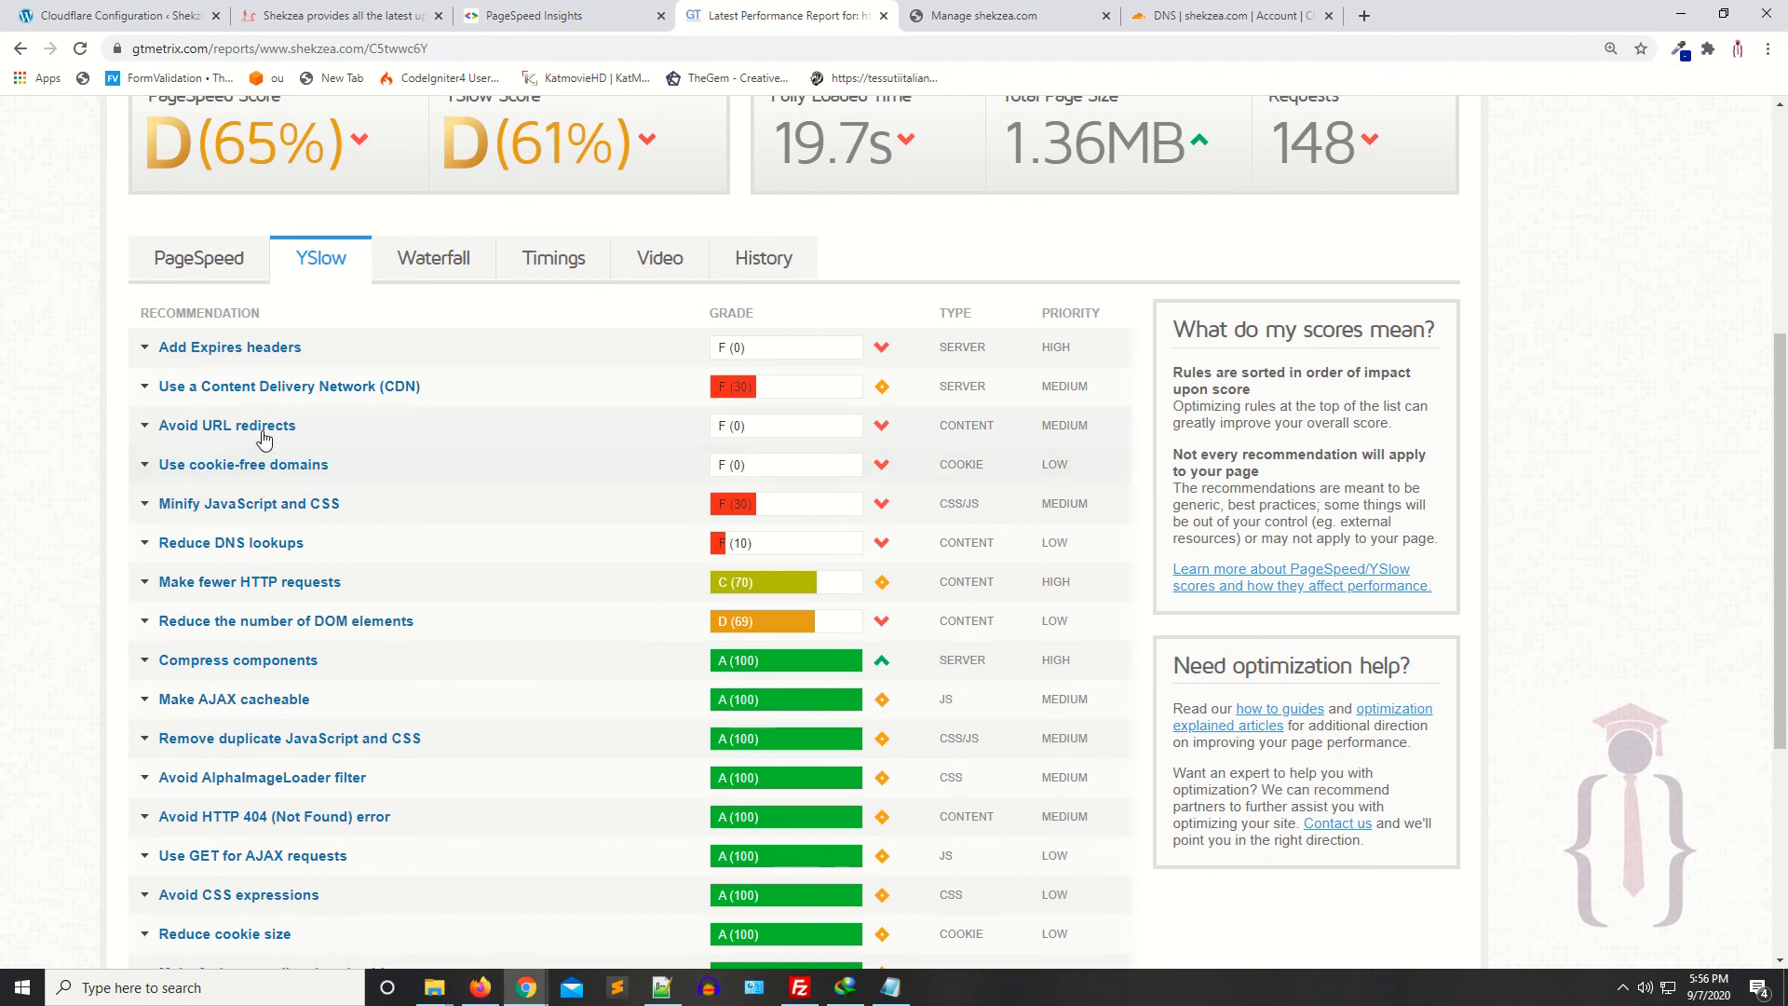
click(280, 386)
scroll(220, 491, down, 1)
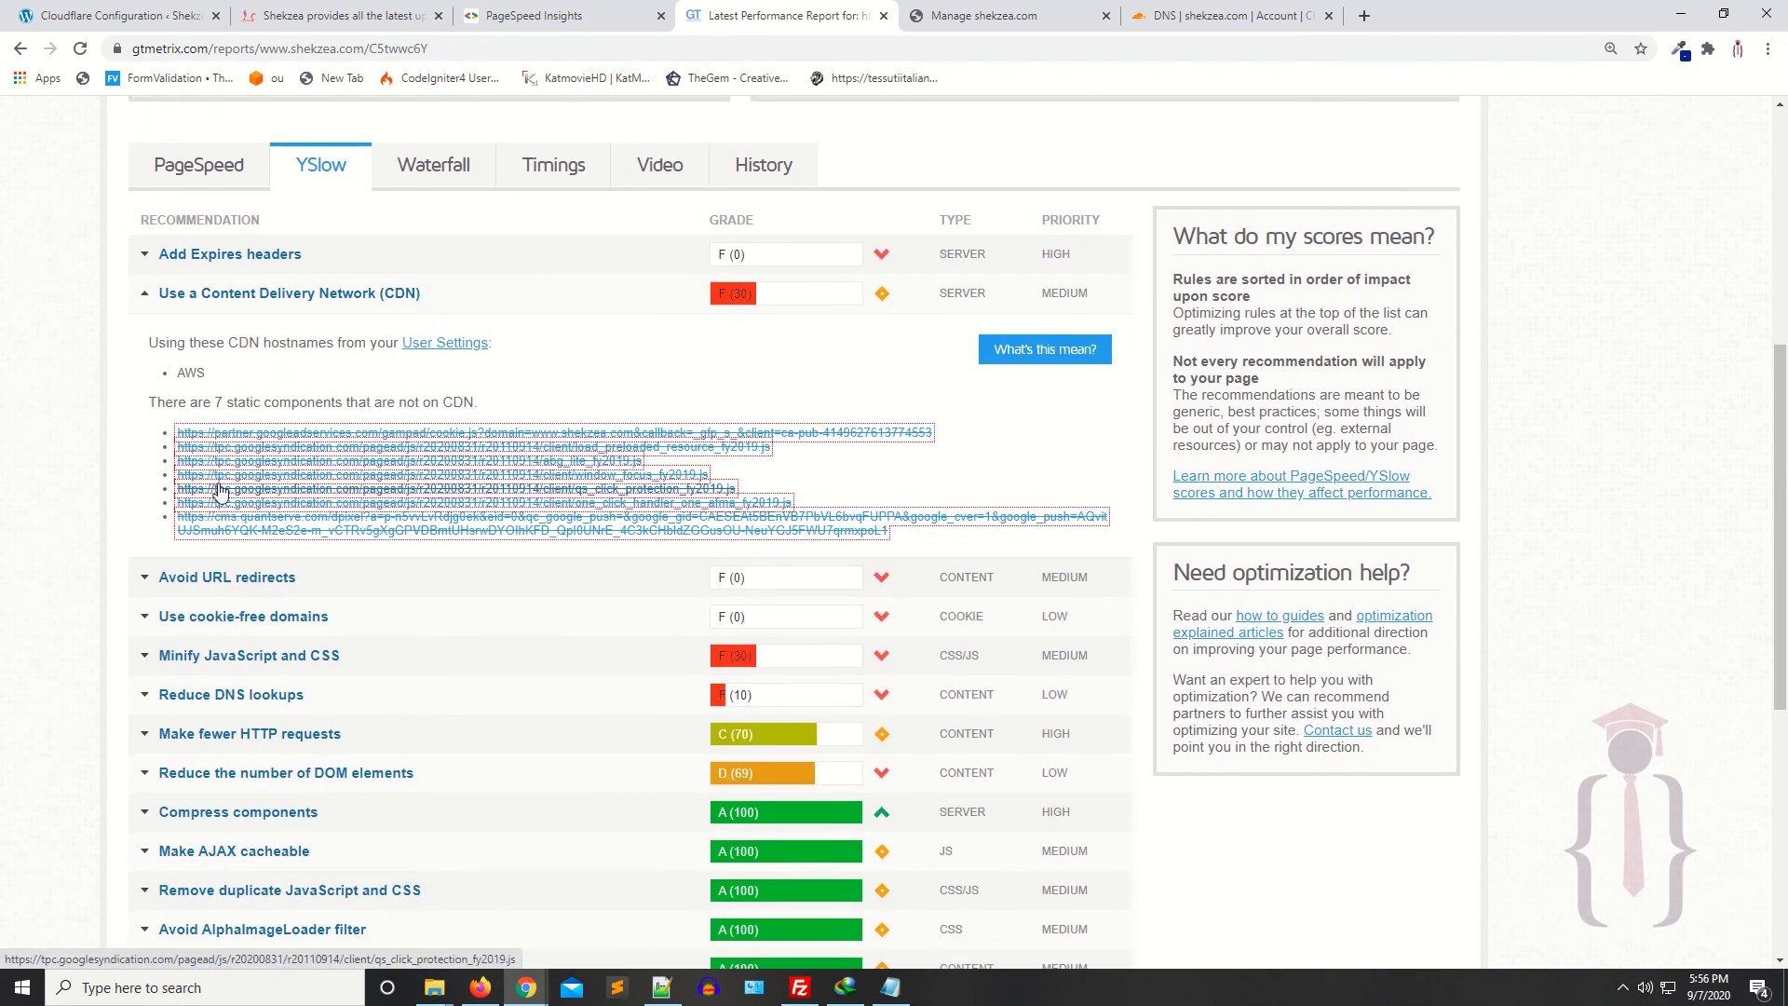
click(408, 300)
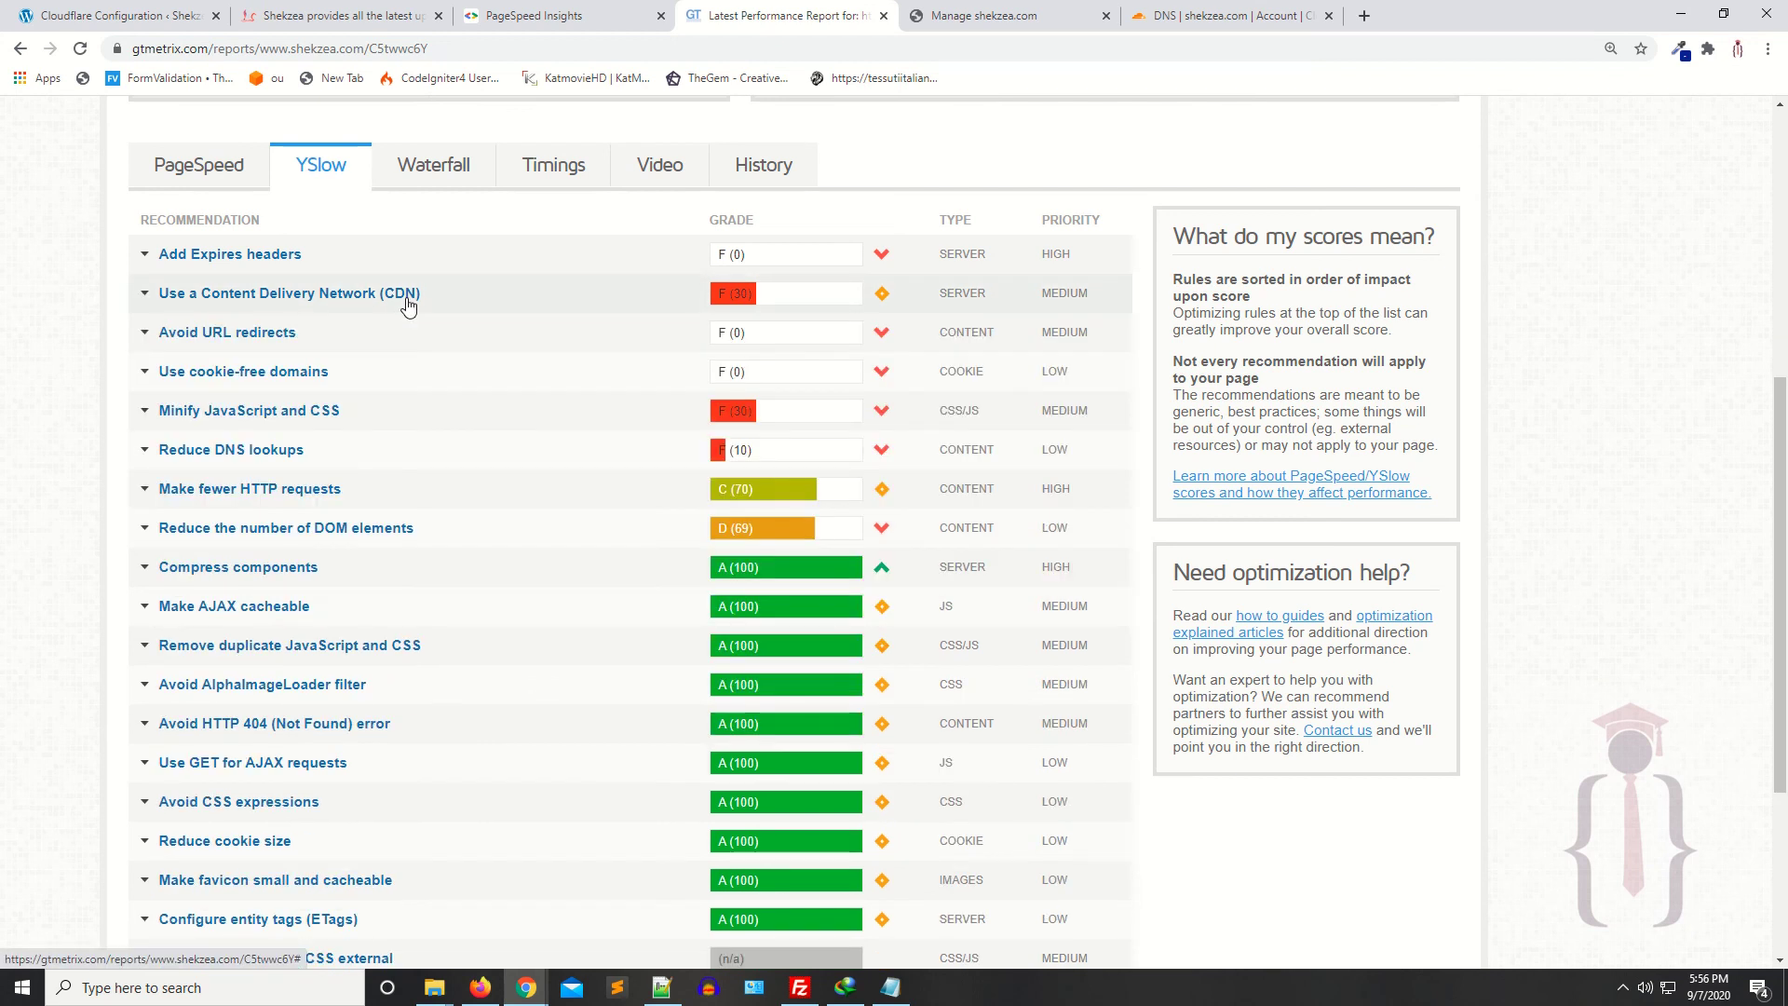
Step: Search the GTmetrix report page for "cdn" and select the matching YSlow recommendation
key(ctrl+f)
text(cdn)
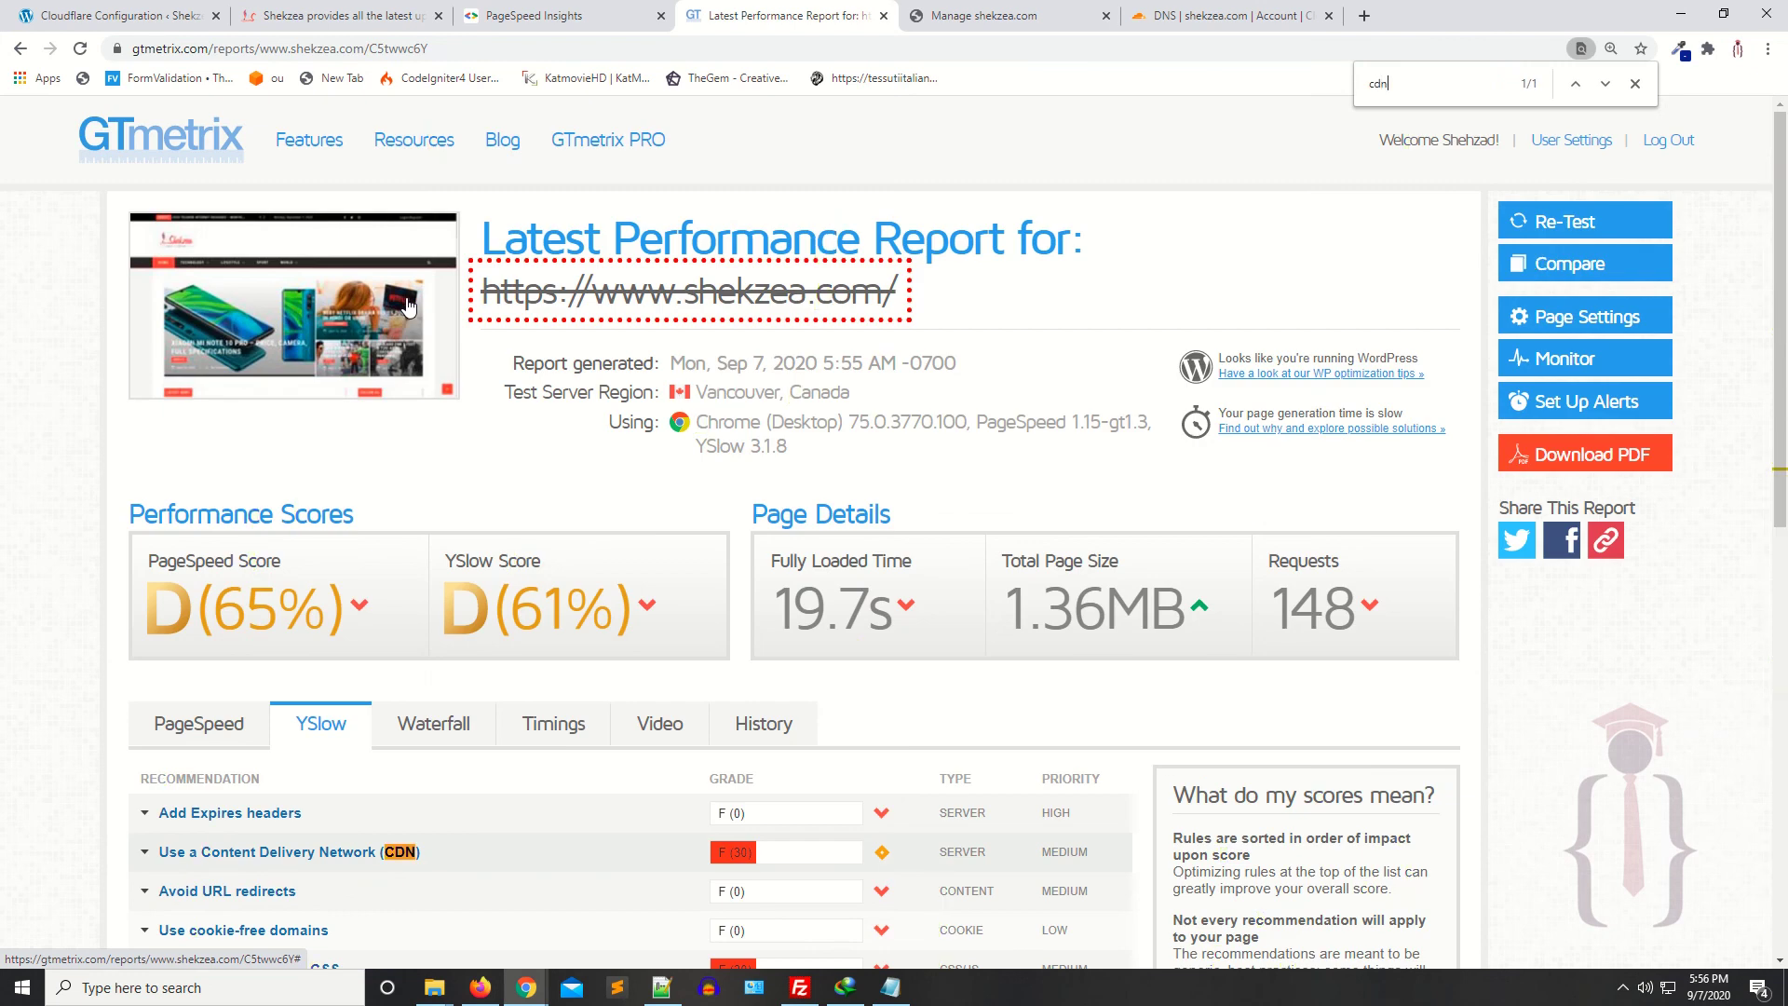
scroll(407, 300, down, 3)
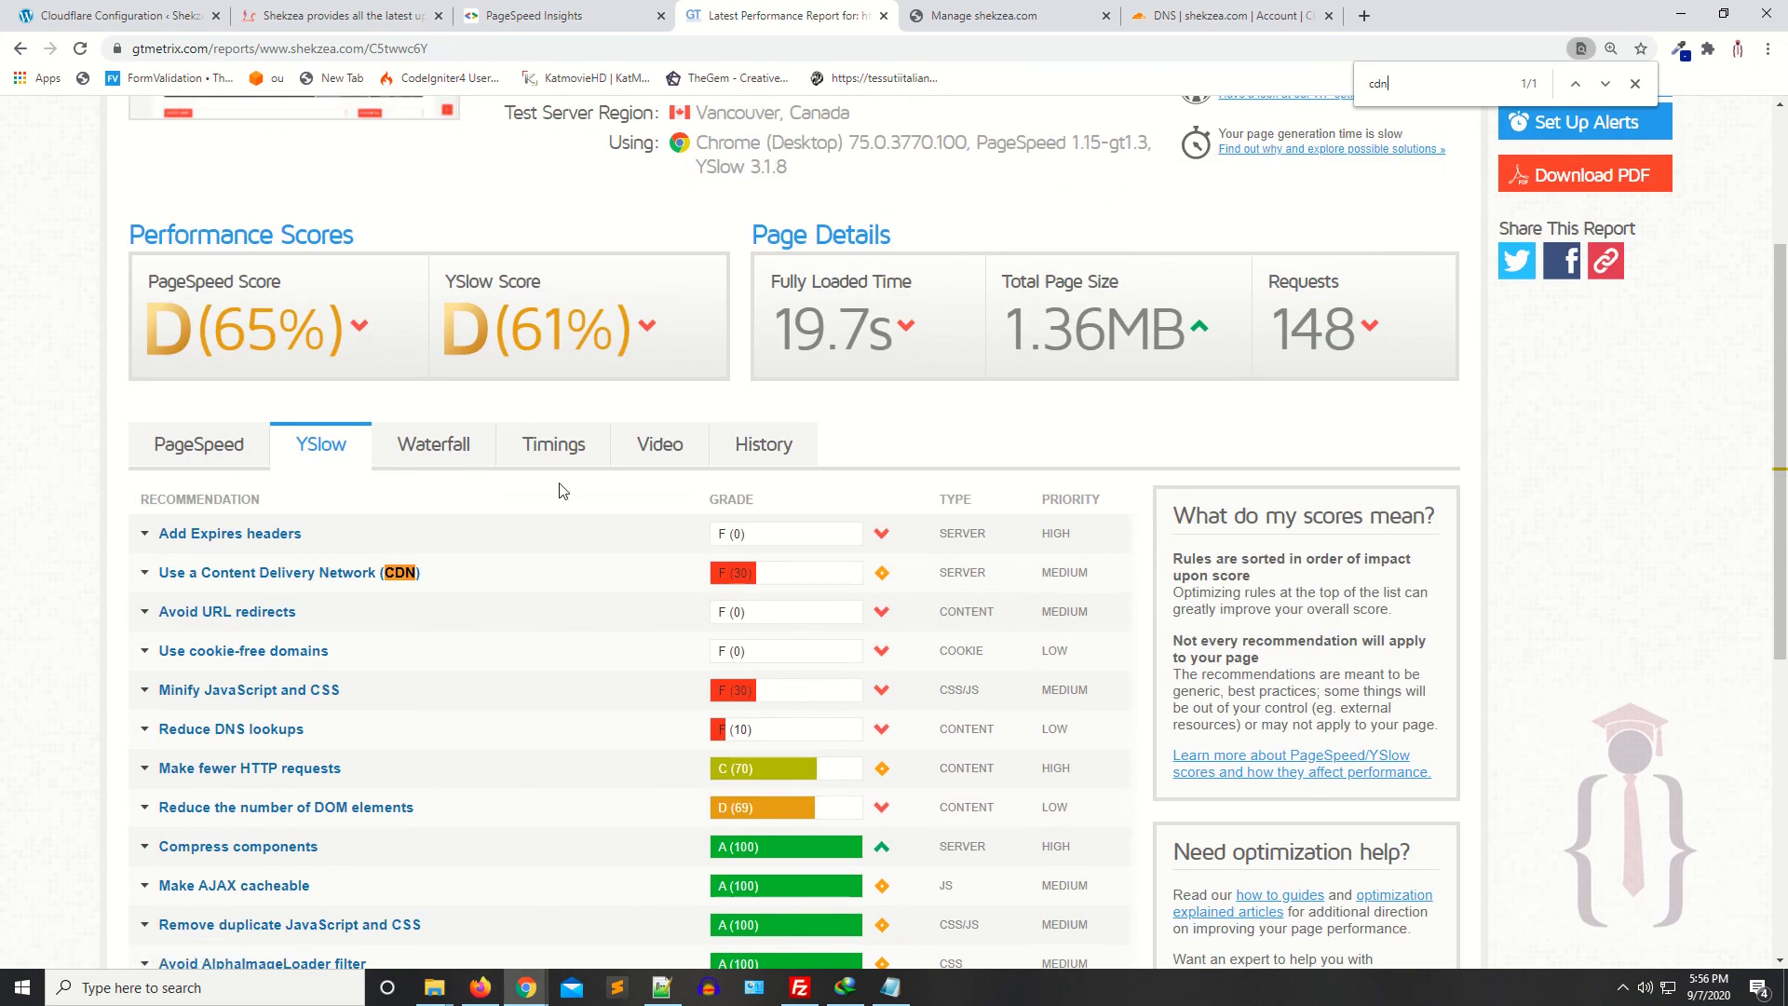
click(387, 574)
click(550, 10)
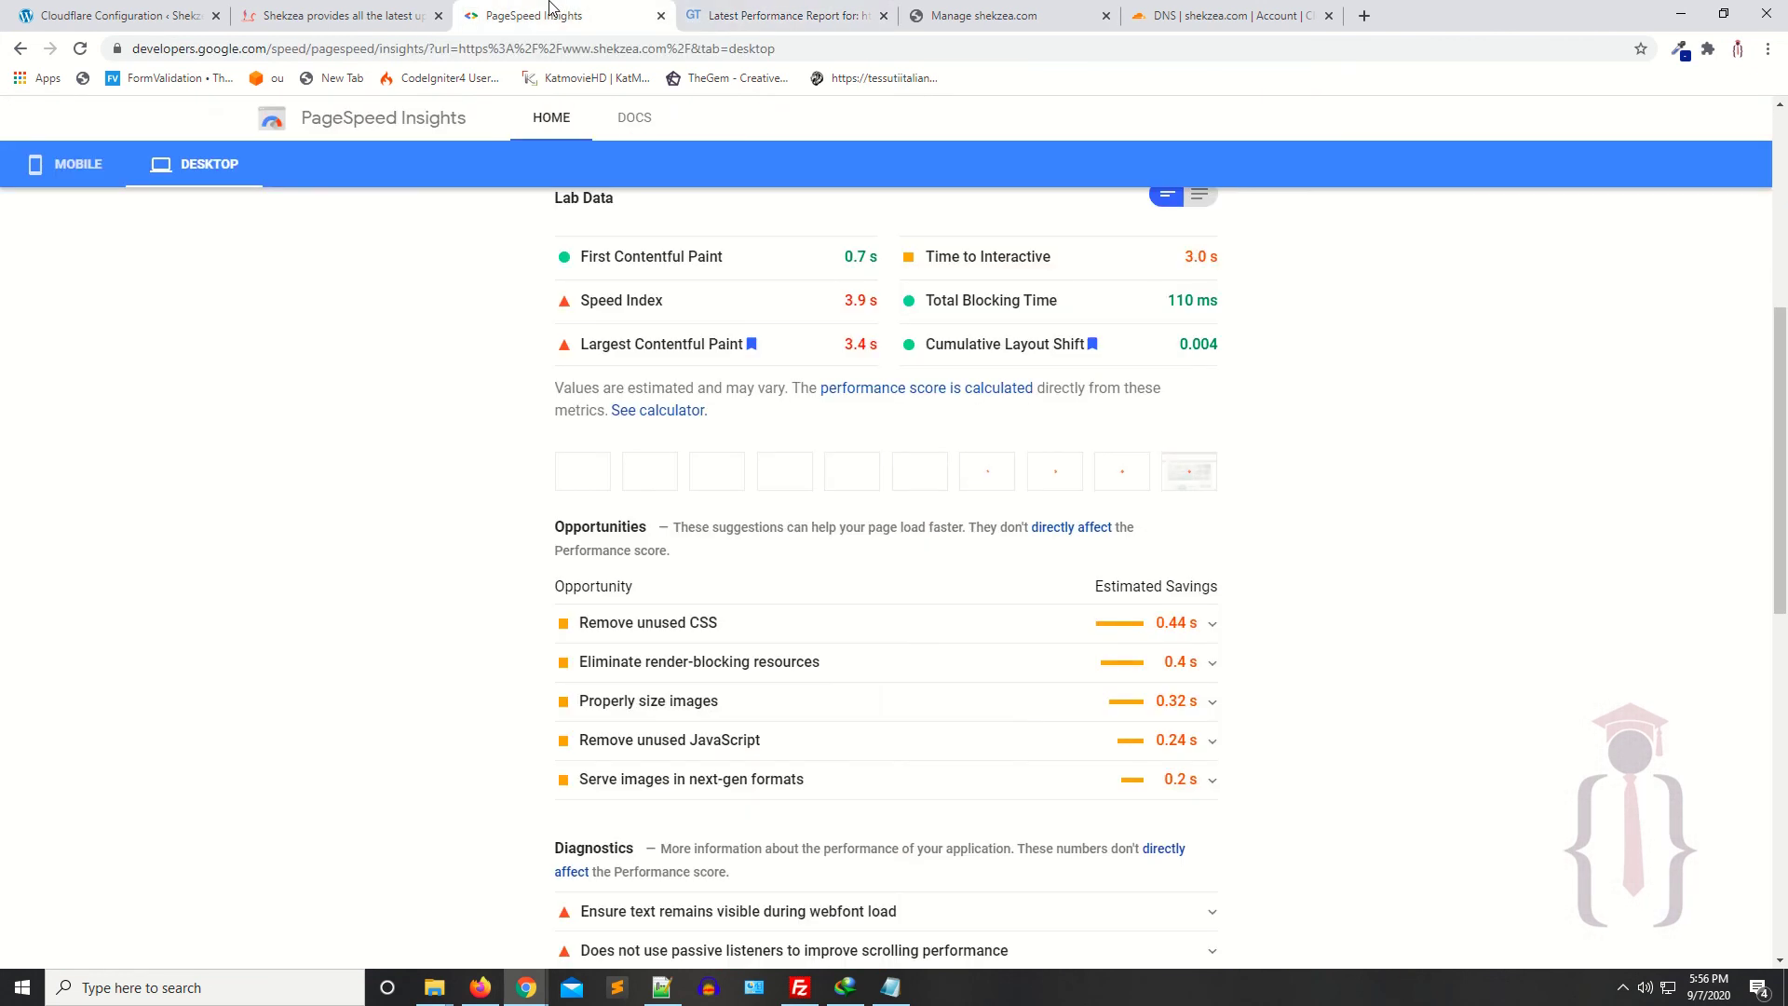
click(708, 13)
click(927, 9)
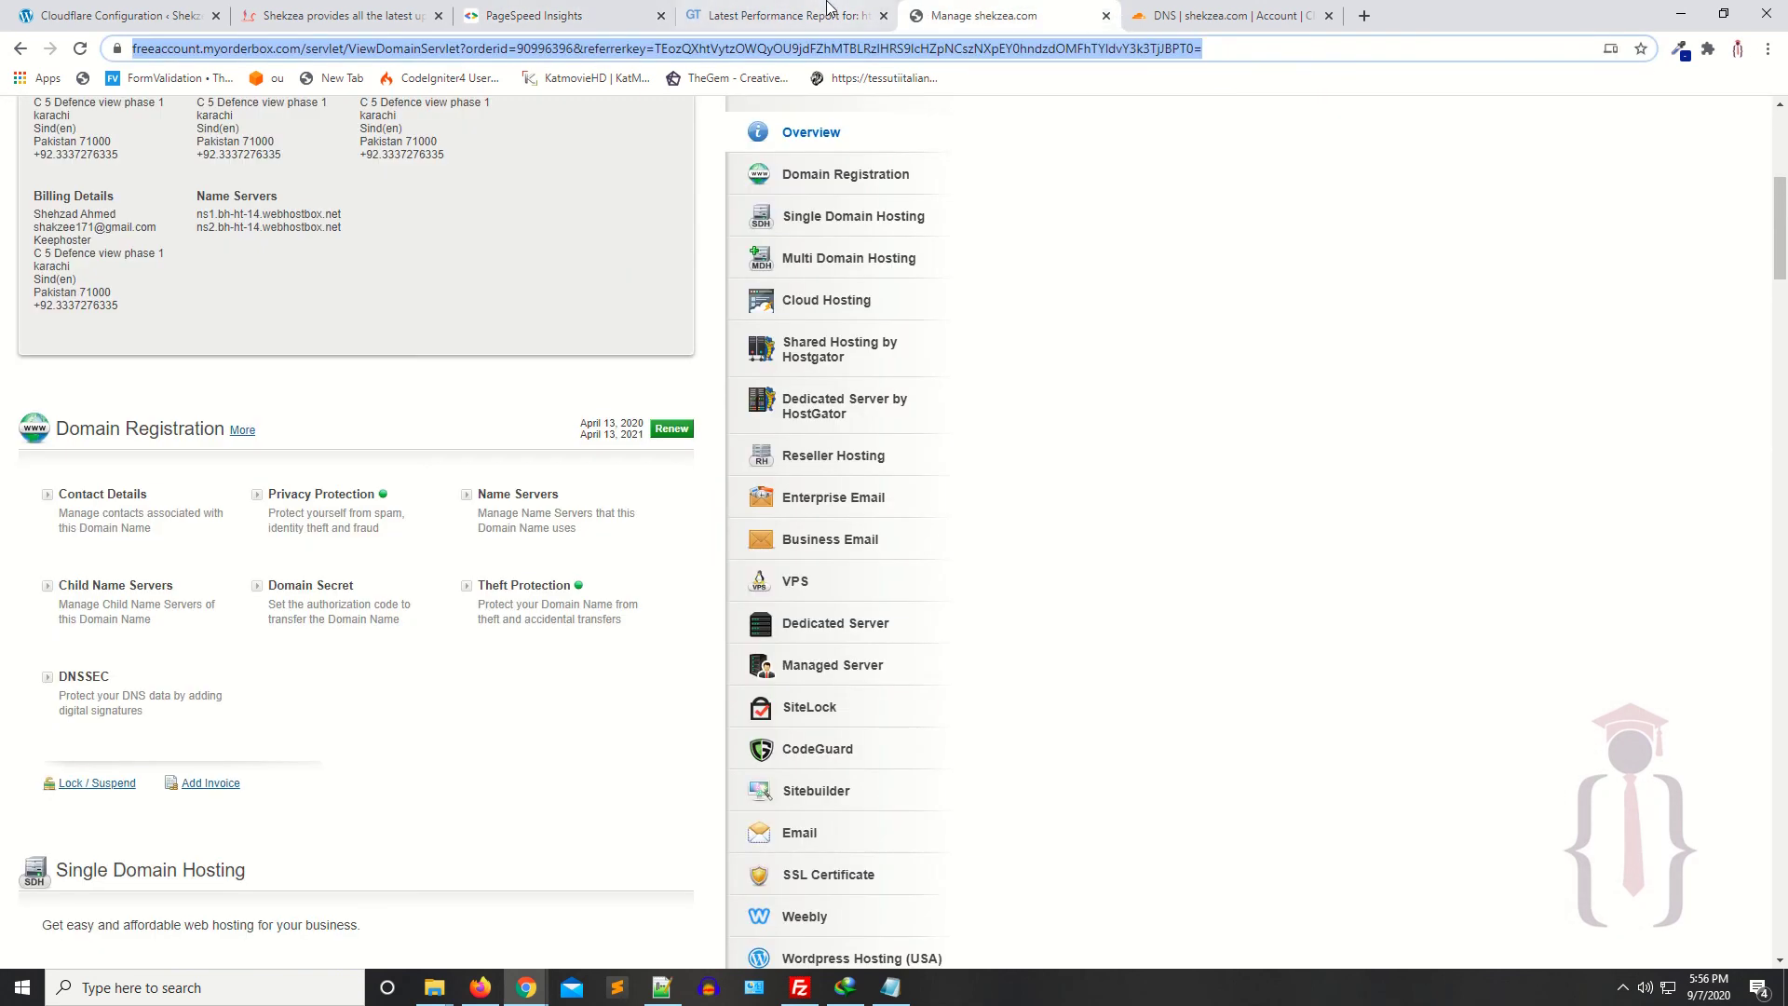